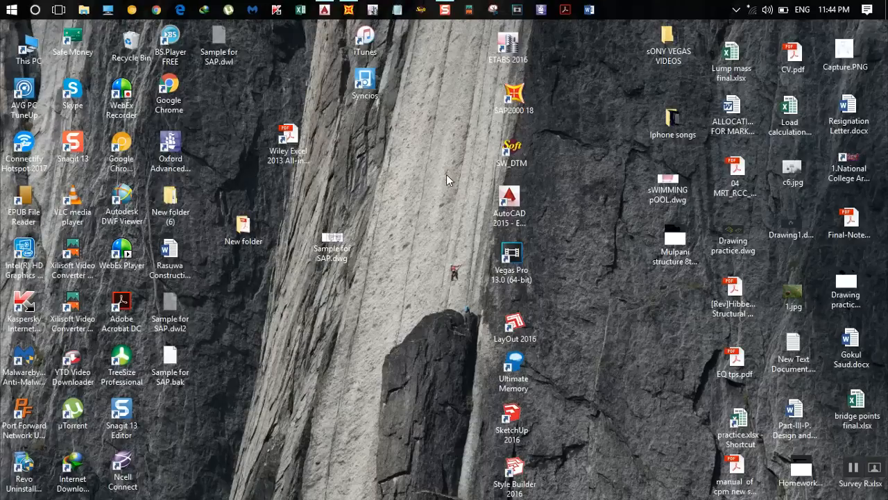
Switch to AutoCAD and examine the floor plans, elevations, staircase cover plan and section X-X in the Sample for SAP drawing
click(324, 9)
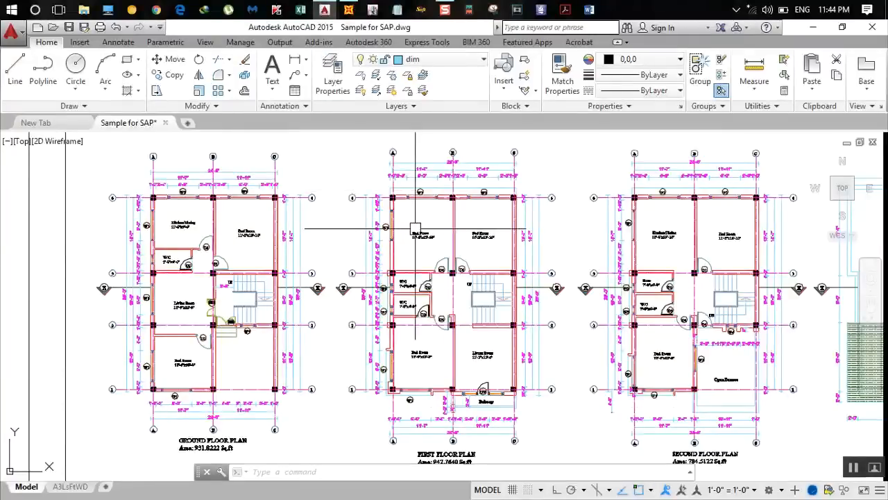
middle_drag(381, 361, 406, 266)
scroll(406, 266, down, 4)
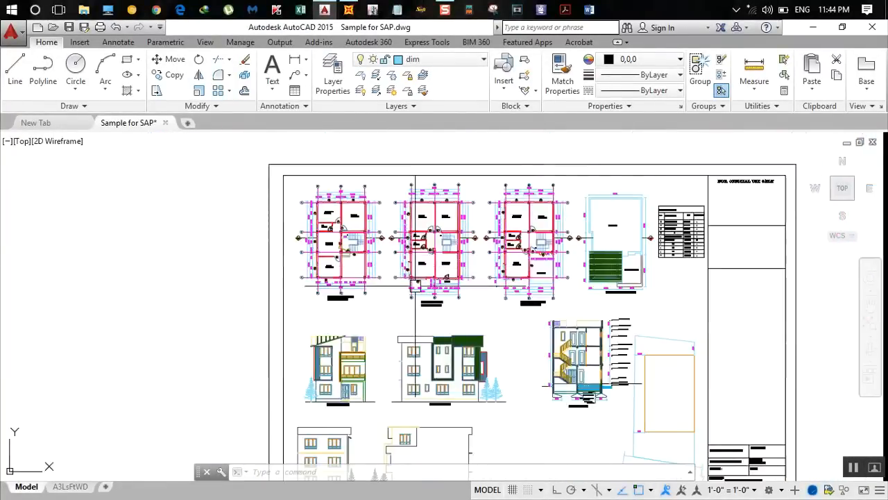
middle_drag(336, 384, 330, 303)
scroll(330, 304, up, 5)
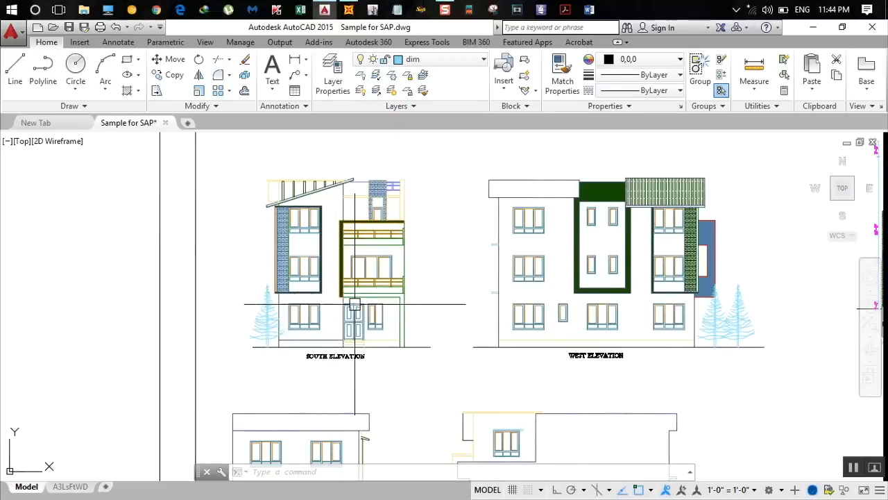
scroll(615, 322, down, 2)
mouse_move(615, 321)
middle_down()
mouse_move(488, 285)
mouse_move(545, 250)
mouse_move(564, 357)
middle_up()
middle_drag(469, 275, 466, 403)
scroll(384, 301, up, 2)
middle_drag(417, 301, 264, 290)
mouse_move(538, 297)
middle_down()
mouse_move(424, 306)
mouse_move(262, 300)
middle_up()
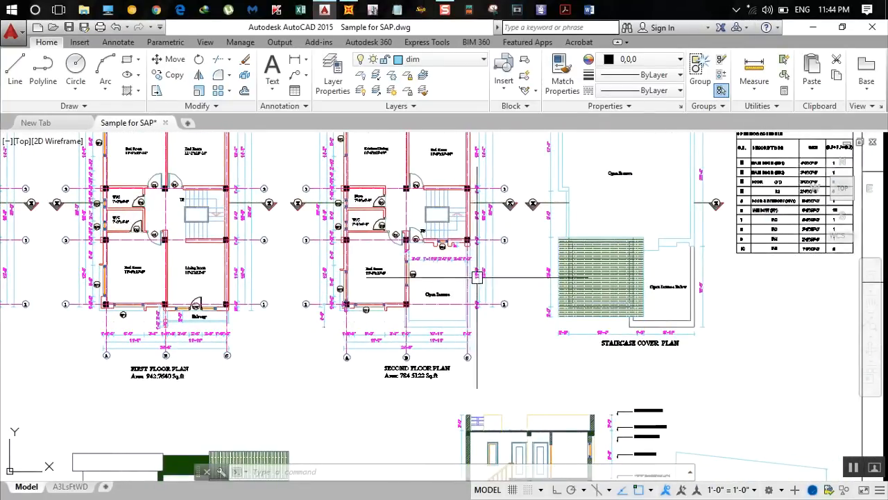
middle_drag(496, 250, 424, 300)
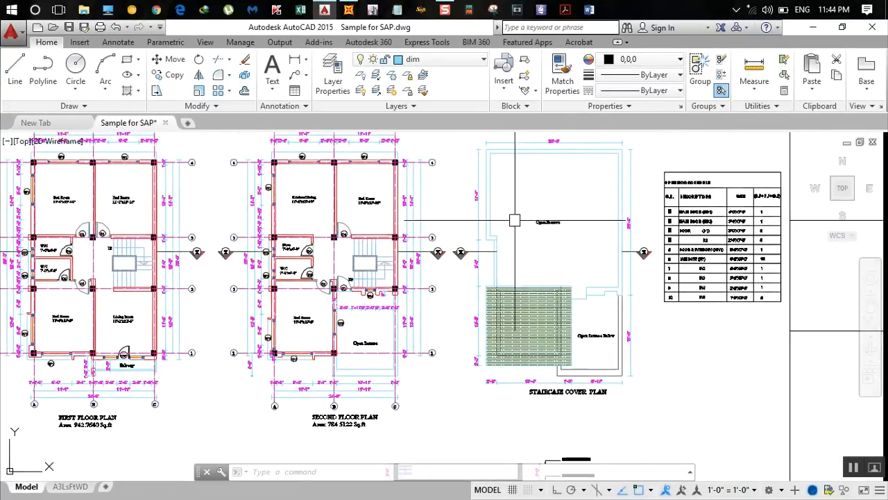
middle_drag(509, 390, 542, 173)
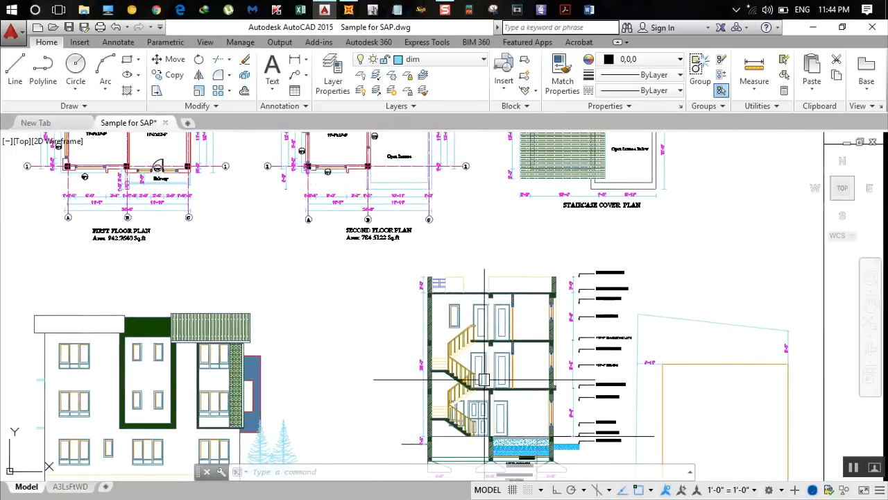
middle_drag(527, 424, 531, 317)
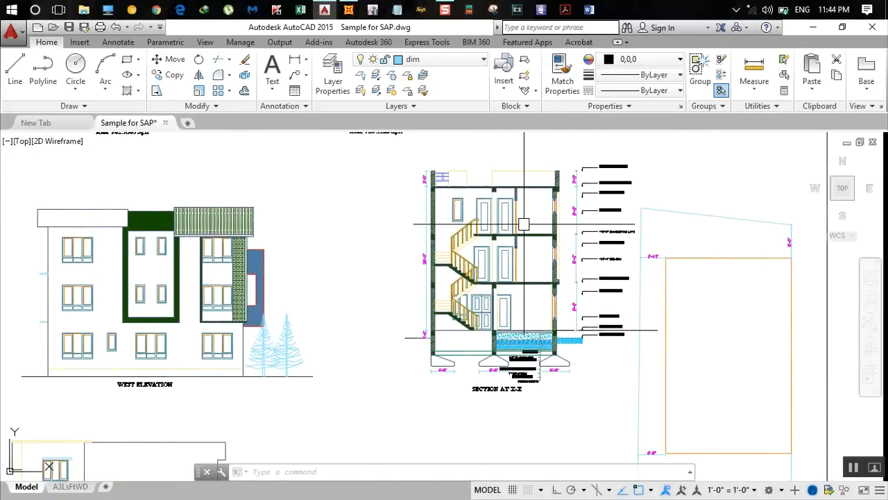
scroll(340, 257, down, 4)
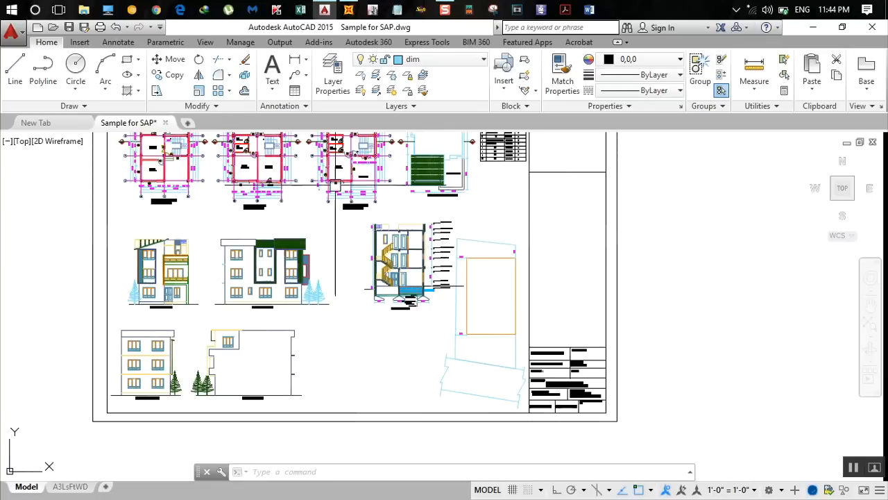
Switch to SAP2000 and create a Grid Only model from defaults with KN, m, C units, accepting the default quick grid lines
click(813, 31)
click(351, 11)
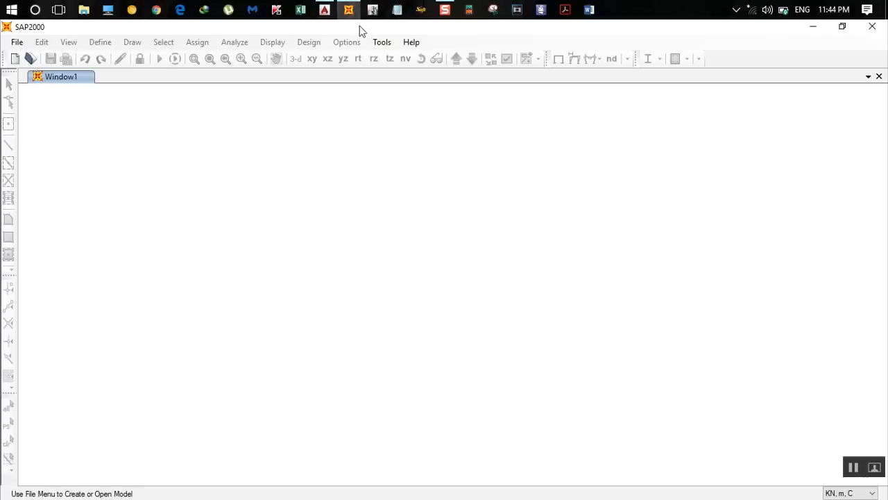
click(16, 43)
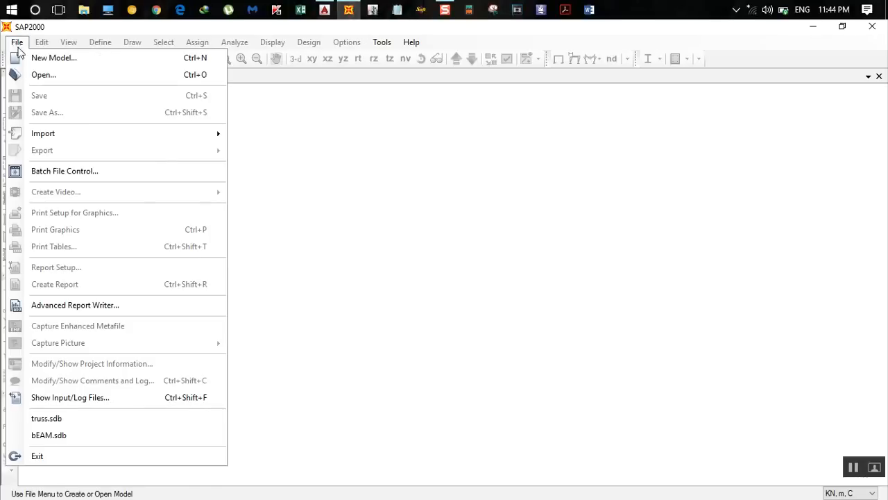
click(32, 58)
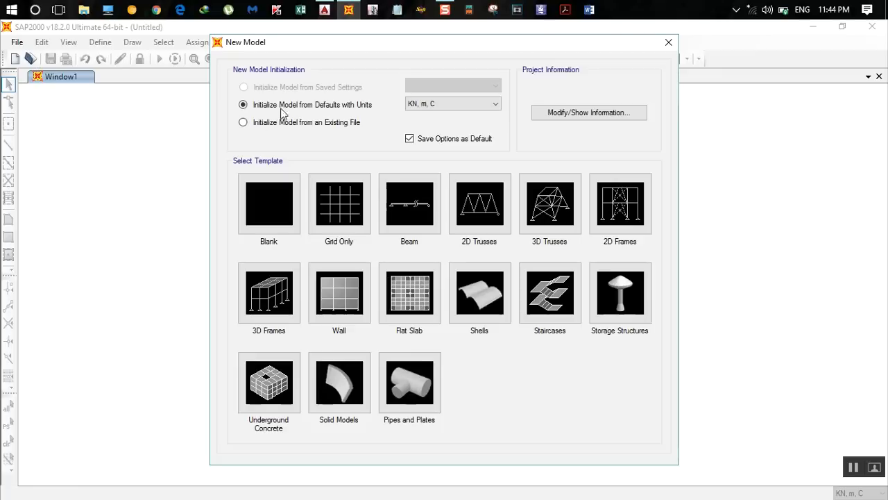
click(341, 210)
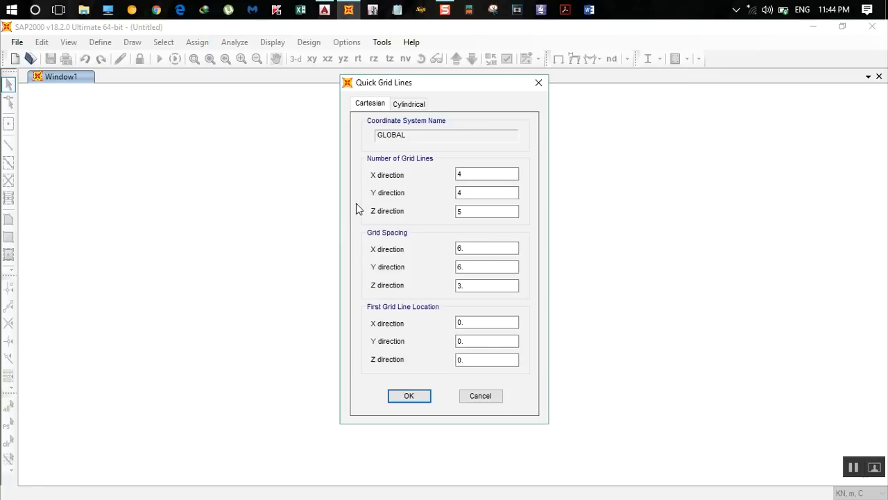
click(411, 397)
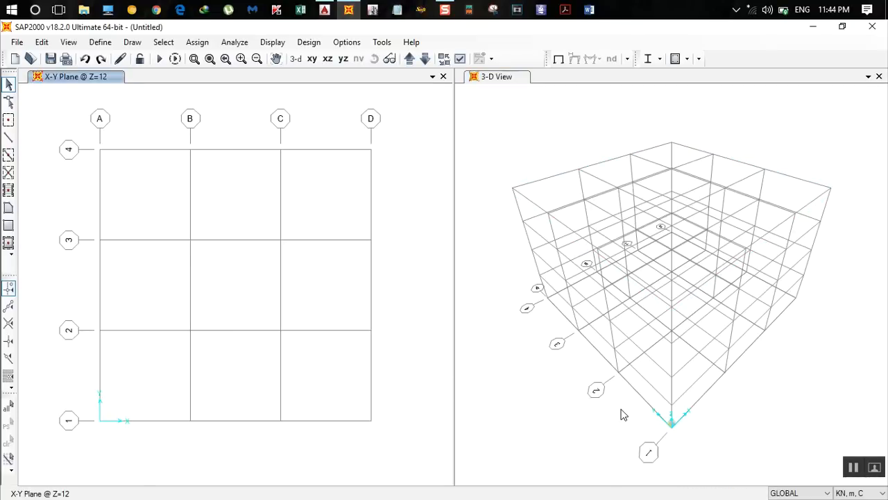
Check the ground floor plan's dimensions in AutoCAD and set the SAP2000 model units to Kip, ft, F
click(326, 10)
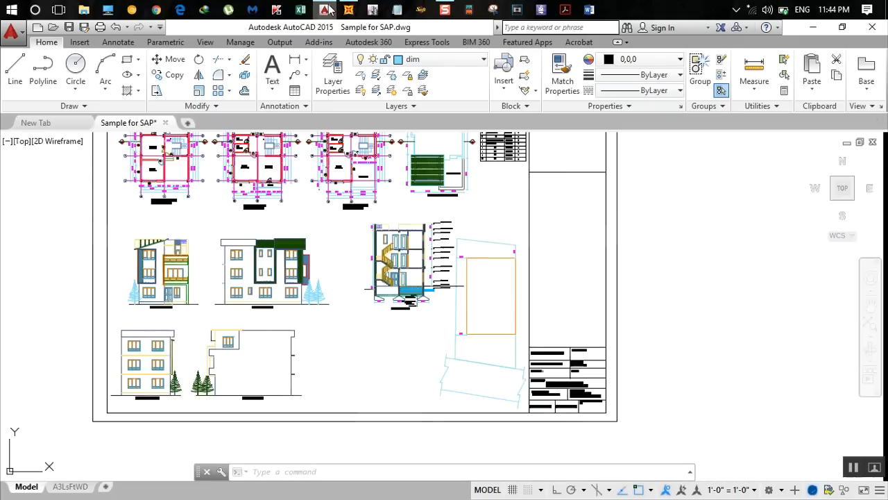
middle_drag(239, 227, 303, 343)
scroll(196, 280, up, 5)
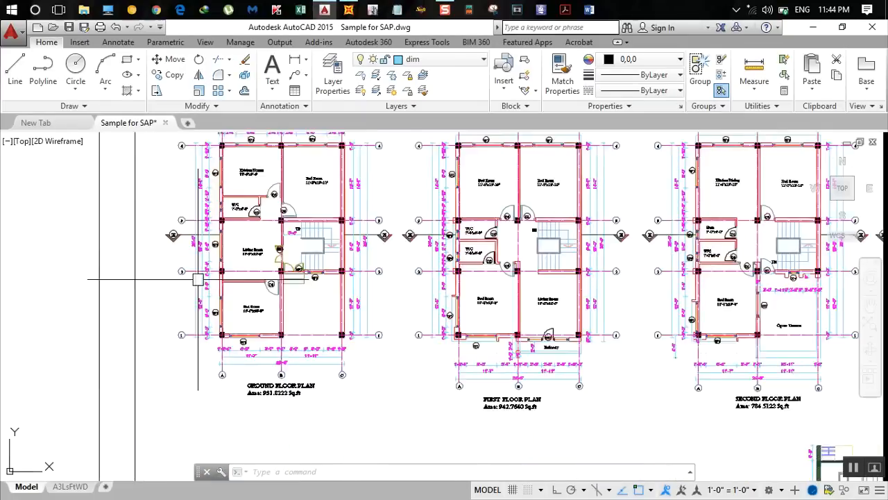
scroll(244, 324, up, 5)
scroll(269, 376, up, 3)
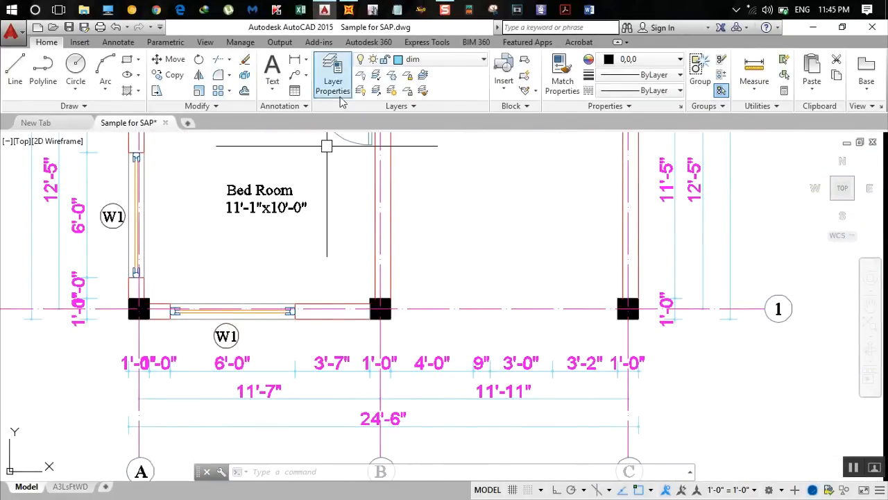
click(348, 10)
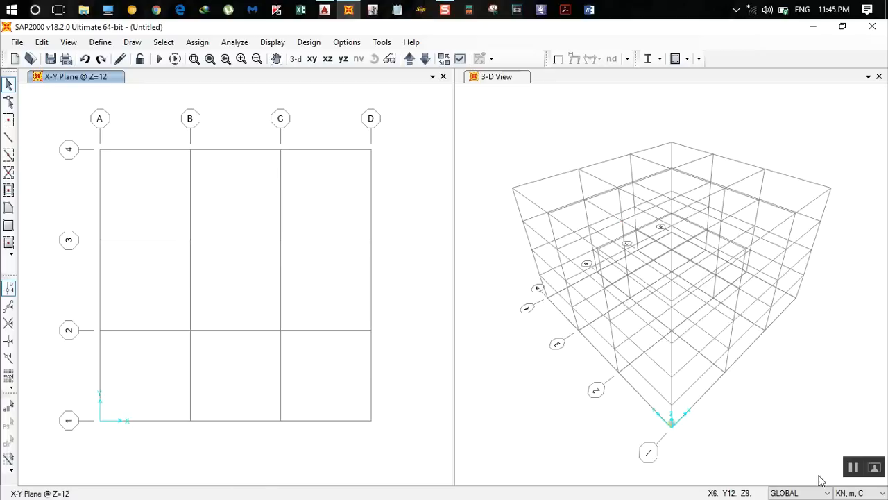
click(860, 492)
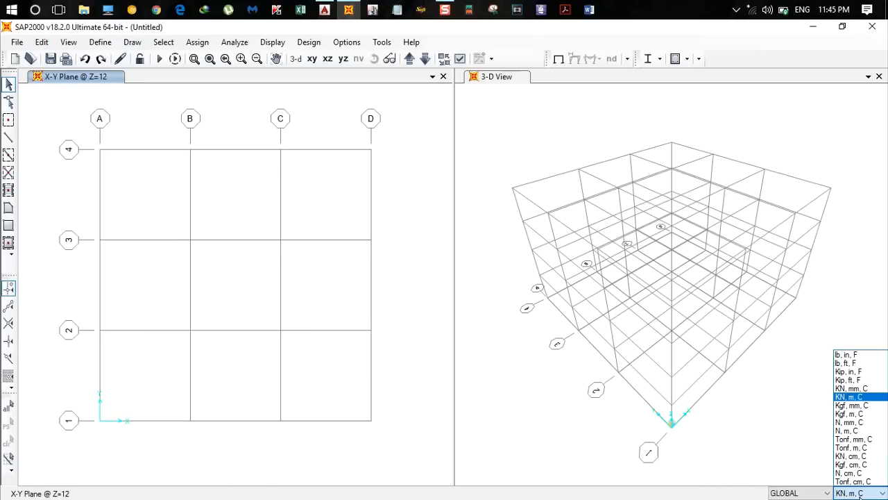
click(854, 381)
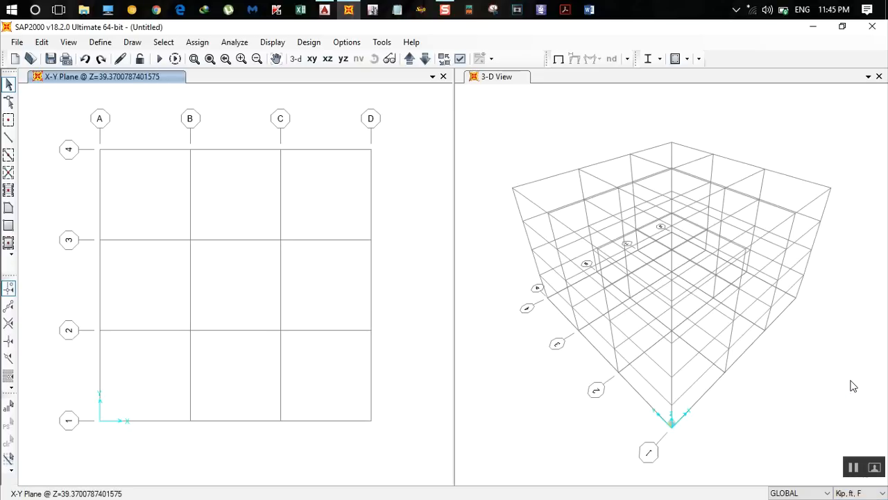
Display the SAP2000 grid system data as spacing and set X grid A's spacing to 11+7/12 ft, taken from the AutoCAD plan
double_click(193, 155)
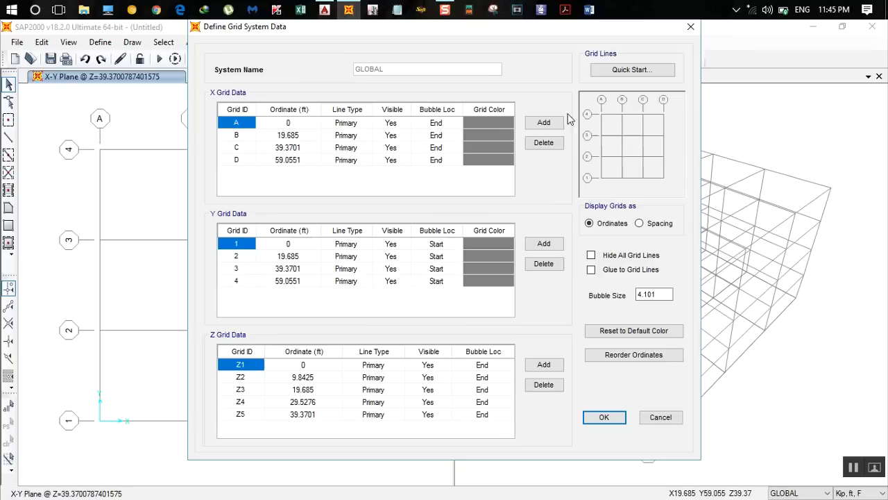
click(639, 223)
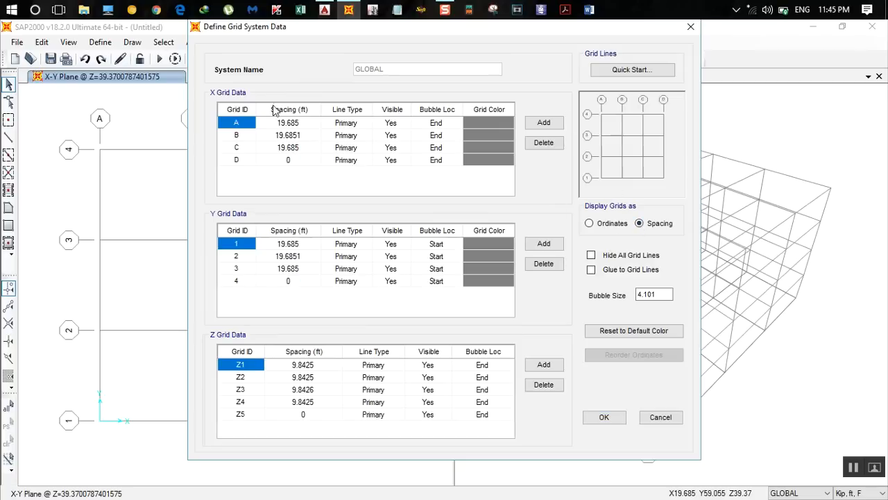
click(288, 123)
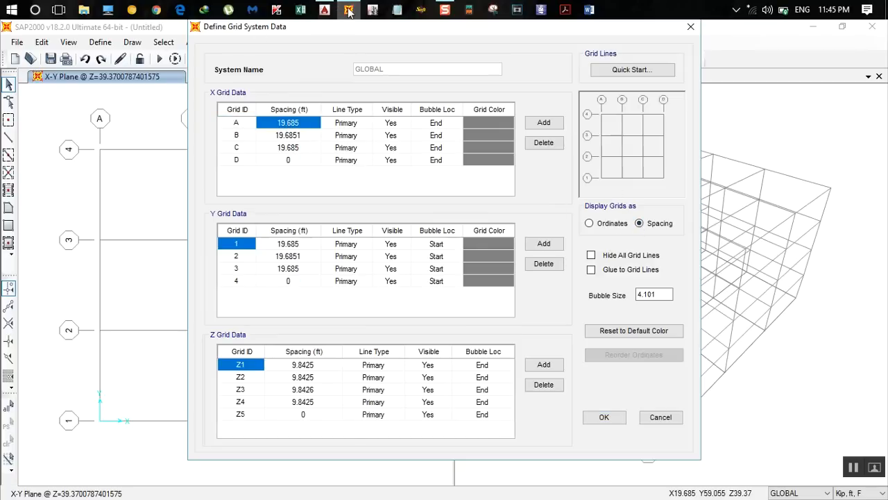
click(324, 9)
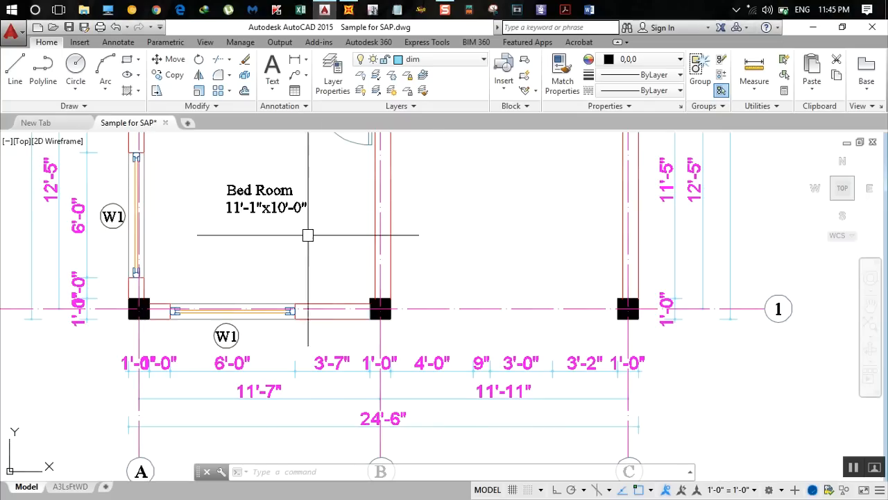
scroll(308, 233, down, 5)
middle_drag(313, 223, 330, 311)
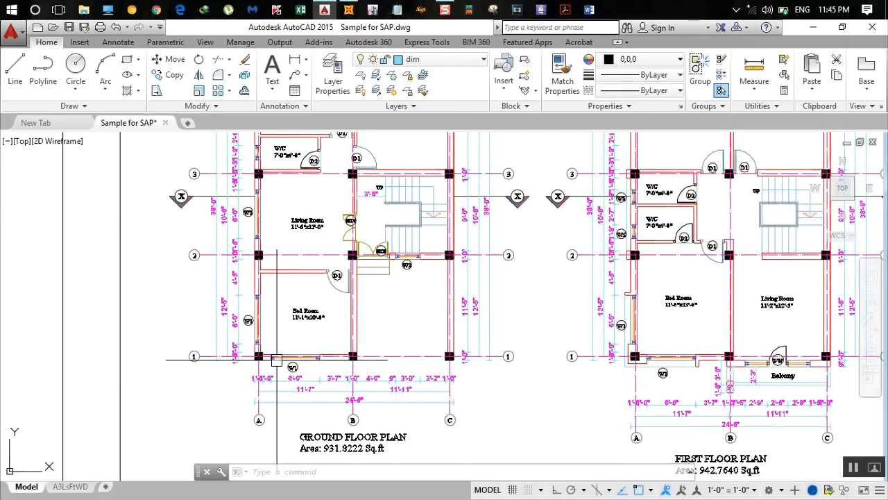
scroll(307, 406, up, 2)
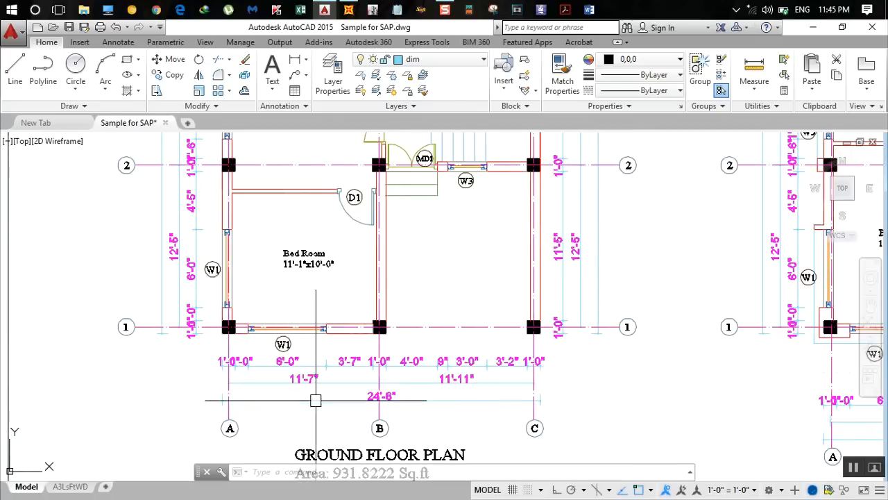
click(349, 10)
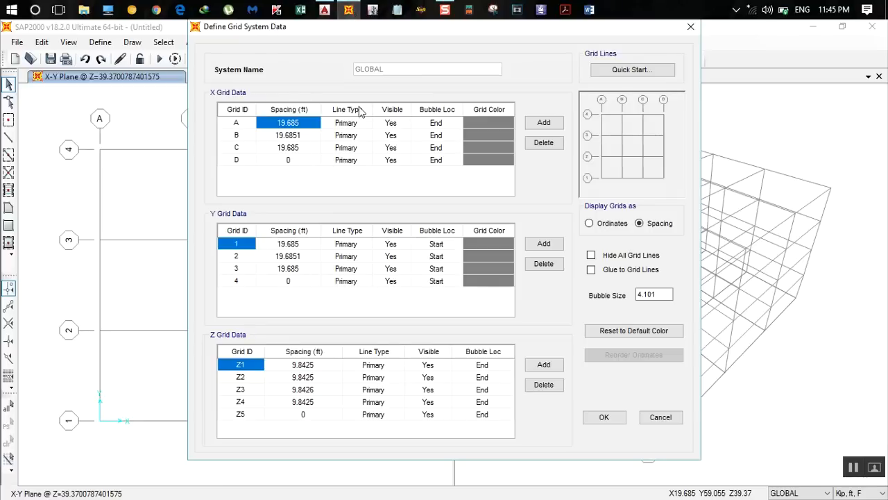
text(11+7/12)
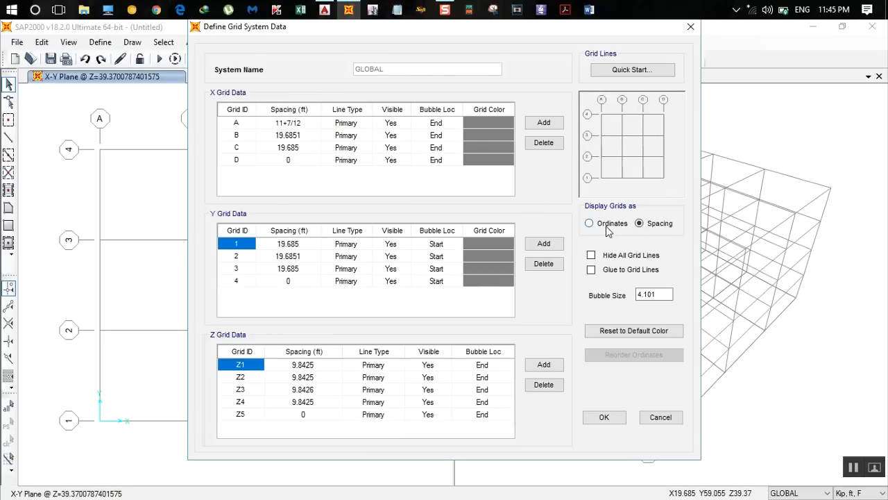
key(Return)
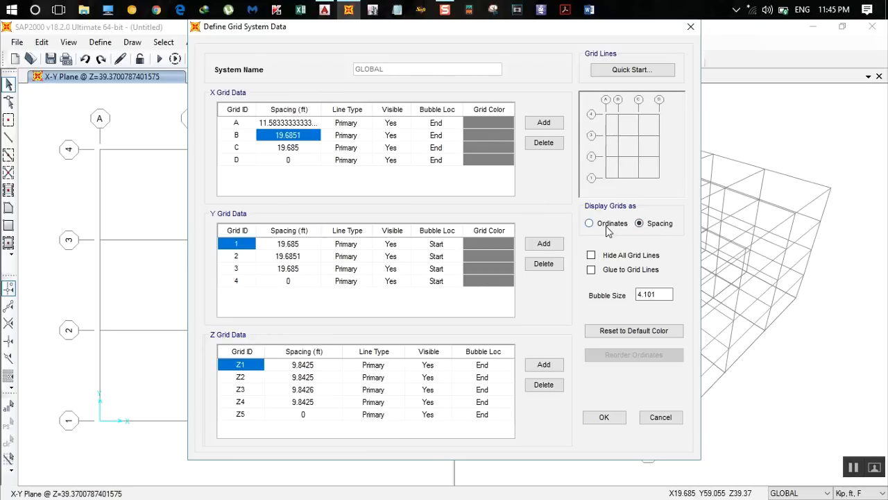
Check the B–C spacing on the AutoCAD ground floor plan and set X grid B's spacing to 11+11/12 ft in SAP2000
click(324, 9)
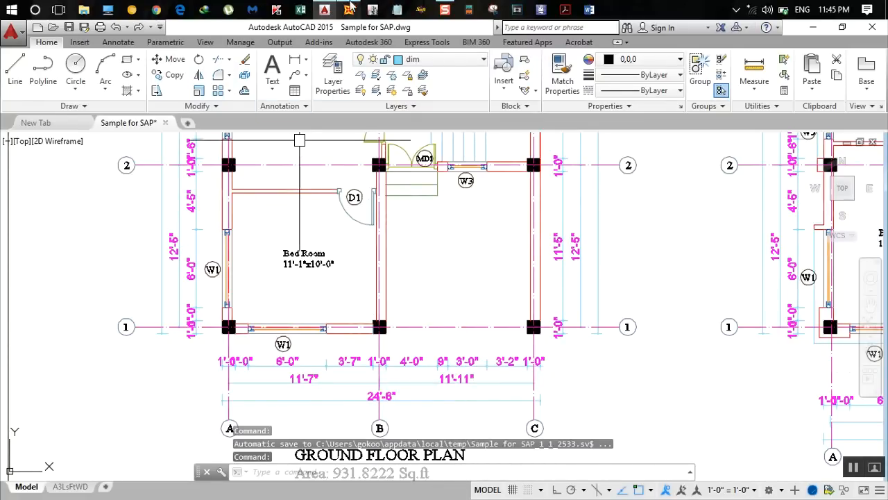
click(348, 9)
text(11+11/12)
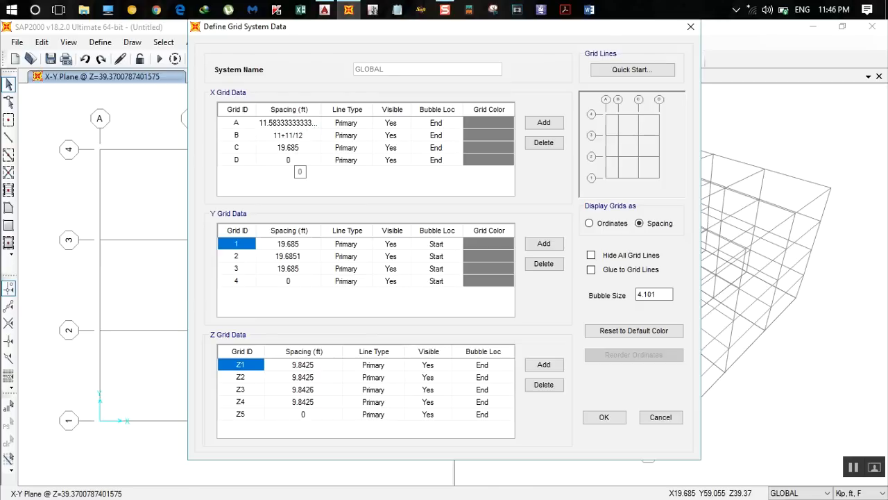
key(Return)
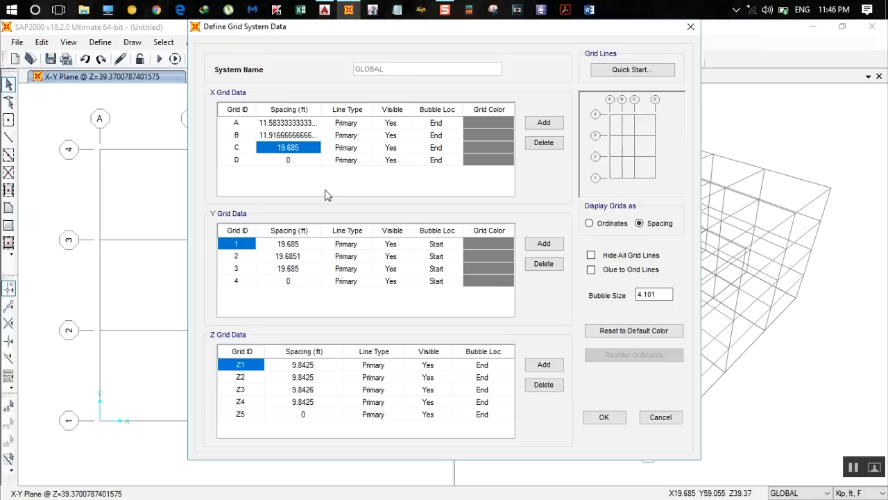
Set X grid C's spacing to 0 and delete X grid line D
text(0)
click(237, 162)
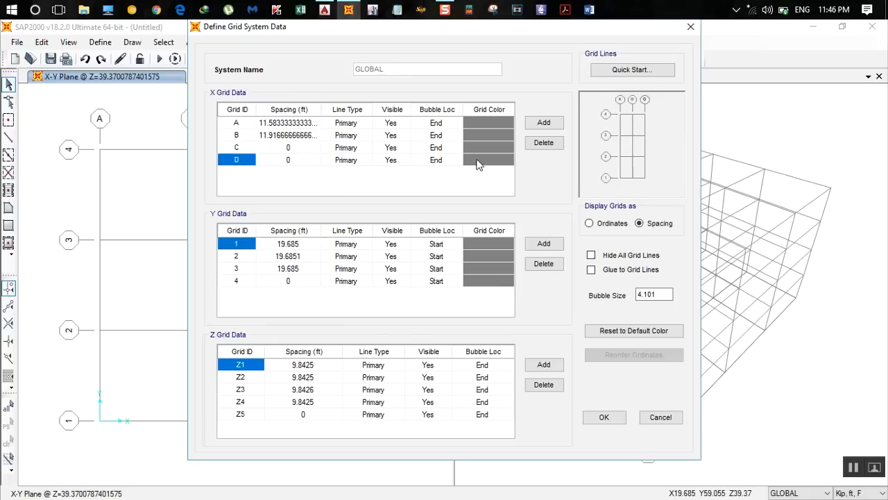
click(544, 143)
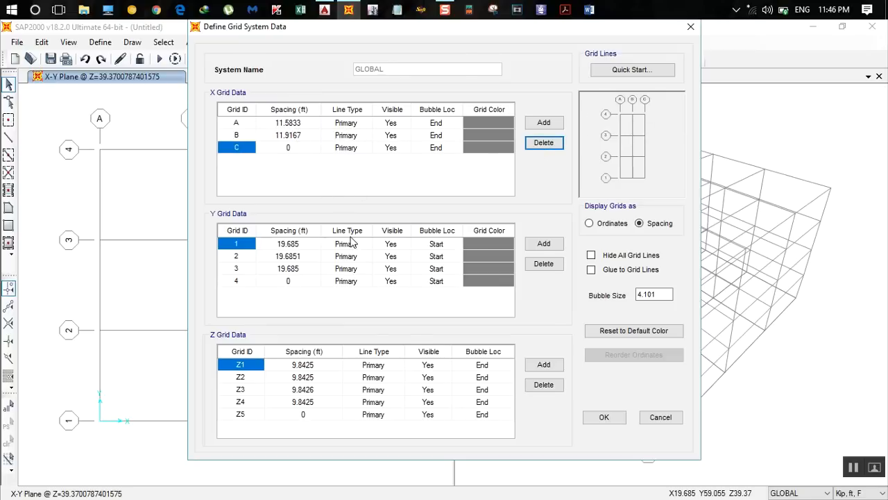
Check the 1–2 grid spacing on the AutoCAD ground floor plan and set Y grid 1's spacing to 12+5/12 ft in SAP2000
click(325, 9)
scroll(310, 192, down, 2)
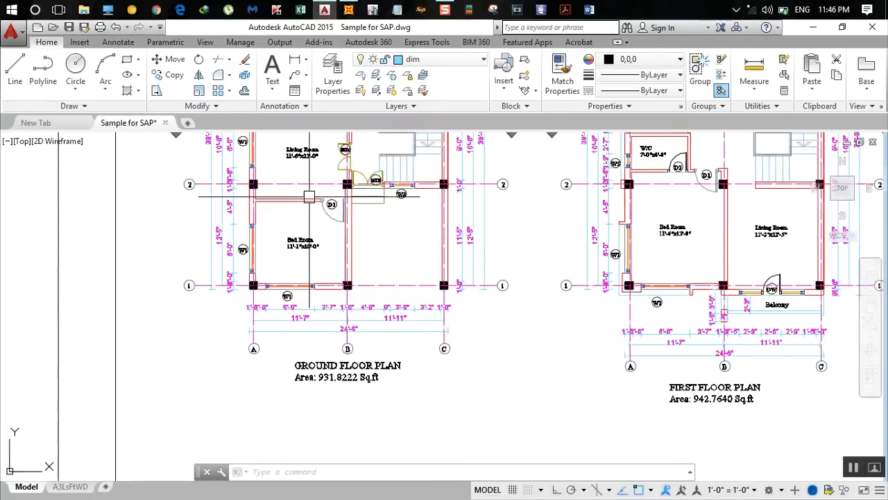
middle_drag(310, 204, 312, 322)
scroll(227, 350, up, 2)
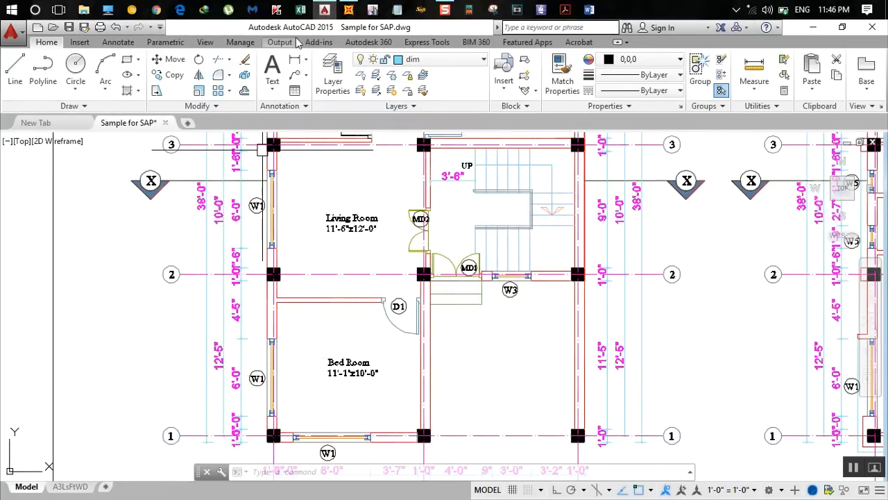
click(349, 9)
click(296, 244)
text(1)
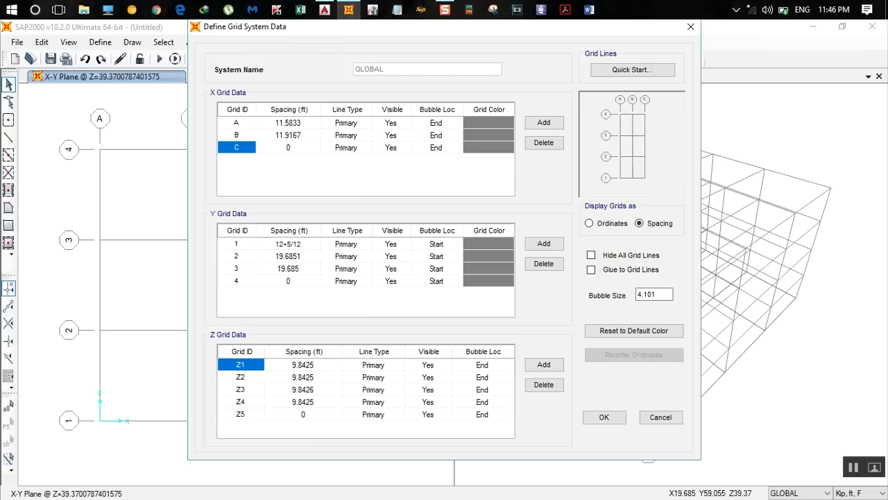
text(2+5/12)
key(Return)
Check the 2–3 grid spacing on the AutoCAD ground floor plan and set Y grid 2's spacing to 10 ft in SAP2000
click(326, 9)
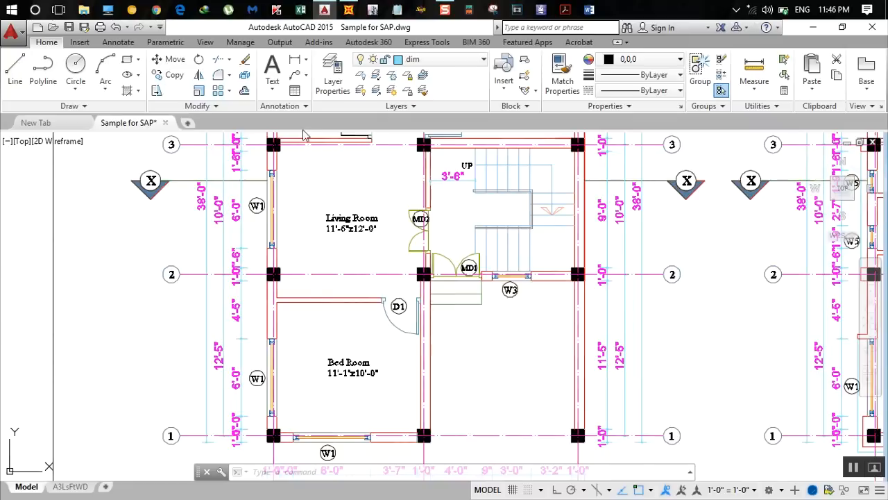
middle_drag(236, 158, 235, 281)
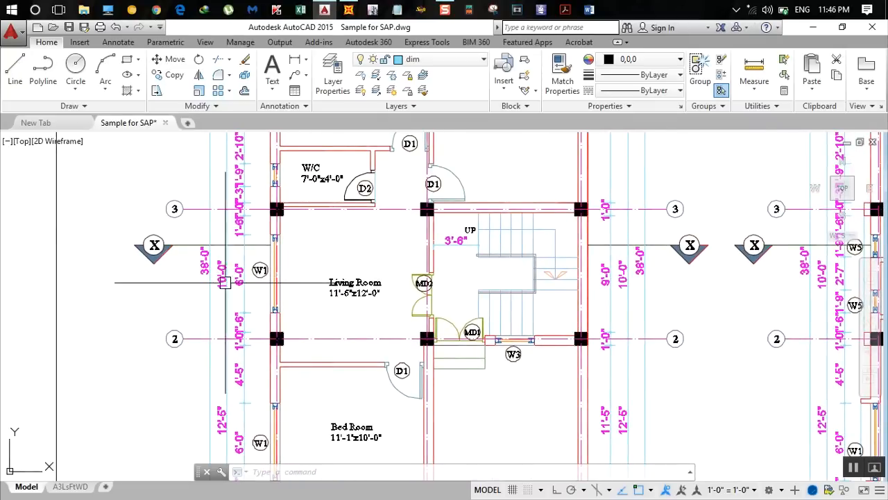
click(348, 9)
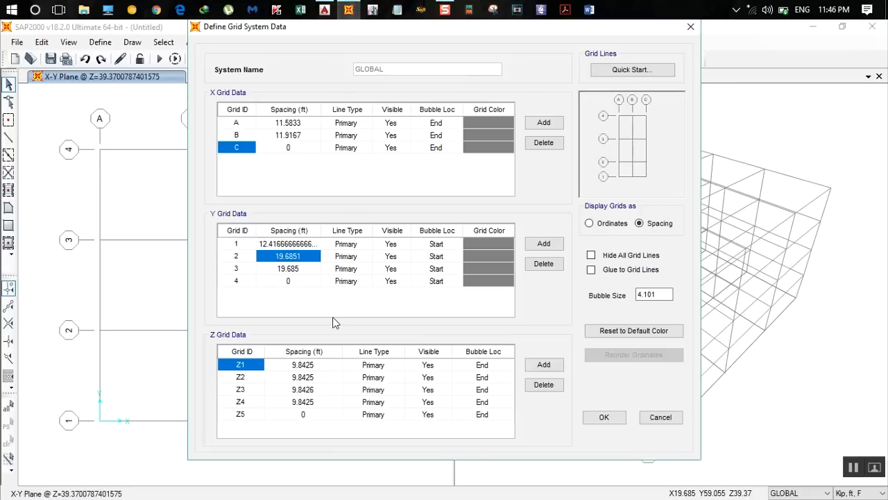
text(10)
key(Return)
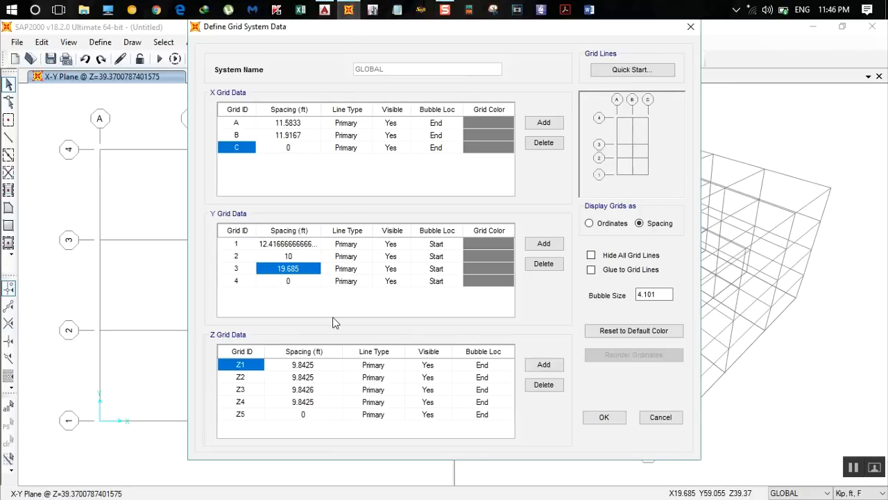
Check the 3–4 grid spacing on the AutoCAD ground floor plan and set Y grid 3's spacing to 14+7/12 ft in SAP2000
click(324, 9)
scroll(322, 292, down, 4)
middle_drag(322, 277, 322, 314)
scroll(285, 286, up, 4)
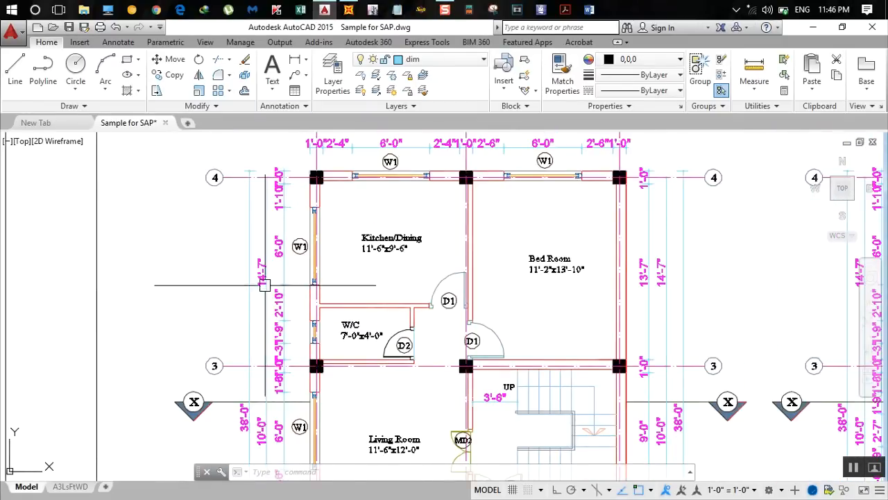
middle_drag(294, 377, 296, 241)
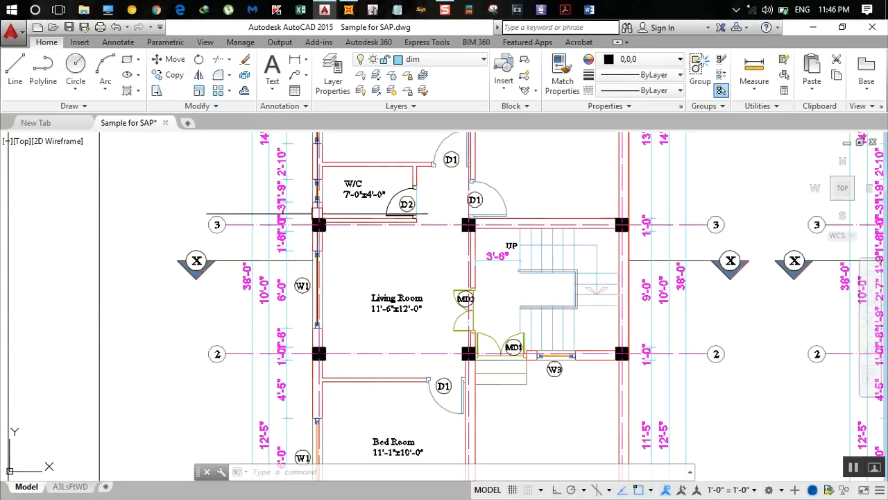
middle_drag(316, 205, 310, 251)
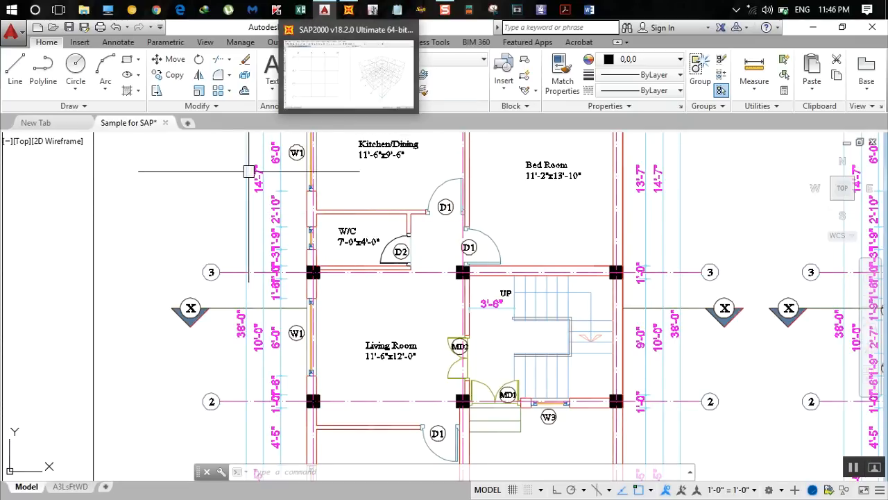
click(349, 10)
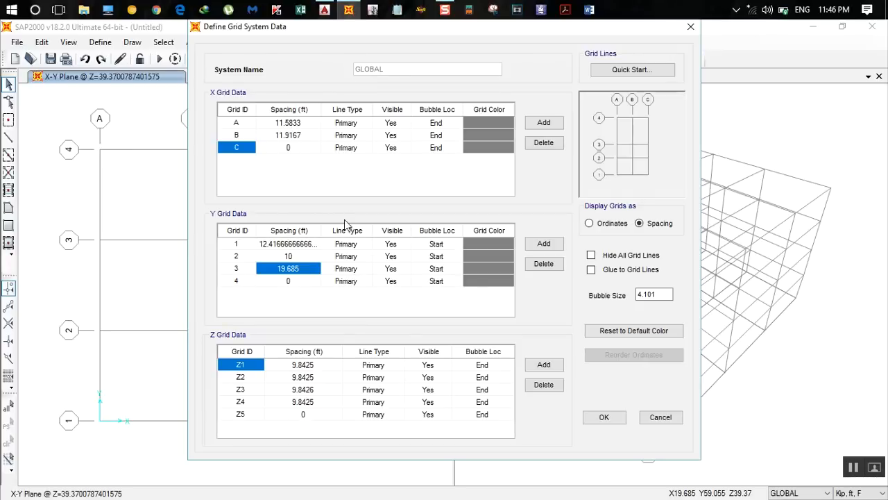
text(14+7/12)
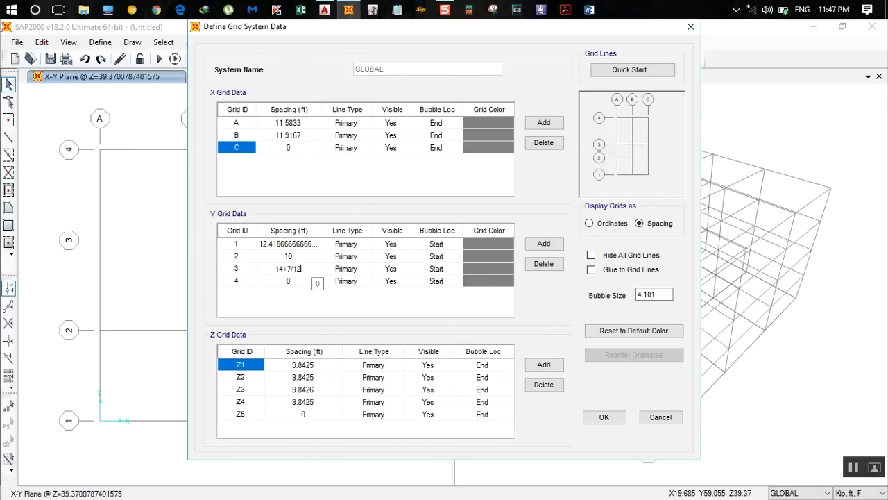
click(310, 286)
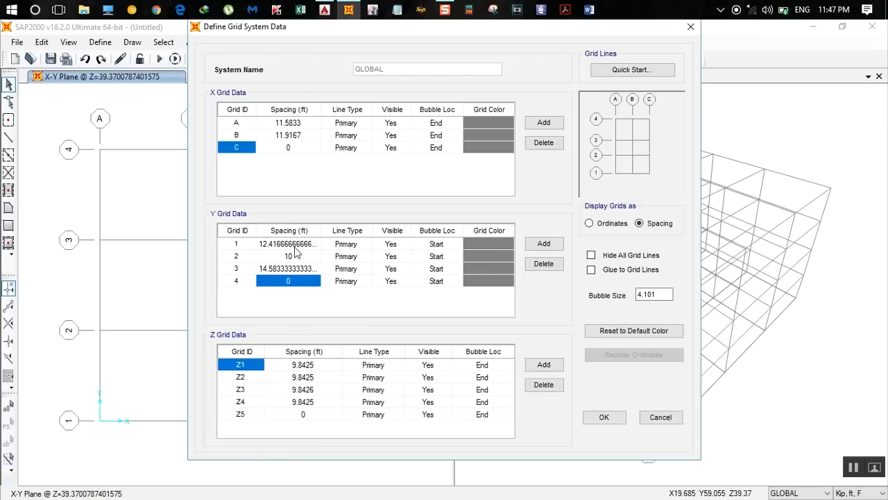
Switch to AutoCAD and look over the column grids of the ground, first and second floor plans
click(324, 9)
scroll(445, 278, down, 5)
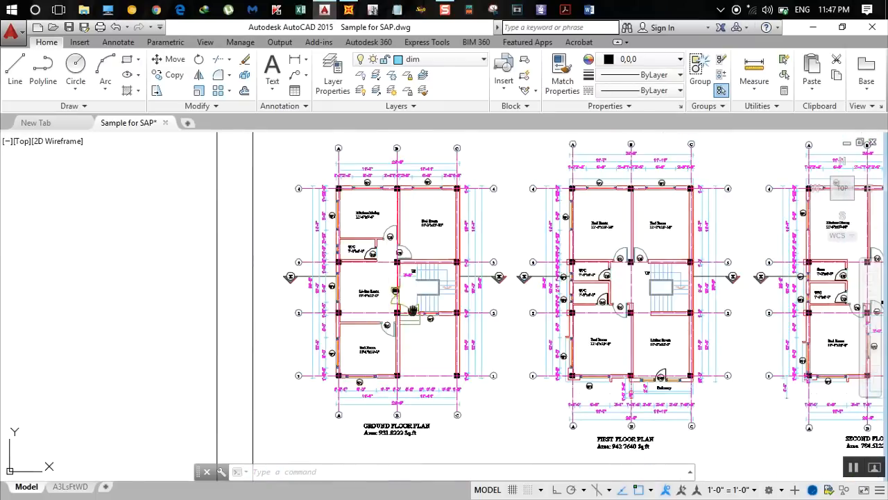
scroll(309, 328, up, 2)
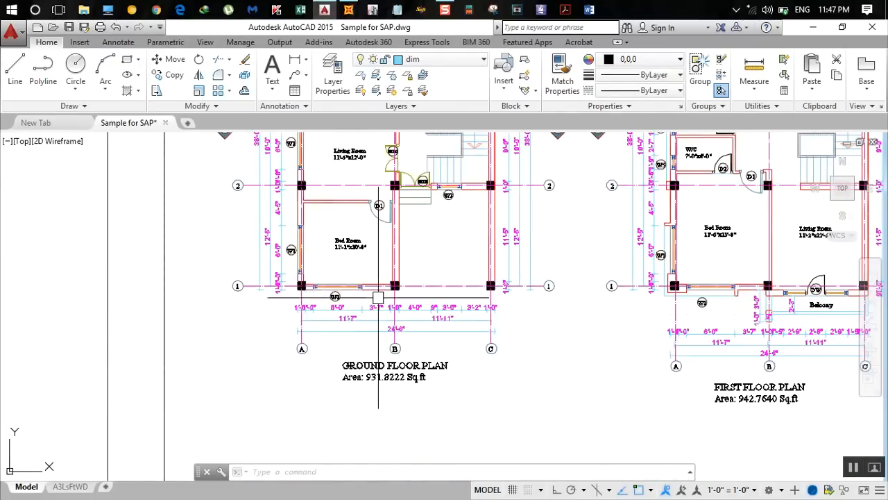
scroll(324, 377, up, 2)
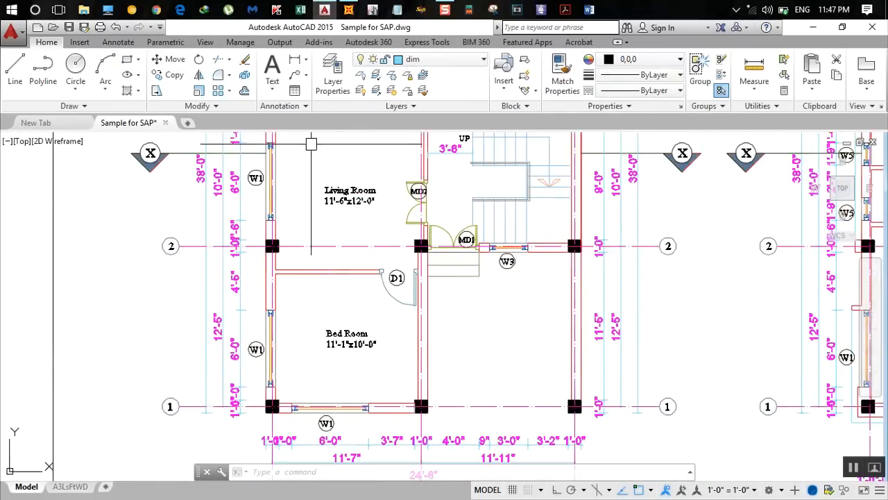
scroll(403, 246, down, 4)
mouse_move(403, 247)
middle_down()
mouse_move(360, 255)
mouse_move(124, 248)
middle_up()
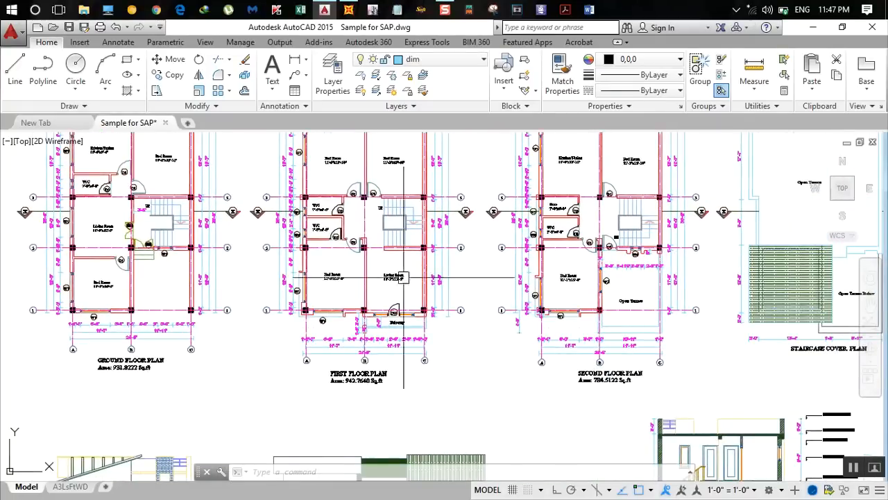
middle_drag(644, 281, 487, 240)
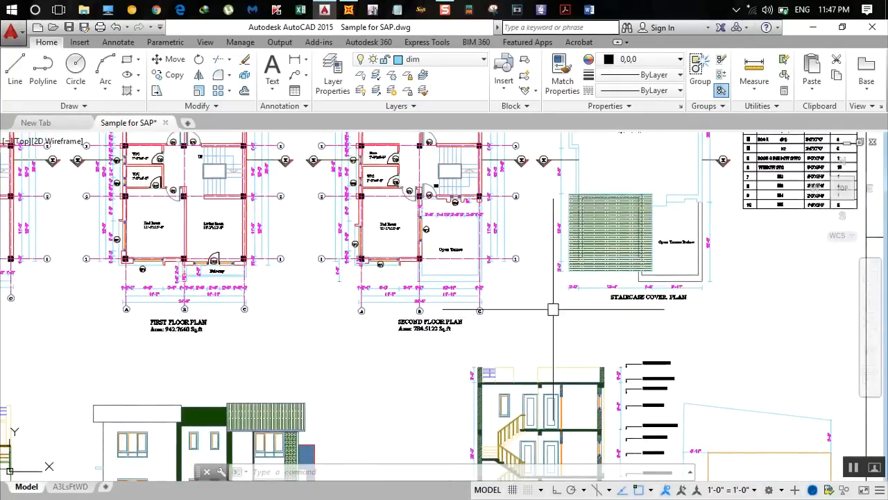
Examine the plinth, floor and parapet levels and the storey heights on Section at X-X in AutoCAD
middle_drag(522, 479, 494, 303)
scroll(494, 302, up, 4)
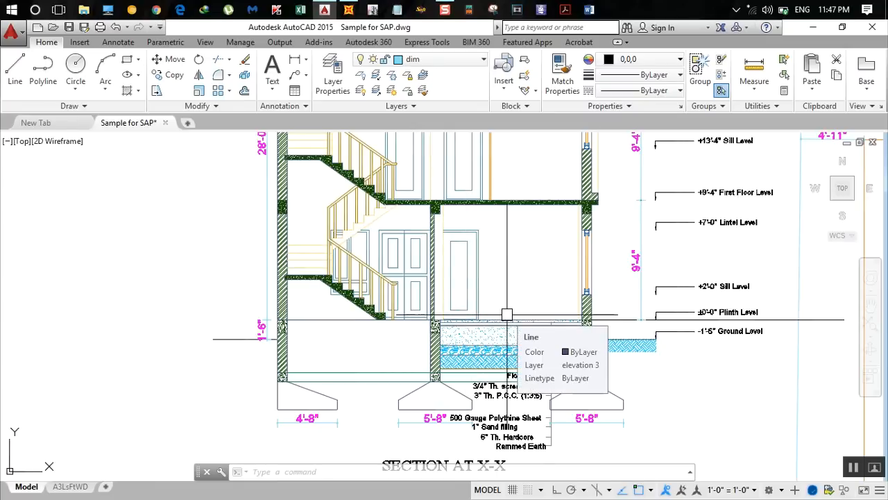
scroll(261, 337, up, 2)
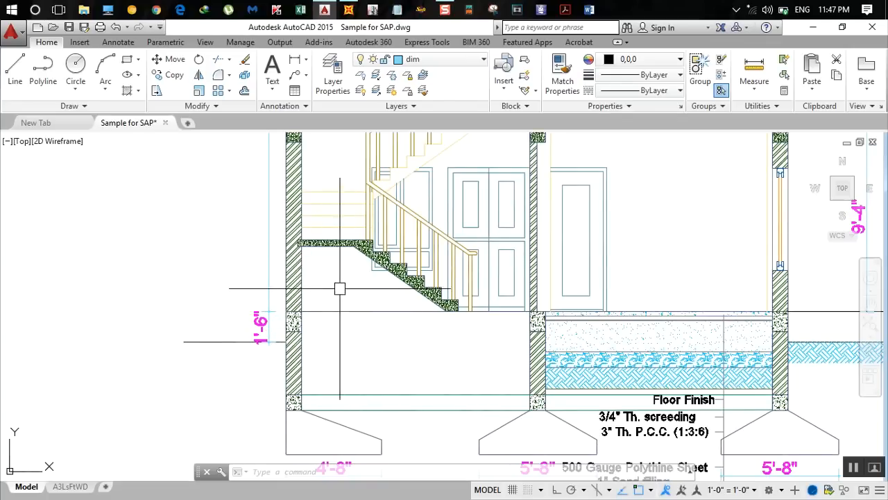
scroll(339, 288, down, 2)
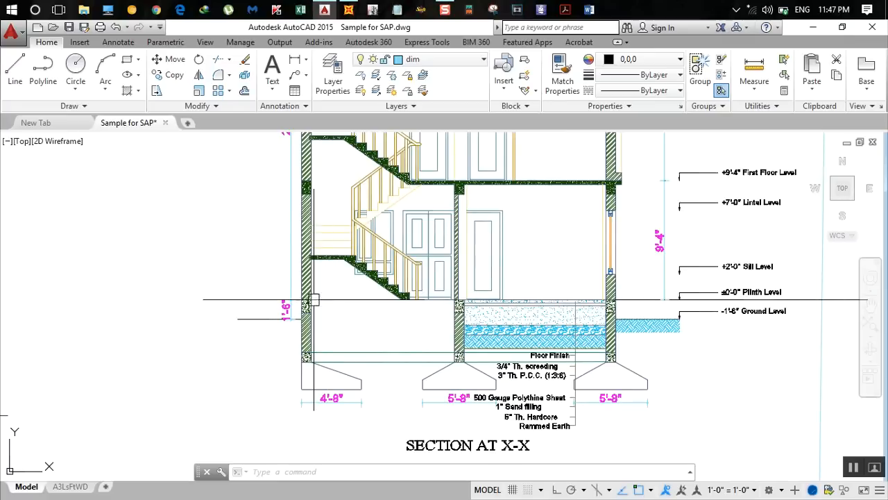
scroll(344, 327, down, 3)
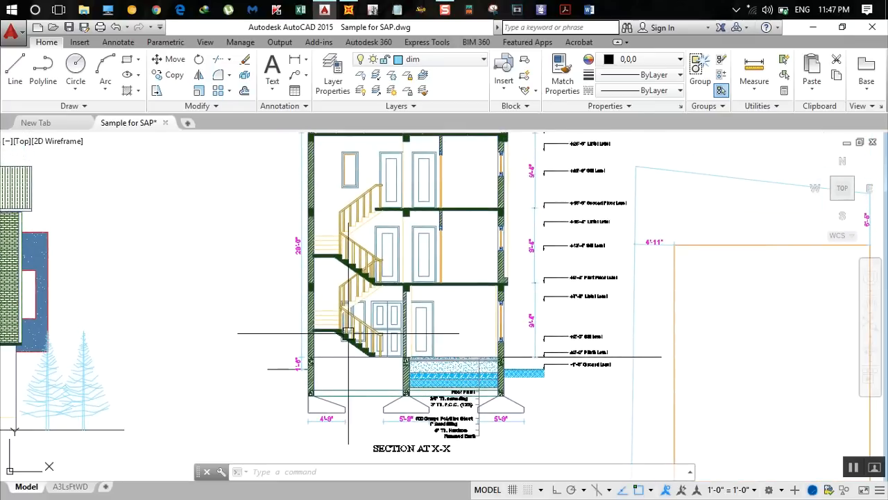
scroll(502, 366, up, 2)
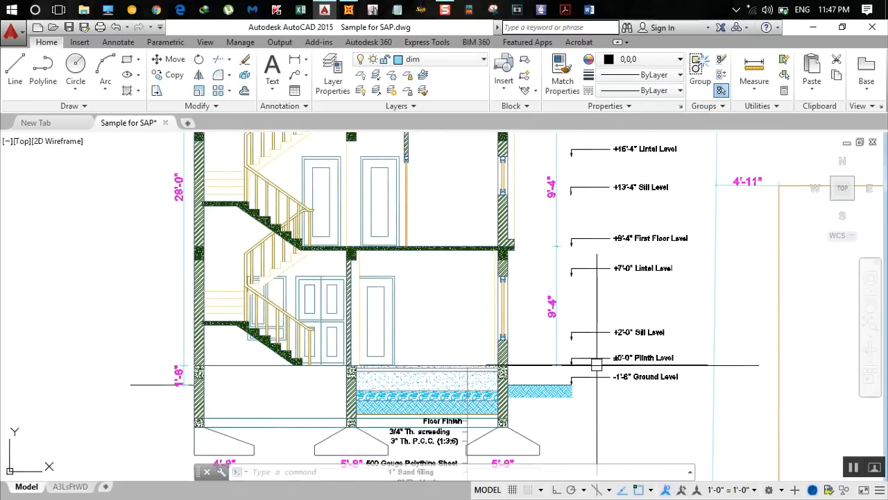
middle_drag(434, 311, 434, 368)
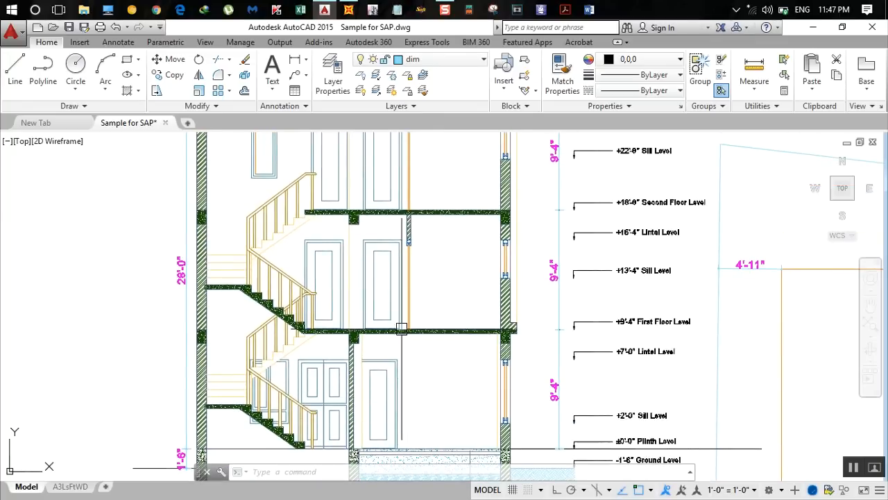
middle_drag(452, 204, 446, 357)
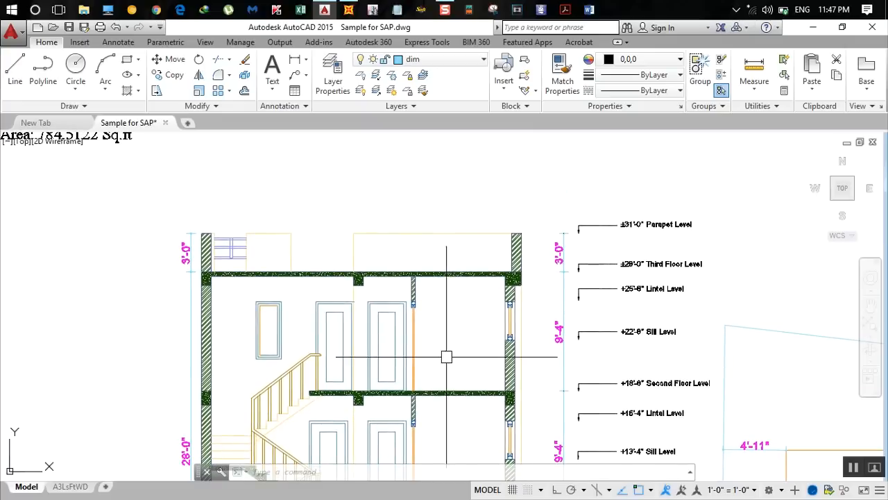
scroll(534, 286, down, 2)
middle_drag(537, 341, 504, 244)
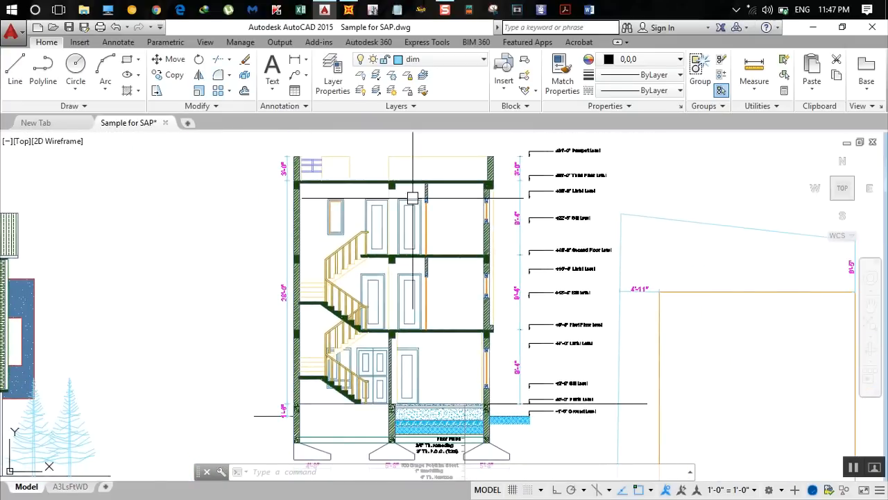
scroll(513, 384, up, 2)
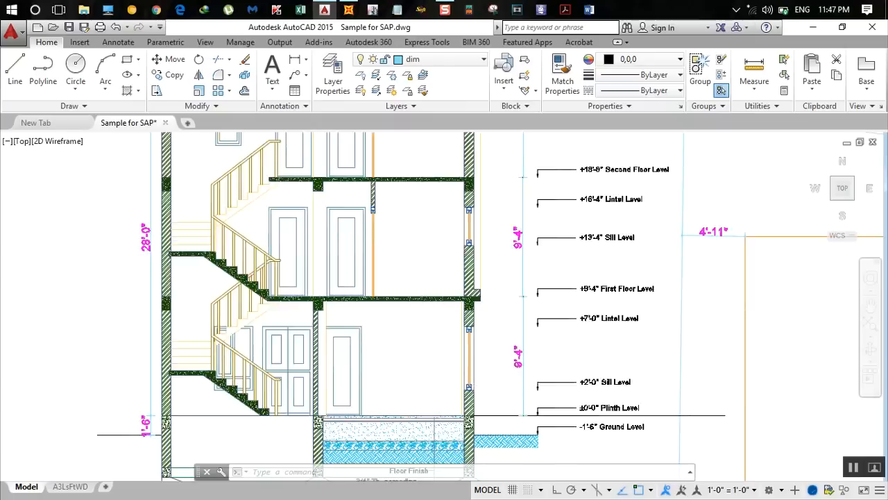
middle_drag(511, 311, 512, 429)
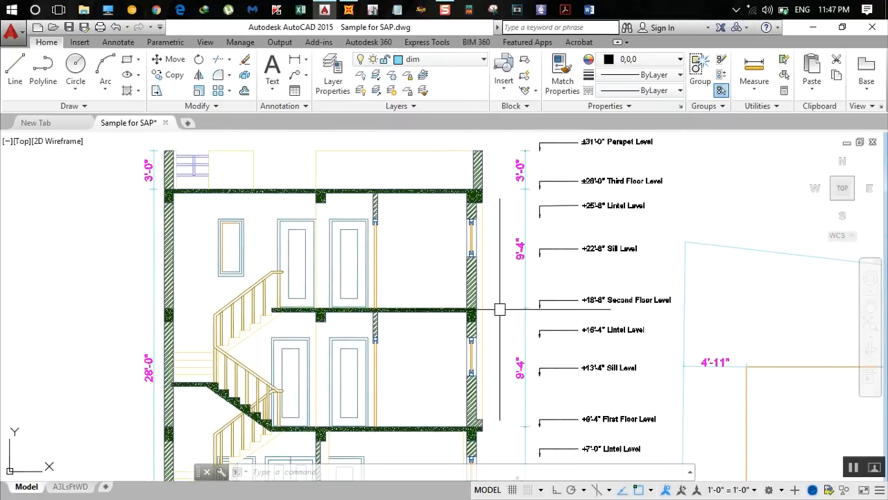
Switch to SAP2000 and set Z grid Z1's spacing to 9+4/12 ft
click(349, 9)
click(310, 365)
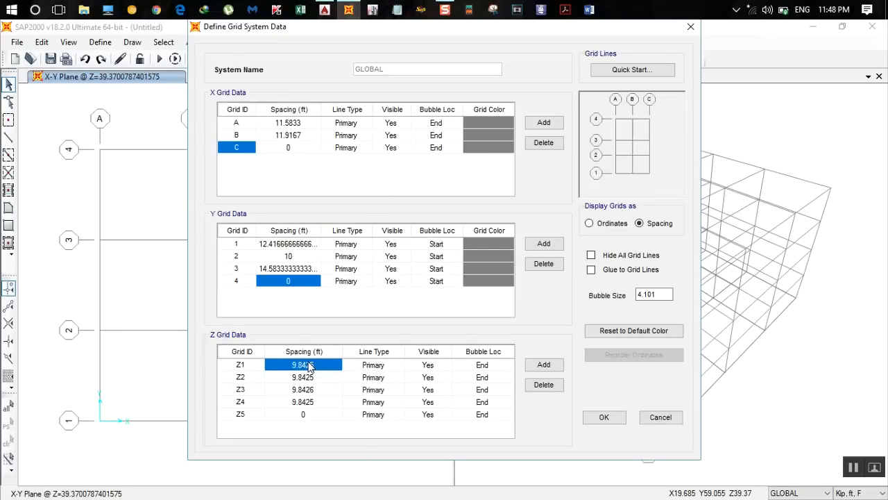
text(9)
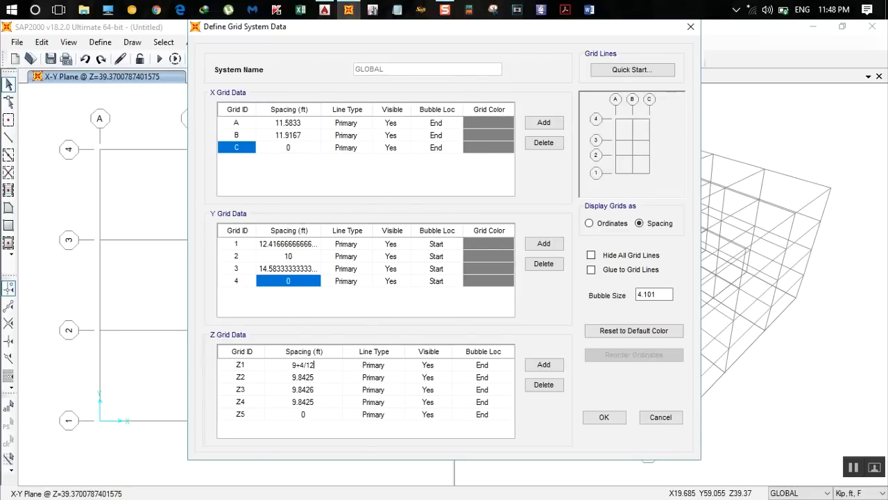
text(+4/12)
key(Return)
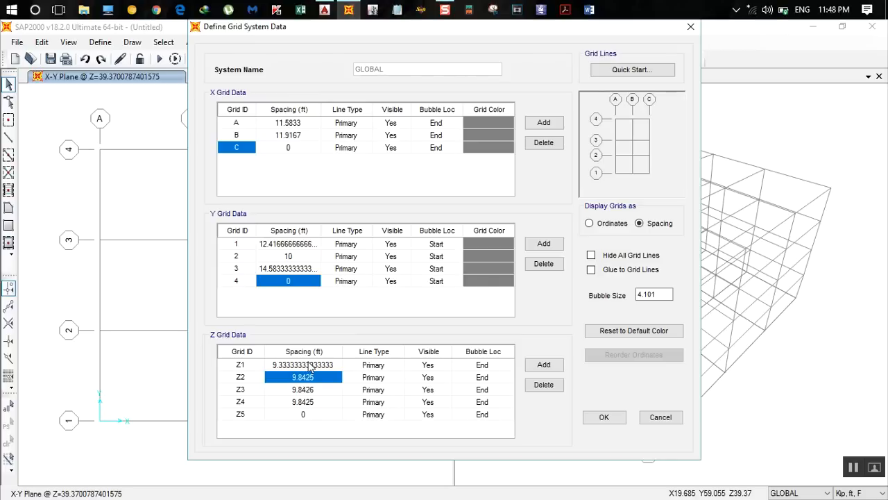
Recheck the storey heights on Section at X-X in AutoCAD and set Z grids Z2 and Z3 to 9+4/12 ft spacing in SAP2000
click(354, 8)
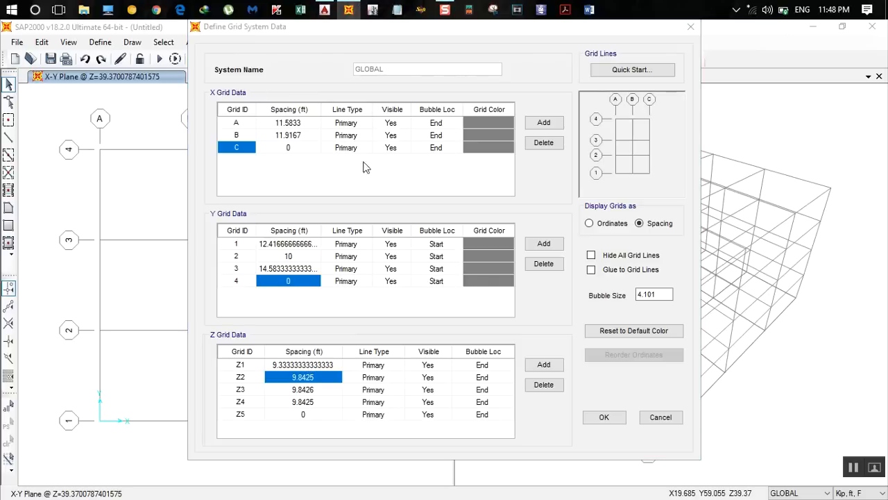
click(324, 10)
scroll(510, 409, down, 2)
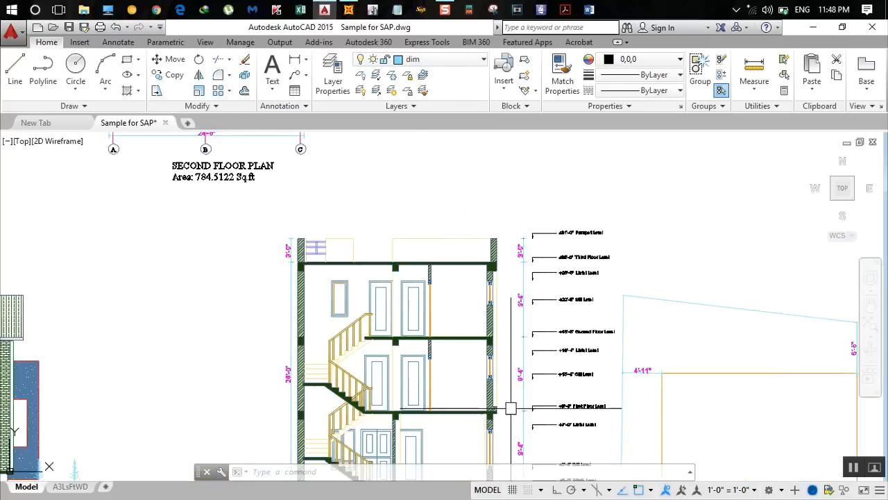
middle_drag(510, 409, 512, 310)
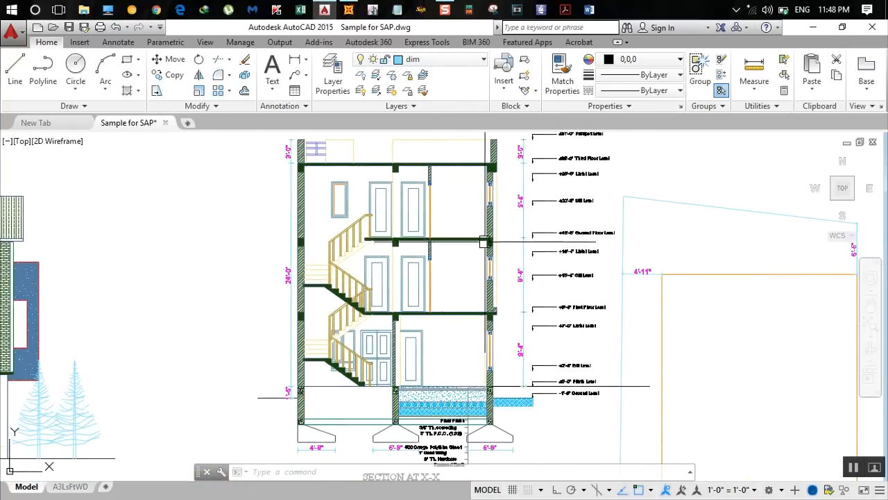
click(348, 9)
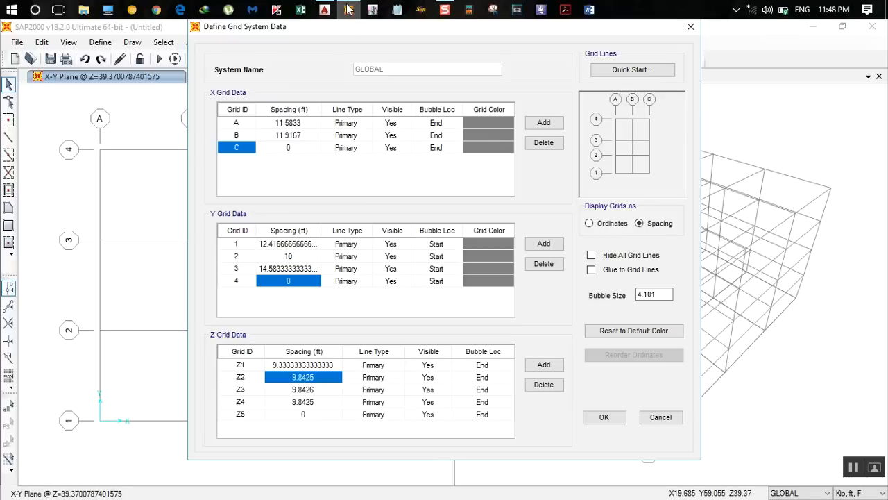
text(9)
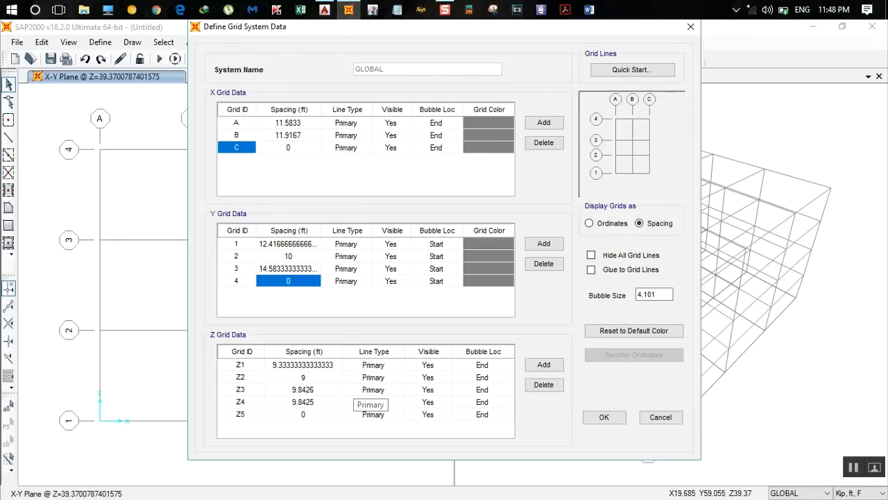
text(+4/12)
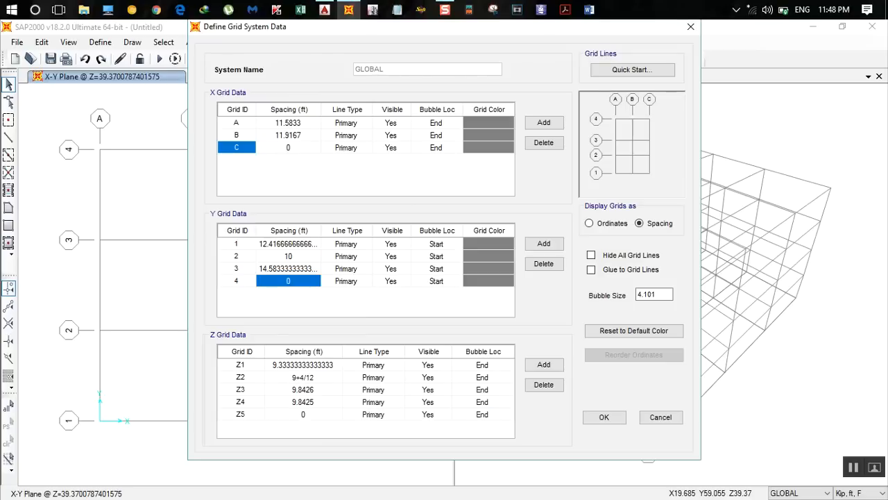
key(Return)
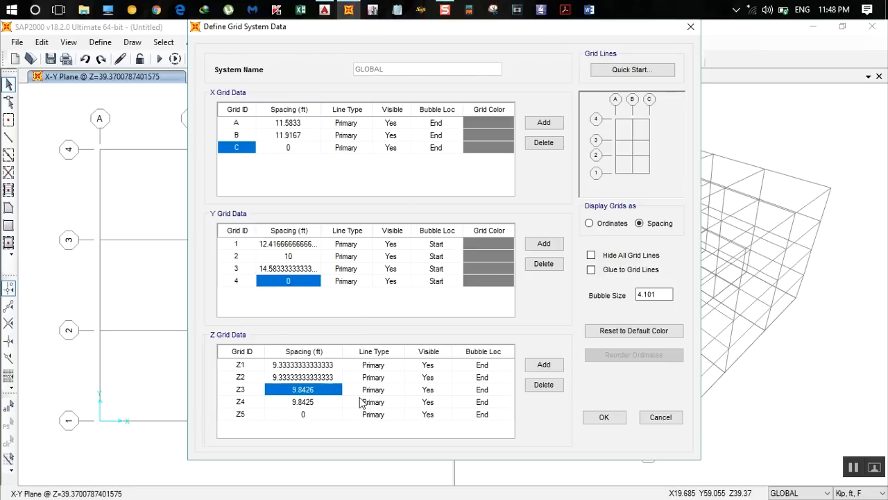
text(9)
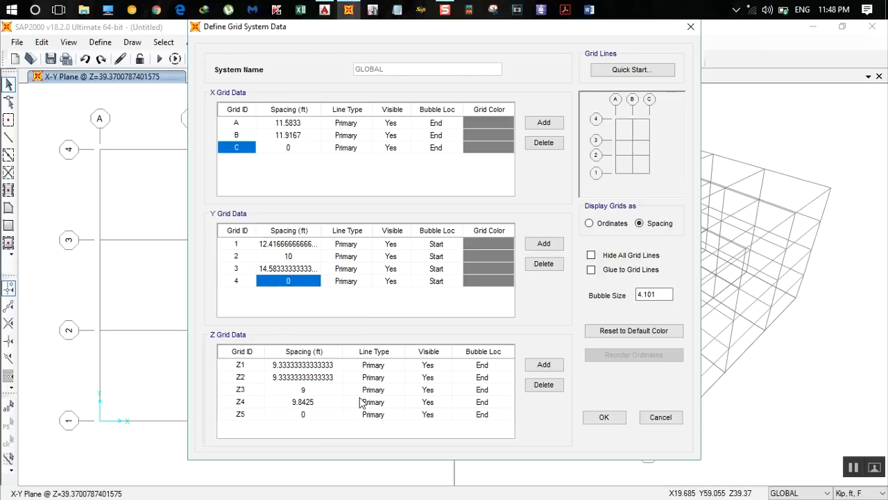
text(+4/12)
key(Return)
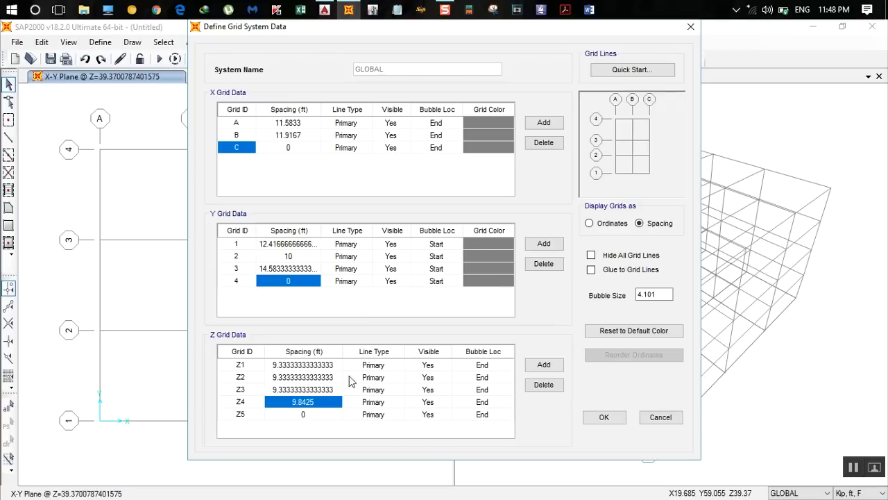
Delete Z grid Z4, set Z3's spacing to 9+4/12 ft and apply the grid system data
click(542, 384)
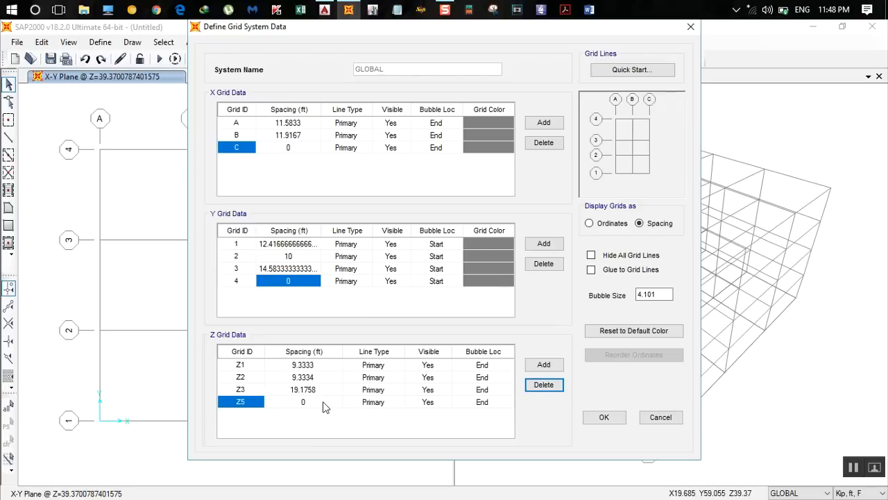
click(323, 407)
click(314, 390)
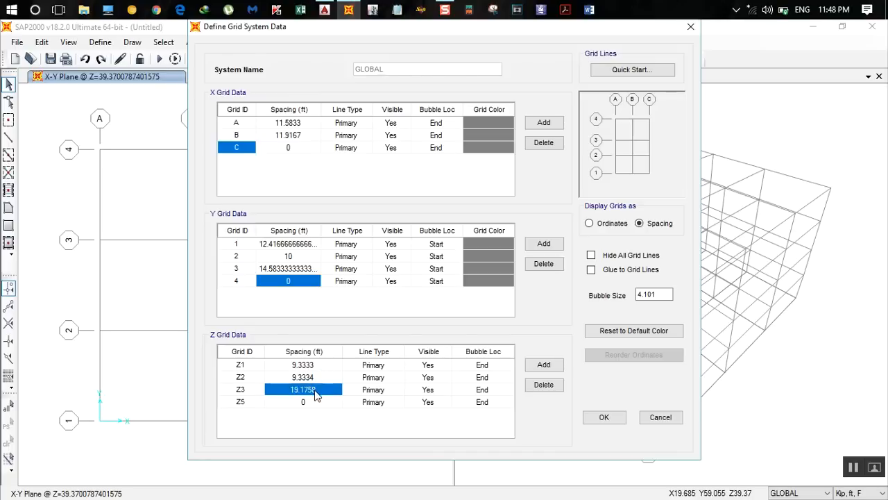
text(9+4/12)
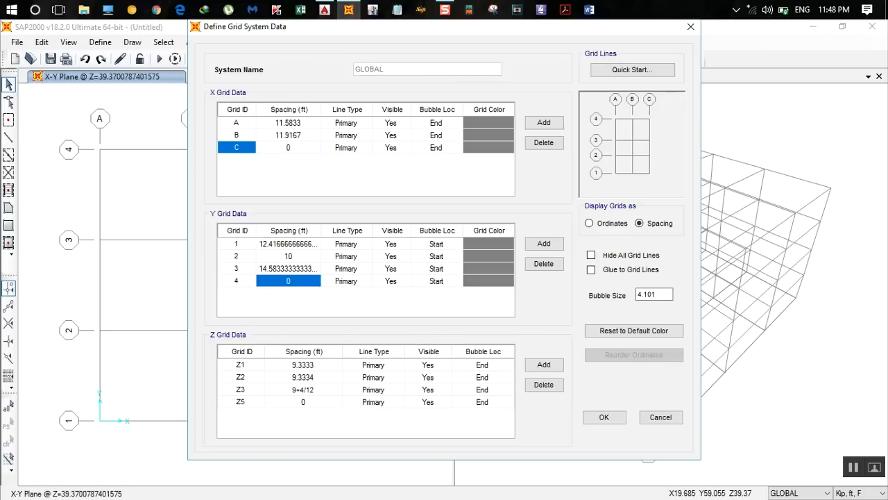
key(Return)
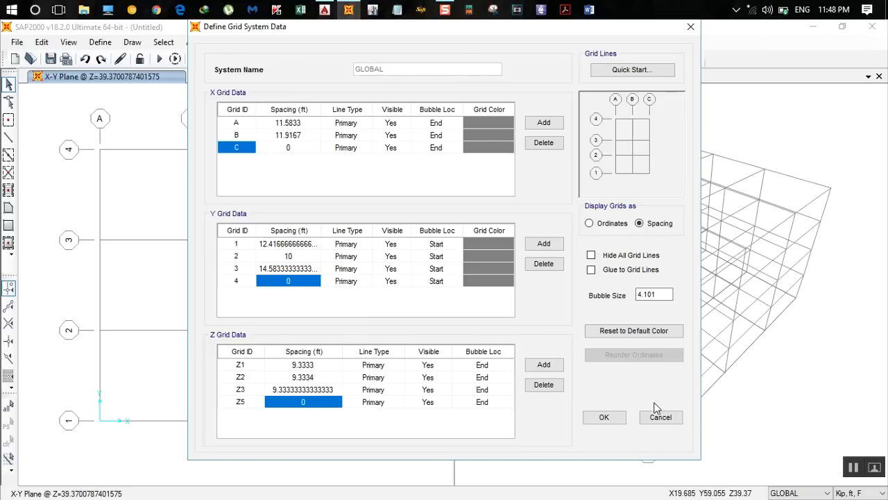
click(604, 417)
Show the X-Y plane at Z=0 and rotate the 3-D view to inspect the building grid
drag(226, 236, 223, 256)
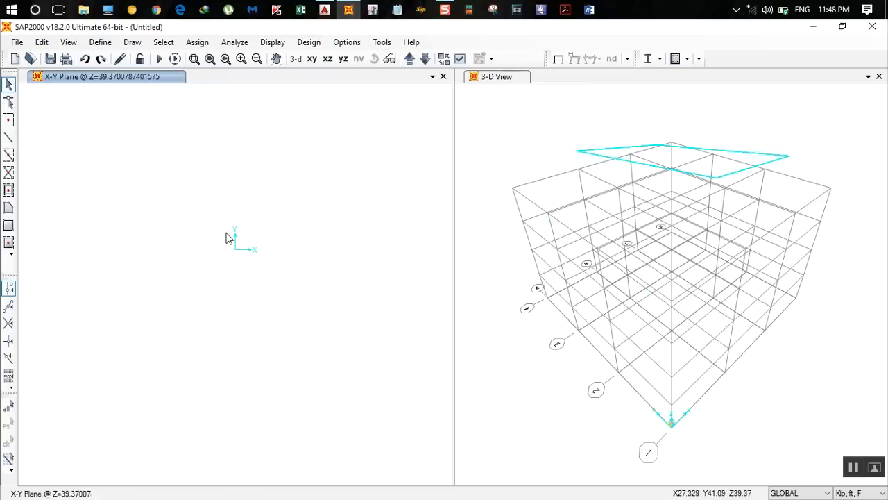
click(312, 58)
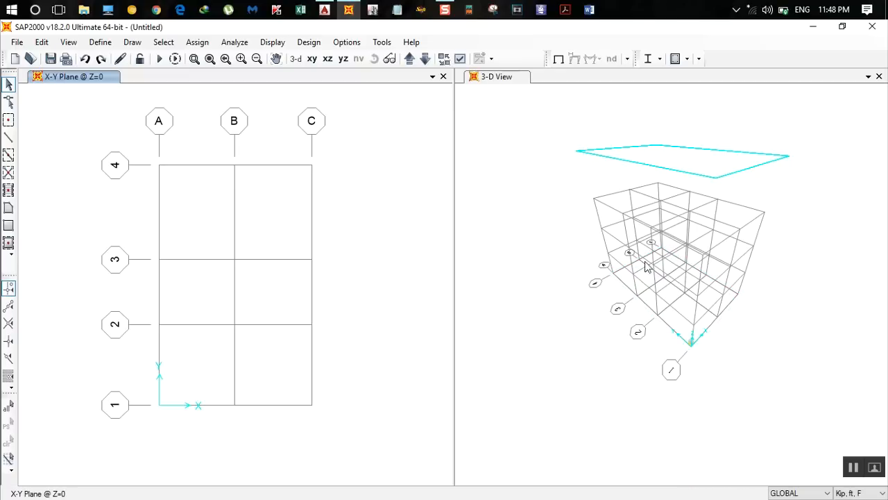
click(486, 82)
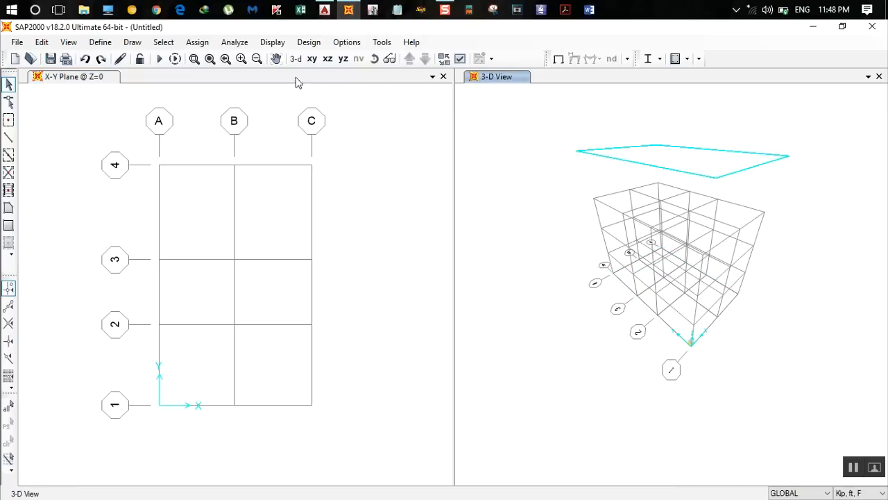
click(374, 58)
drag(581, 324, 574, 233)
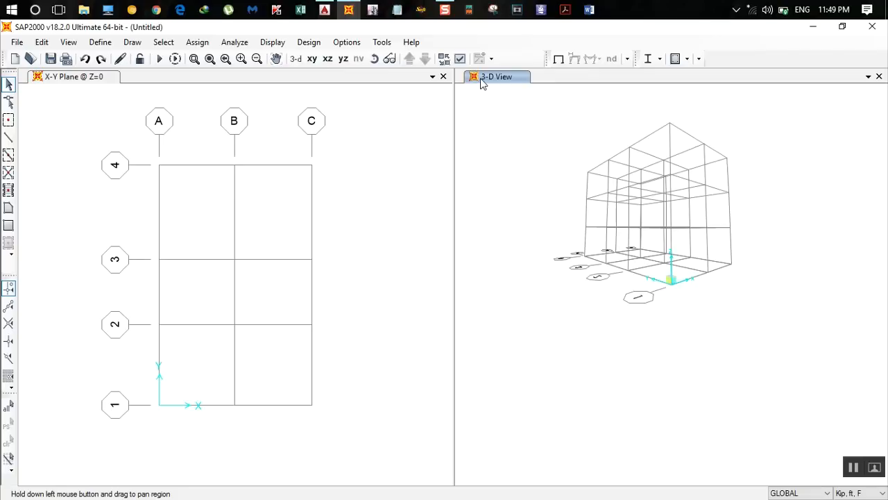
click(375, 58)
drag(531, 179, 526, 236)
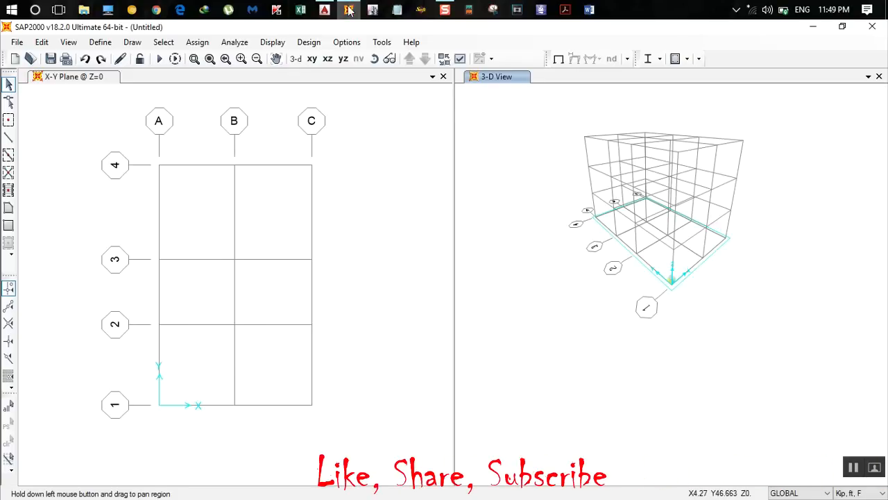
Switch to AutoCAD and look over the floor plans, elevations and section
click(327, 10)
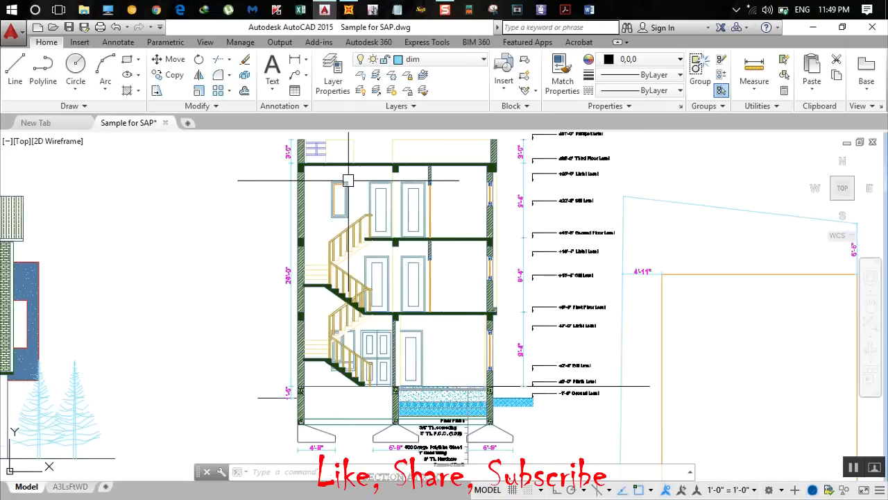
scroll(340, 234, down, 2)
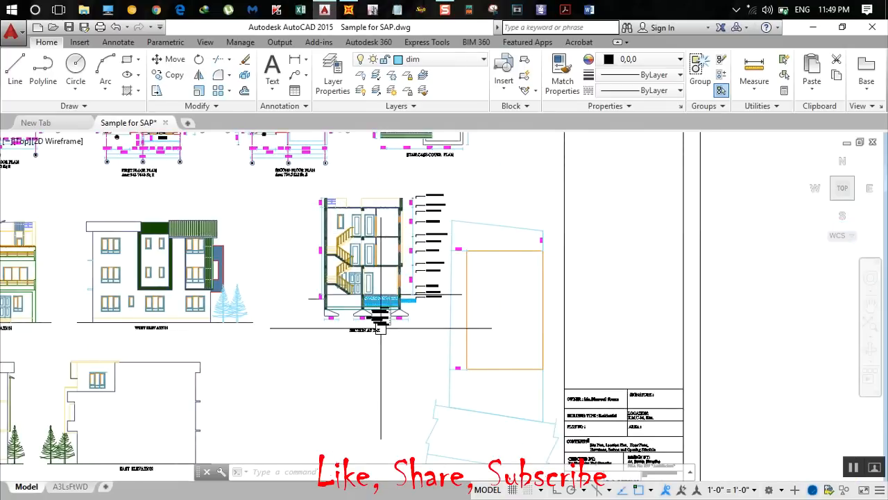
middle_drag(244, 244, 361, 375)
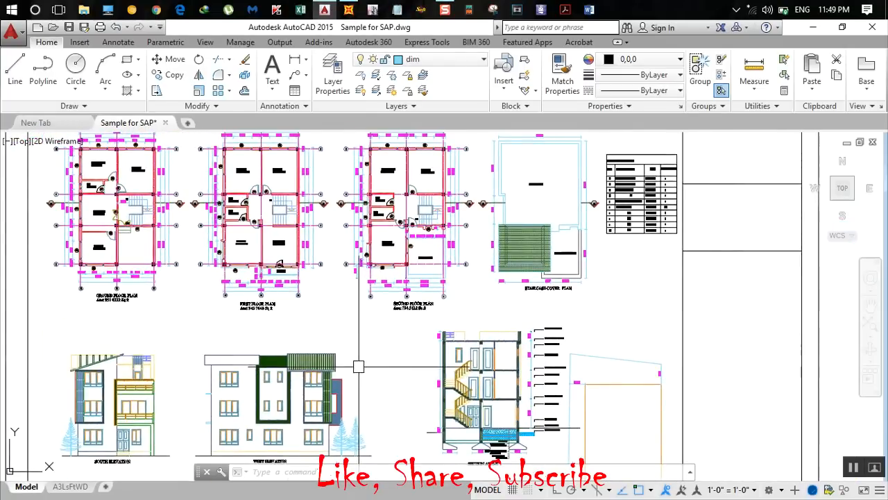
Switch to SAP2000 and add a new material with region India, type Concrete, standard Indian and grade M20
click(349, 10)
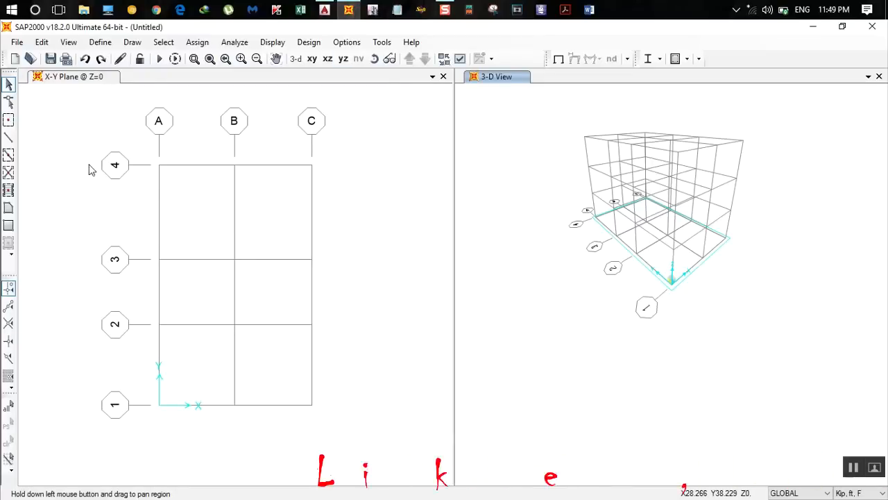
click(104, 44)
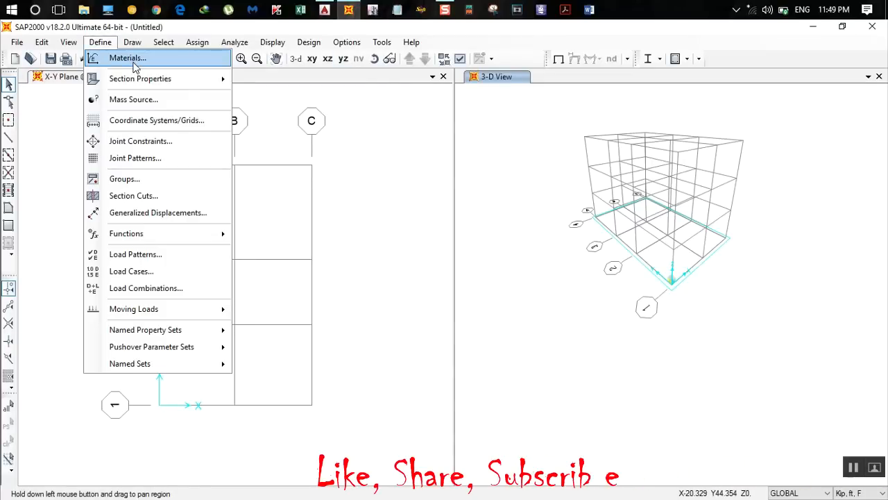
click(136, 61)
drag(374, 153, 284, 118)
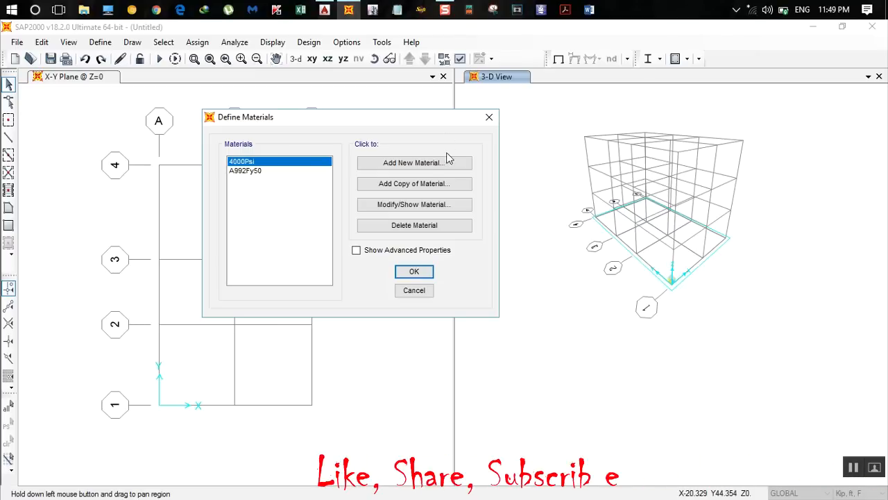
click(421, 164)
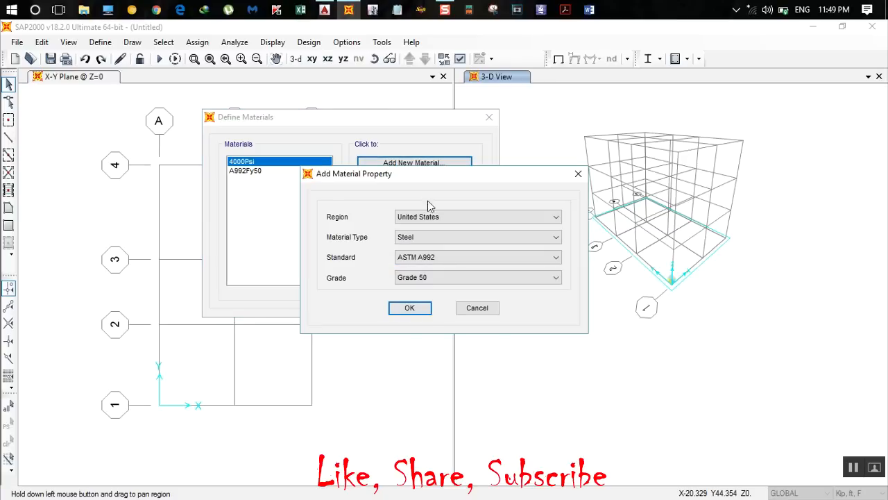
click(436, 218)
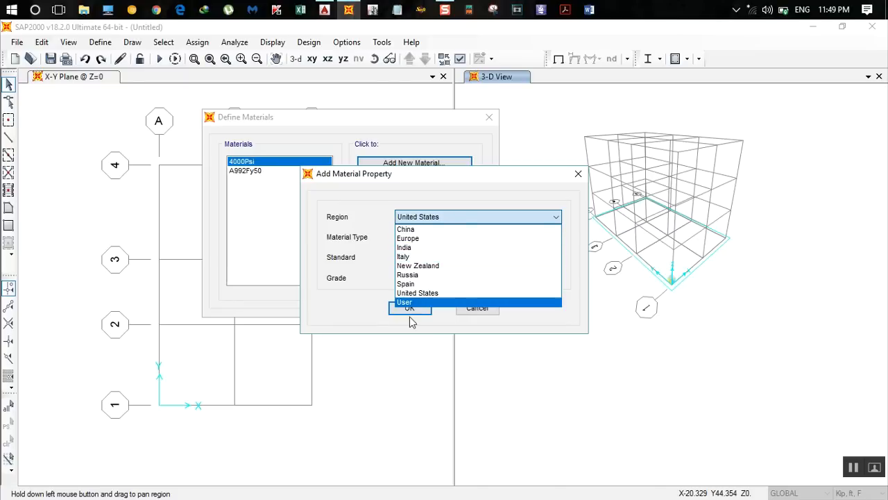
click(415, 249)
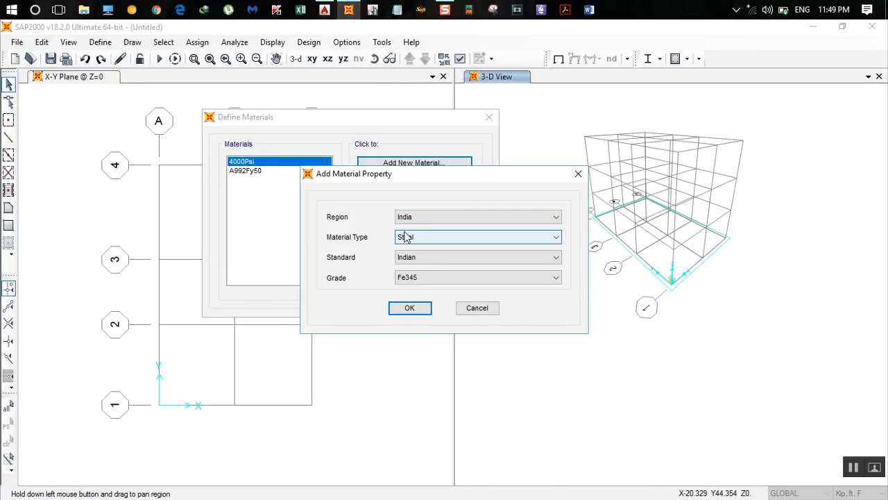
click(430, 240)
click(431, 257)
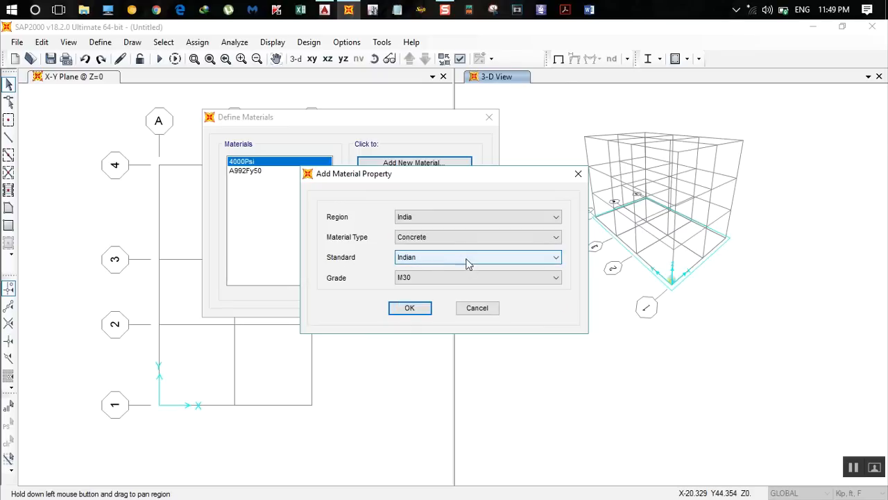
click(445, 278)
click(423, 299)
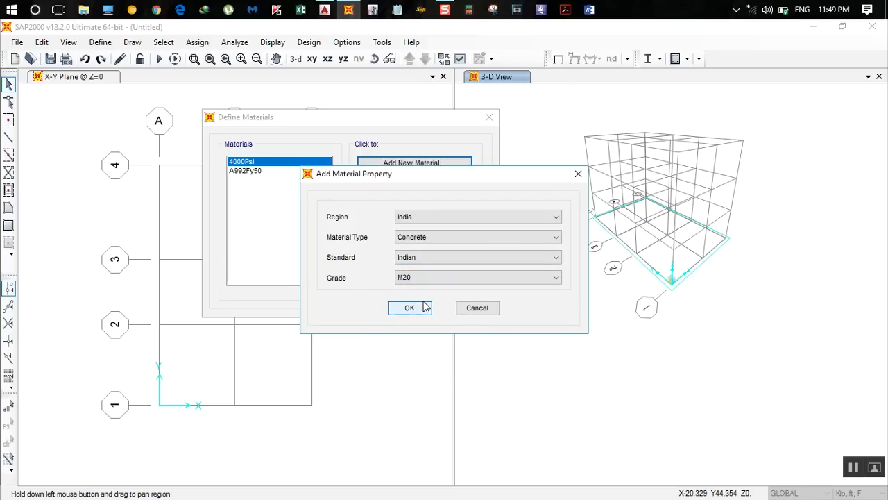
click(417, 309)
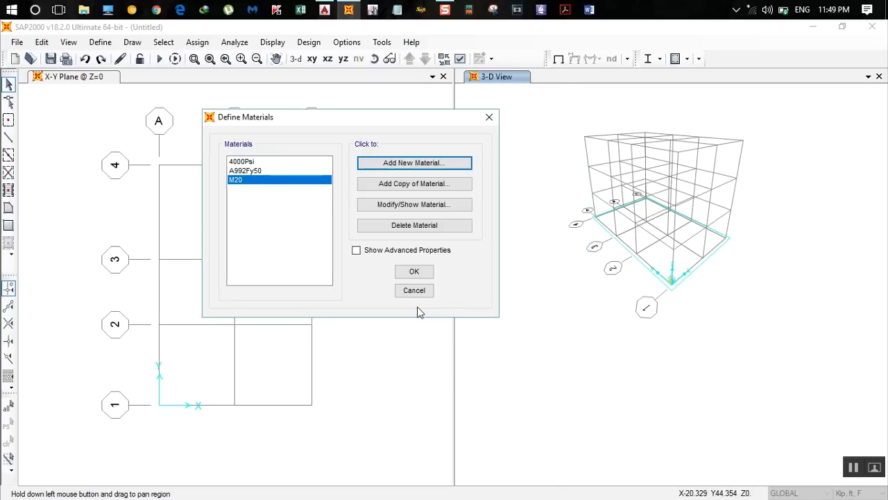
Review the M20 material's unit weight, elastic properties and compressive strength in KN, m, C units and accept the property data
click(251, 182)
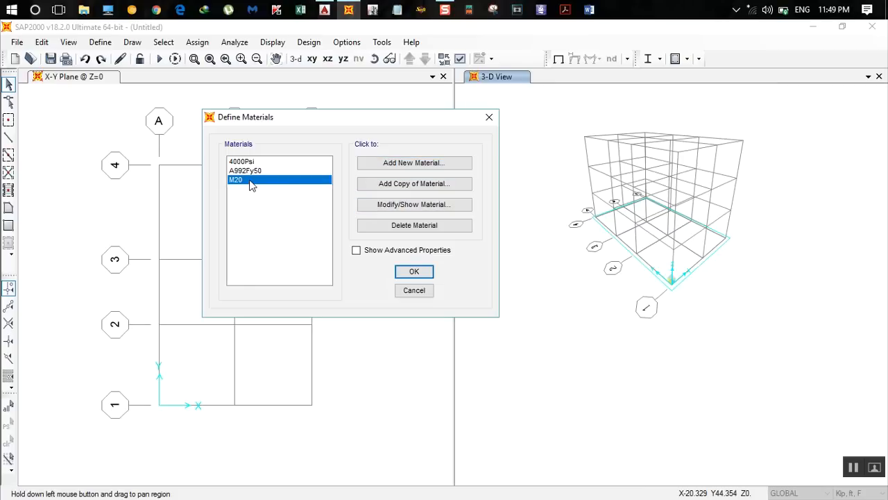
click(408, 205)
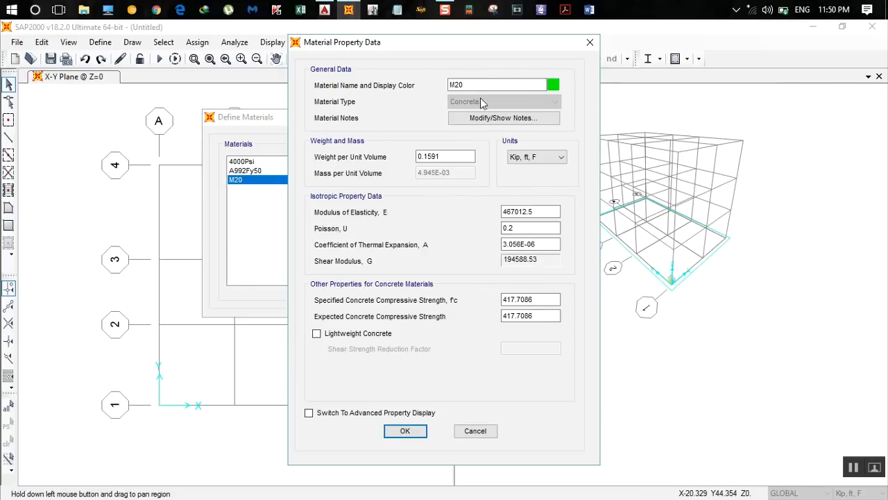
click(538, 157)
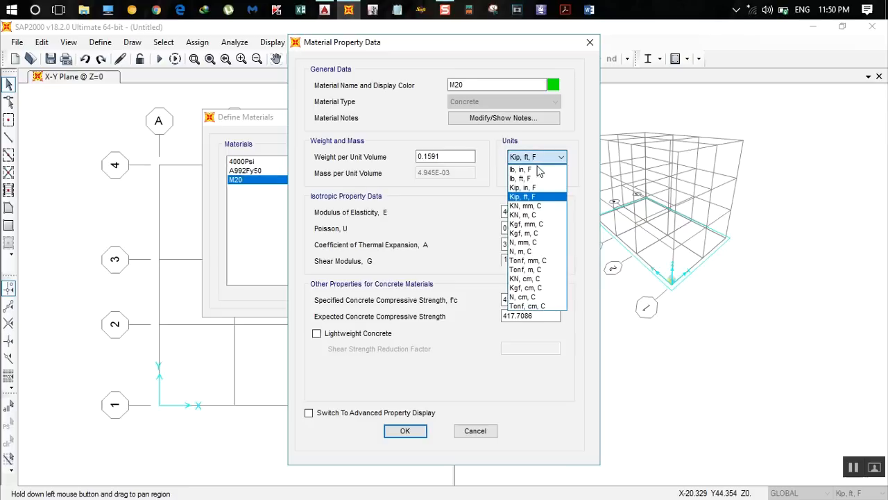
click(536, 215)
click(426, 158)
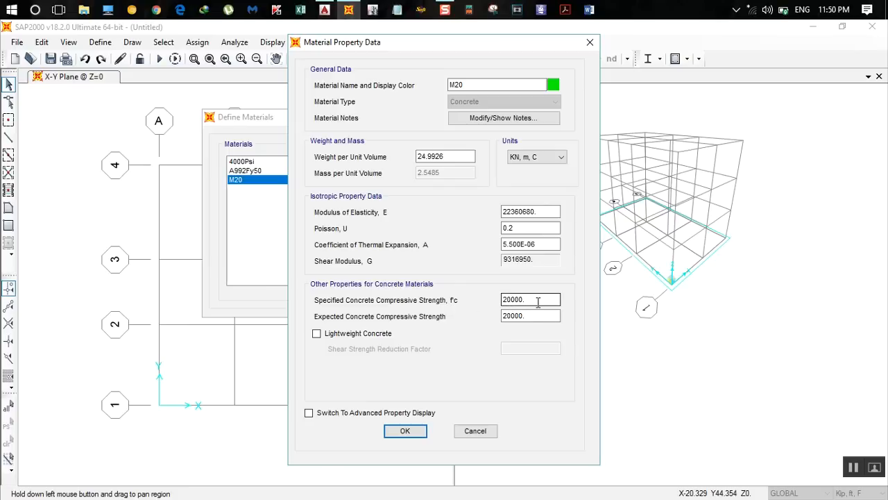
click(408, 431)
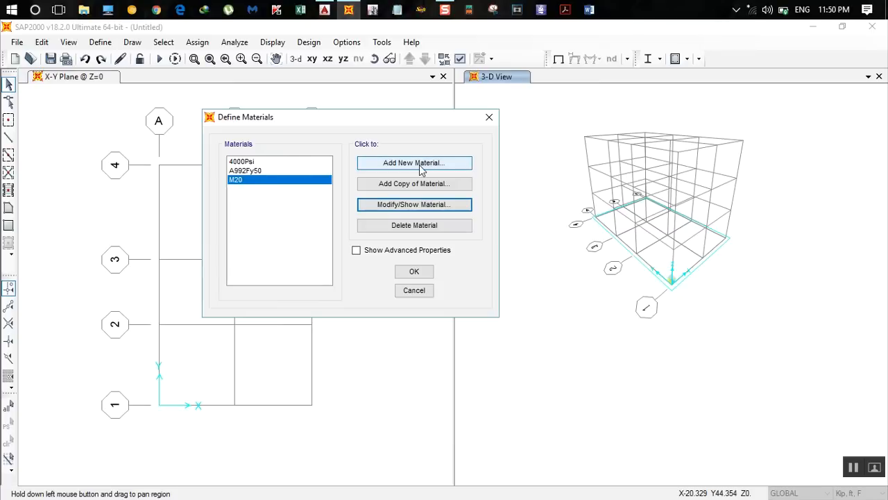
Add a new material with region India, type Rebar, standard Indian and grade HYSD Grade 500
click(421, 164)
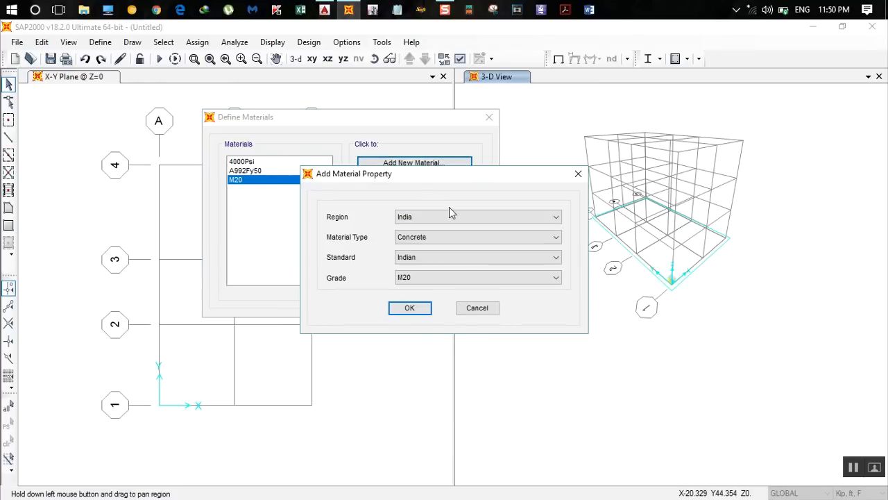
click(446, 239)
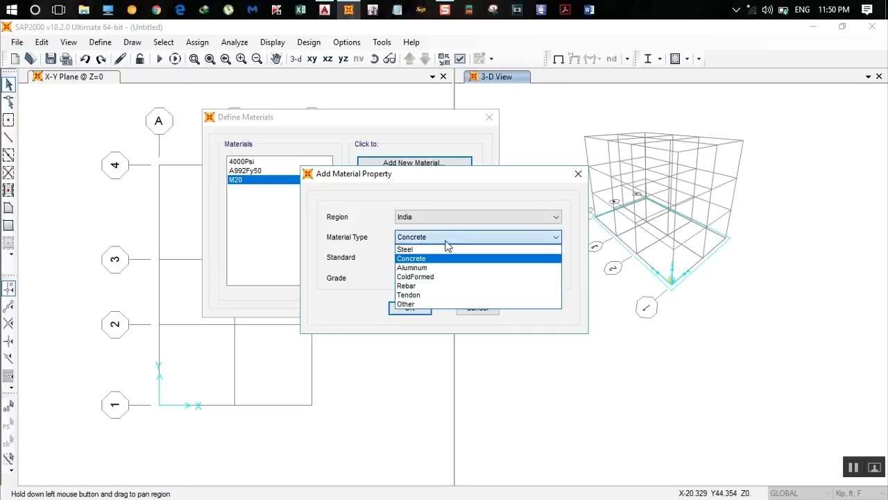
click(408, 286)
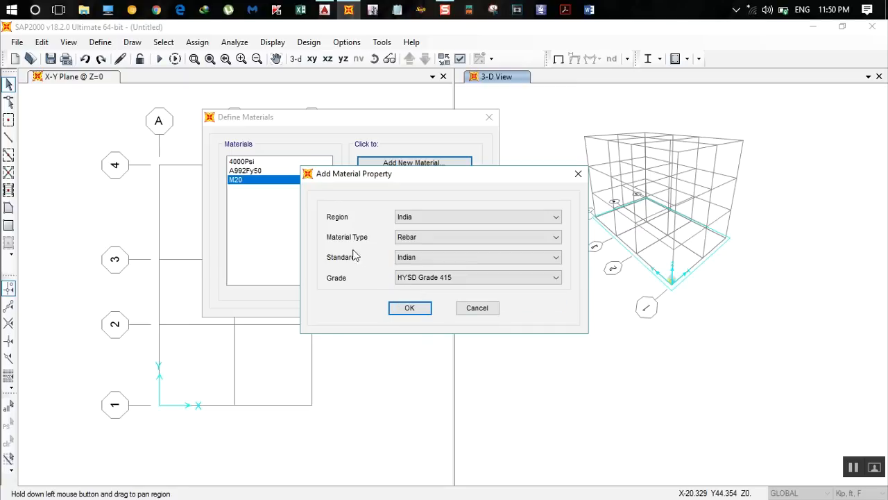
click(428, 280)
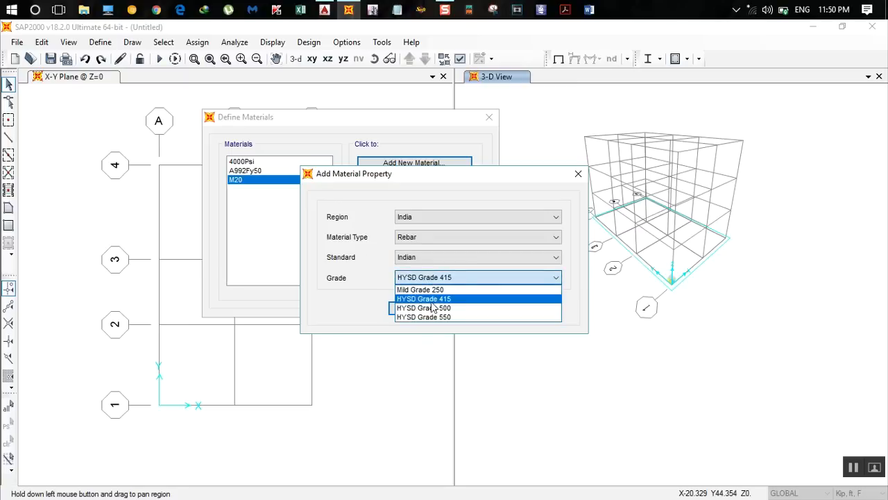
click(433, 307)
click(410, 309)
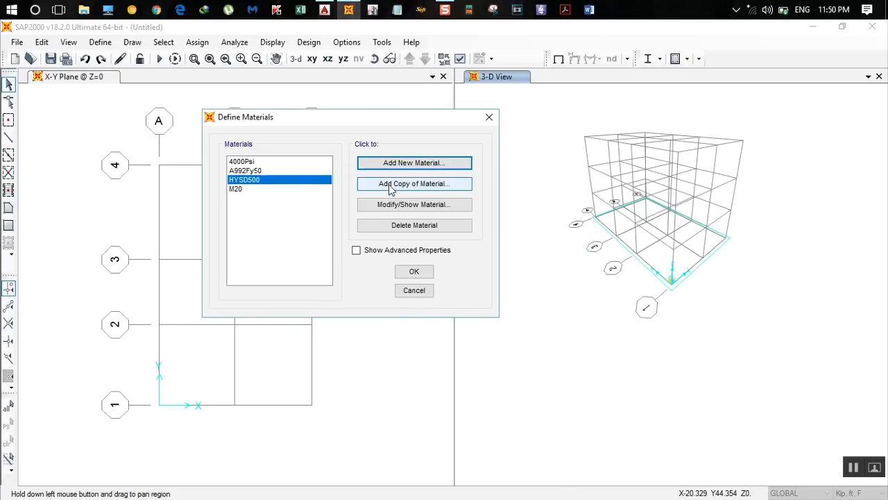
Rename the HYSD500 rebar material as Fe500 and set its weight per unit volume to 78.5 in KN, m, C units
click(400, 205)
click(467, 84)
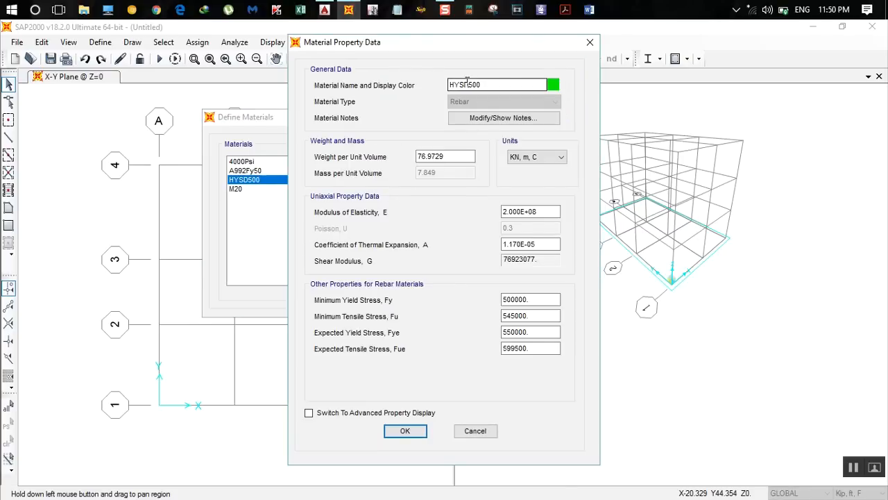
drag(468, 84, 366, 94)
text(Fe)
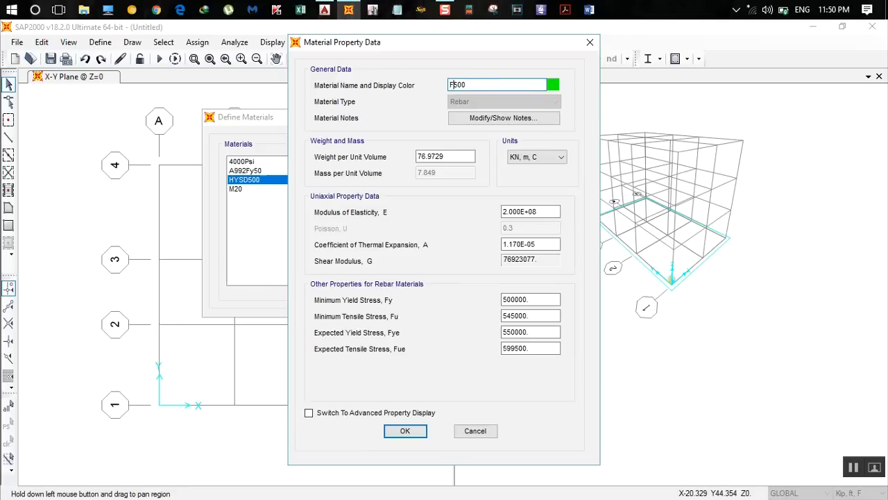
click(515, 158)
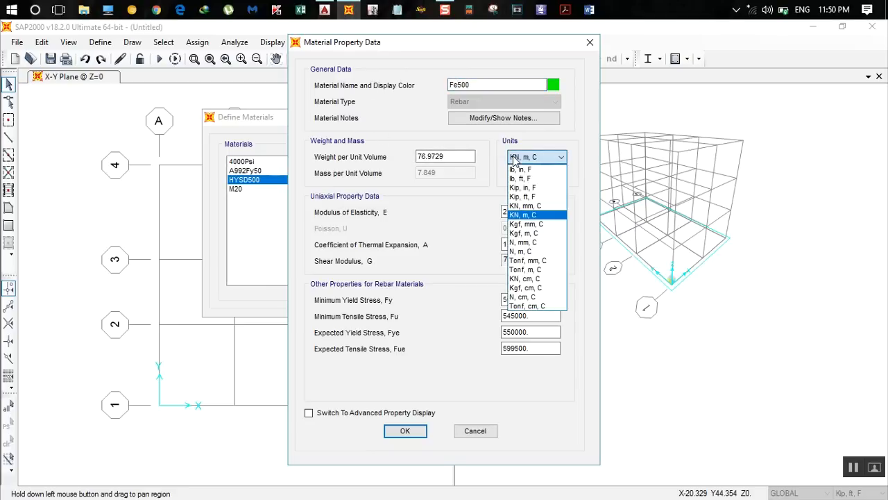
click(454, 158)
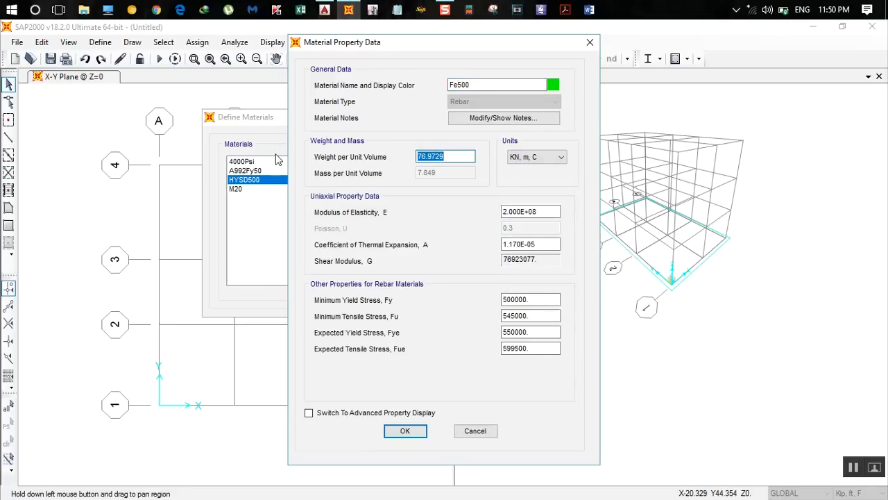
text(78.5)
click(538, 211)
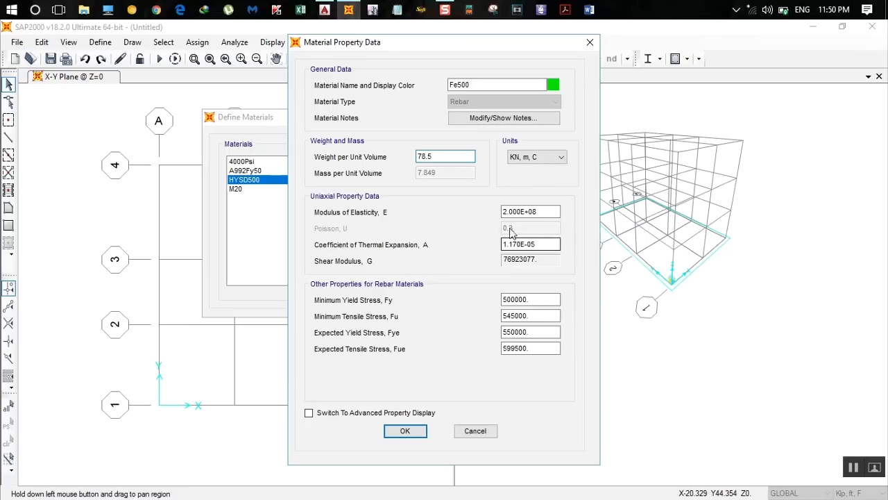
In N, mm, C units, set Fe500's minimum tensile stress to 500 and expected yield and tensile stresses to 550, and accept the materials
click(534, 161)
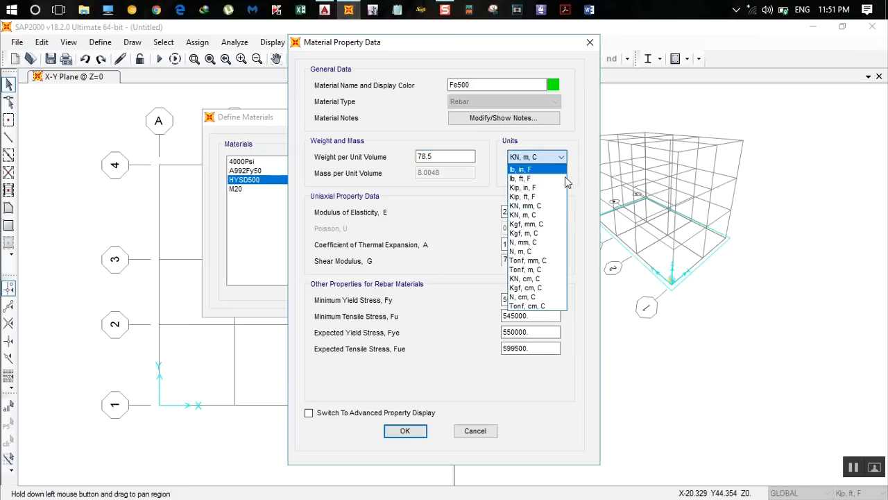
click(524, 242)
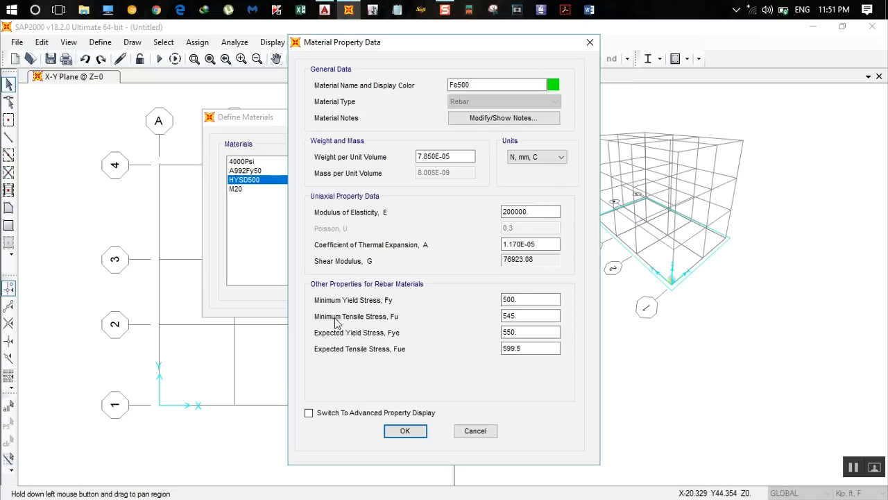
drag(527, 314, 376, 316)
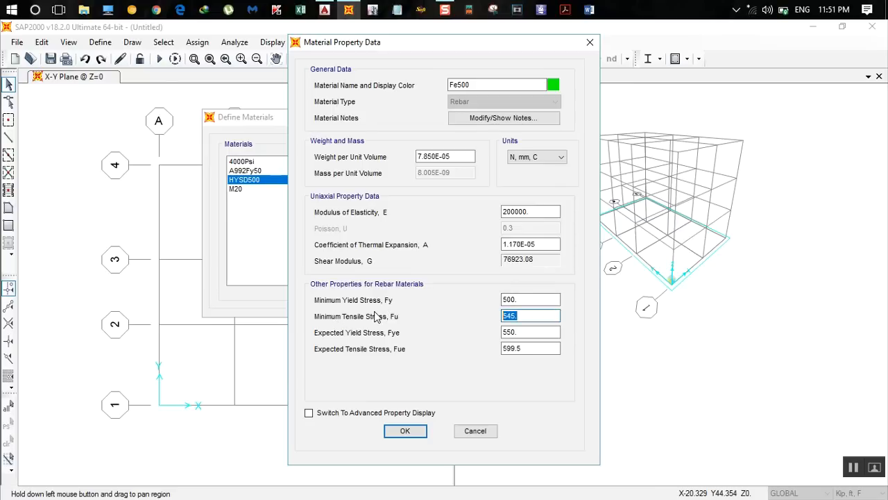
text(00)
drag(527, 336, 396, 335)
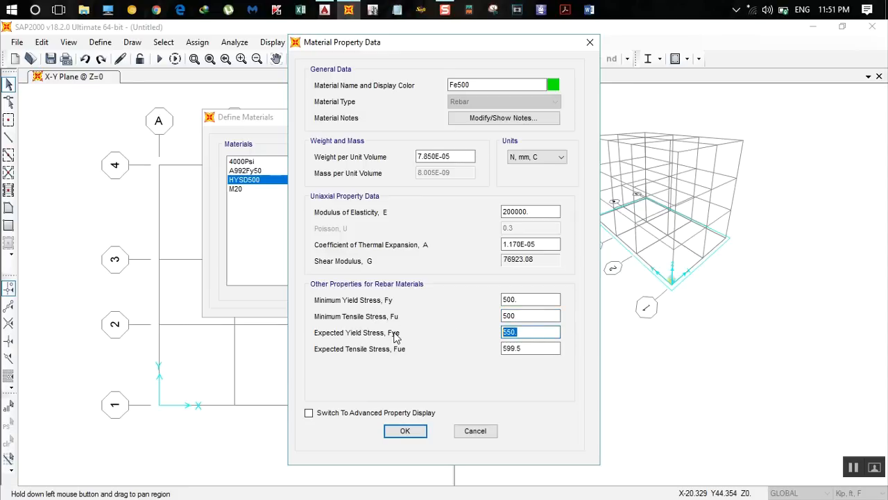
text(1.1*500)
key(Return)
double_click(551, 348)
text(550)
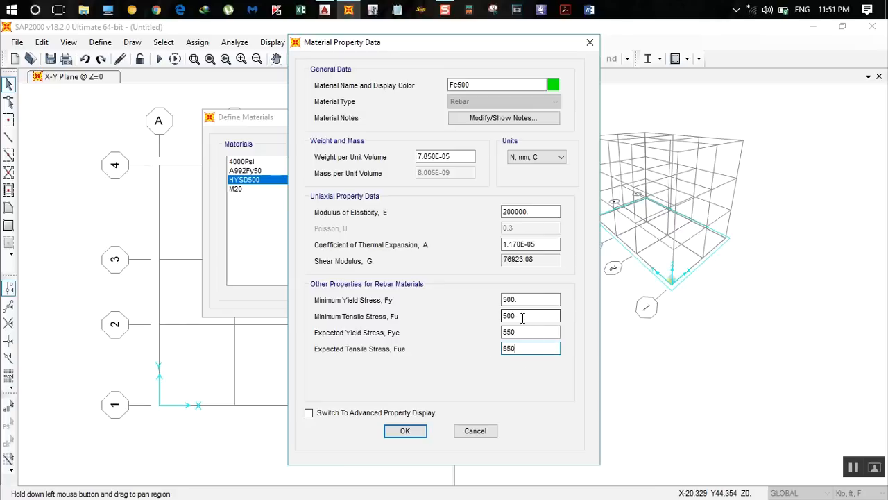
click(405, 430)
click(414, 274)
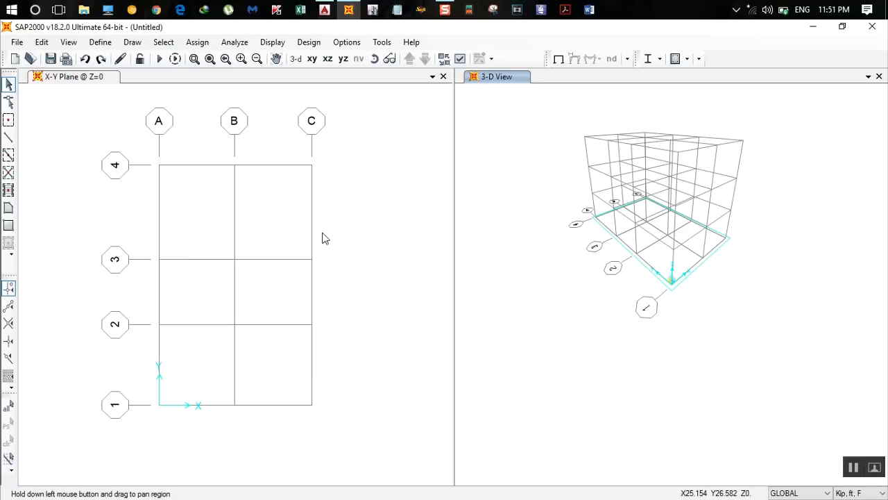
click(101, 43)
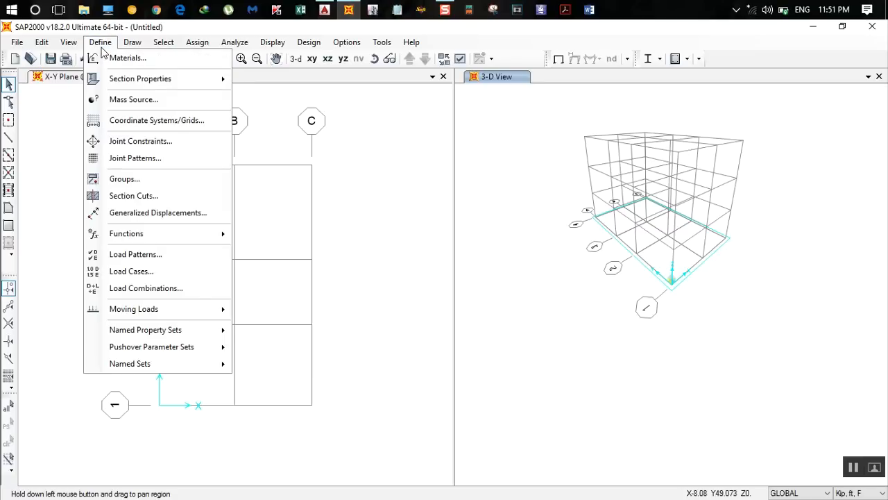
mouse_move(136, 83)
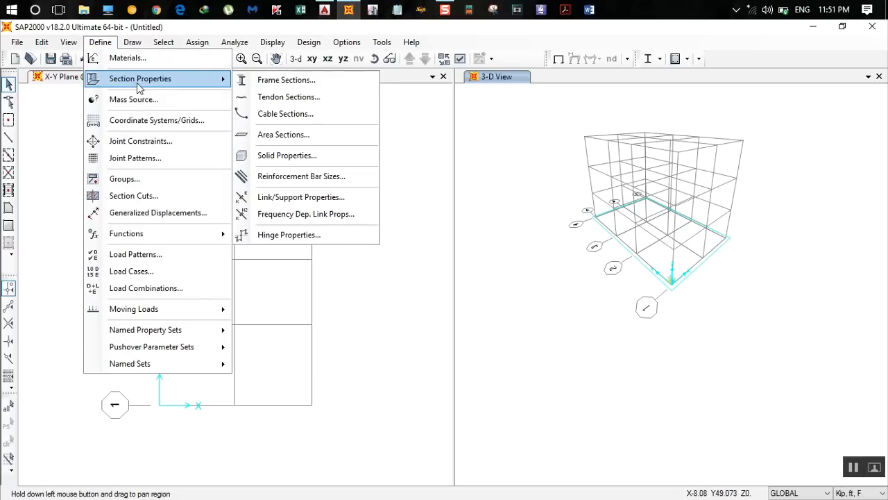
click(272, 82)
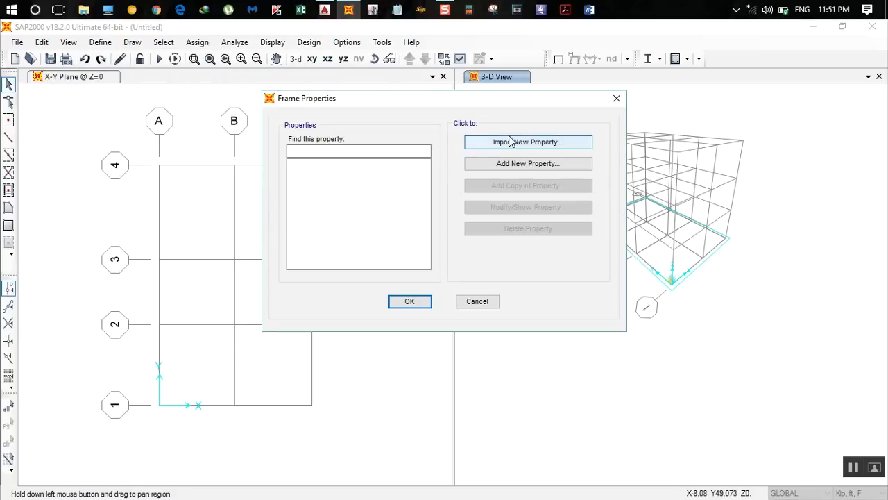
click(544, 165)
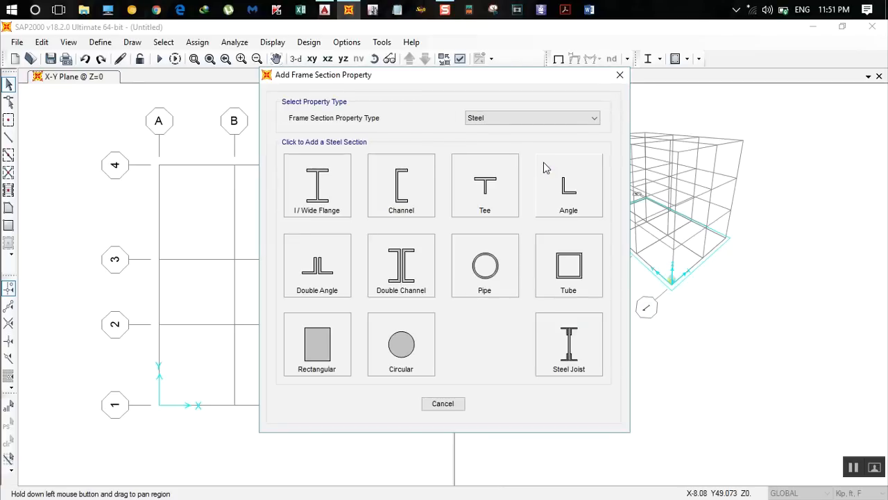
click(495, 118)
click(502, 149)
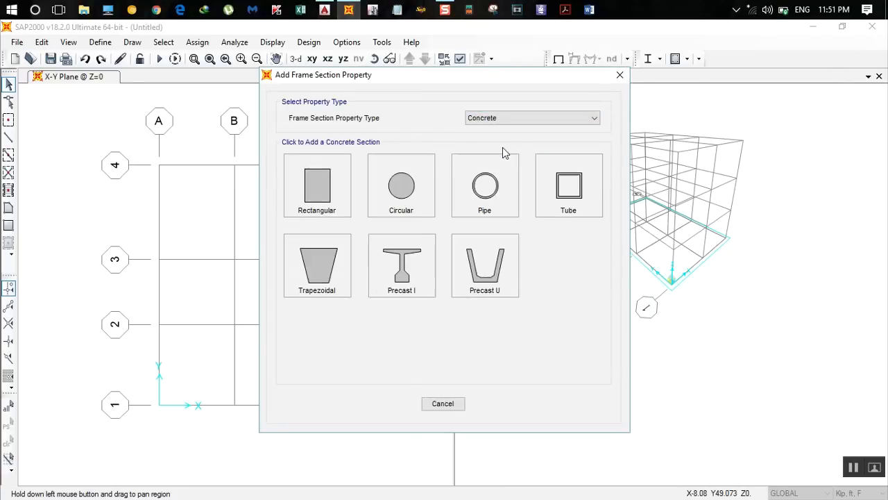
click(317, 187)
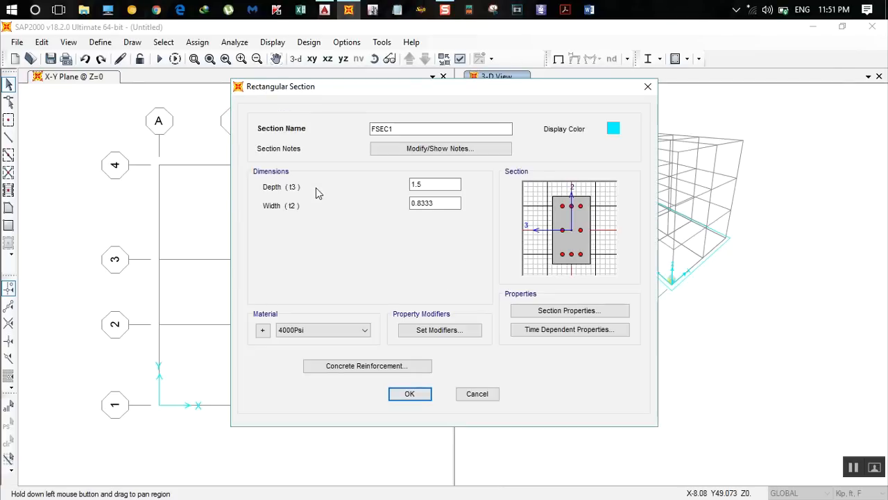
drag(406, 130, 232, 136)
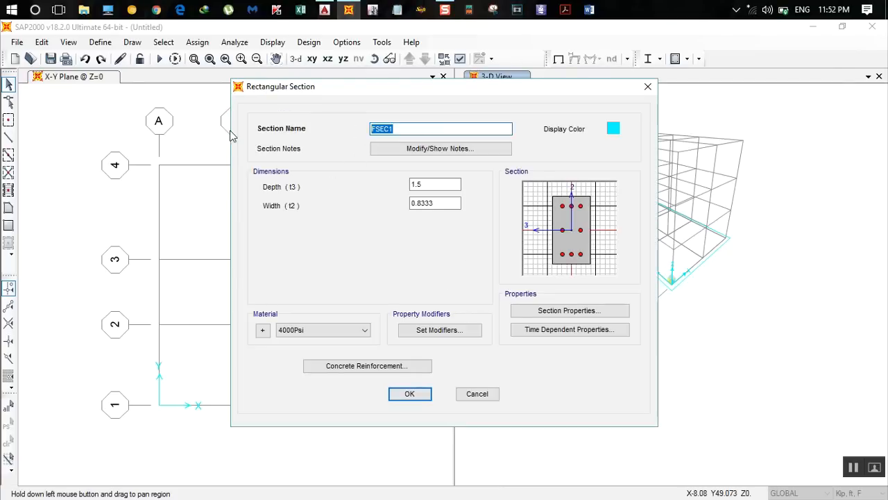
click(477, 393)
click(477, 301)
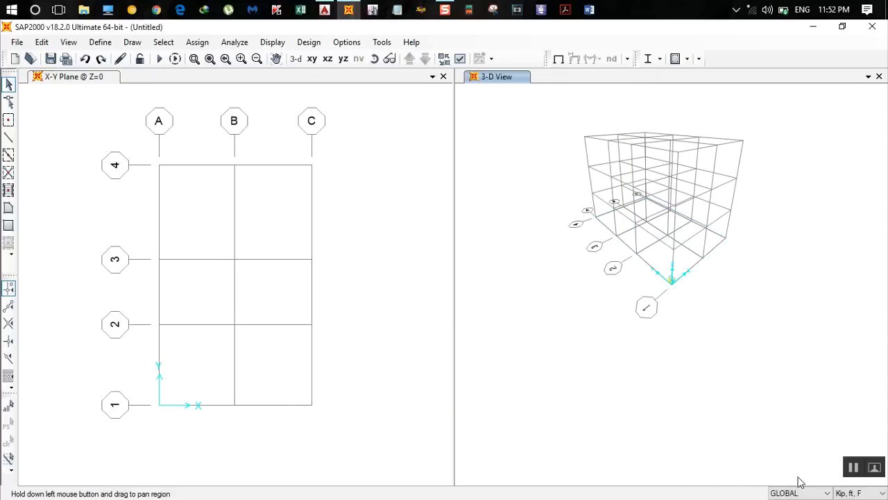
Set the model units to KN, m, C and start a new rectangular concrete frame section named Beam
click(850, 492)
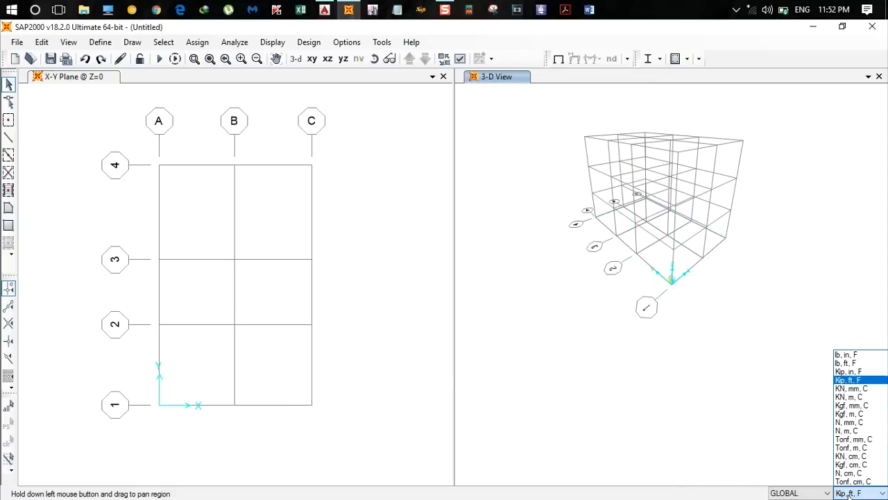
click(850, 397)
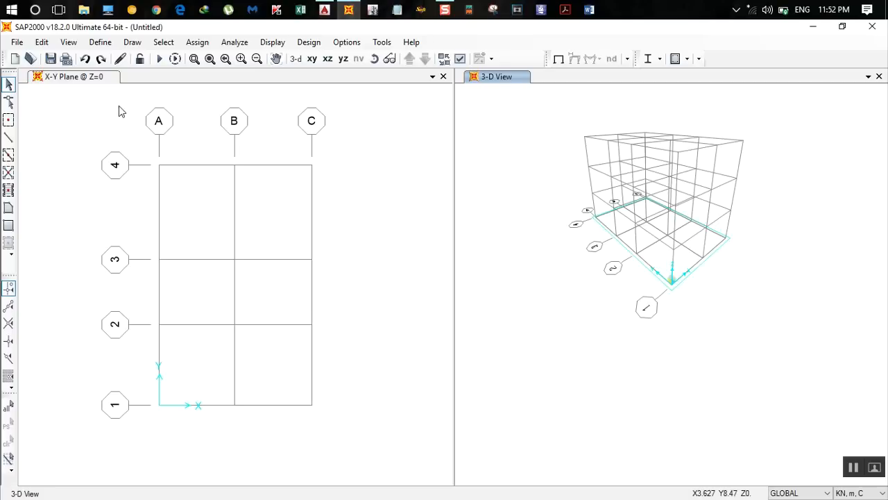
click(101, 42)
mouse_move(154, 80)
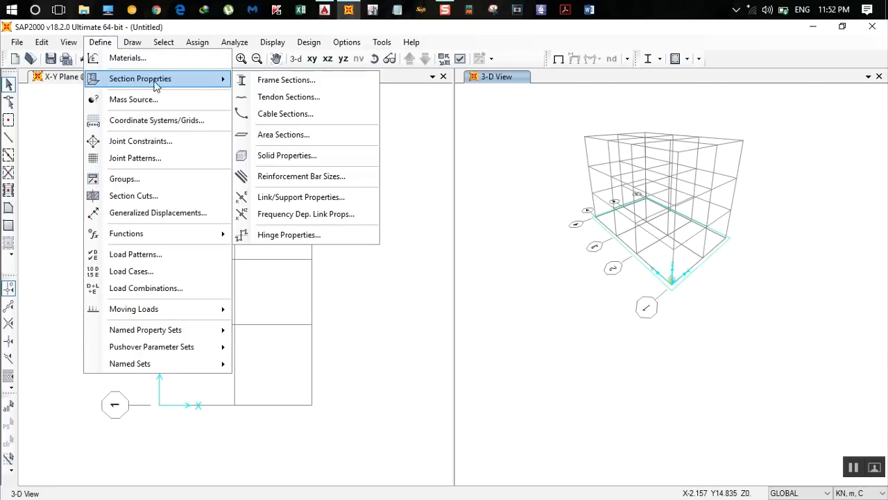
click(307, 81)
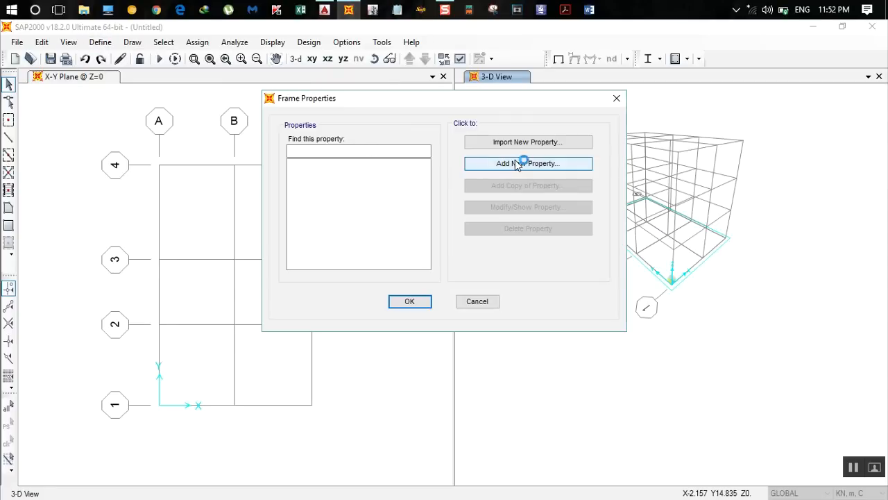
click(521, 164)
click(323, 185)
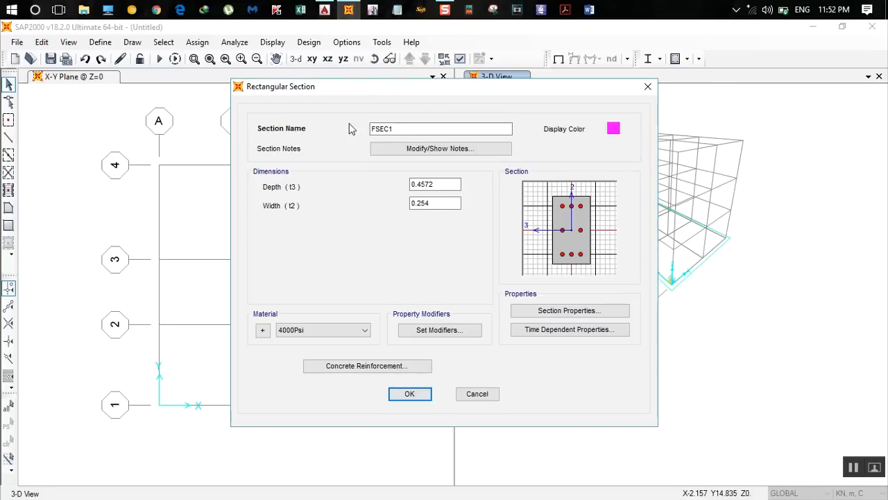
double_click(414, 132)
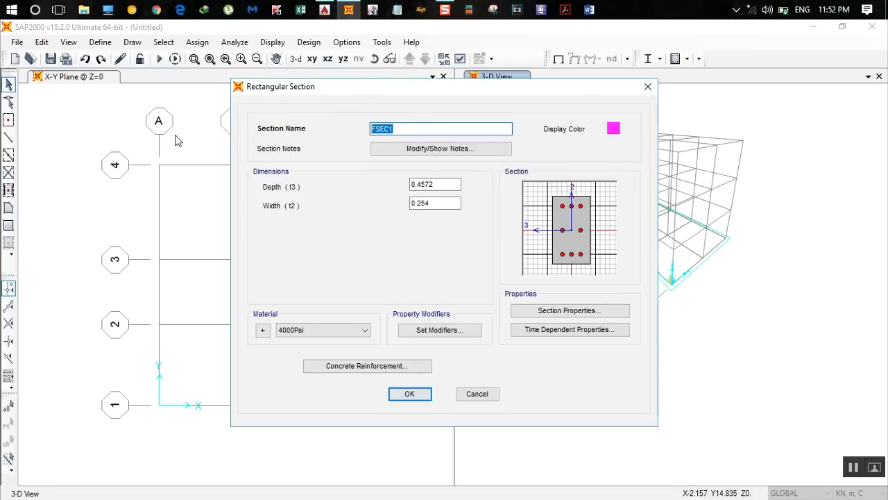
text(Beam)
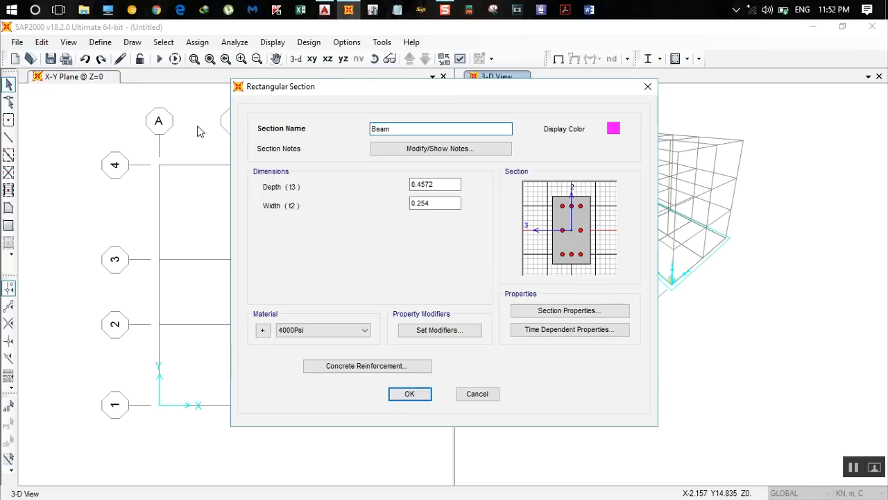
Switch to AutoCAD to examine the floor plans for the beam dimensions and return to the Beam section in SAP2000
double_click(437, 184)
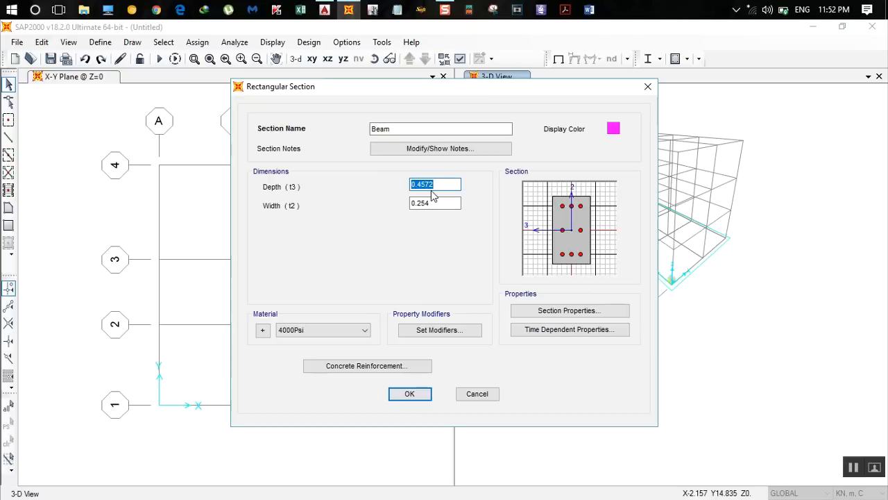
click(324, 10)
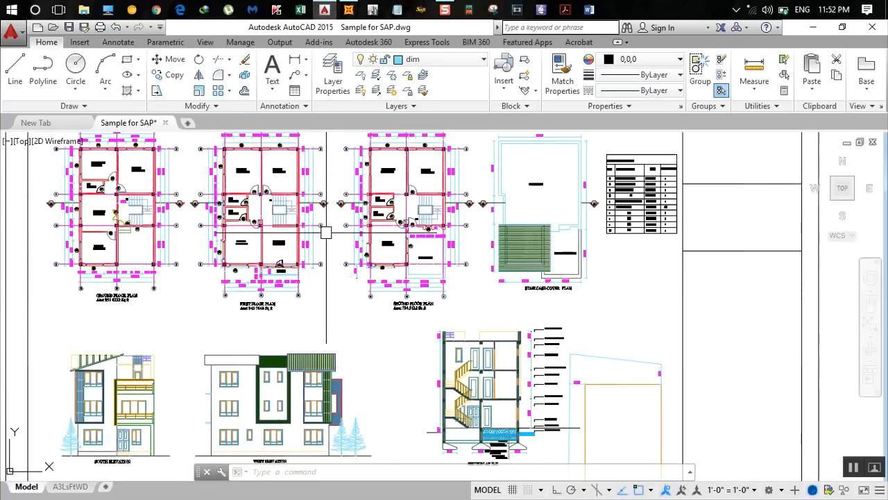
mouse_move(186, 232)
middle_down()
mouse_move(244, 272)
mouse_move(285, 283)
middle_up()
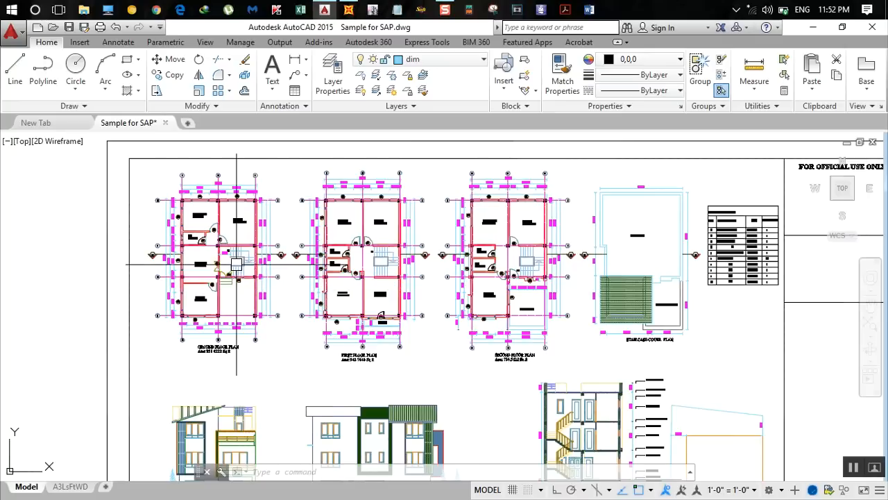
click(349, 9)
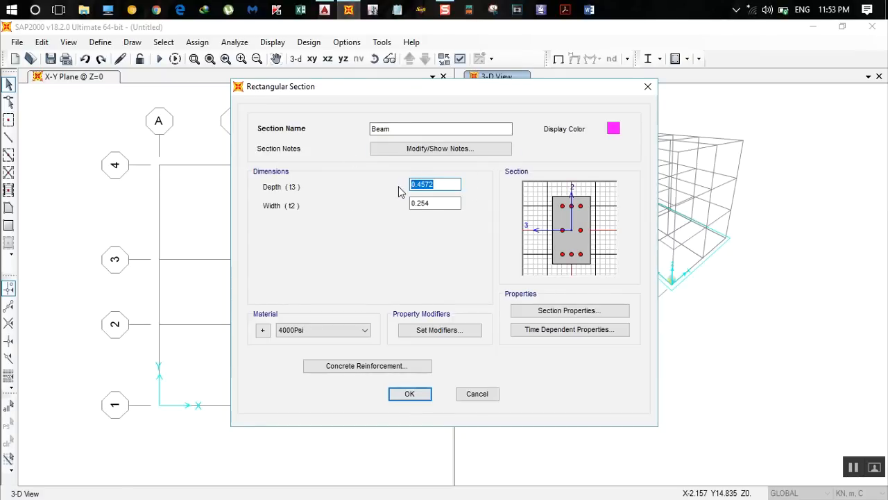
Set the Beam section's depth to 0.35 and width to 0.23, and assign M20 as its material
text(0)
key(Tab)
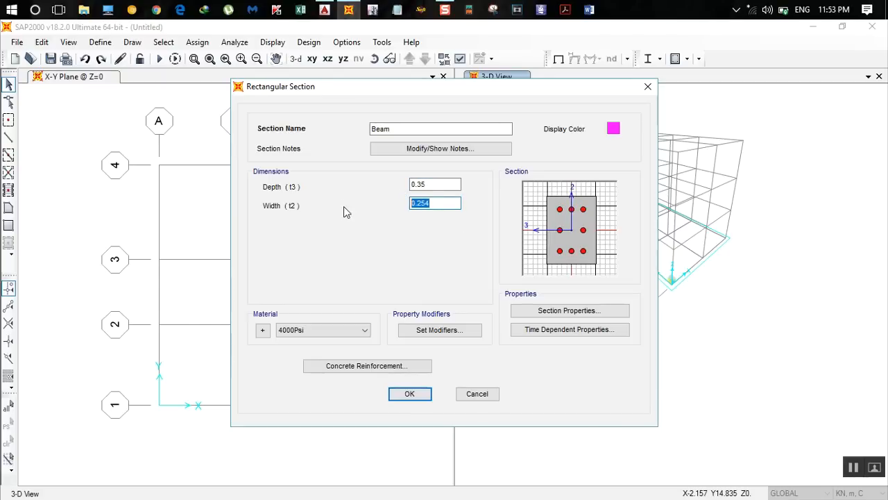
text(0)
key(BackSpace)
text(.23)
click(314, 329)
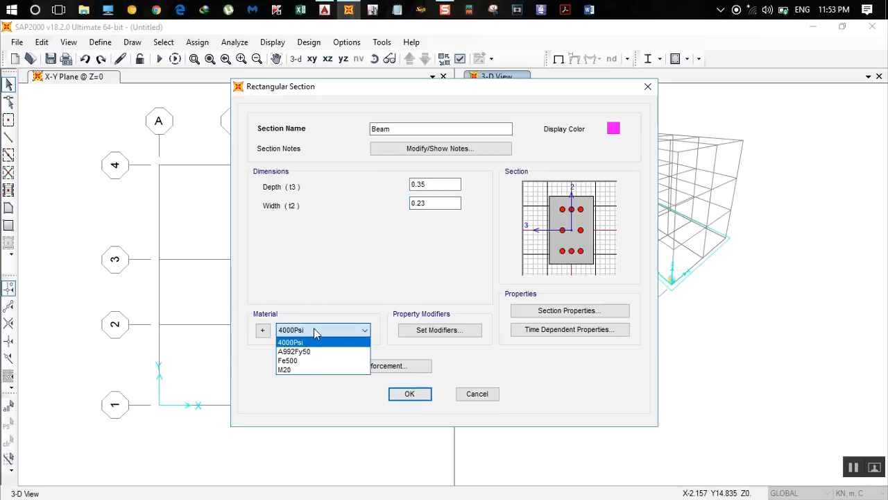
click(312, 370)
Set the Beam's reinforcement design type to Beam (M3 Design Only) with 0.025 top and bottom cover, and accept the section
click(375, 366)
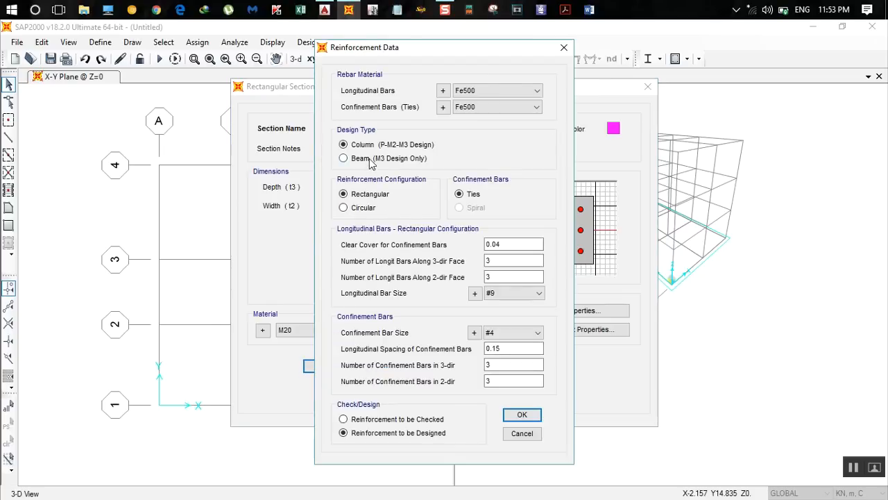
click(371, 160)
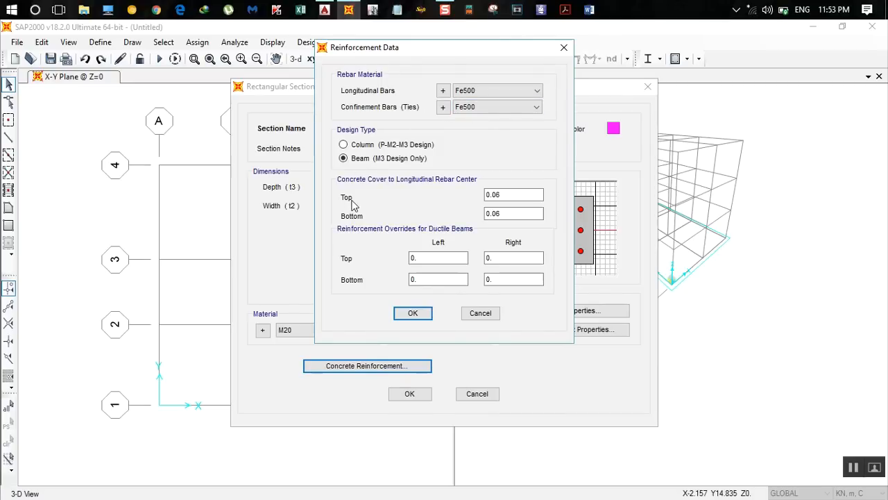
drag(517, 195, 311, 201)
text(0)
drag(503, 215, 393, 213)
text(0.025)
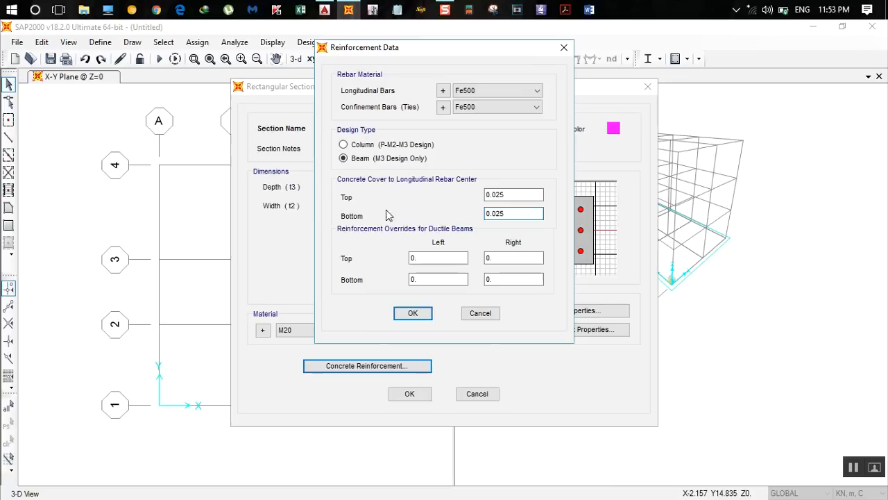
click(427, 318)
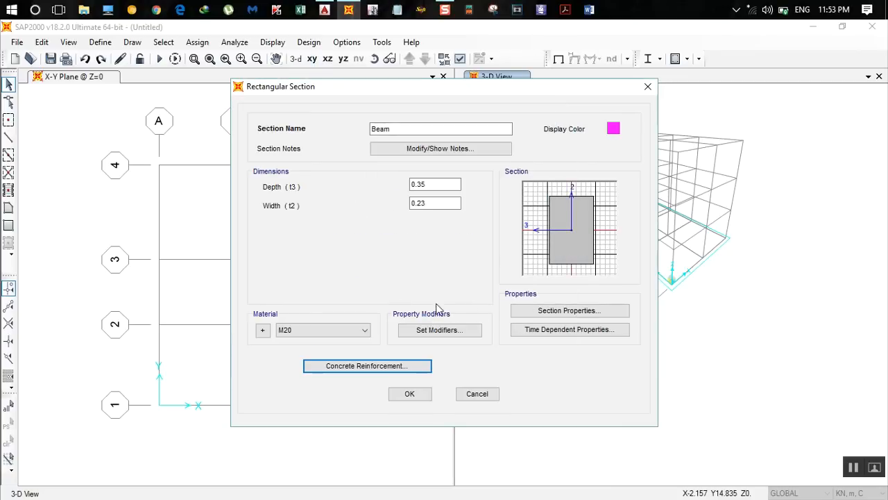
click(411, 393)
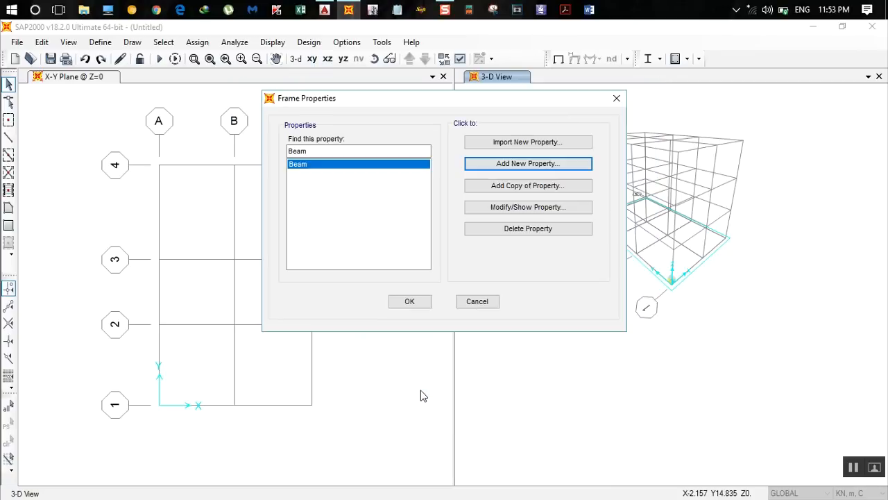
Start a new rectangular concrete frame section named Column
click(511, 167)
click(326, 206)
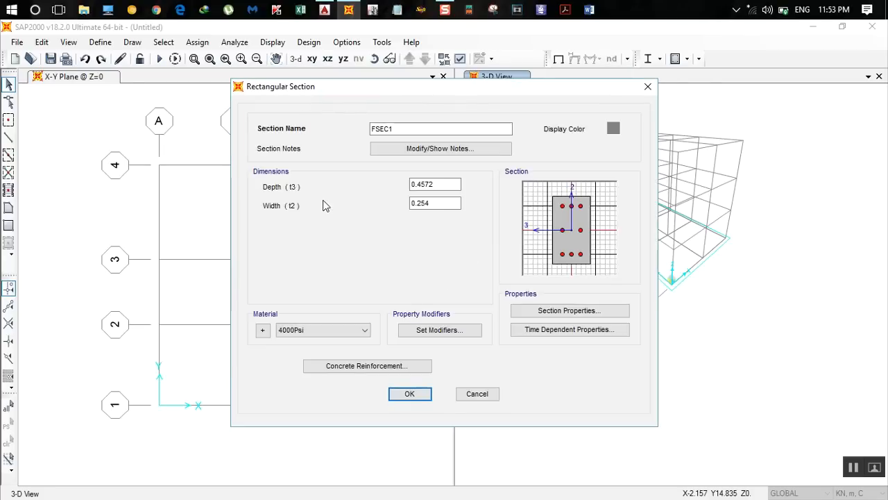
drag(382, 129, 289, 137)
text(Column)
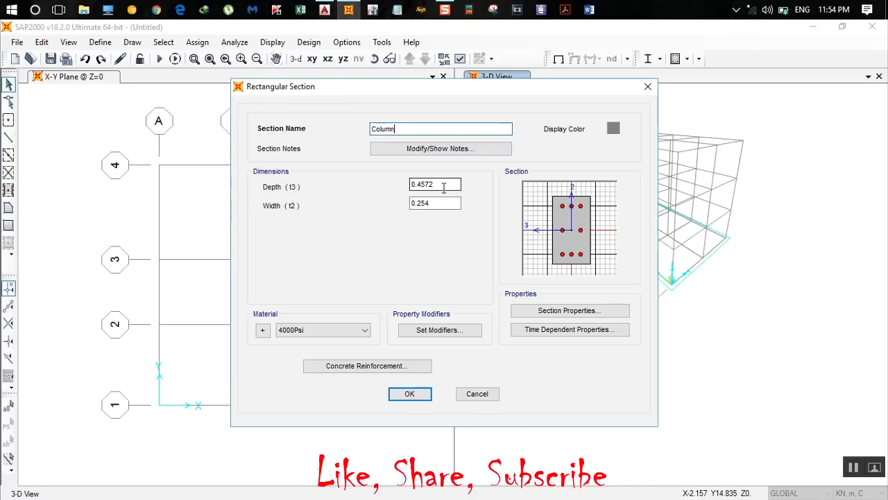
Set the Column section's depth and width to 0.35 each, and assign M20 as its material
drag(444, 182, 202, 182)
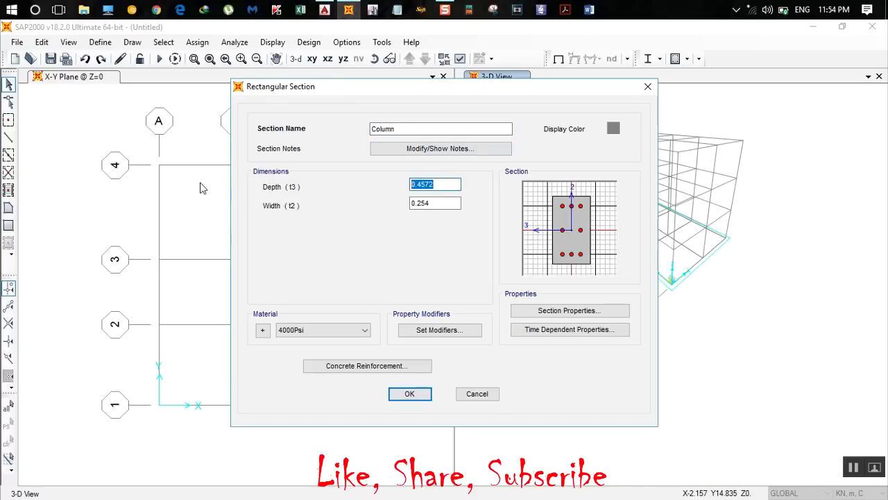
text(0.)
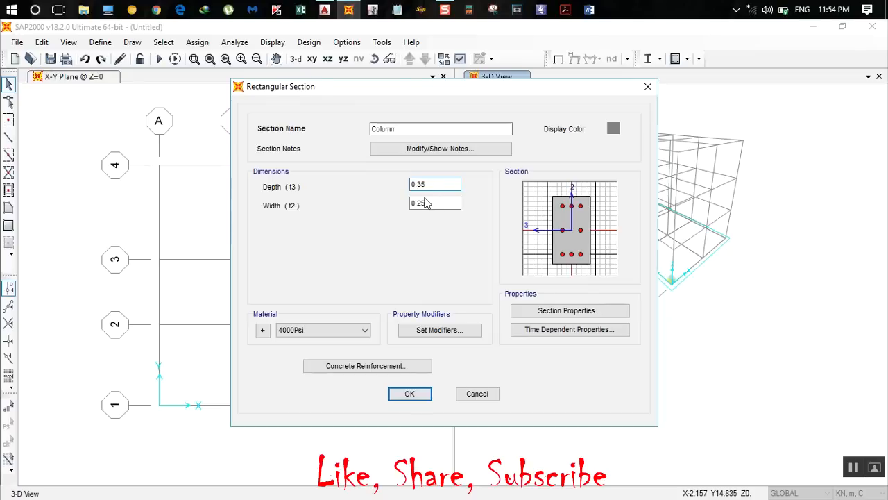
drag(436, 204, 352, 204)
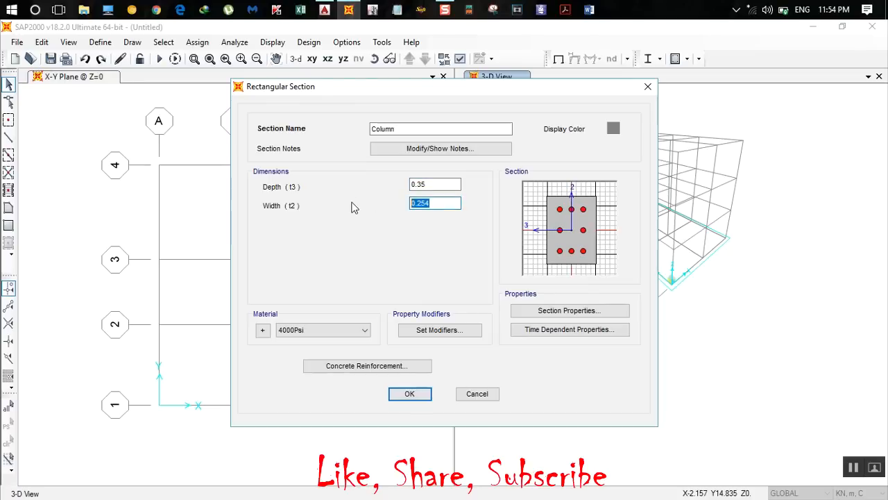
text(0.35)
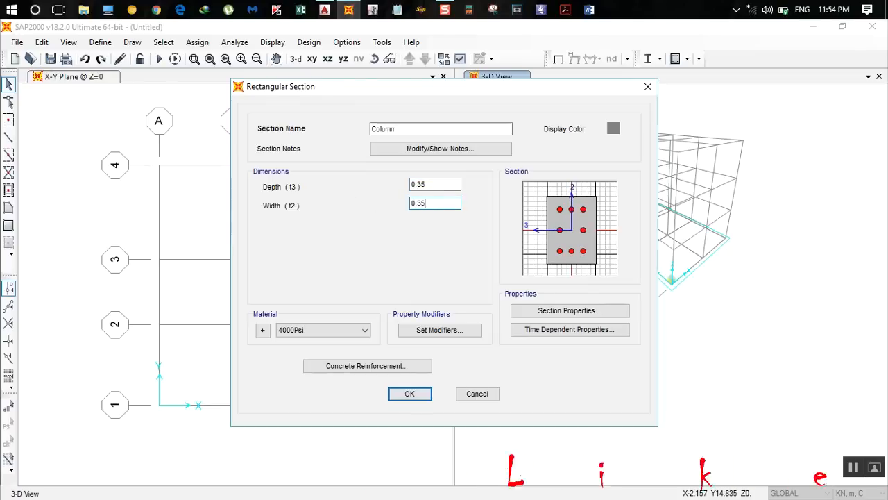
click(340, 329)
click(327, 368)
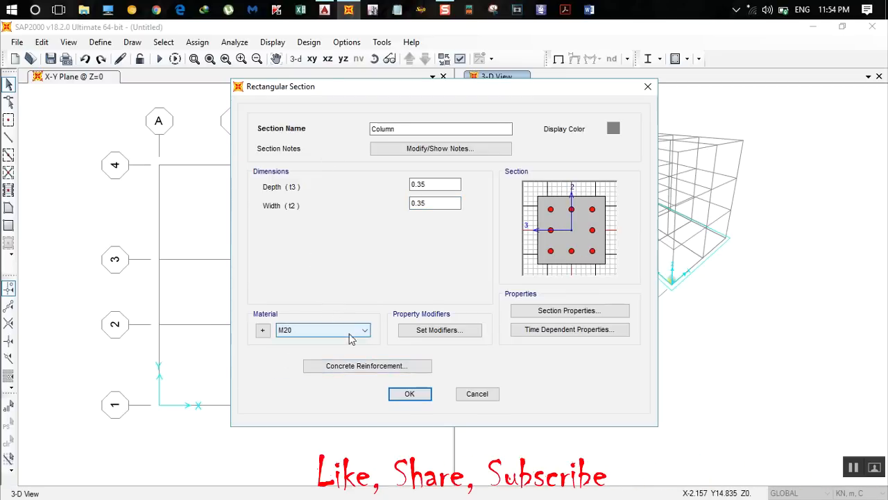
In the Column's concrete reinforcement, keep 3 longitudinal bars along the 2-dir face and set the longitudinal bar size to 16d
click(357, 370)
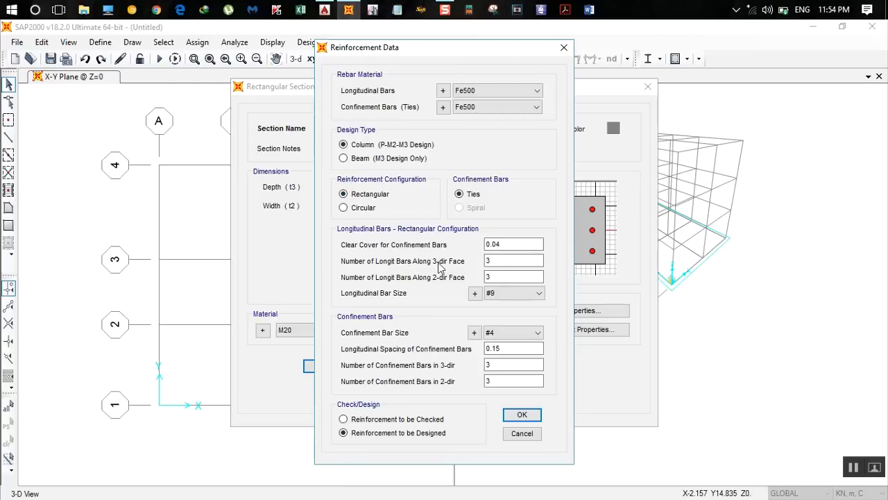
drag(439, 54, 331, 56)
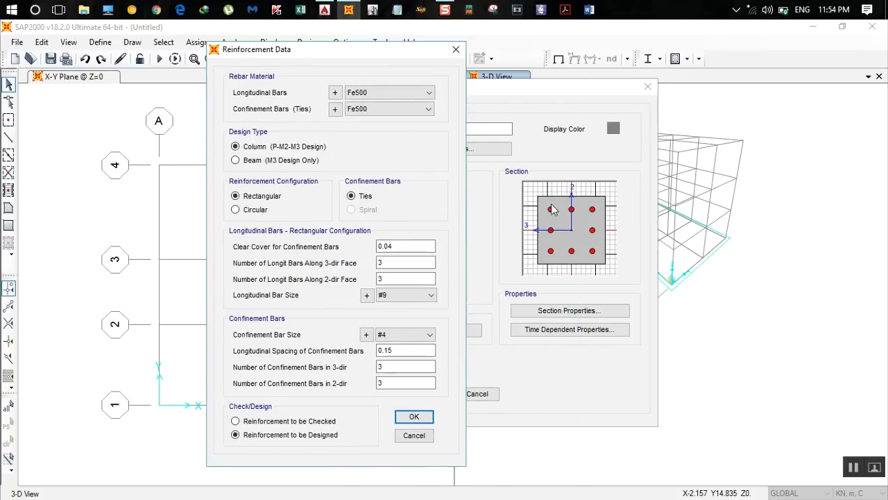
click(380, 278)
text(3)
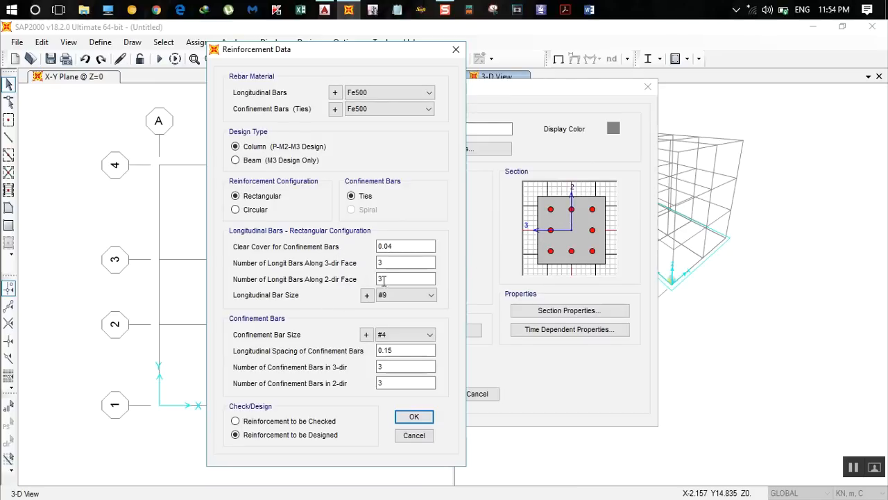
click(399, 296)
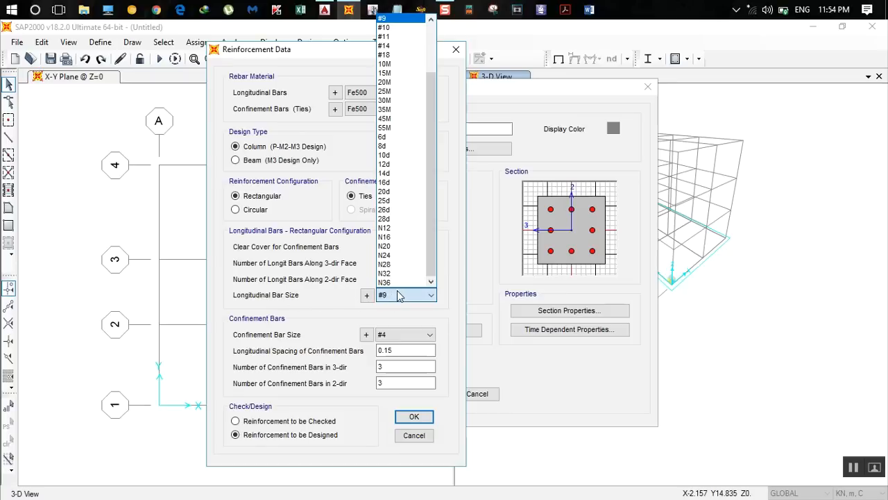
click(397, 183)
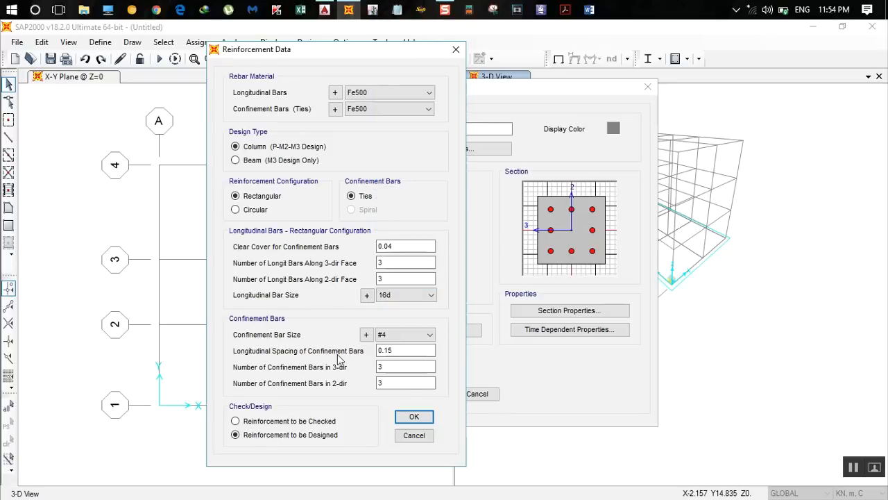
Set the Column's confinement bar size to 8d, and accept the reinforcement, the section and the frame properties
click(396, 335)
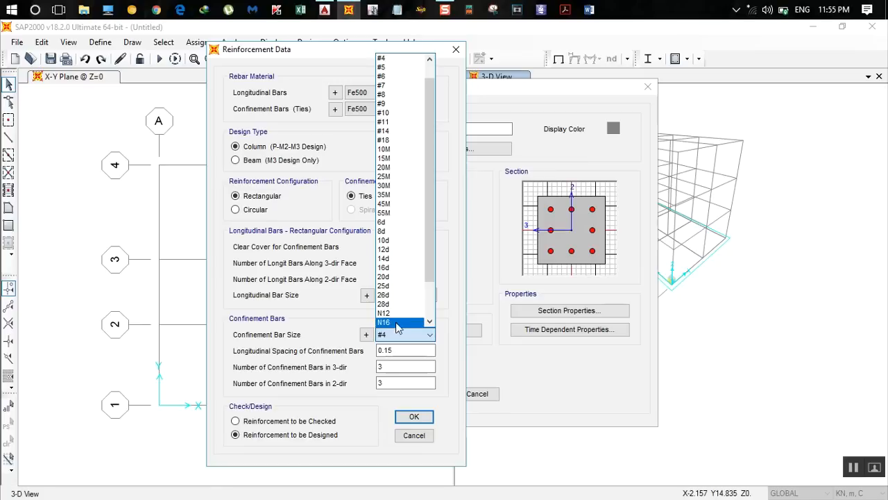
click(392, 232)
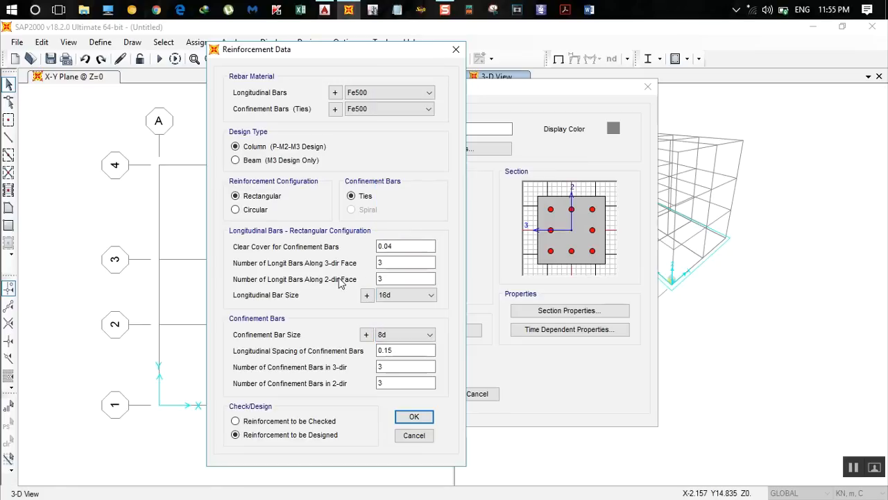
click(389, 351)
click(414, 418)
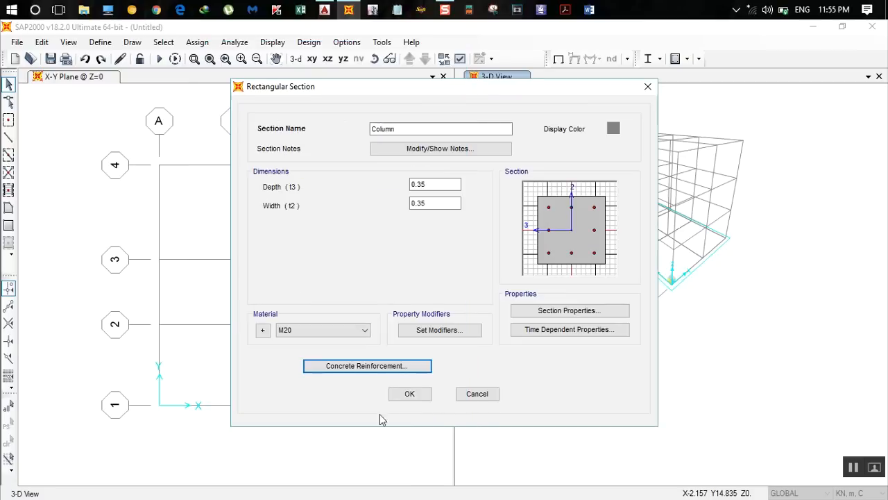
click(410, 394)
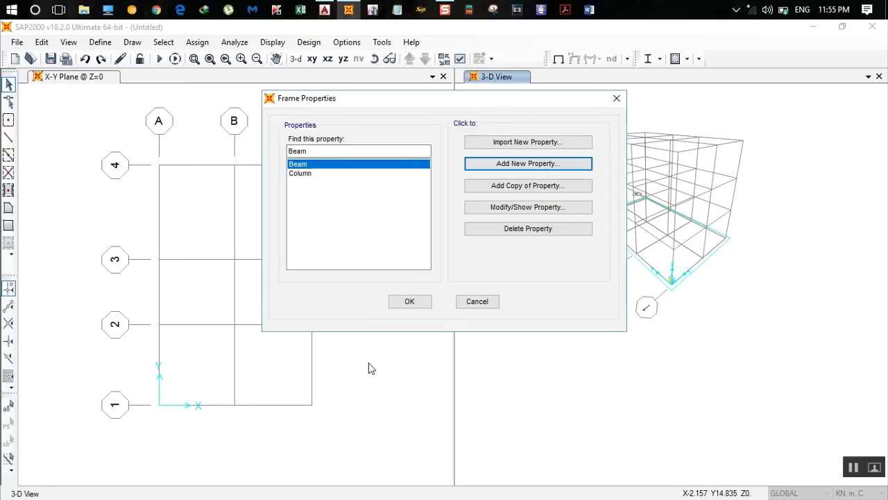
click(411, 301)
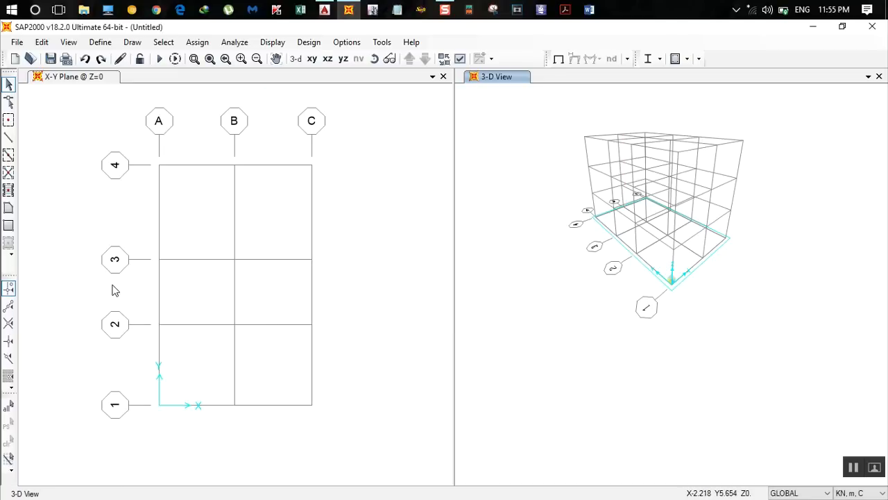
Start a new shell area section named Slab 130
click(100, 43)
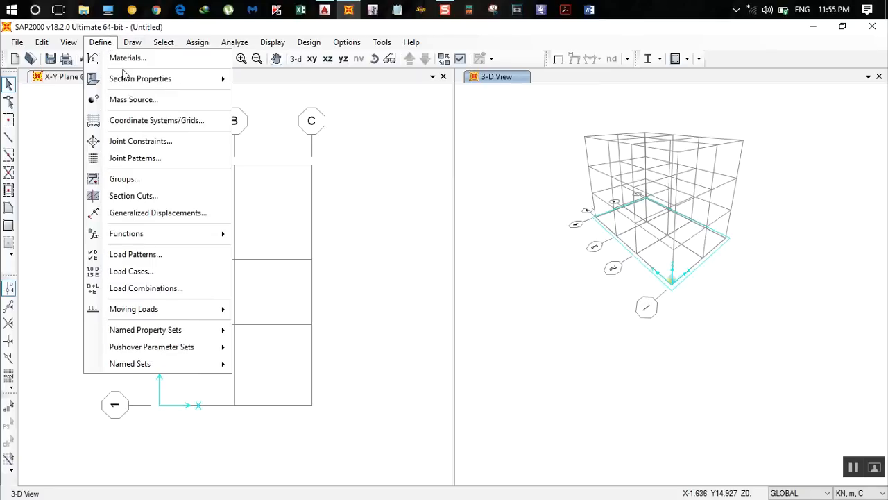
mouse_move(194, 78)
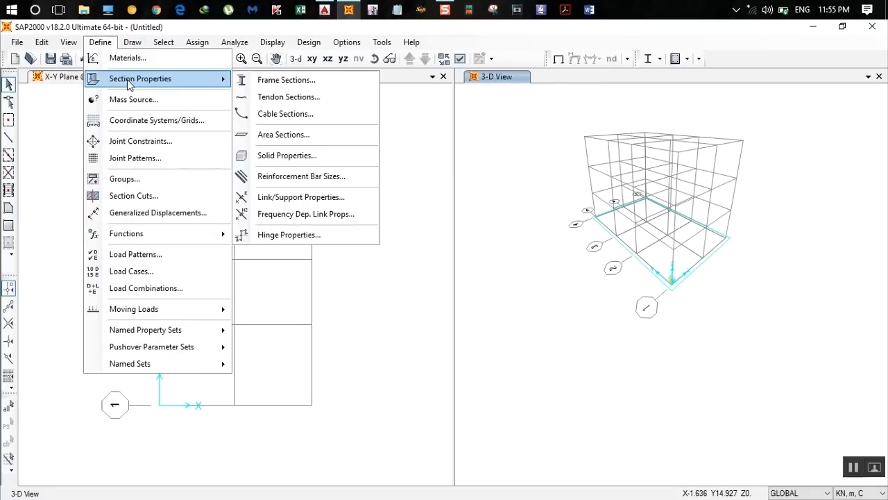
click(303, 136)
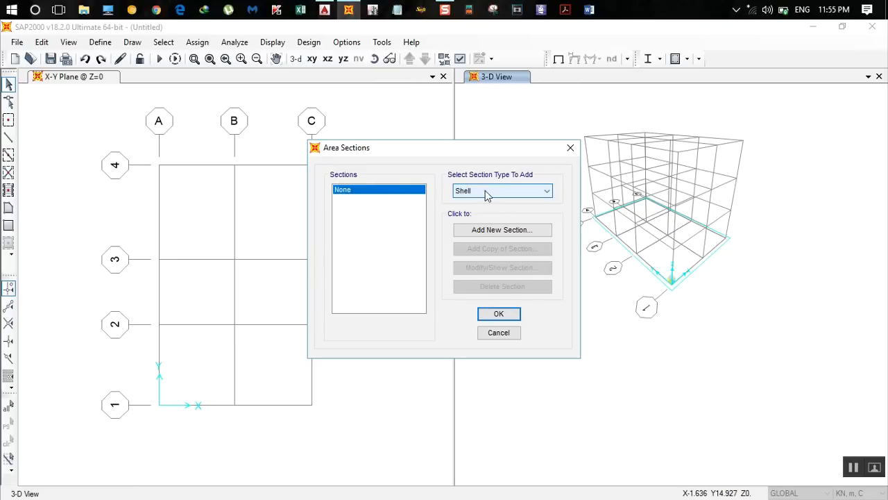
click(519, 233)
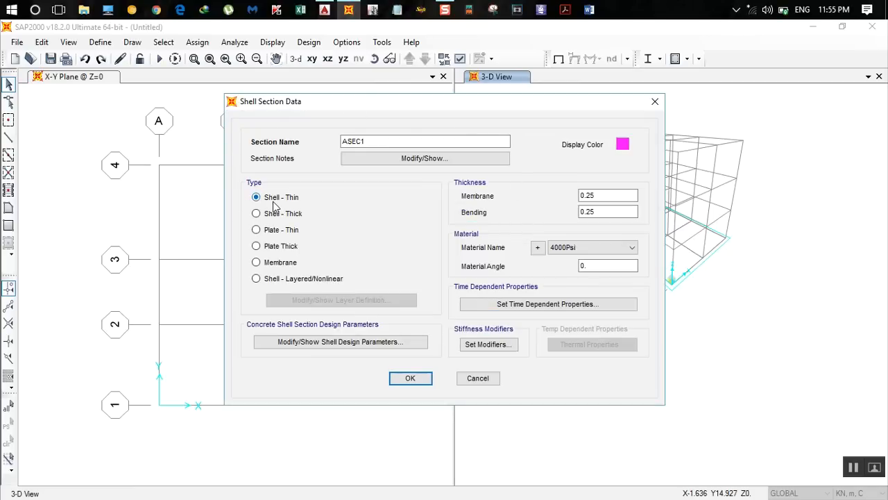
double_click(372, 141)
text(Slab 130)
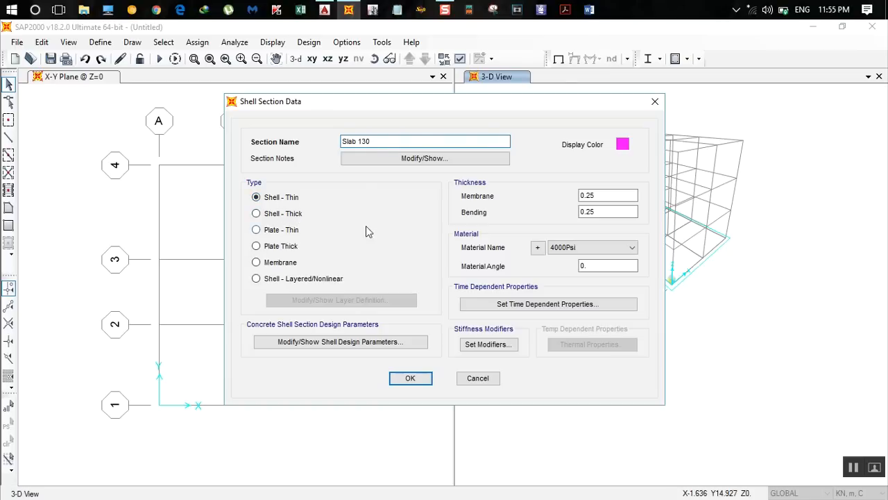
Set Slab 130's membrane and bending thickness to 0.13, assign material M20, and accept the area sections
drag(605, 195, 533, 194)
text(0)
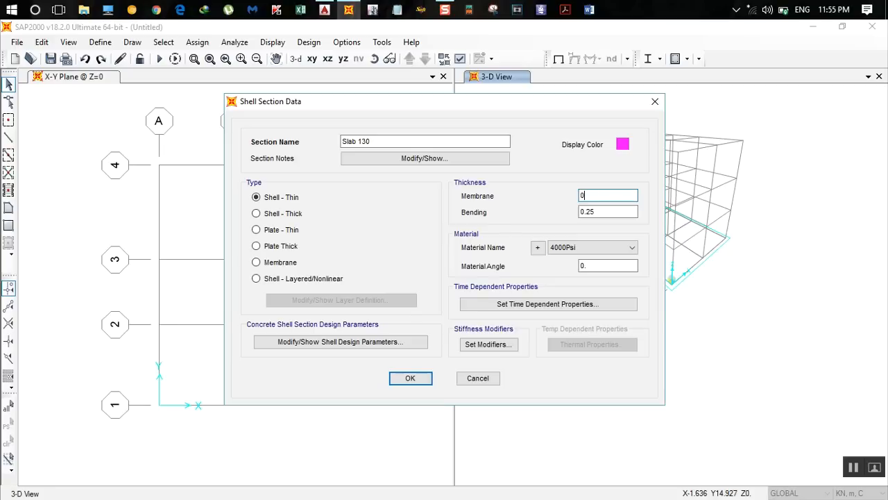
drag(611, 211, 500, 212)
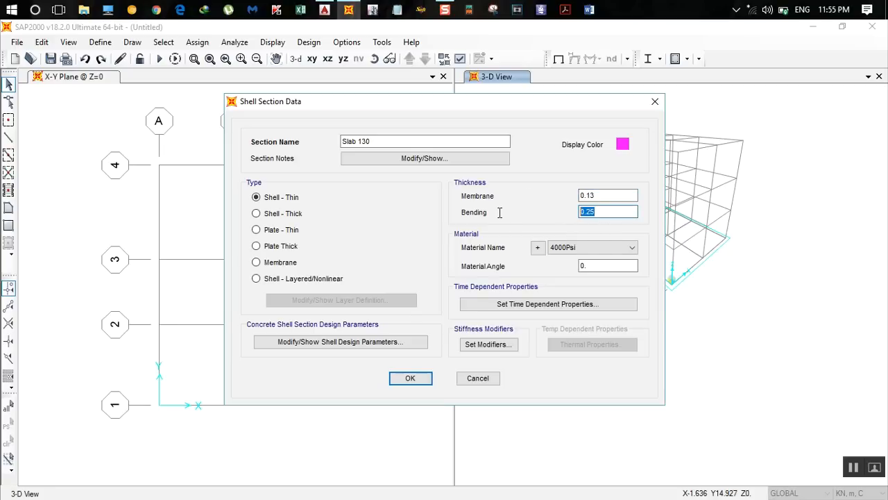
text(0)
click(590, 248)
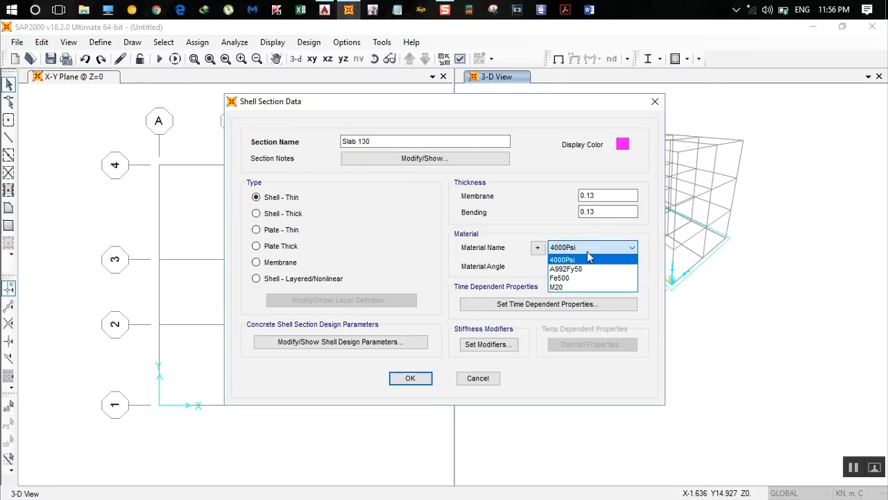
click(585, 289)
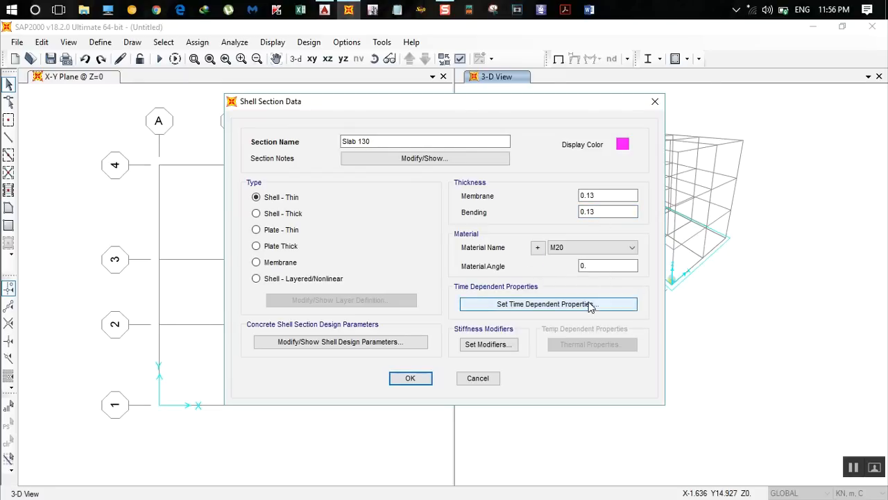
click(413, 379)
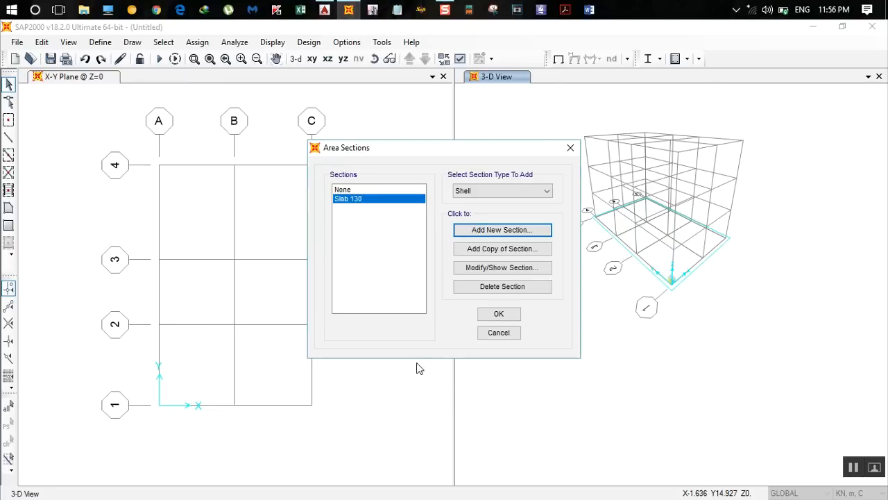
click(499, 315)
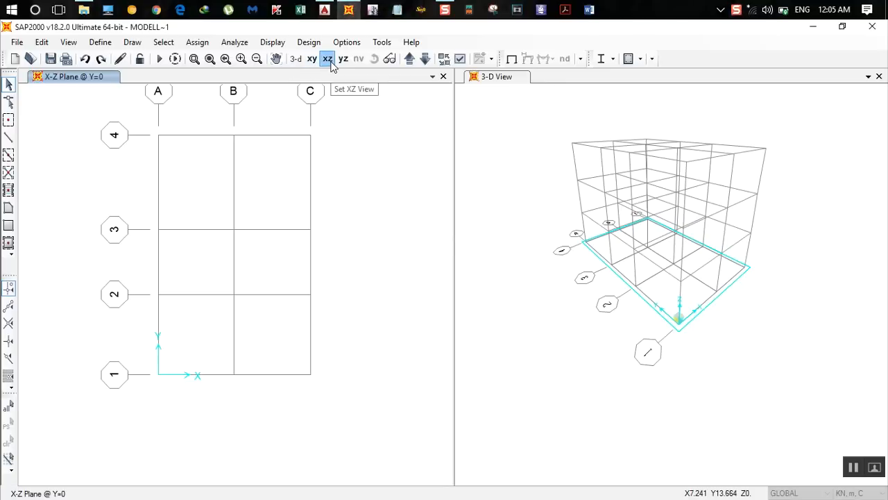
Show the X-Z elevation at Y=0, and switch to AutoCAD to examine section X-X and the column positions on the floor plans
click(327, 59)
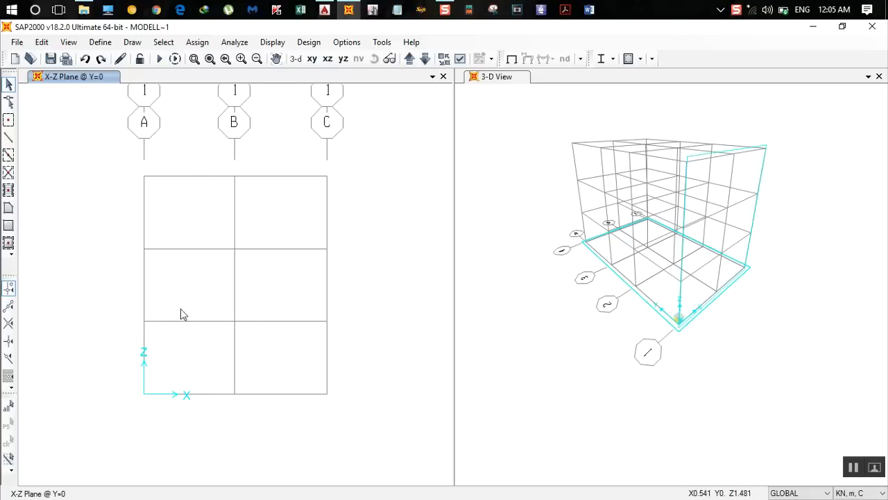
click(326, 10)
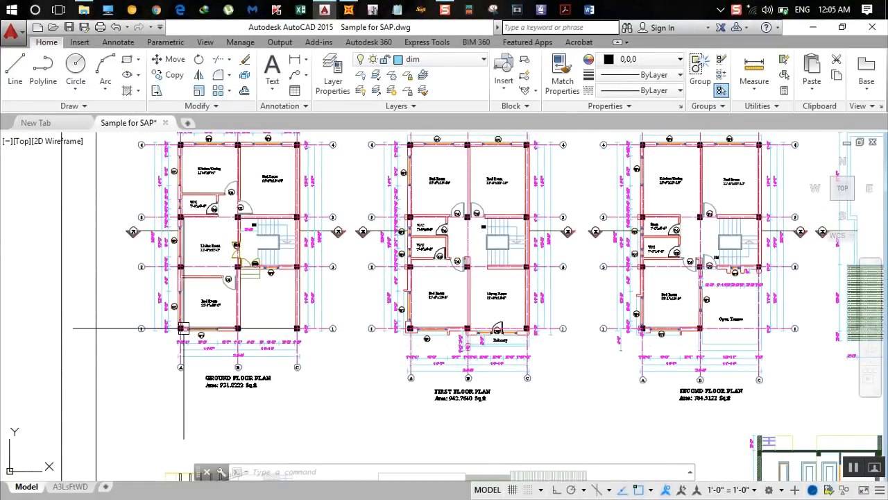
scroll(513, 365, down, 2)
mouse_move(513, 365)
middle_down()
mouse_move(428, 306)
mouse_move(420, 286)
middle_up()
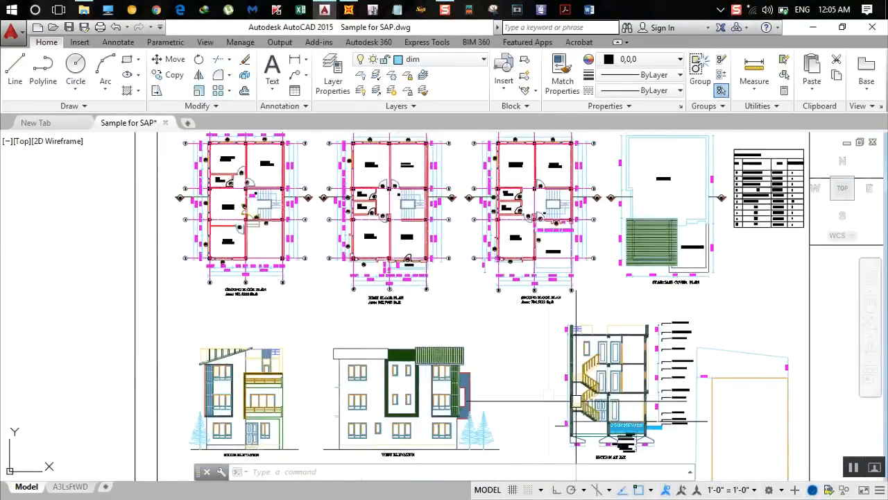
scroll(600, 428, up, 4)
scroll(596, 425, down, 2)
middle_drag(587, 427, 556, 371)
scroll(559, 374, up, 2)
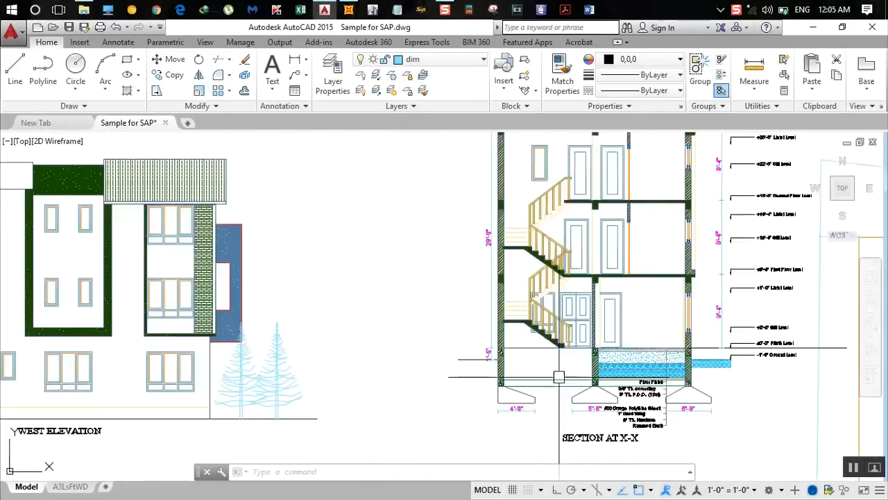
scroll(392, 302, down, 2)
middle_drag(375, 315, 392, 399)
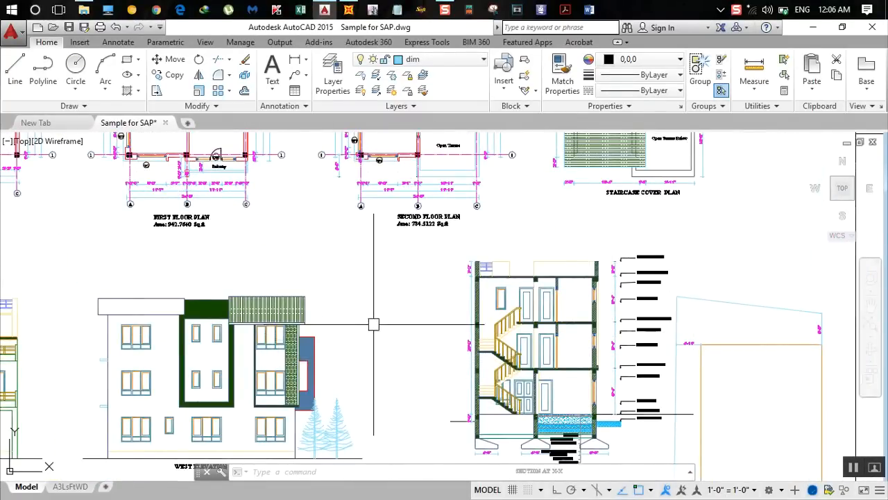
scroll(379, 326, down, 2)
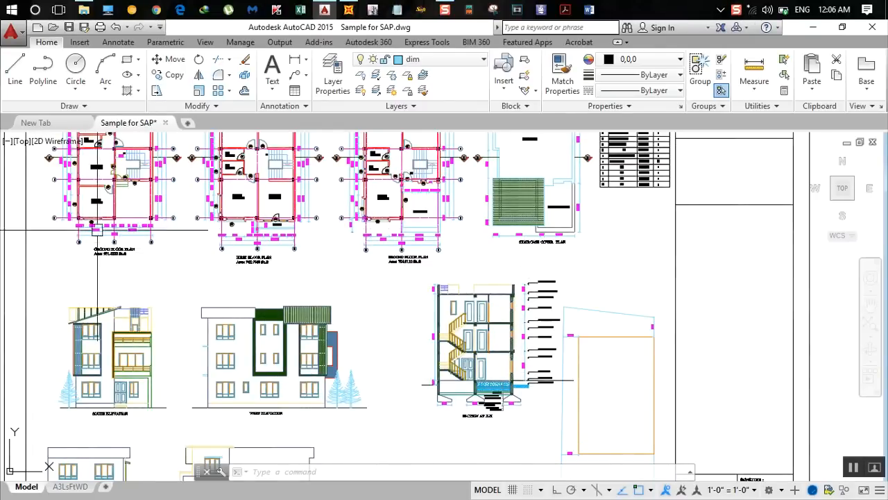
scroll(80, 220, up, 2)
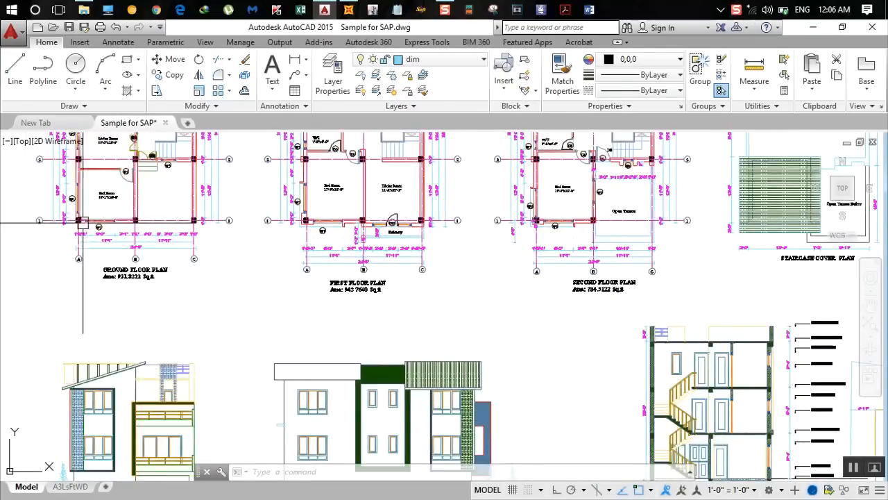
scroll(81, 220, up, 2)
scroll(78, 219, down, 2)
scroll(77, 219, up, 2)
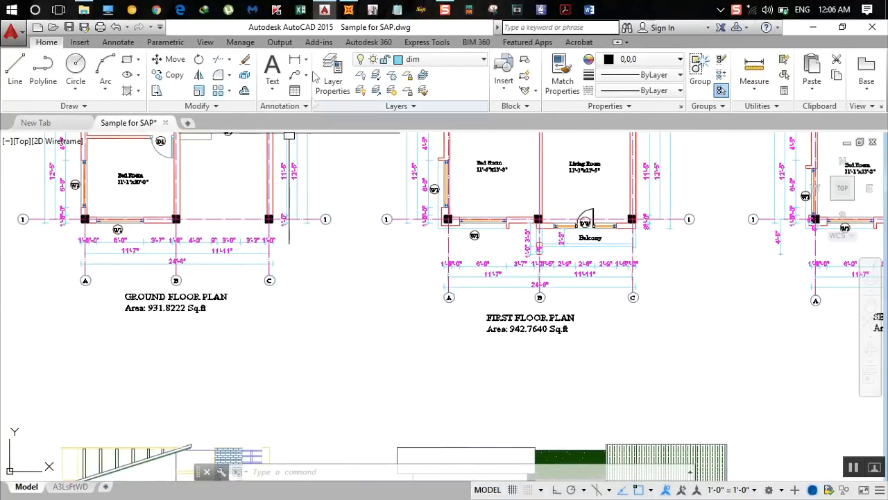
Switch to SAP2000 and draw a straight frame with the Column section on grid line A, from the base to the first level
click(349, 9)
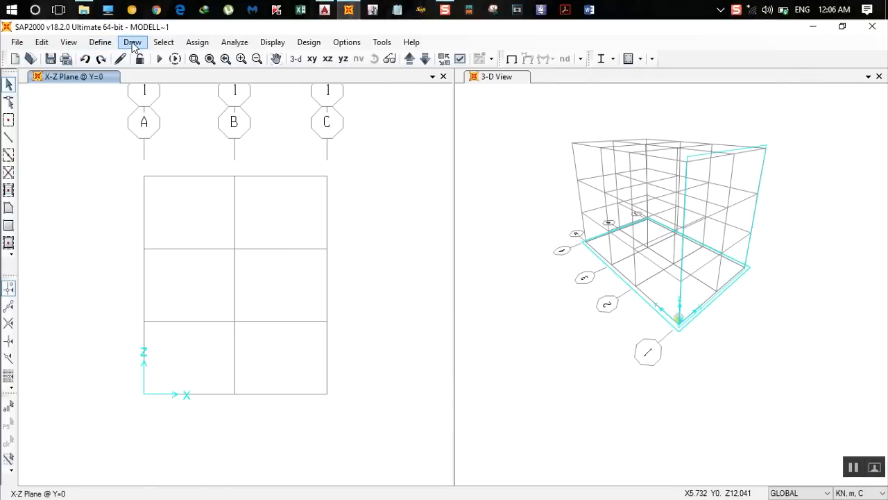
click(133, 43)
click(133, 46)
click(133, 45)
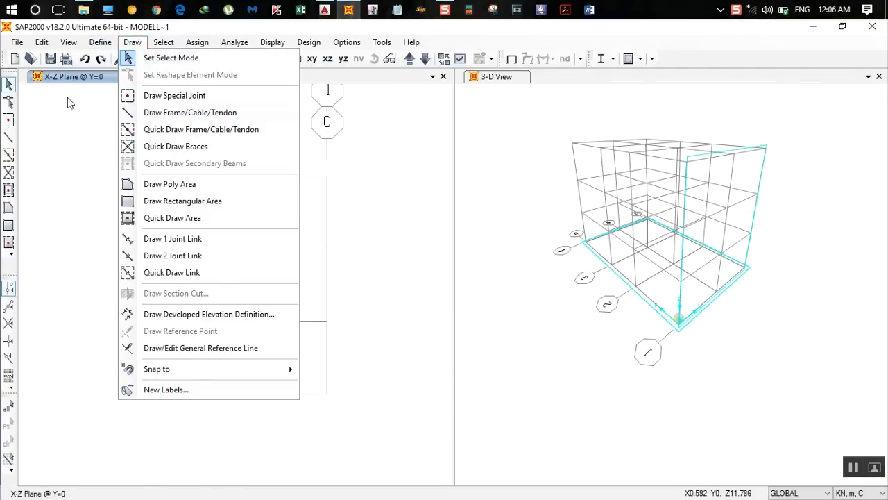
click(9, 138)
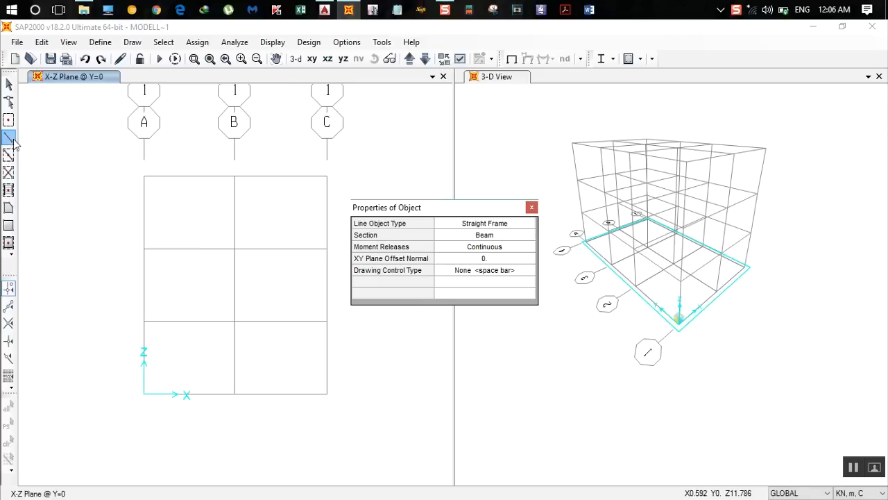
click(504, 236)
click(507, 239)
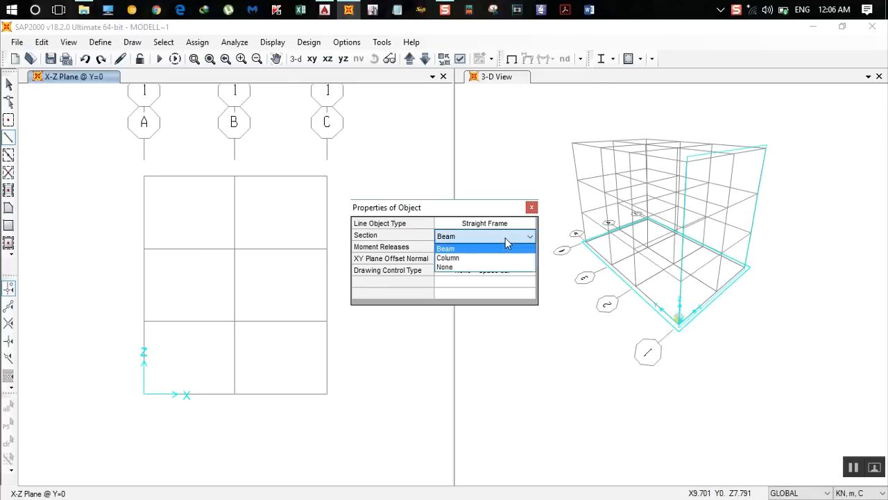
click(486, 258)
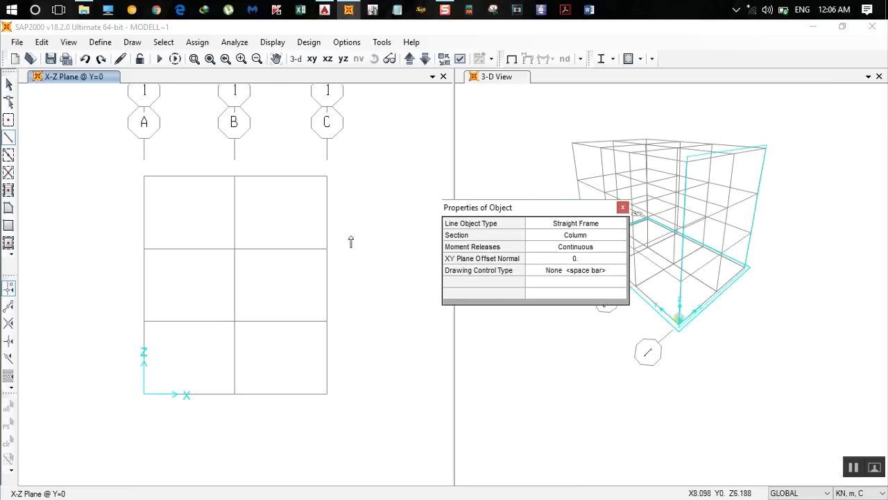
click(144, 394)
double_click(144, 321)
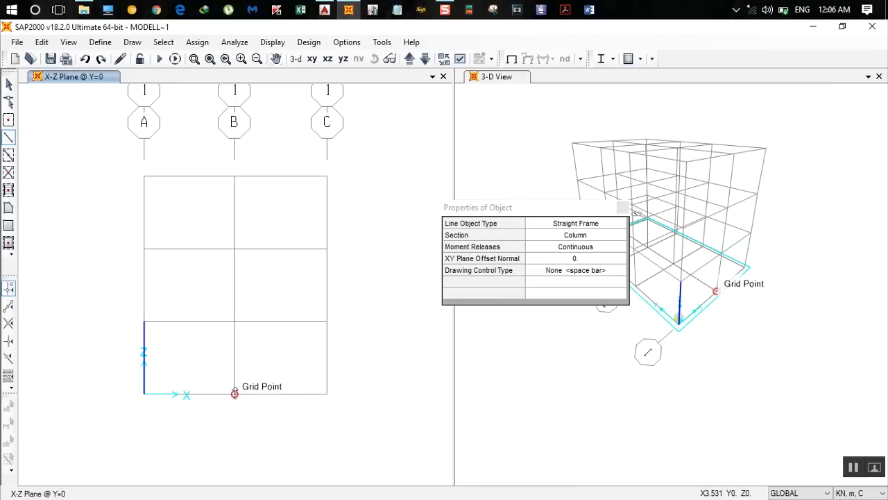
Draw the lowest-storey columns on grid lines B and C in the same elevation, and close the object properties
click(235, 394)
double_click(235, 322)
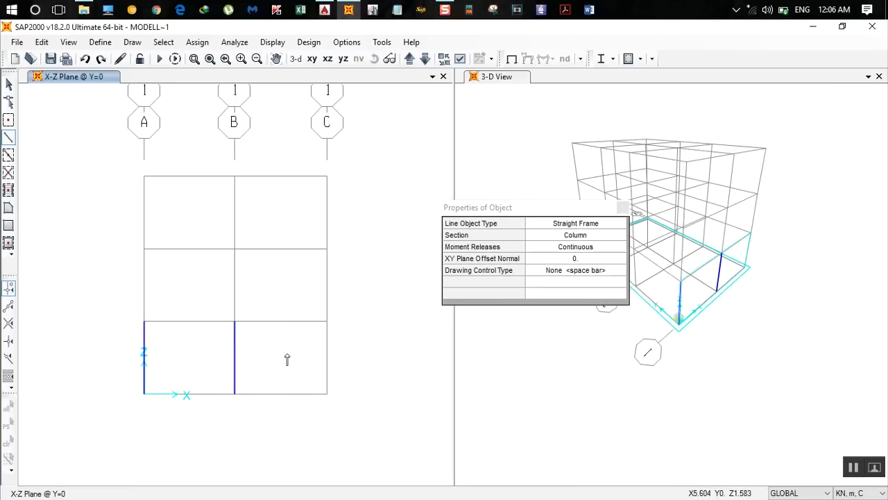
click(327, 394)
double_click(327, 322)
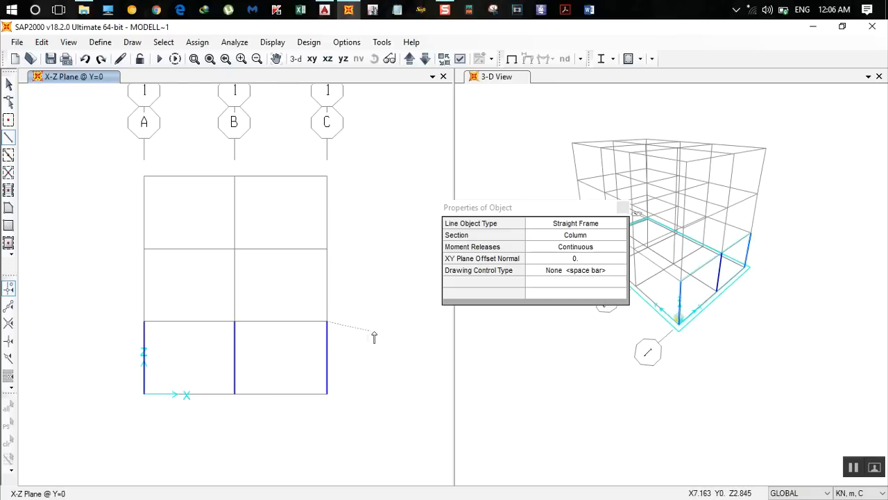
click(623, 208)
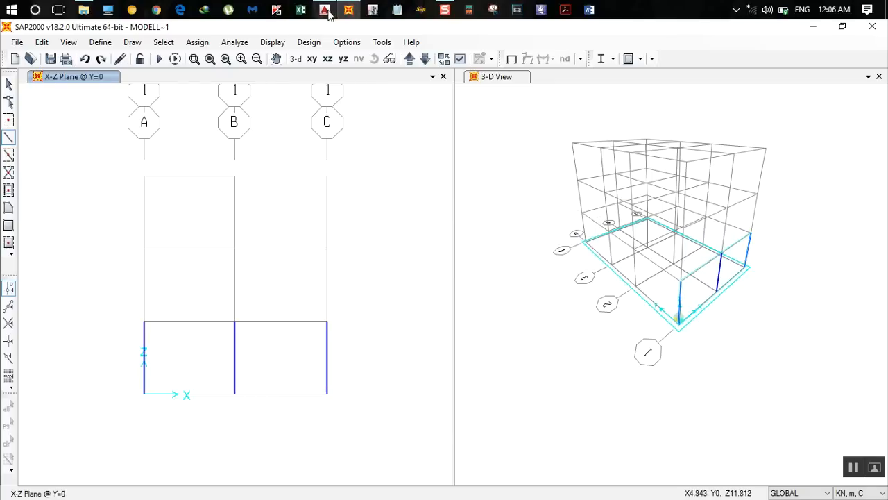
Check the floor plans in AutoCAD, return to SAP2000, end frame drawing and select the three lowest-storey columns
click(324, 9)
scroll(149, 267, down, 3)
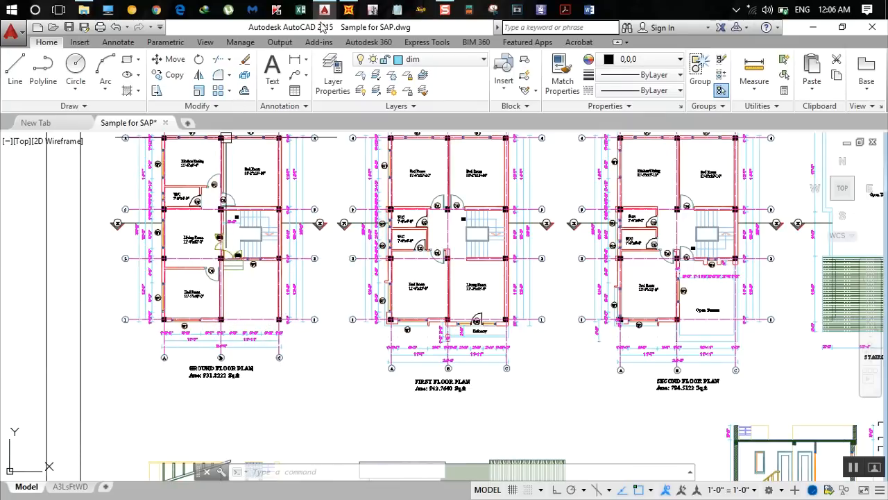
click(349, 9)
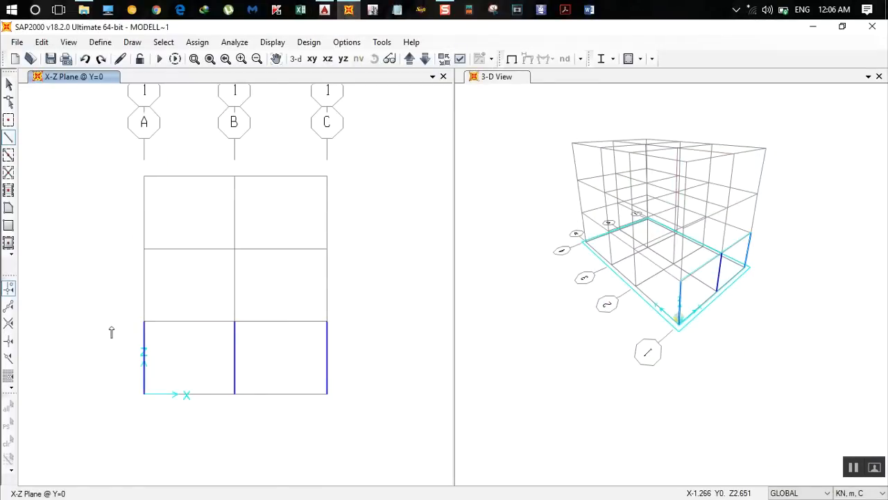
key(Escape)
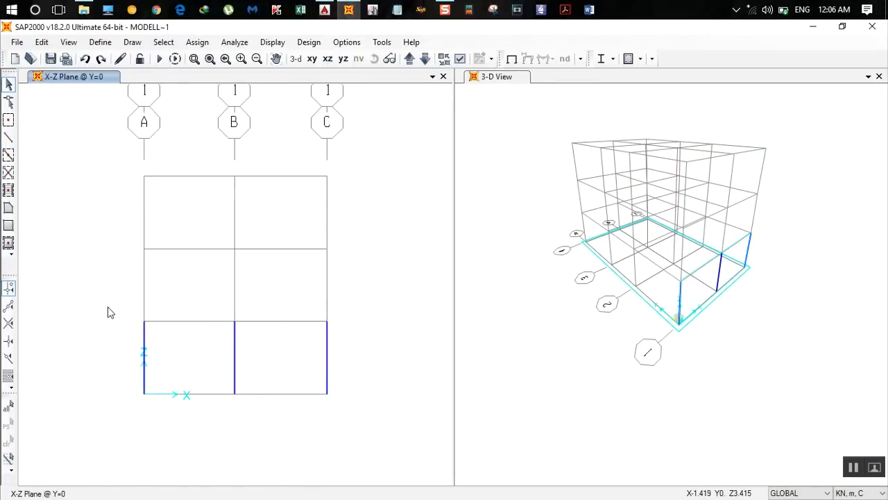
drag(100, 298, 380, 458)
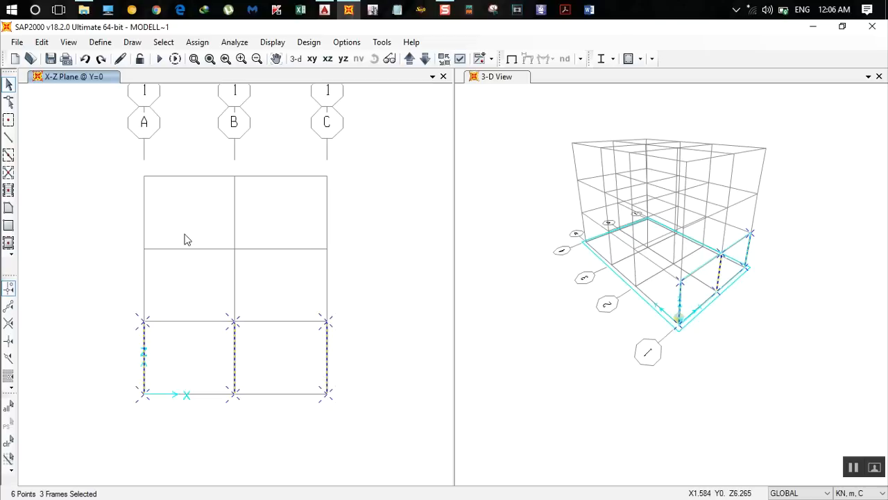
click(44, 42)
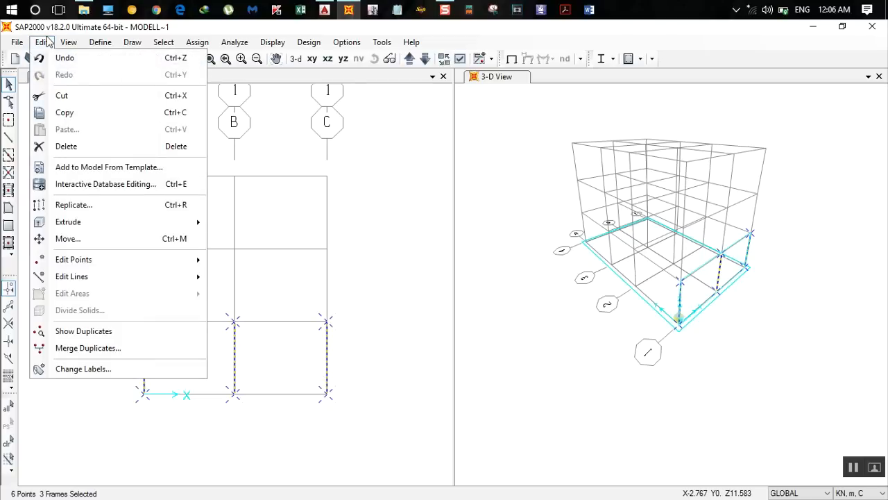
click(120, 207)
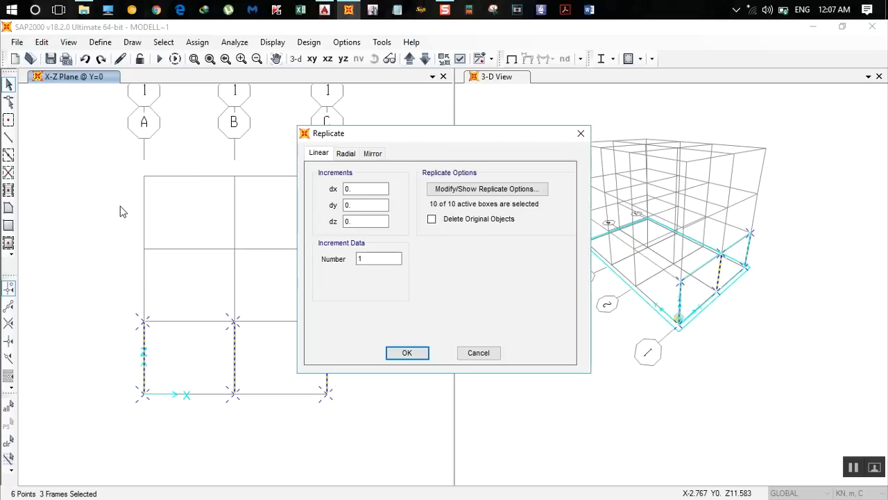
drag(370, 133, 417, 118)
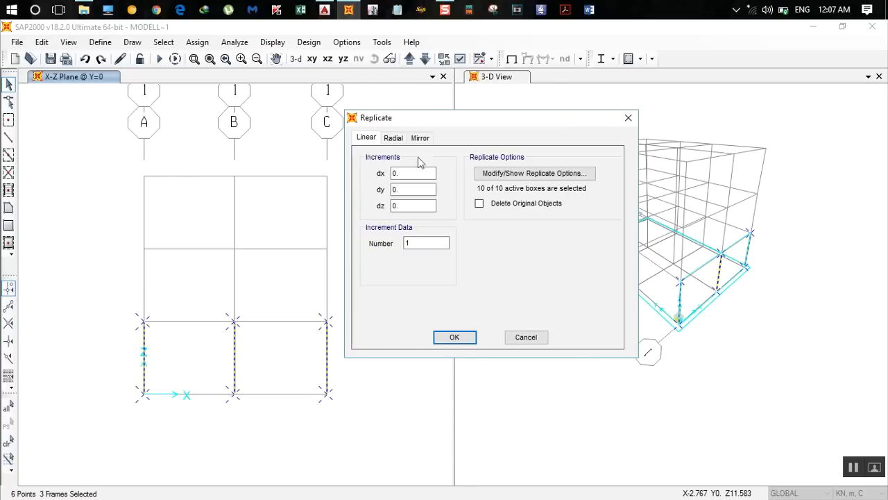
Check the spacing between grid lines 1 and 2 on the AutoCAD ground floor plan, and cancel the replication in SAP2000
click(324, 10)
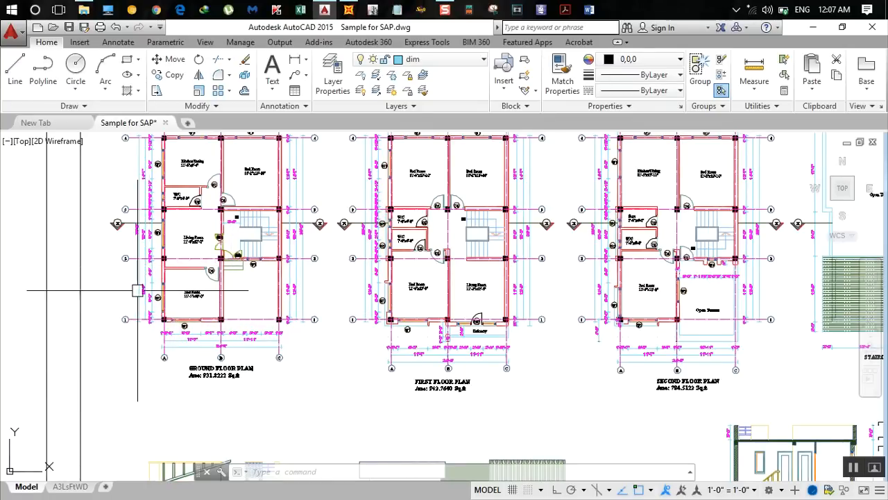
scroll(145, 295, up, 3)
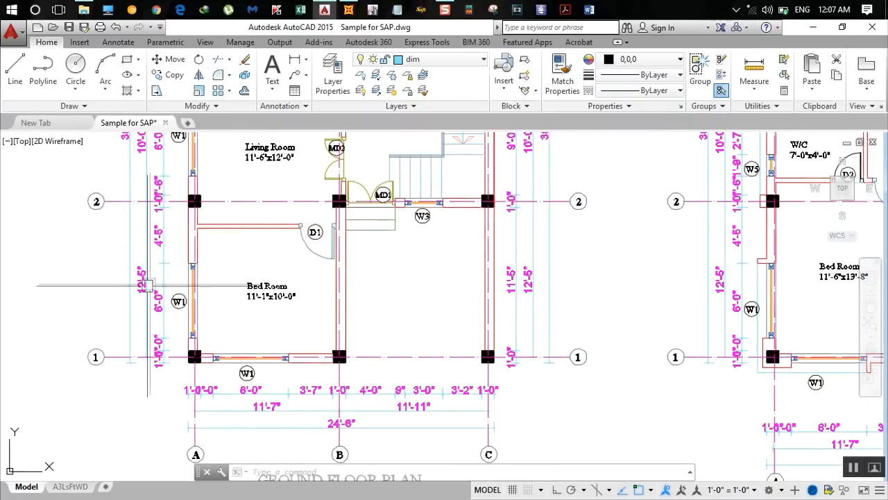
click(348, 9)
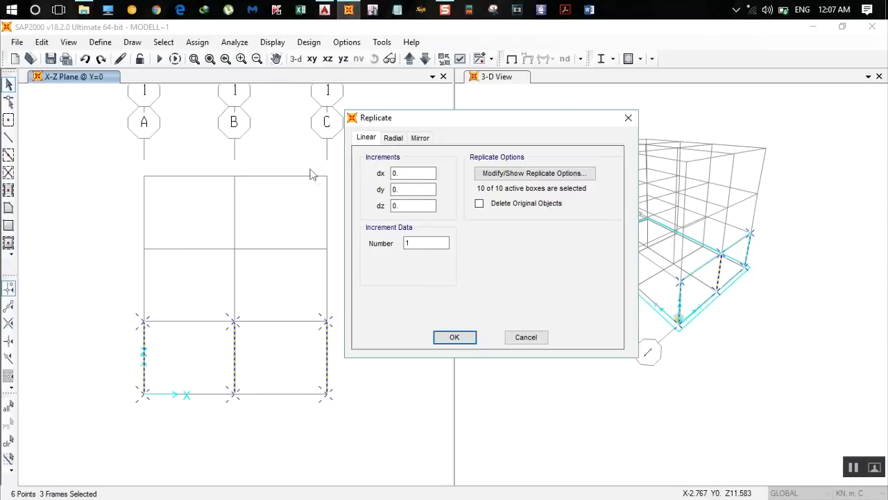
double_click(408, 189)
click(525, 338)
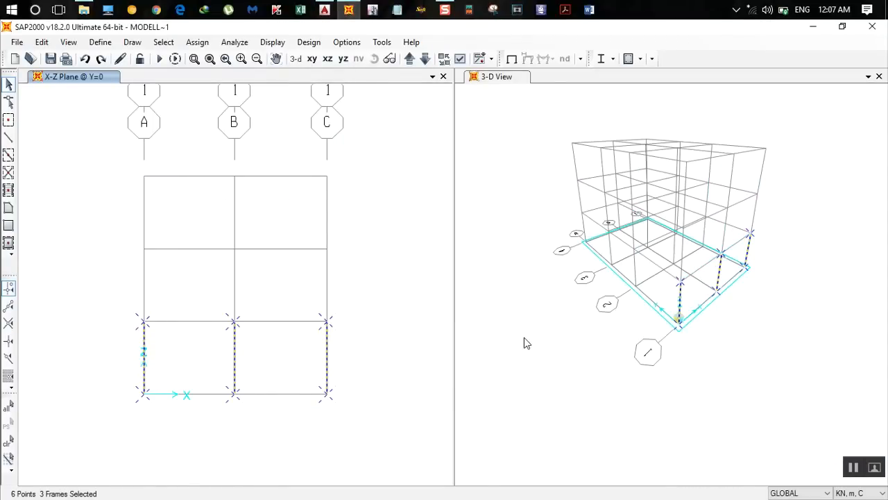
Set the units to Kip, ft, F and replicate the selected columns linearly once with a dy of 12+5/12
click(864, 493)
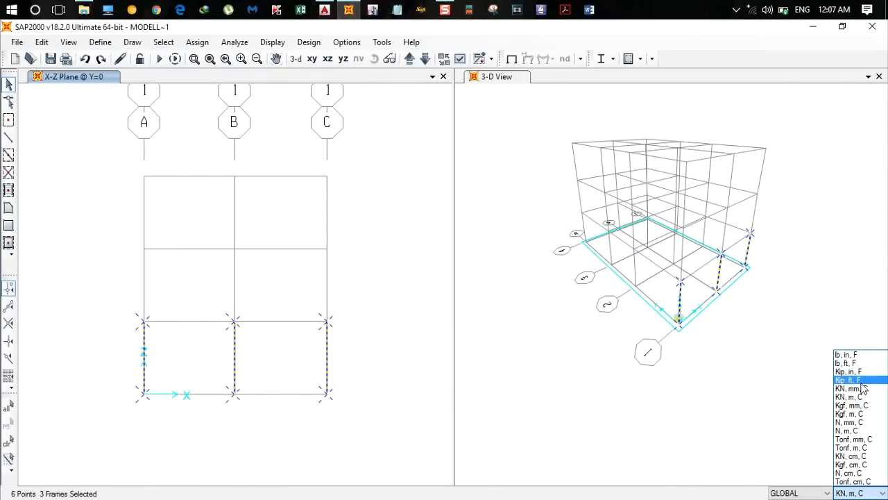
click(848, 380)
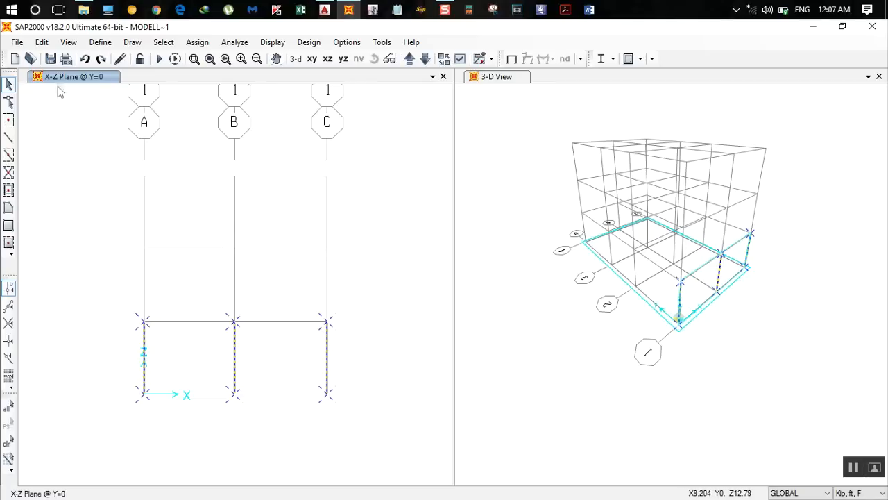
click(40, 43)
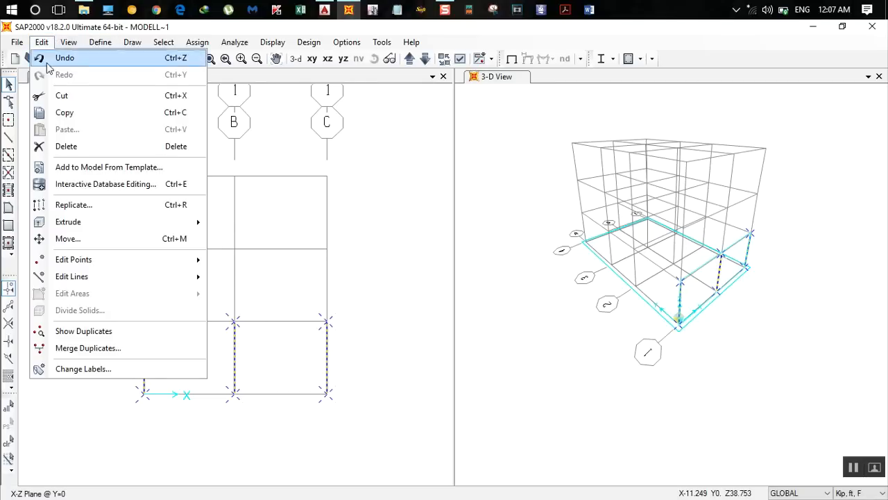
click(181, 205)
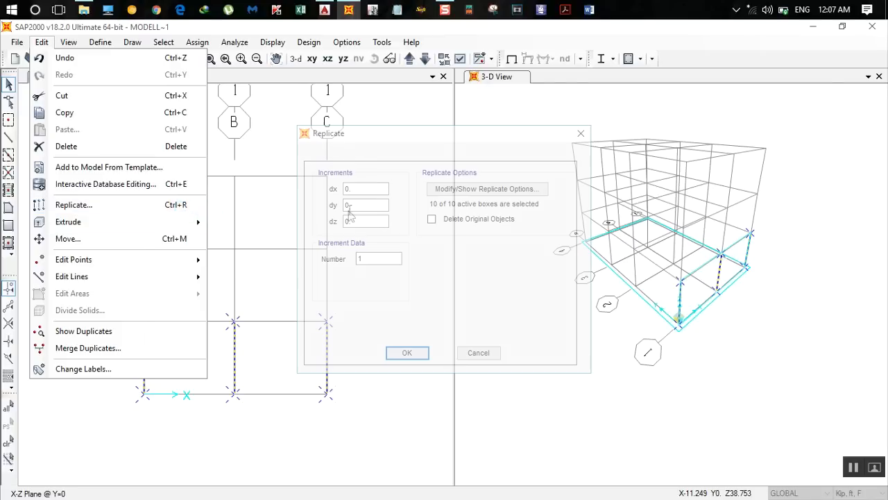
double_click(361, 206)
text(12+5/12)
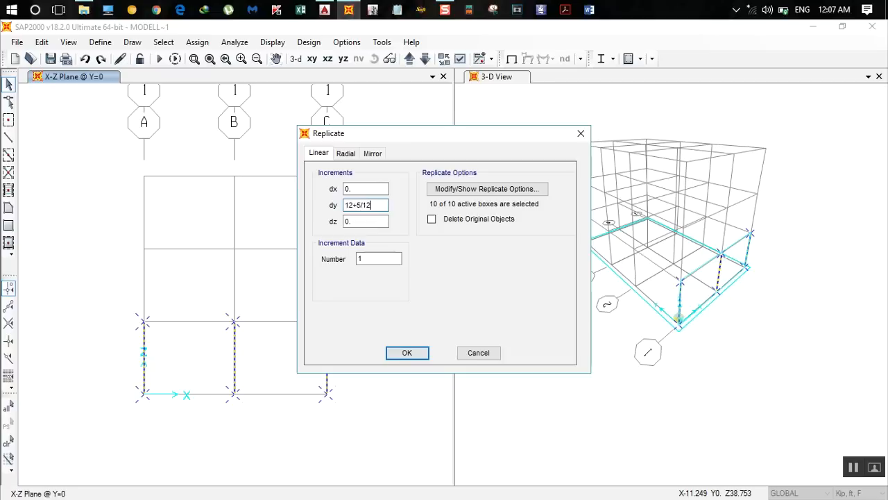
key(Return)
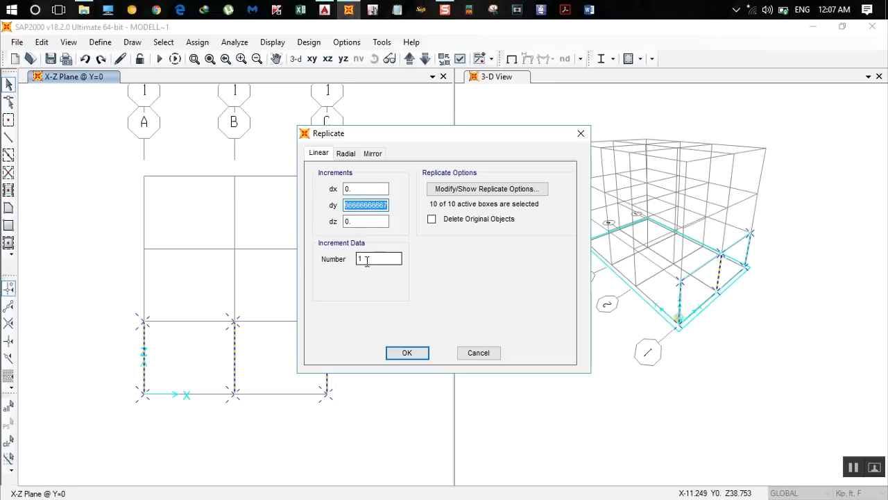
click(410, 354)
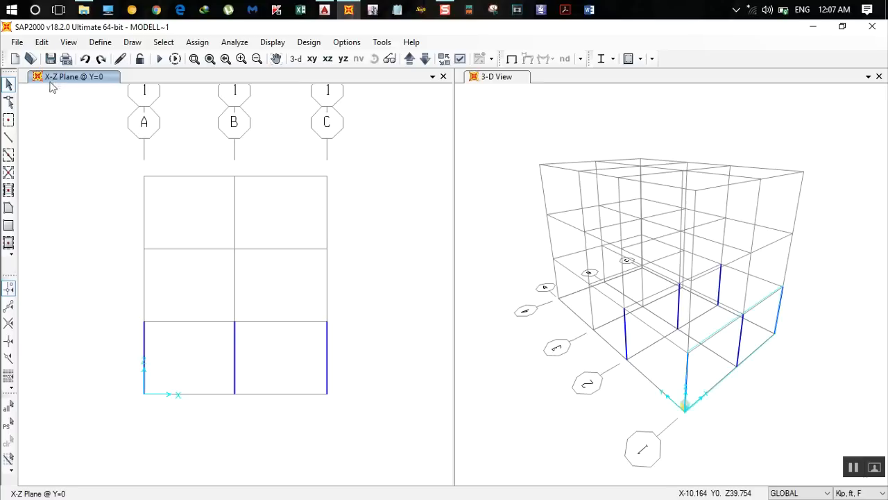
Check the spacing between the numbered grid lines on the AutoCAD floor plans and return to SAP2000
click(324, 9)
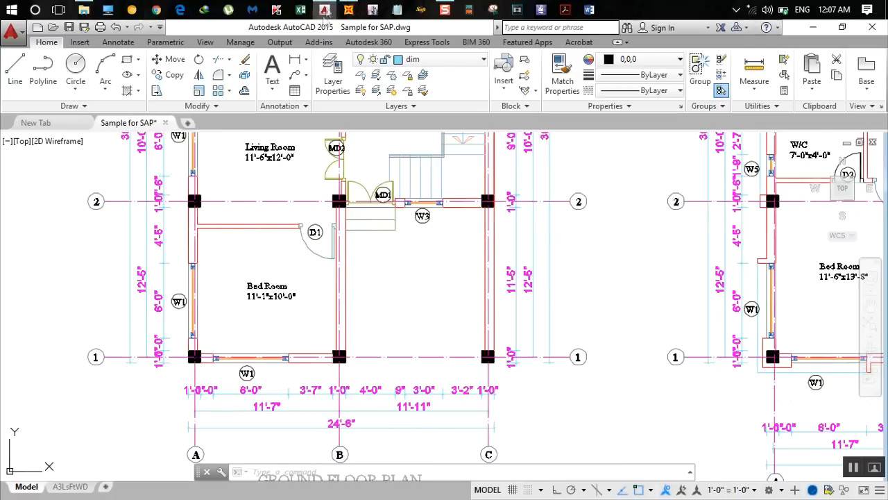
scroll(188, 373, down, 3)
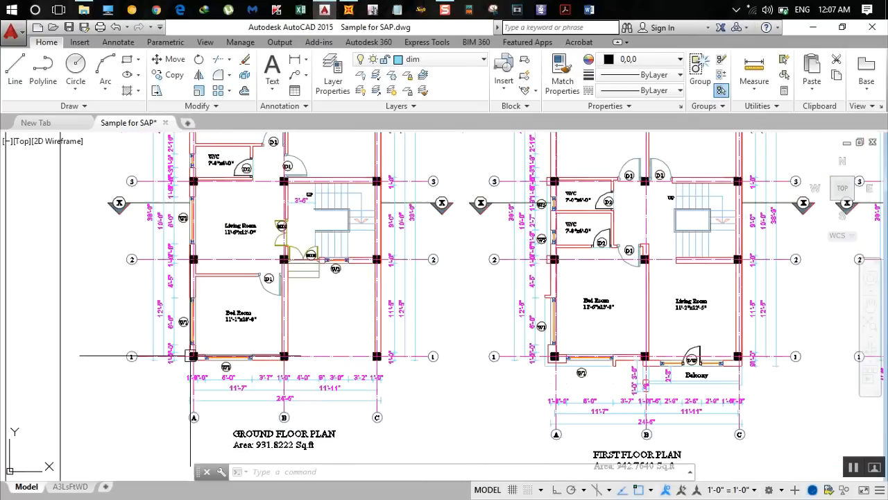
scroll(215, 319, down, 2)
middle_drag(216, 318, 219, 333)
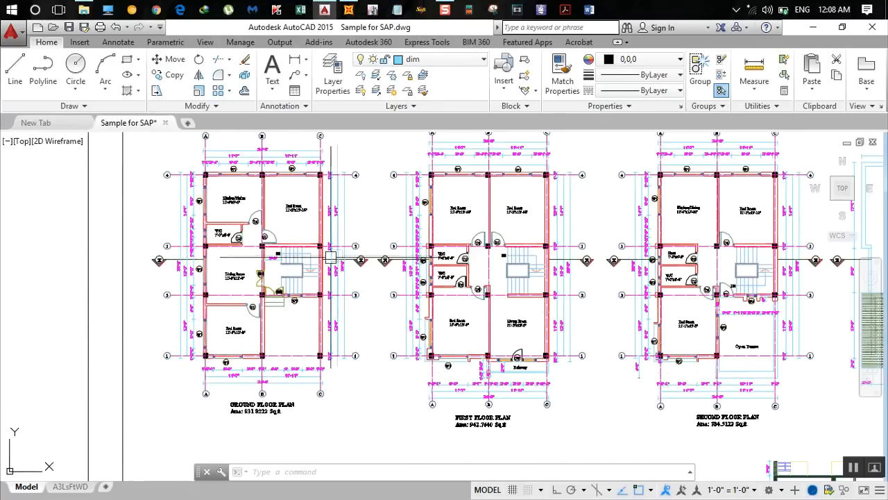
click(349, 10)
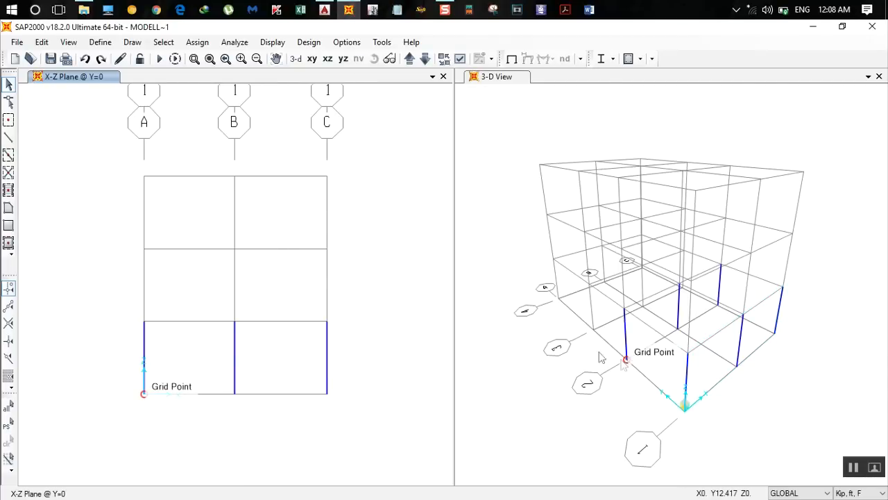
Select the three columns in the grid line 2 elevation and replicate them linearly once with a dy of 10
click(412, 62)
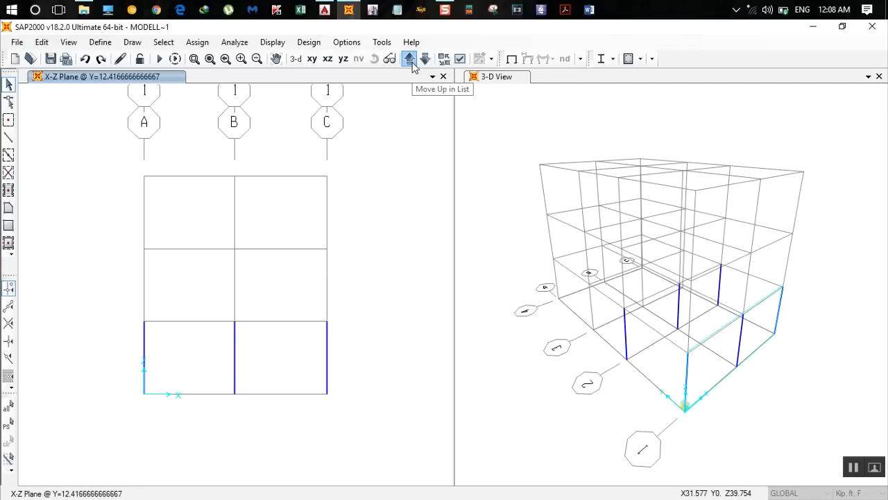
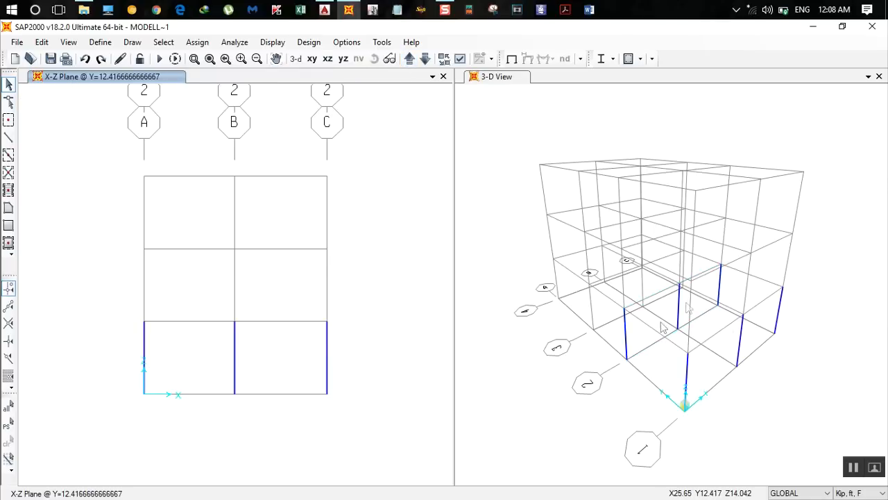
drag(355, 423, 131, 349)
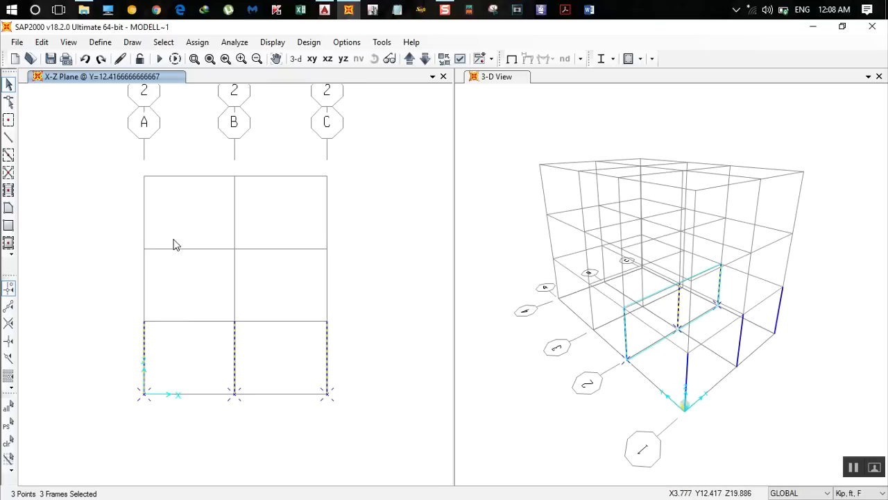
key(ctrl+r)
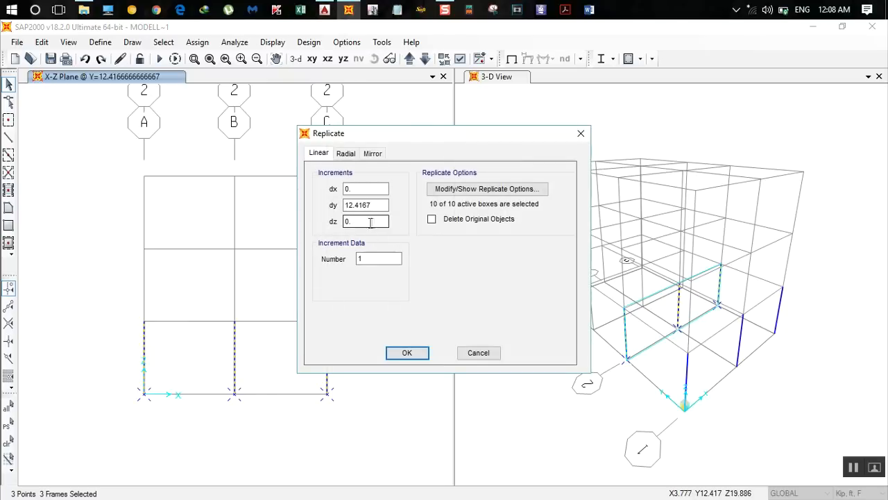
drag(380, 206, 211, 201)
text(1)
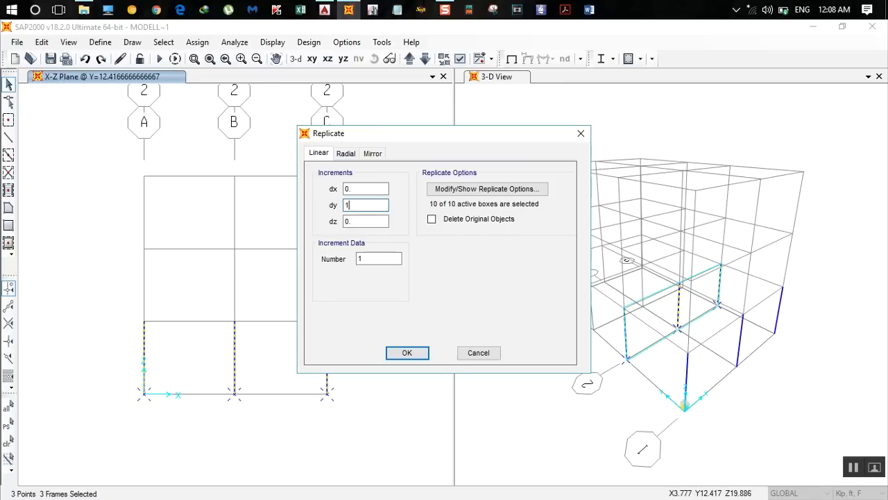
text(0)
click(407, 352)
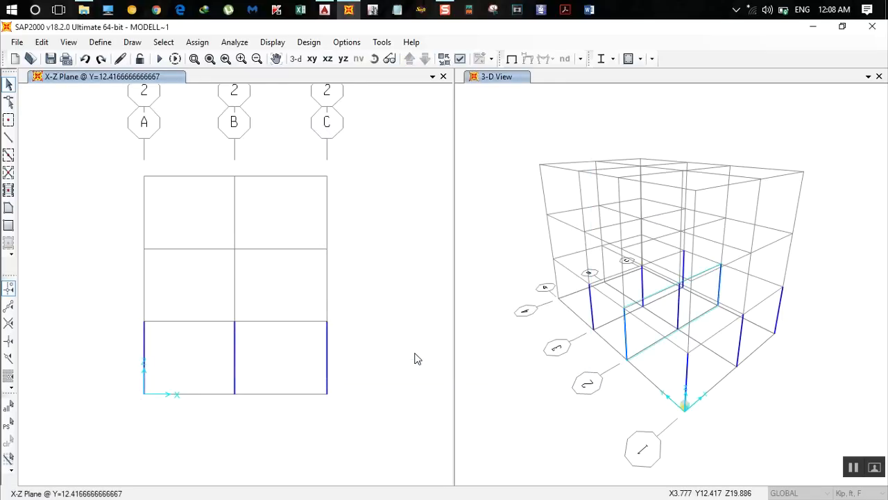
Replicate the three grid line 3 columns linearly once with a dy of 14+7/12, checking the spacing in AutoCAD
click(409, 59)
drag(346, 451, 88, 291)
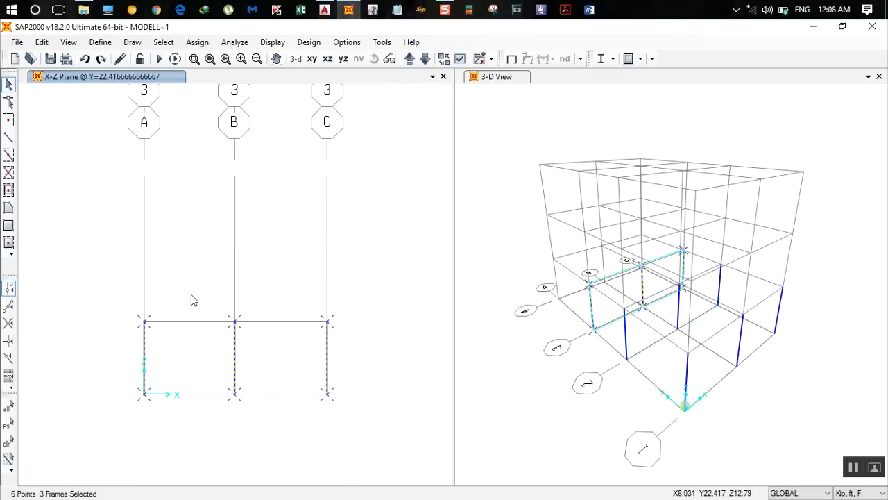
key(ctrl+r)
double_click(375, 205)
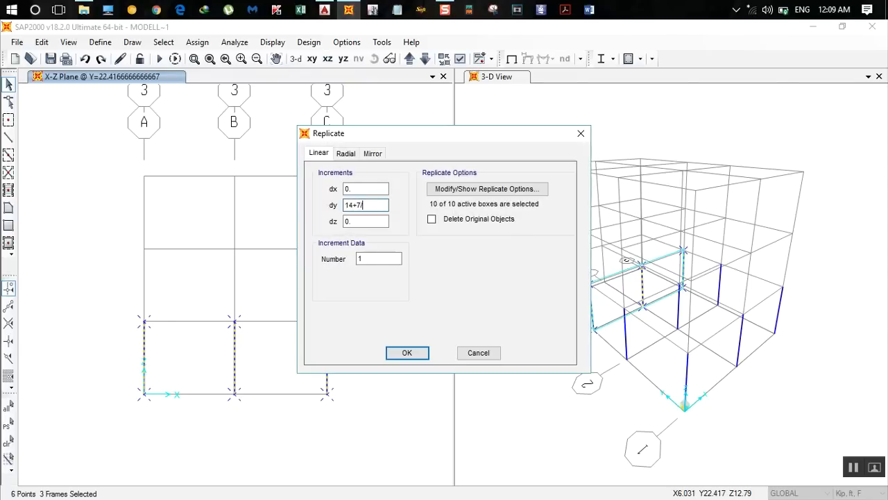
click(325, 9)
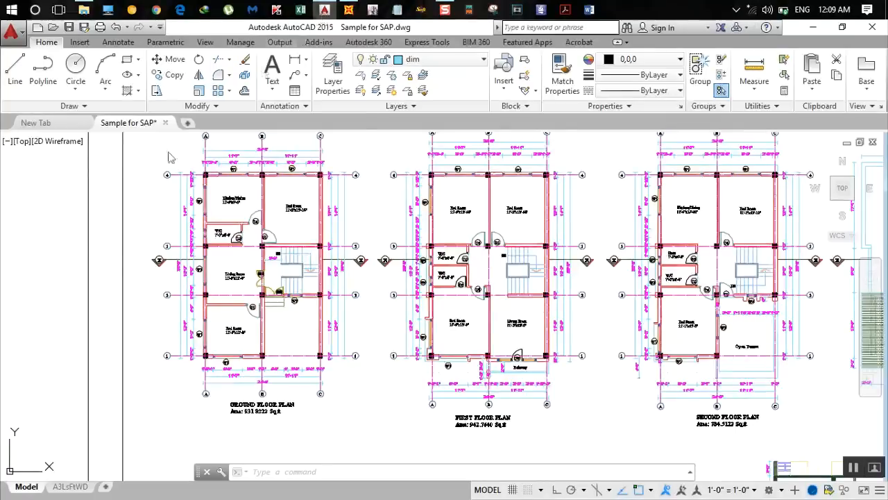
scroll(177, 222, up, 2)
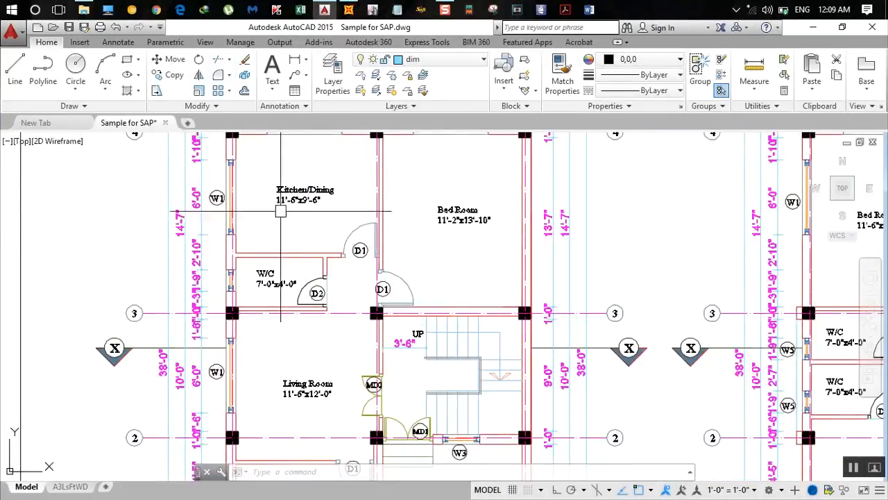
click(348, 9)
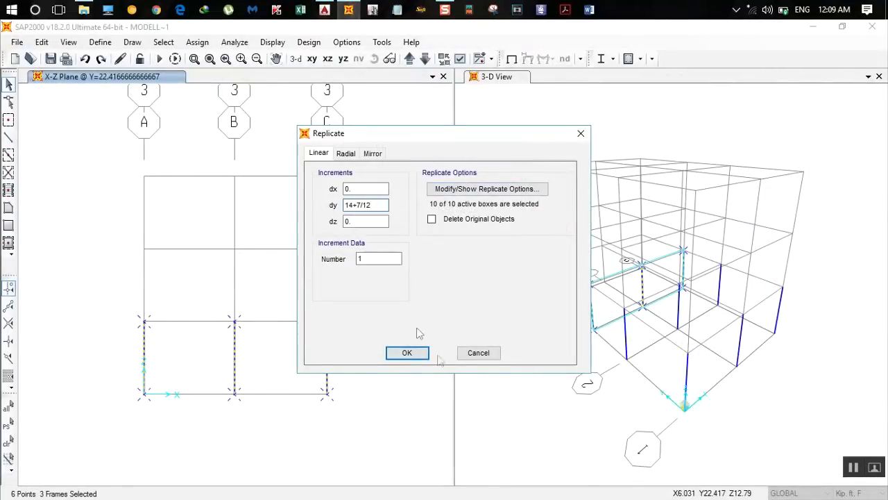
click(408, 354)
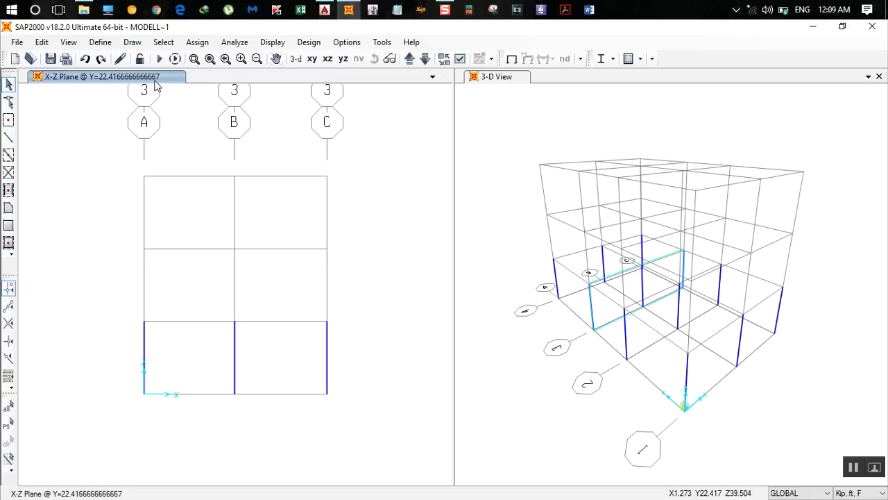
Show the X-Y plane at Z=9.333 and set up straight frame drawing with the Beam section
click(312, 59)
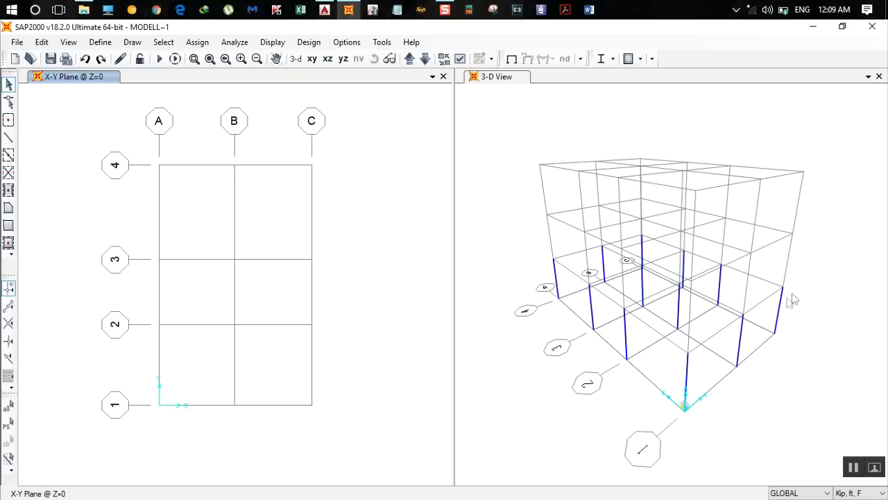
click(411, 60)
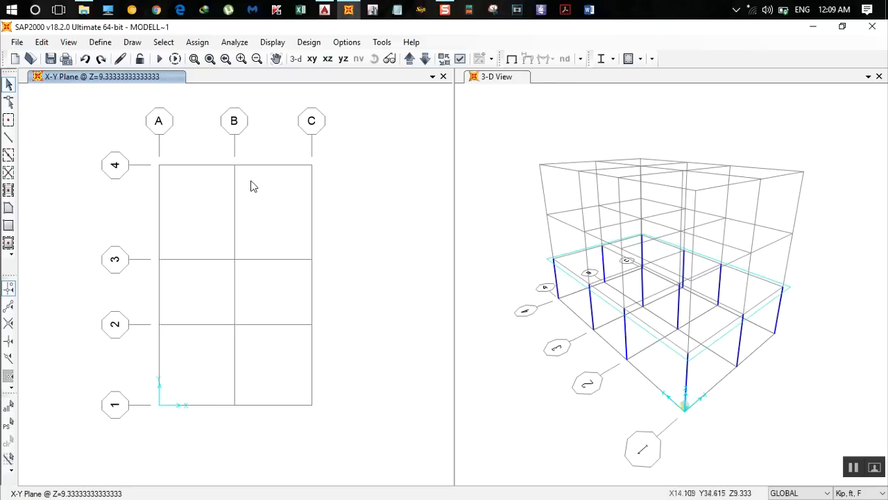
click(9, 139)
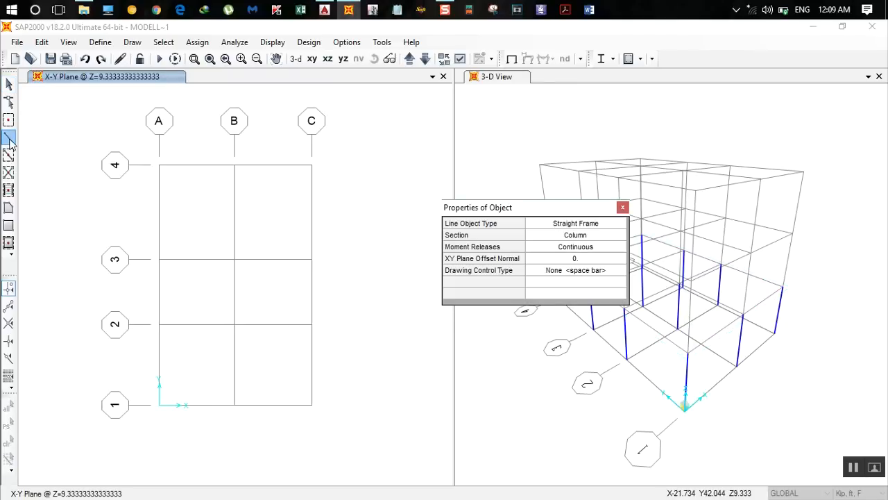
click(570, 237)
click(567, 236)
click(561, 241)
drag(577, 210, 657, 204)
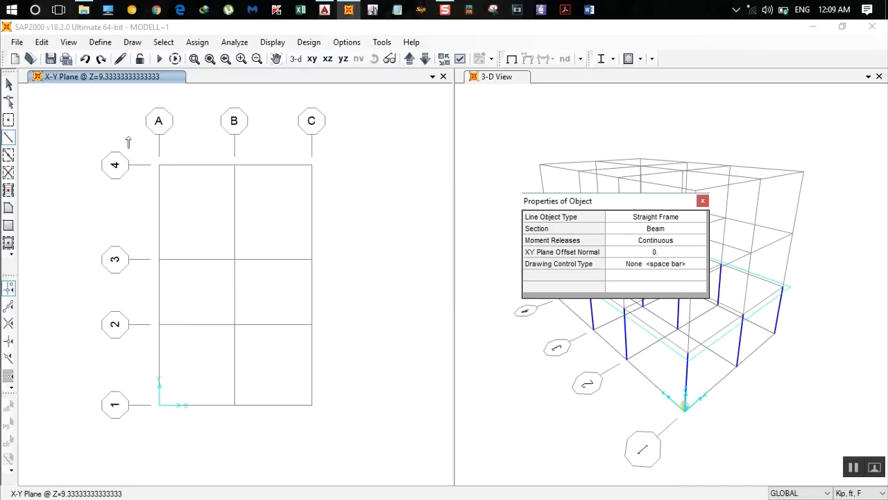
Draw the perimeter beams bay by bay along grid lines 4, C, 1 and A, closing the loop at A-4
click(159, 165)
click(235, 164)
click(311, 165)
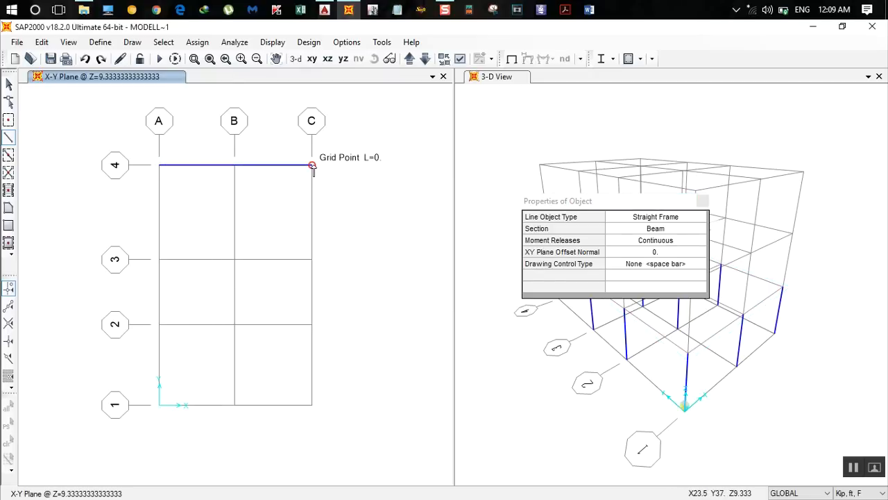
click(312, 259)
click(311, 324)
click(312, 405)
click(234, 405)
click(158, 405)
click(159, 324)
click(158, 259)
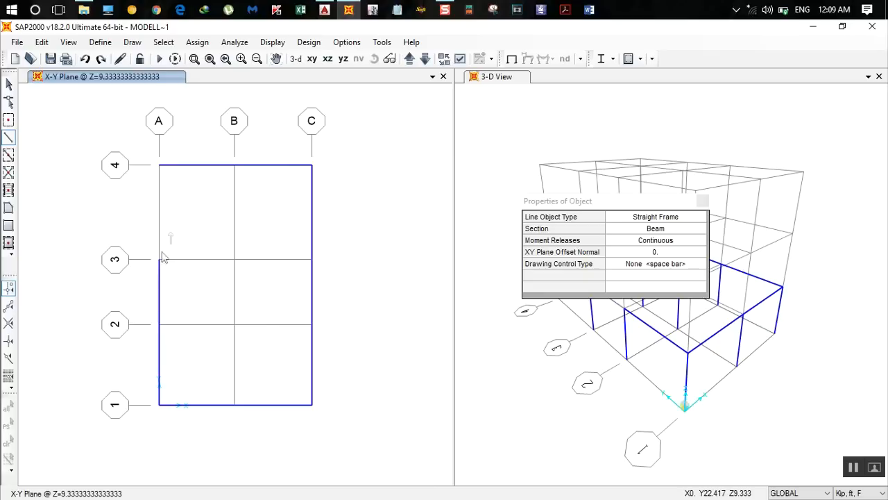
click(159, 164)
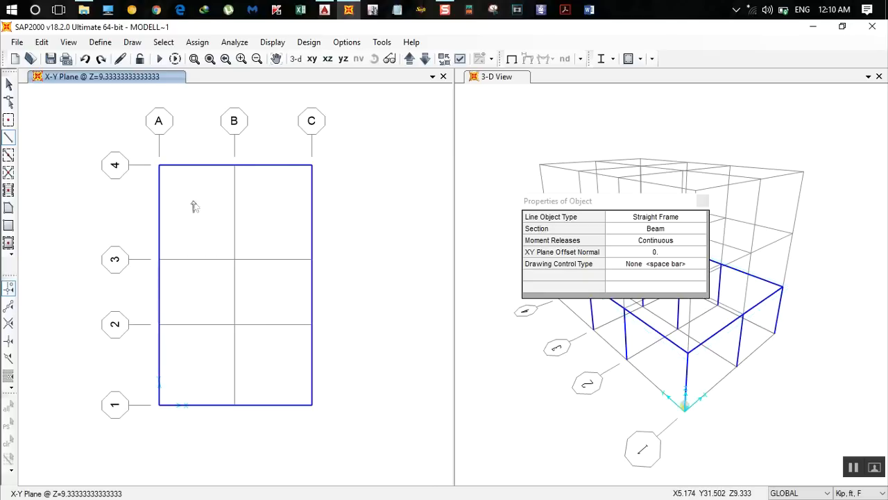
Draw the interior beams along grid line B from grid line 4 to grid line 1
click(234, 165)
click(234, 259)
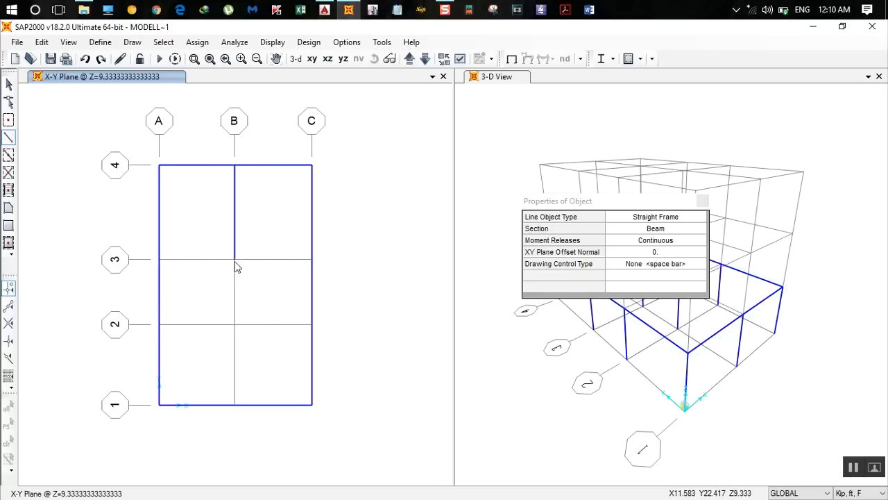
click(234, 324)
click(235, 404)
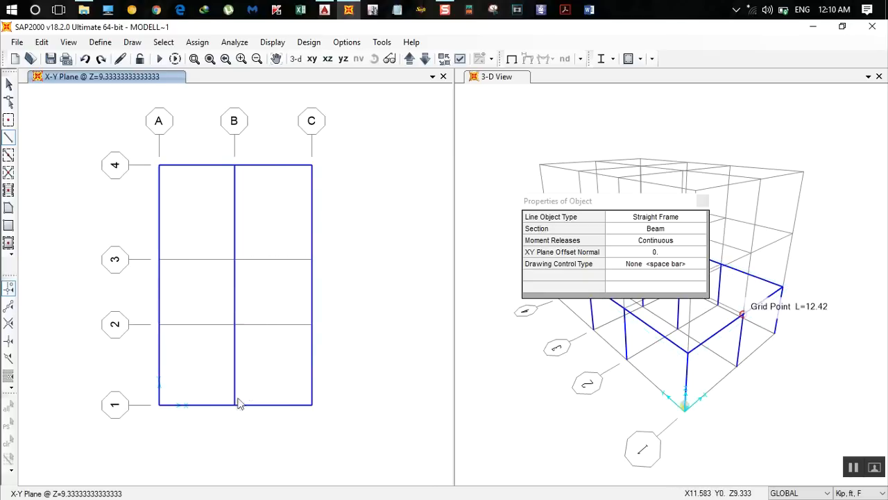
Draw the interior beams along grid lines 2 and 3 from A to C, and end frame drawing
click(159, 324)
click(234, 324)
double_click(312, 326)
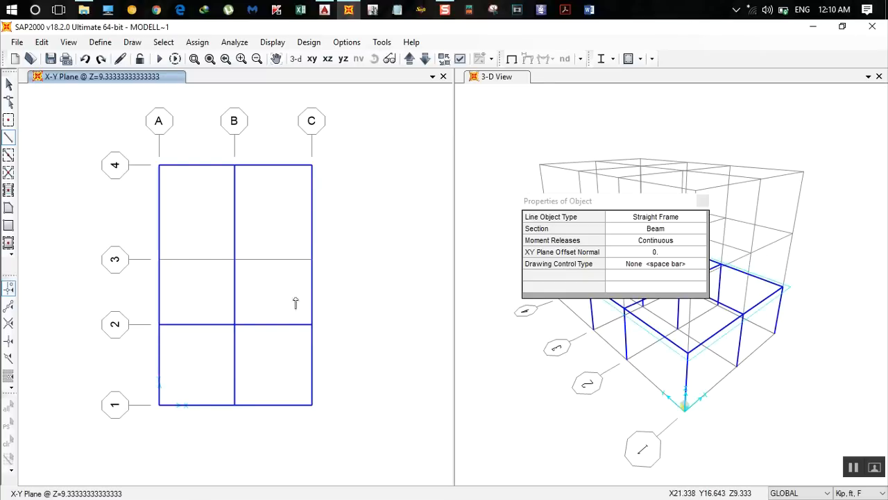
click(160, 259)
click(234, 259)
double_click(311, 260)
click(703, 201)
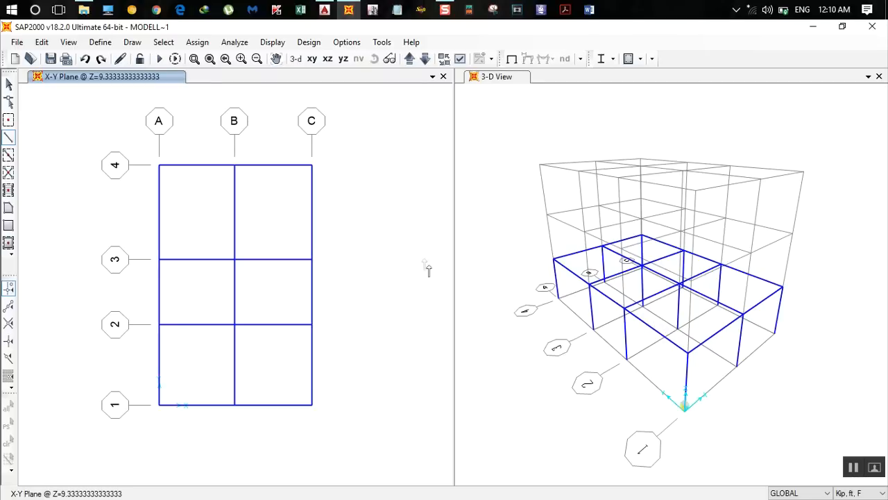
key(Escape)
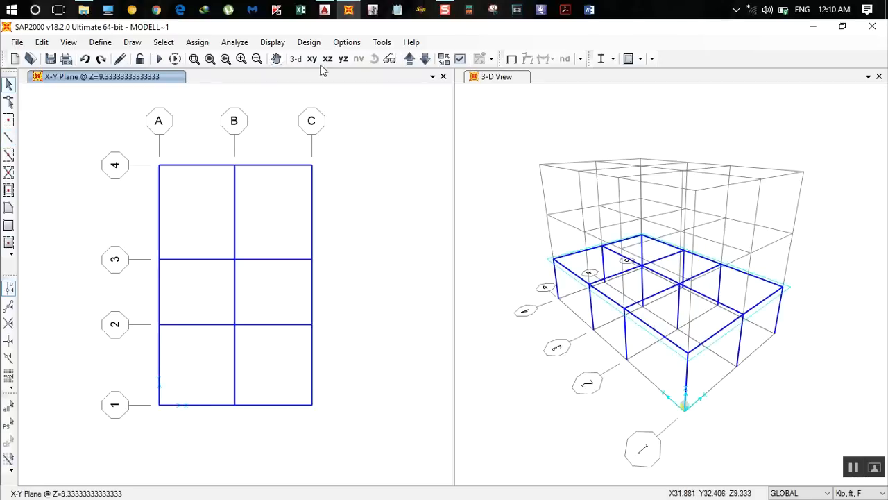
Examine the room and staircase layout on the AutoCAD ground floor plan and return to SAP2000
click(324, 9)
scroll(362, 229, down, 5)
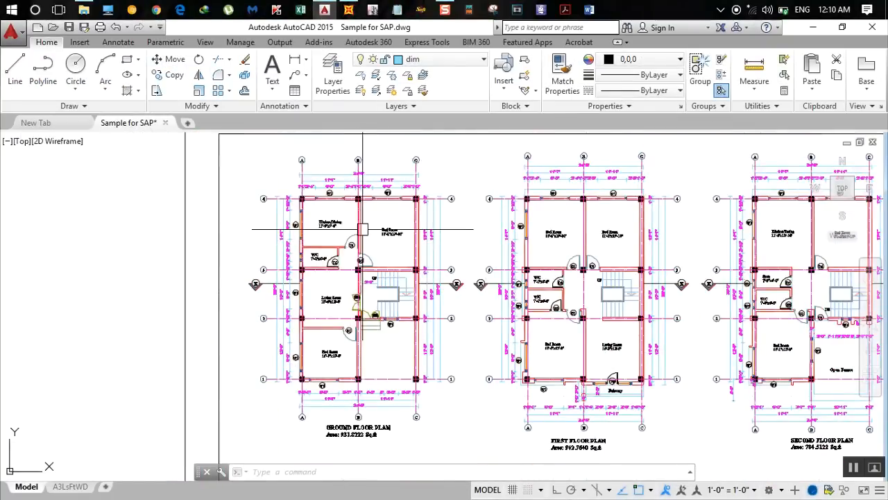
scroll(326, 231, up, 2)
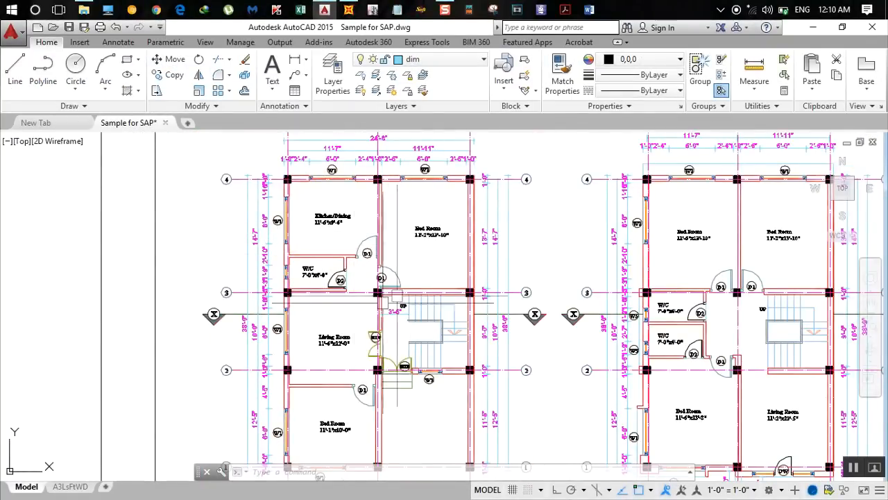
scroll(431, 331, up, 2)
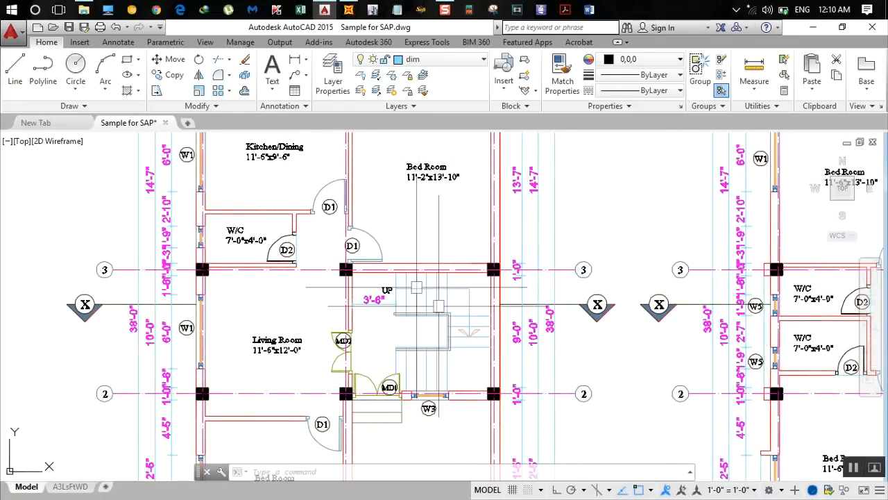
click(347, 9)
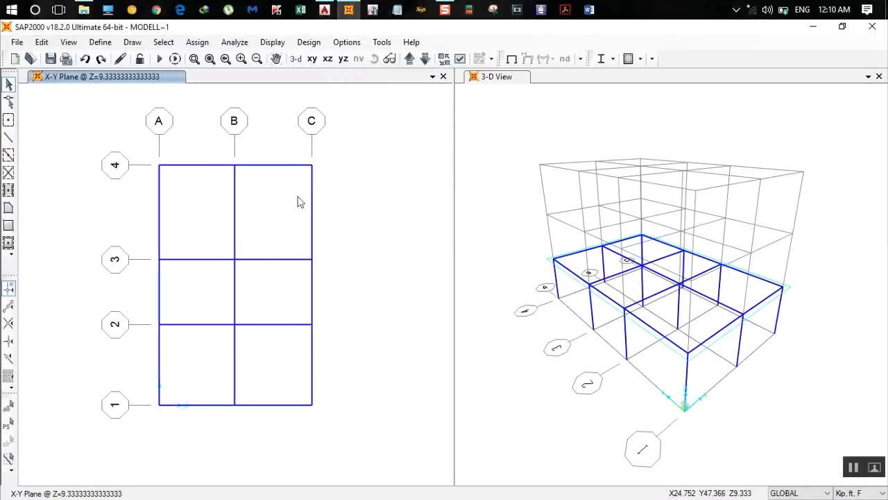
Draw a rectangular Slab 130 area in the panel between grid lines A-B and 3-4
click(8, 226)
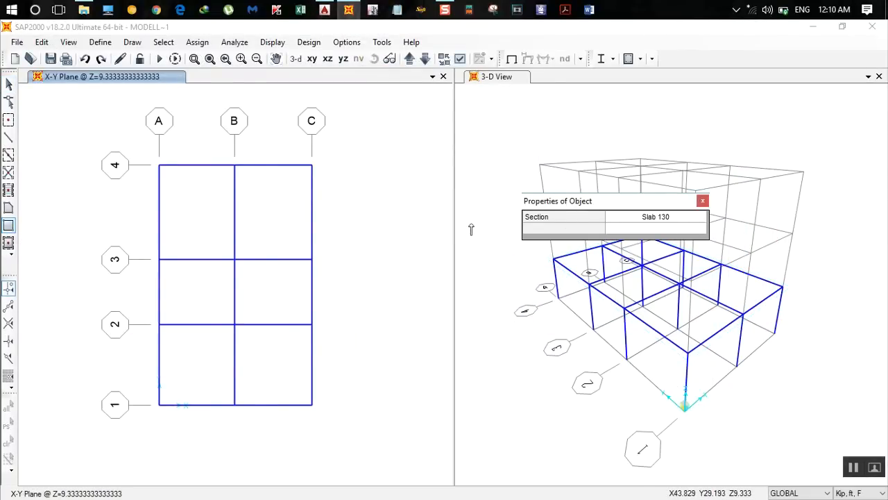
click(158, 167)
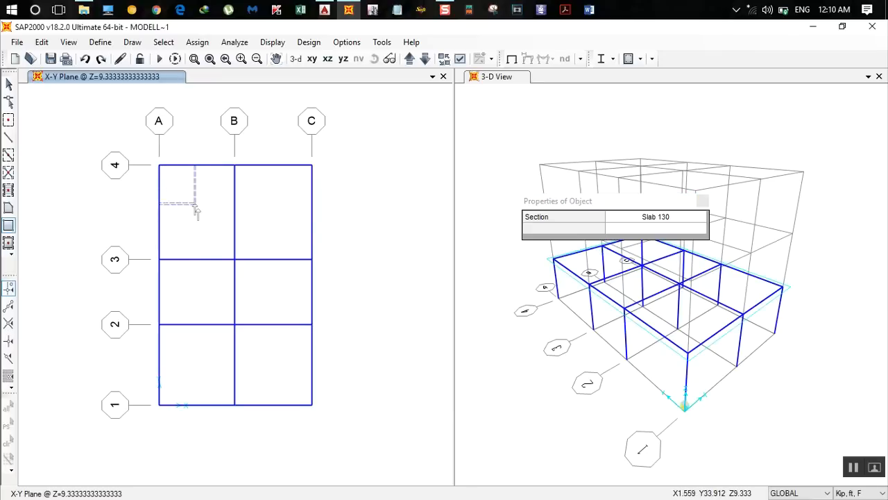
click(235, 260)
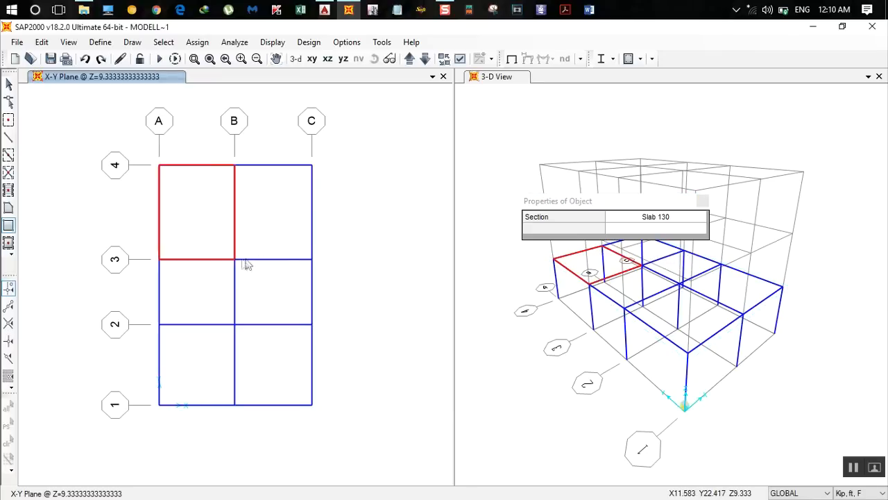
Draw Slab 130 areas in panels B-C/3-4, A-B/2-3, A-B/1-2 and B-C/1-2, and end area drawing
click(235, 165)
click(312, 259)
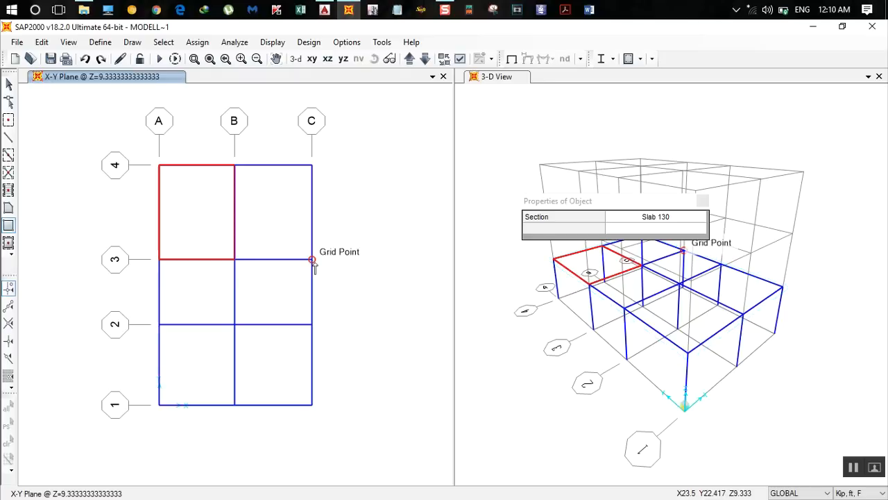
click(10, 245)
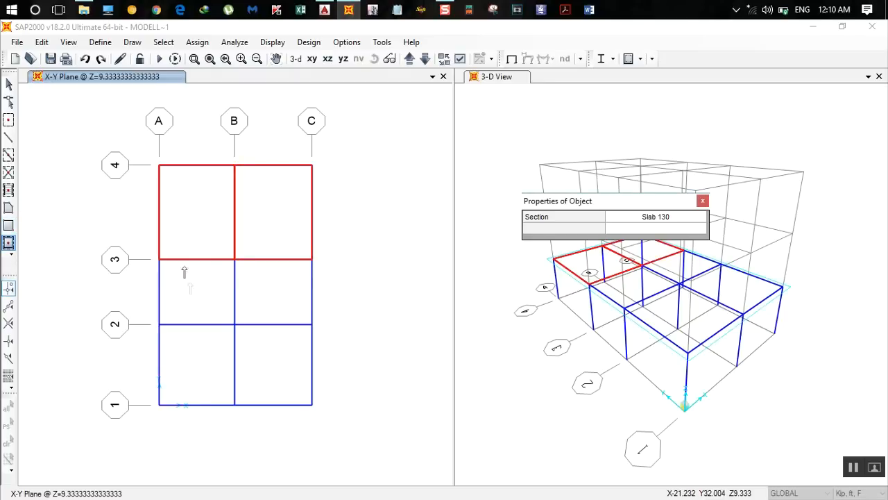
click(200, 310)
click(198, 374)
click(282, 376)
click(703, 202)
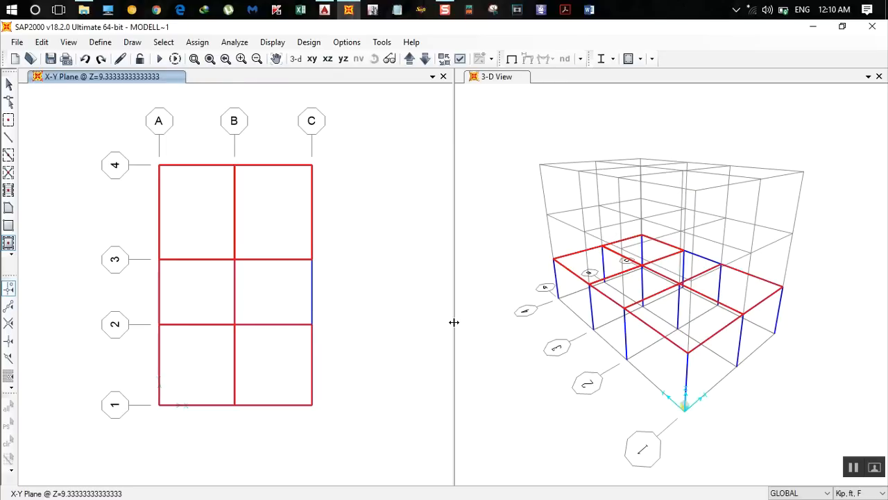
key(Escape)
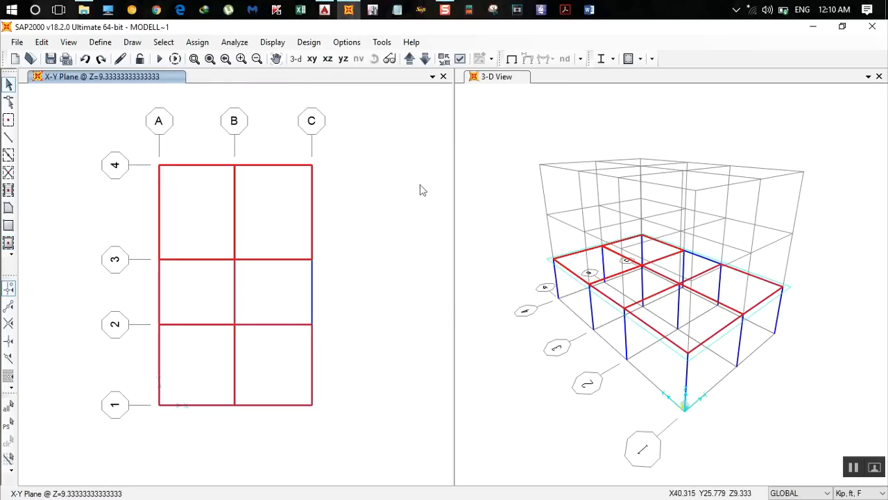
Display the X-Y plan view at Z=9.333 with the Extrude view type, filled objects and edges
click(461, 60)
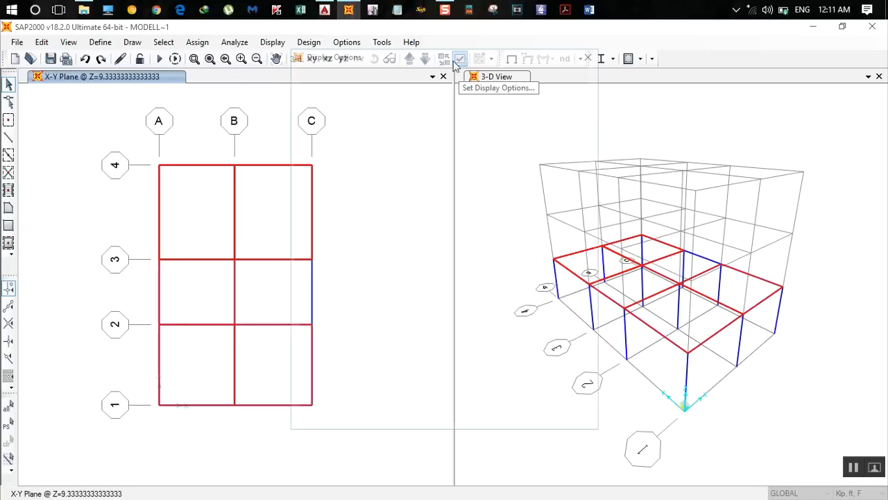
click(386, 74)
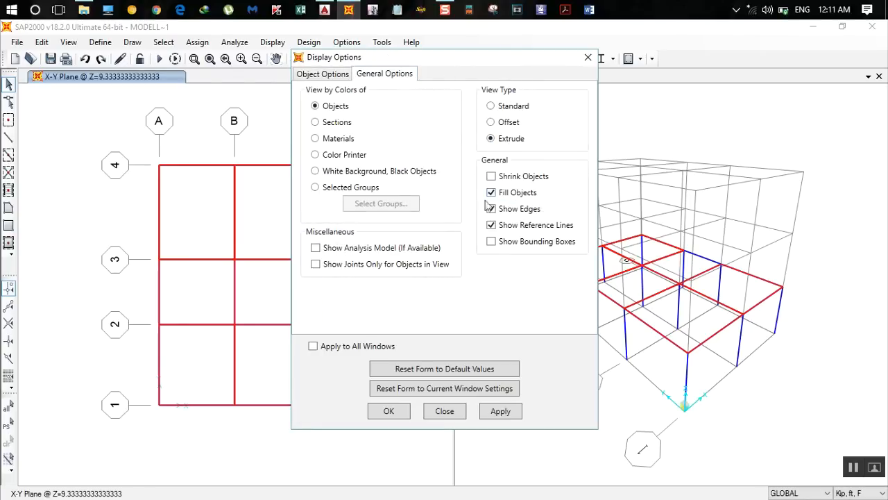
click(390, 408)
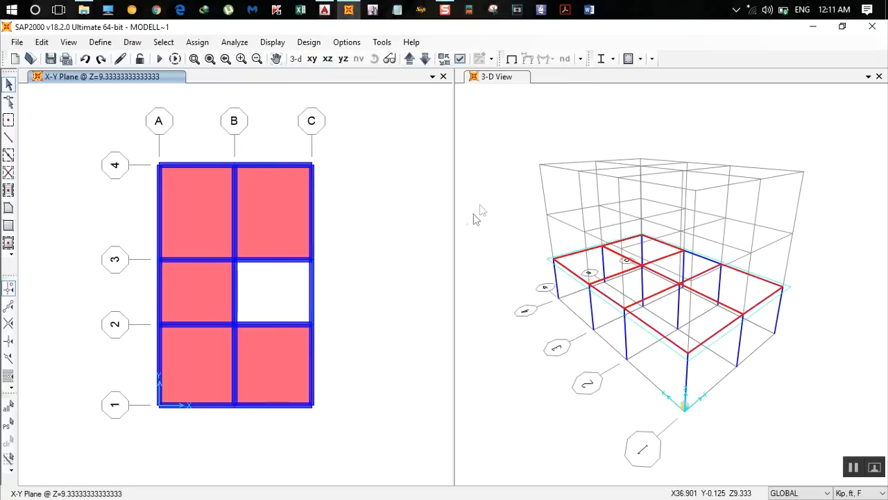
Display the 3-D view with the Extrude view type, filled objects, edges and reference lines
click(478, 86)
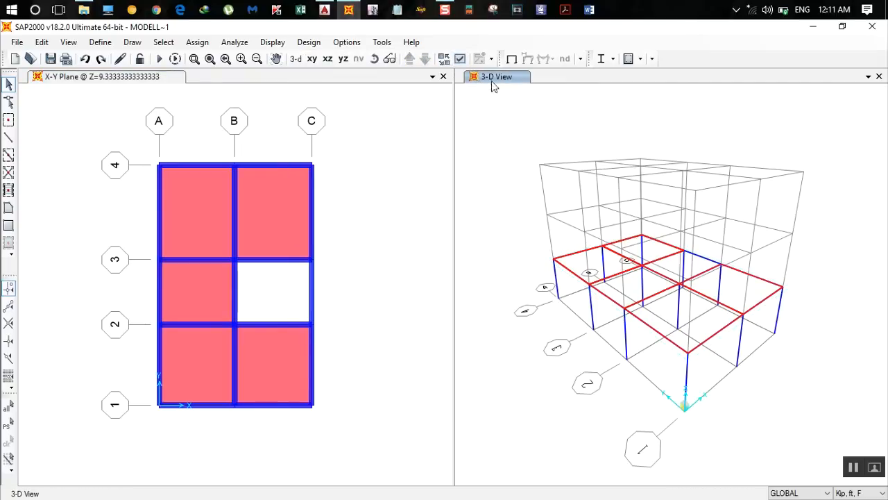
click(461, 60)
click(386, 76)
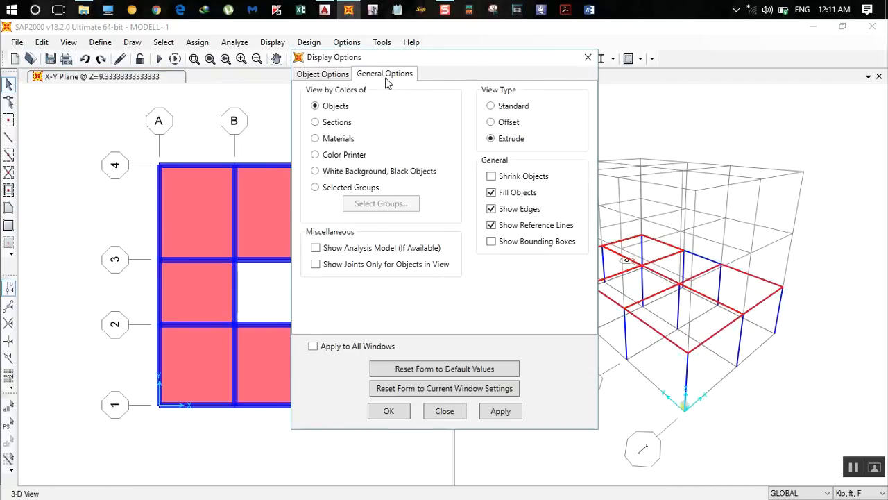
Apply the extruded view type with filled objects and visible edges to the 3-D view
click(409, 414)
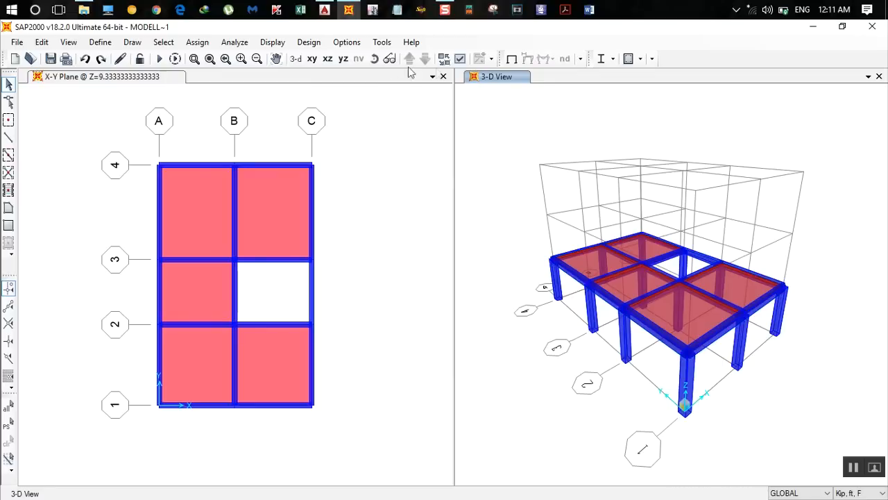
click(374, 59)
drag(763, 299, 717, 307)
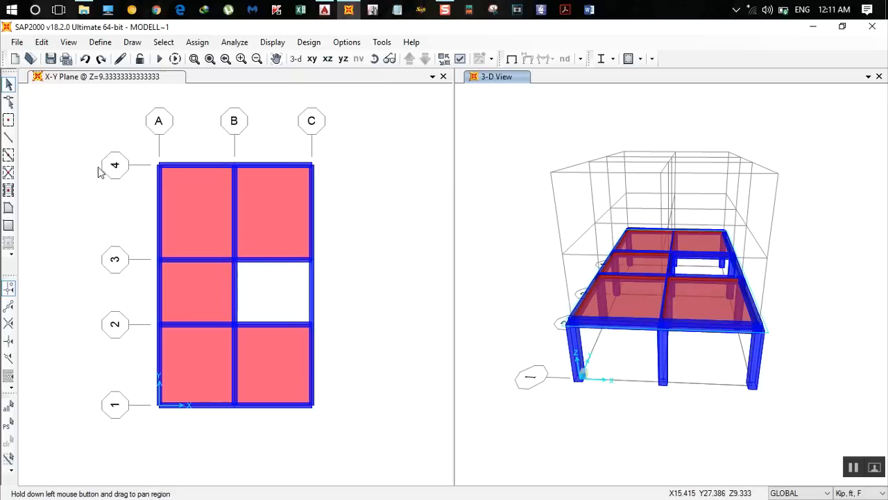
Select the whole model and replicate it linearly with dy 0, dz 9+4/12 ft and number 2
click(8, 406)
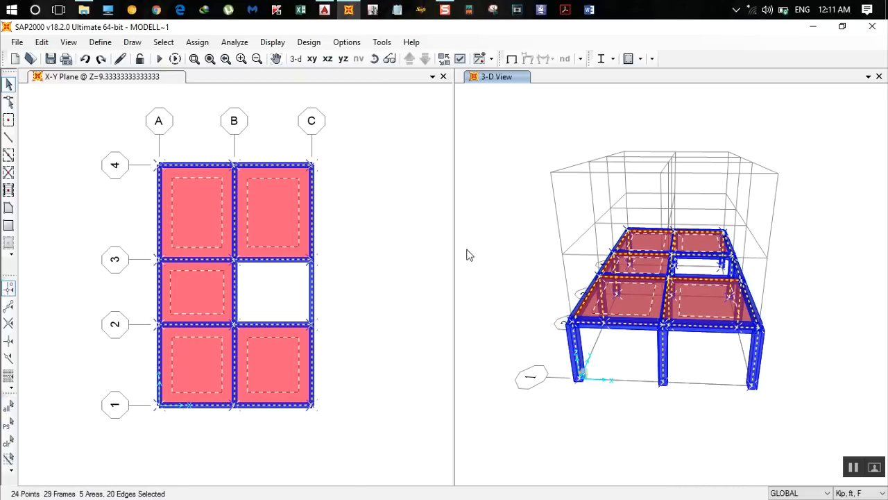
key(ctrl+r)
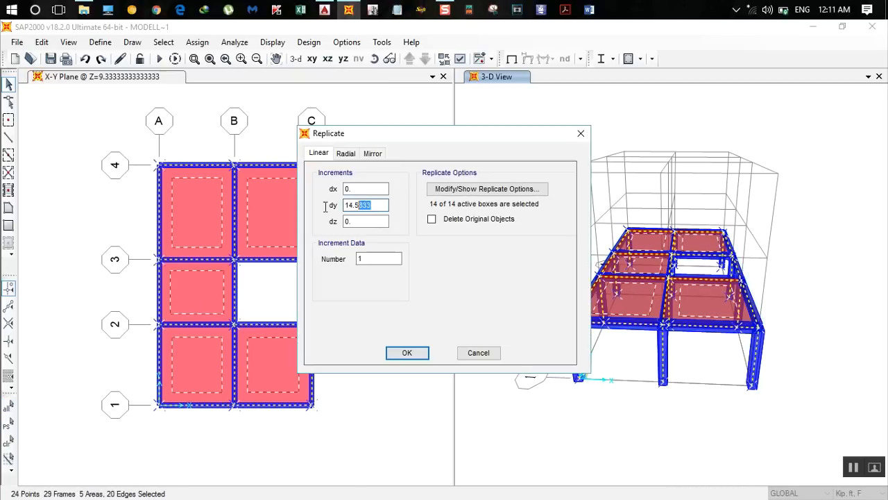
text(0)
key(Tab)
text(9)
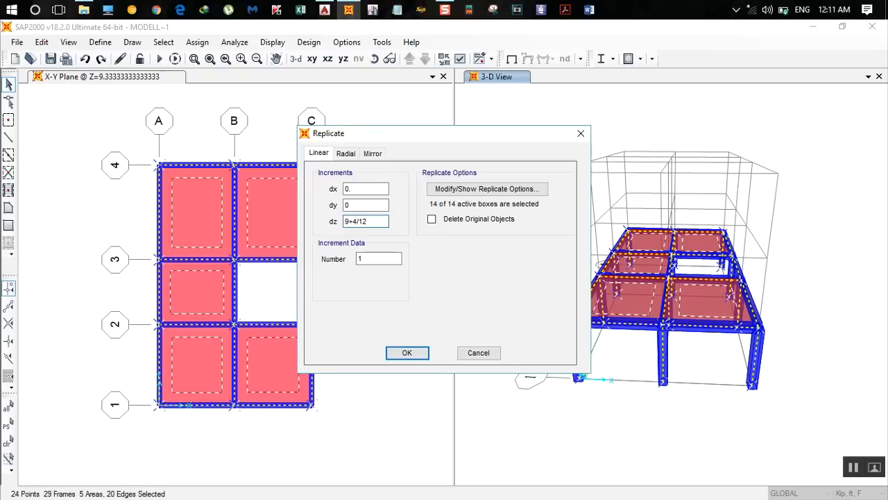
key(Tab)
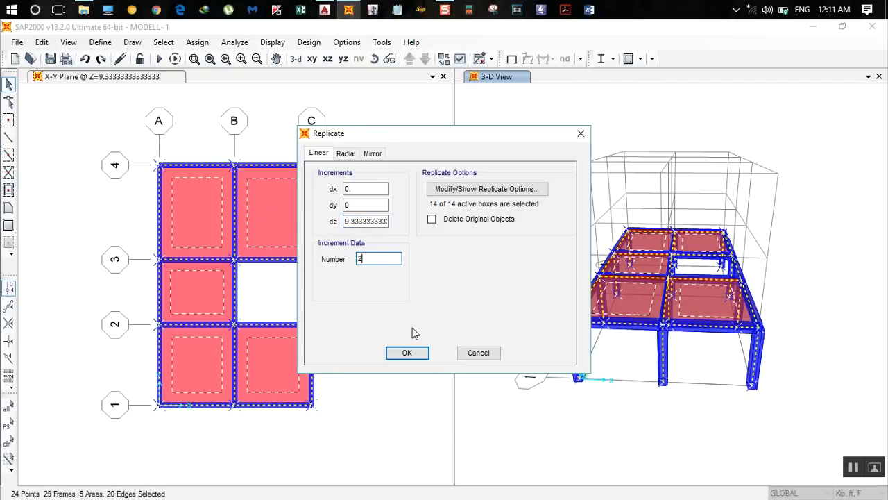
click(408, 353)
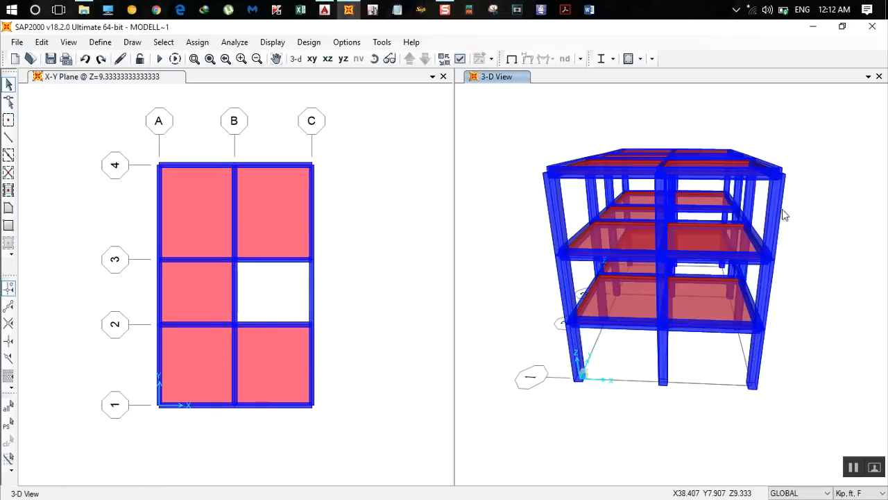
Inspect the replicated storeys from above in the 3-D view
click(168, 78)
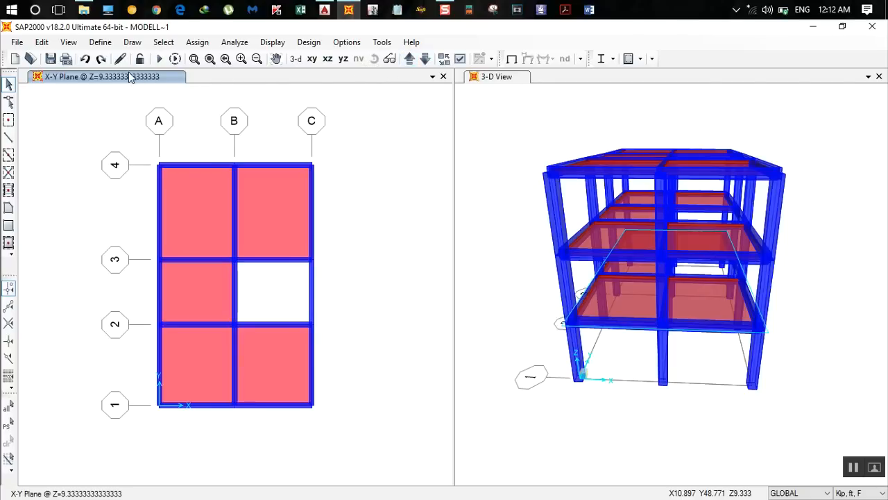
click(535, 90)
click(376, 59)
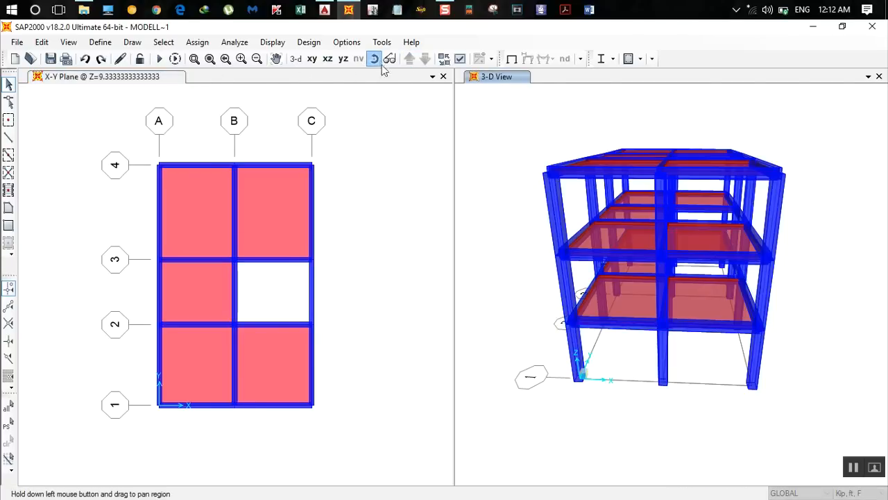
mouse_move(533, 145)
mouse_down()
mouse_move(665, 178)
mouse_move(666, 158)
mouse_up()
click(375, 59)
mouse_move(763, 264)
mouse_down()
mouse_move(754, 248)
mouse_move(589, 224)
mouse_move(574, 258)
mouse_move(633, 321)
mouse_up()
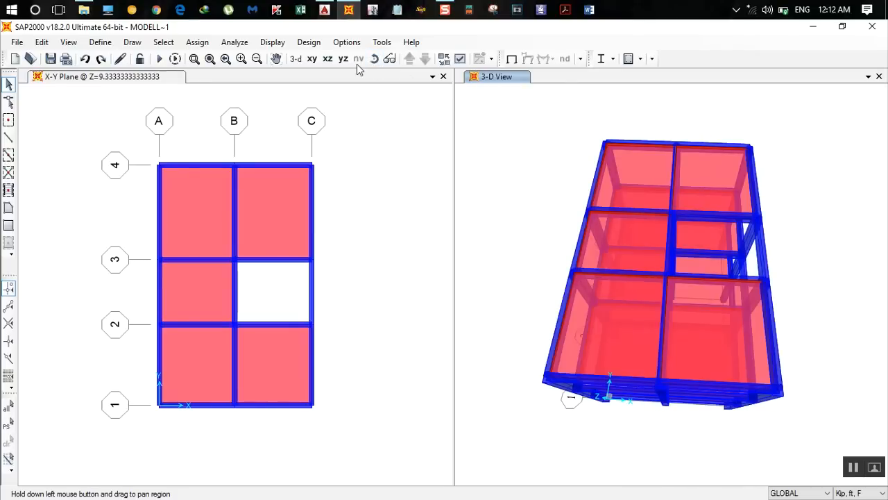
Switch to AutoCAD and compare the floor plans, examining the balcony and open terrace areas beyond grid line 1
click(324, 9)
scroll(487, 275, down, 3)
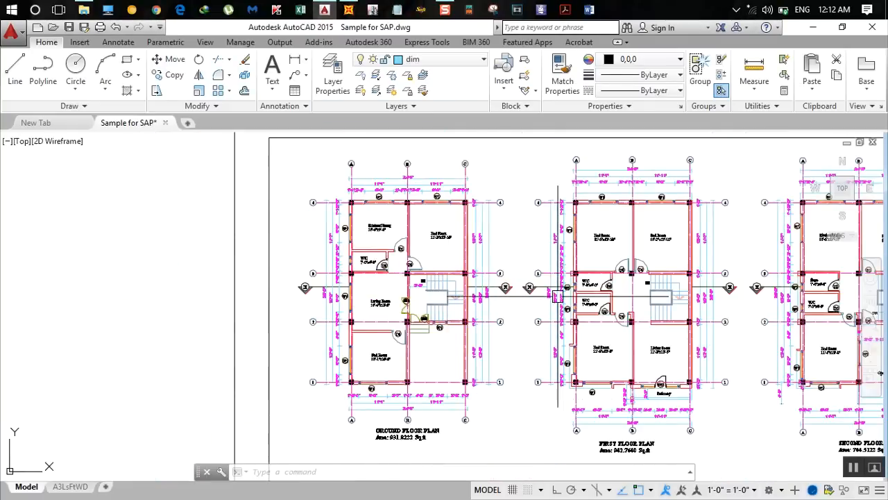
middle_drag(487, 275, 225, 217)
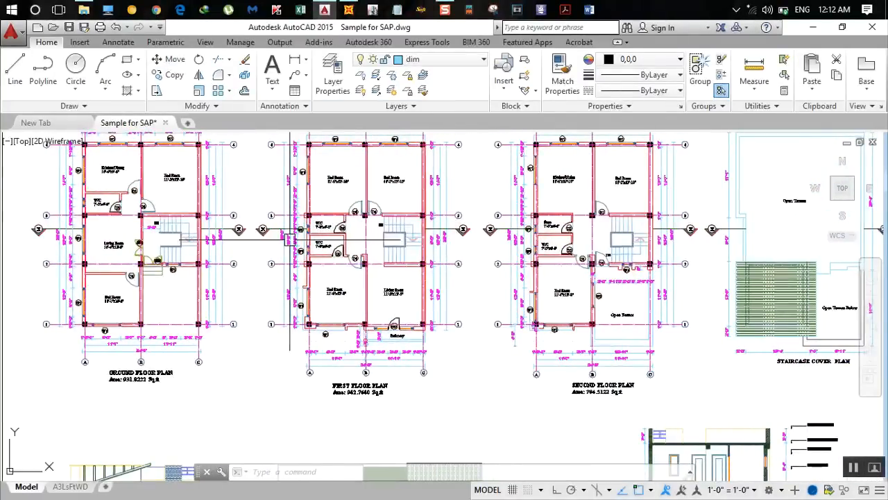
scroll(621, 351, up, 2)
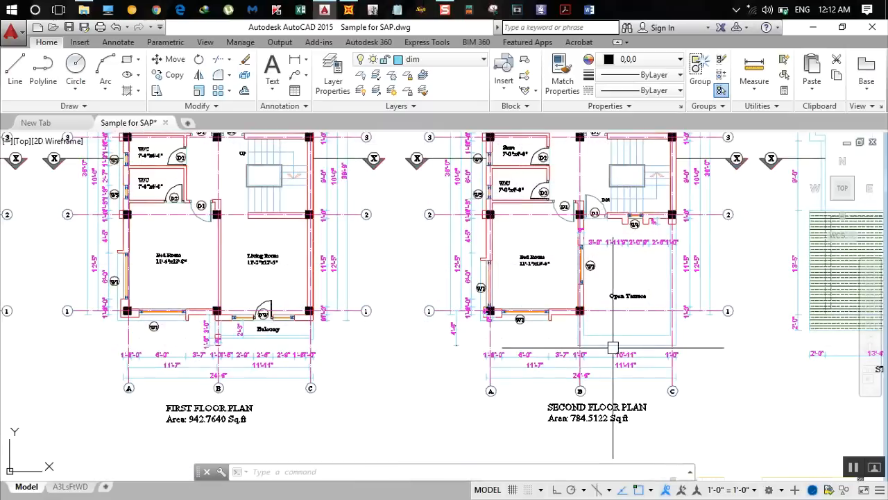
scroll(625, 354, up, 2)
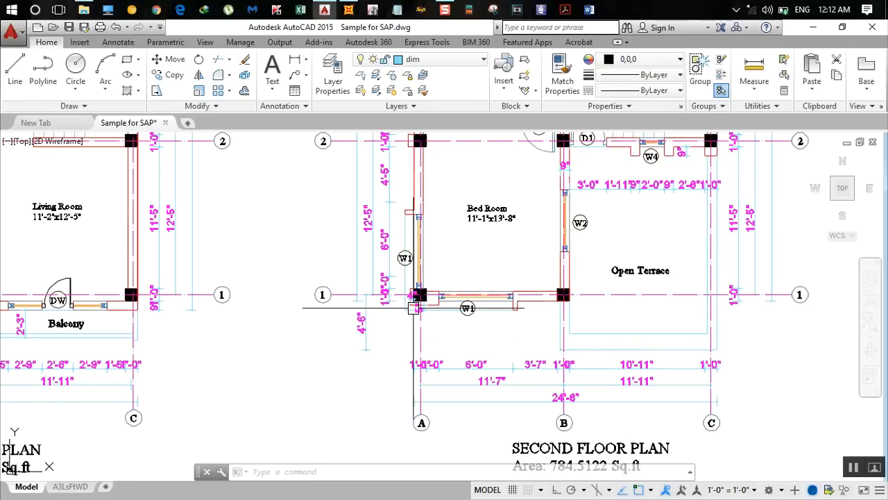
scroll(412, 308, down, 4)
scroll(302, 307, down, 4)
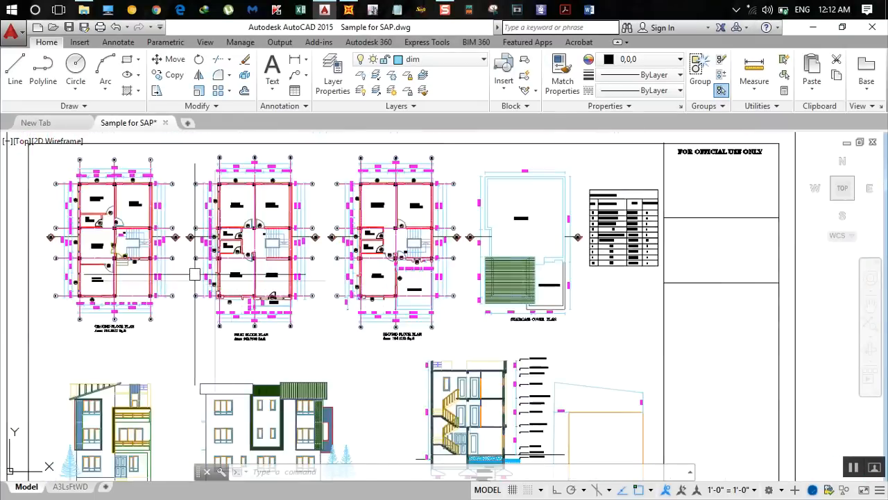
scroll(302, 308, up, 2)
scroll(160, 341, up, 4)
scroll(293, 292, down, 3)
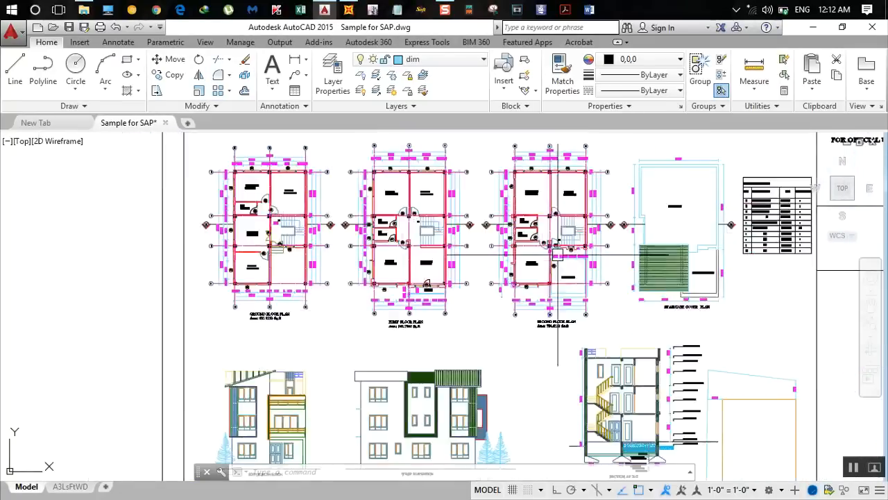
scroll(469, 261, up, 2)
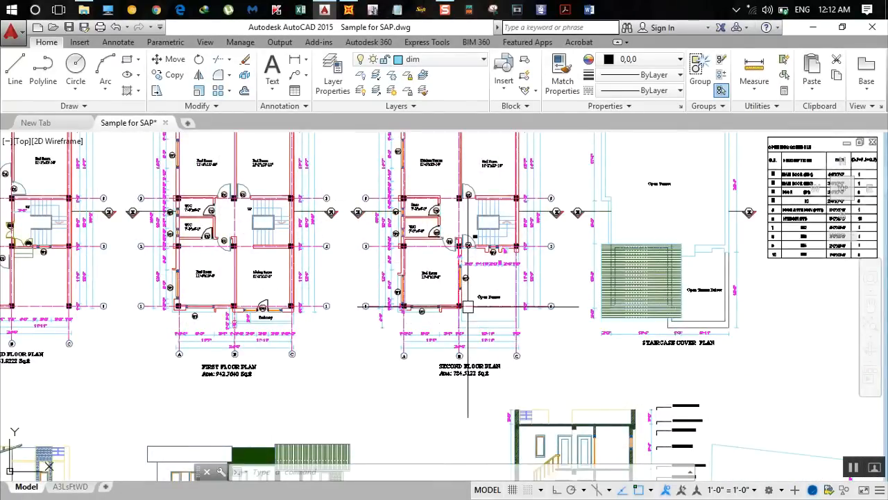
scroll(468, 315, up, 3)
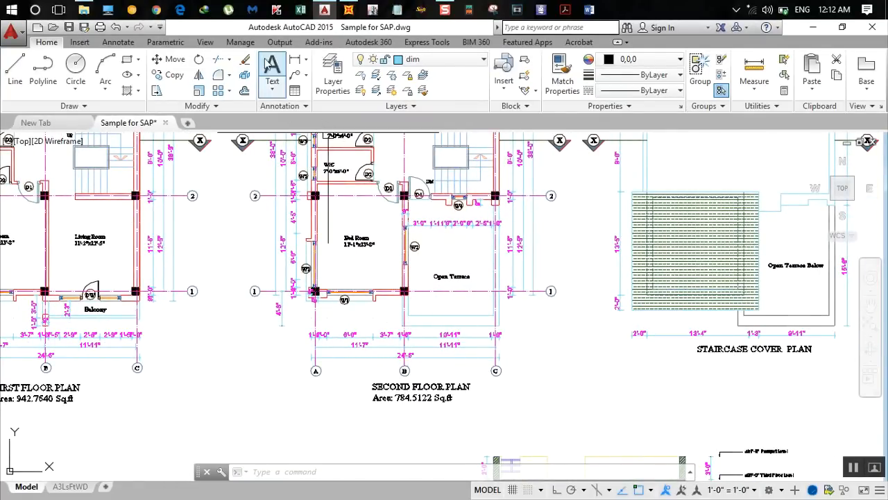
Add a vertical linear dimension between the open terrace's outer corner and grid line 1 near column B
click(295, 59)
scroll(396, 303, up, 4)
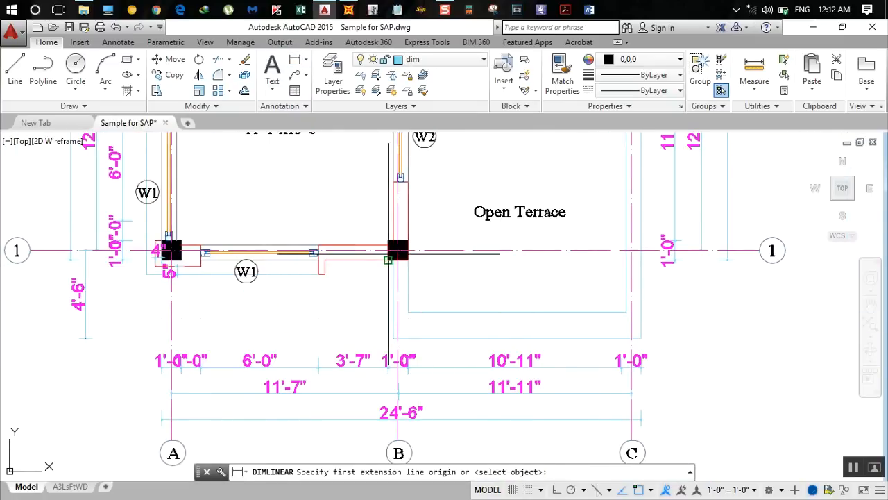
click(407, 315)
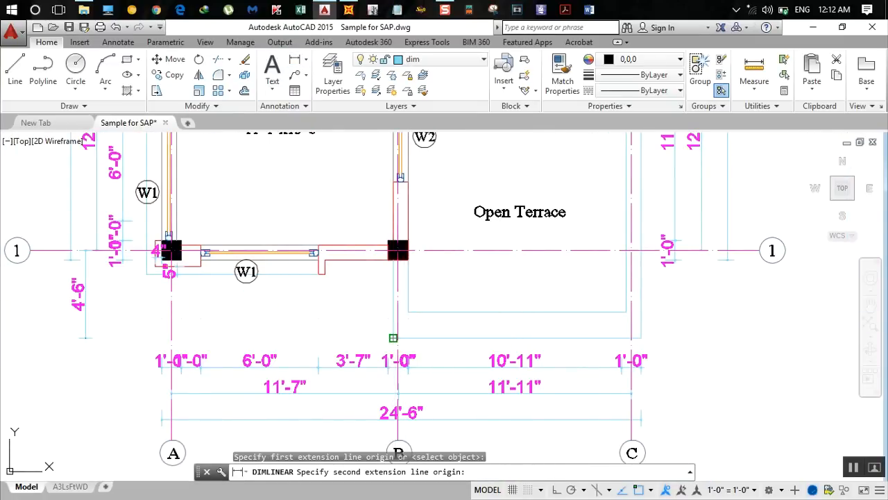
click(394, 251)
click(330, 337)
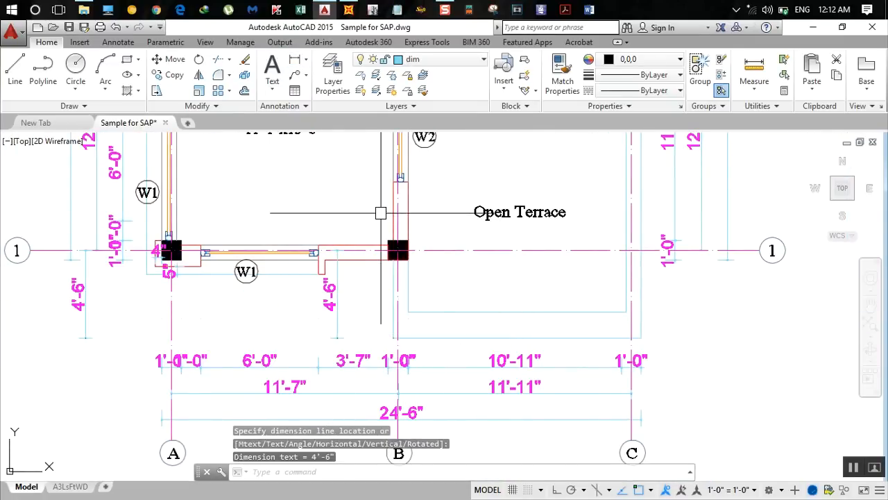
Switch to SAP2000 and try to add Y grid line 5 at ordinate -4.5 ft in the grid system data
click(349, 9)
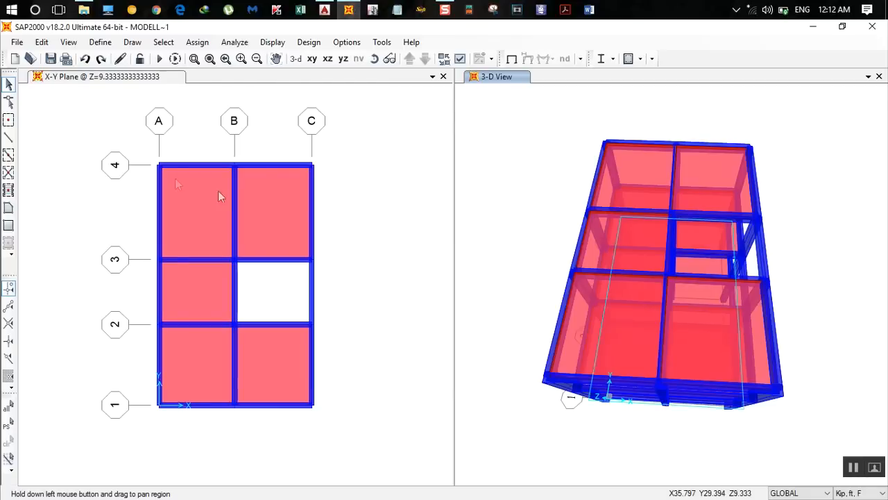
double_click(164, 170)
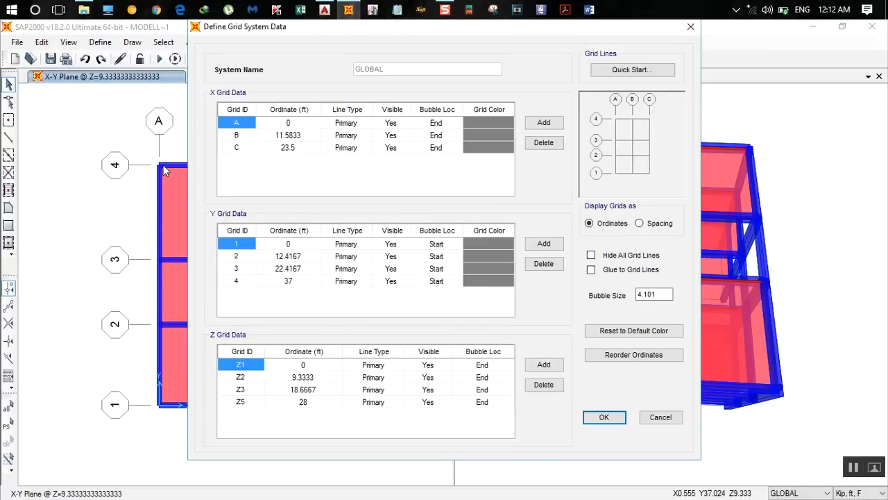
click(324, 9)
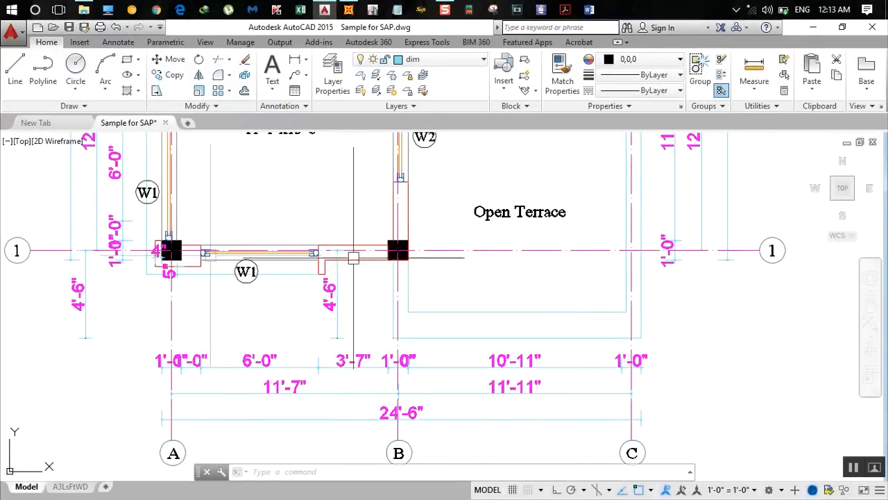
click(348, 9)
click(543, 244)
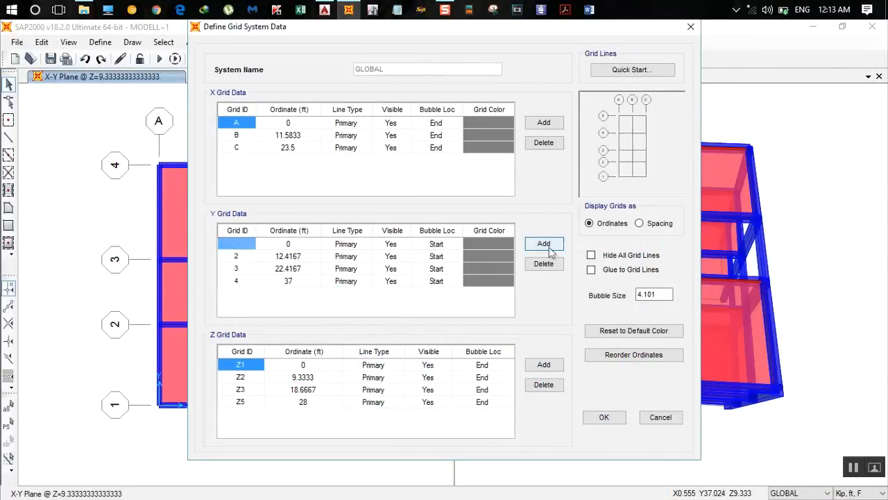
click(283, 295)
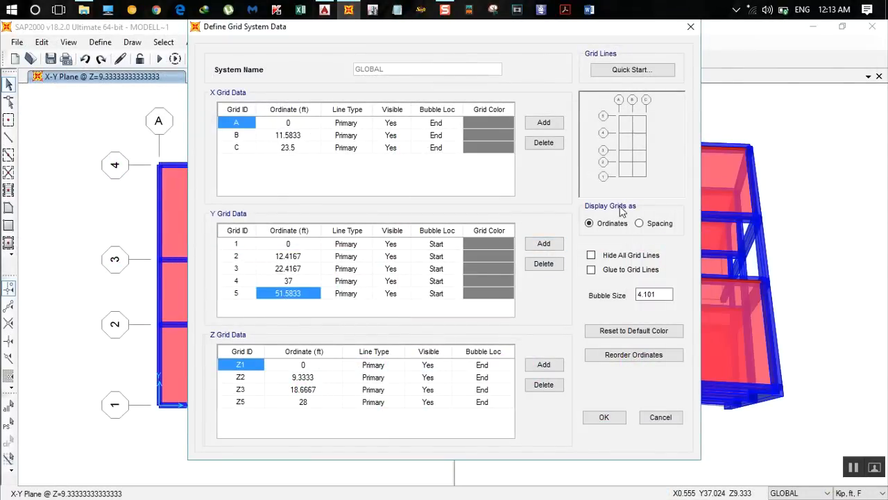
key(BackSpace)
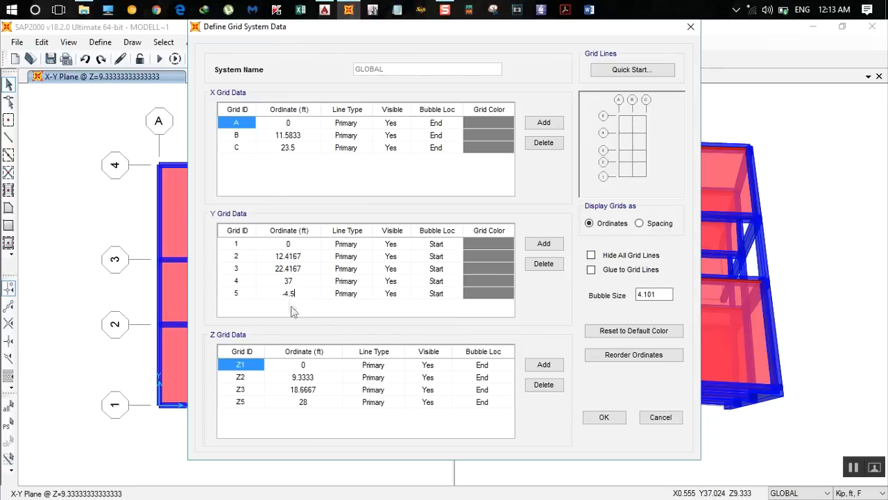
click(604, 418)
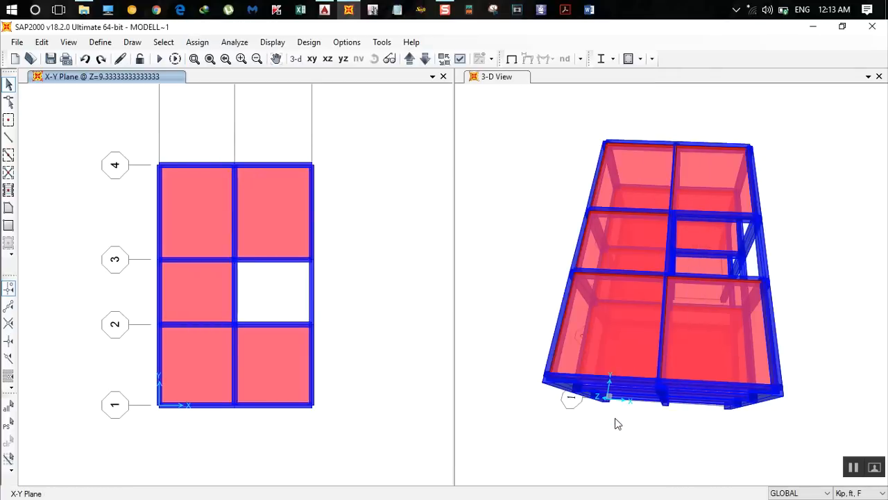
scroll(359, 256, down, 2)
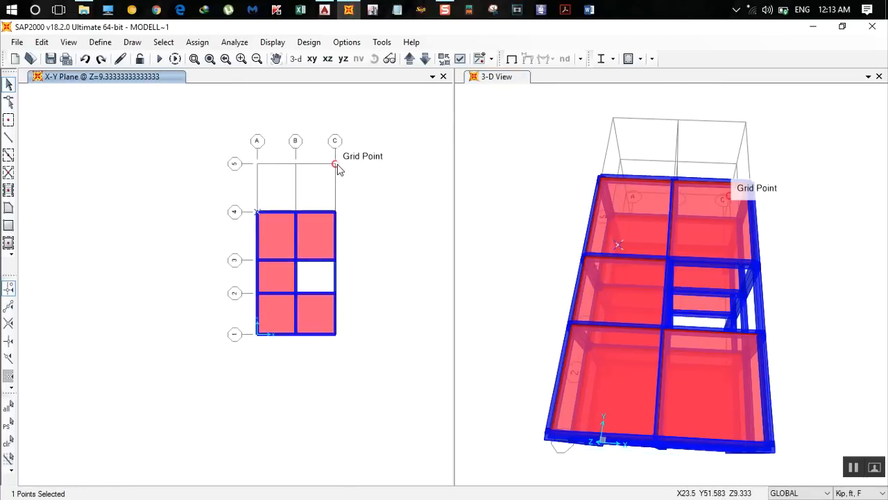
double_click(338, 169)
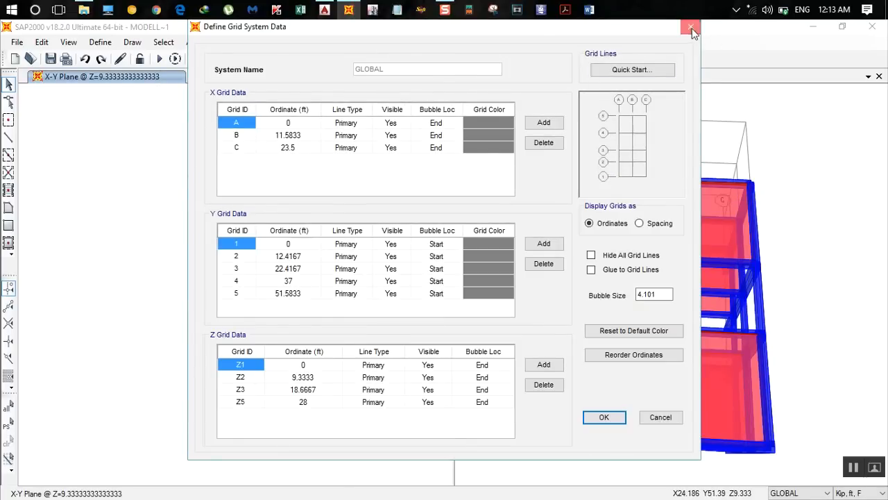
click(691, 29)
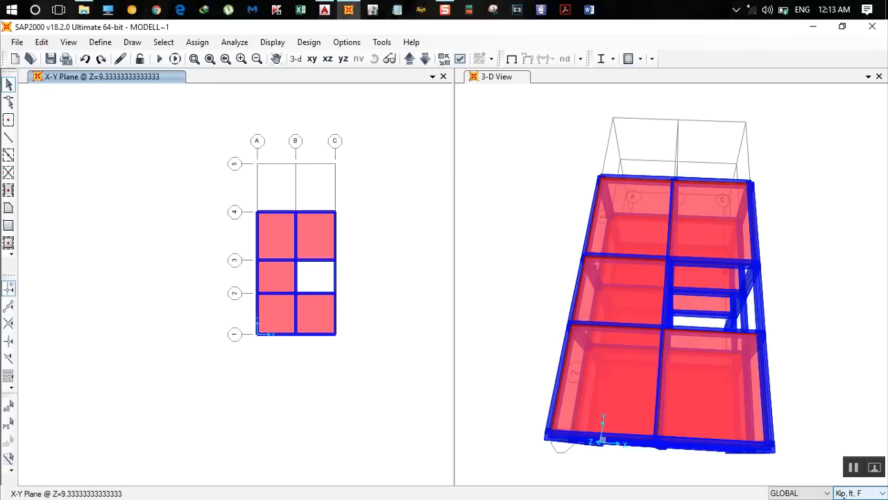
Set the ordinate of Y grid line 5 to -4.5 ft in the grid system data
double_click(334, 173)
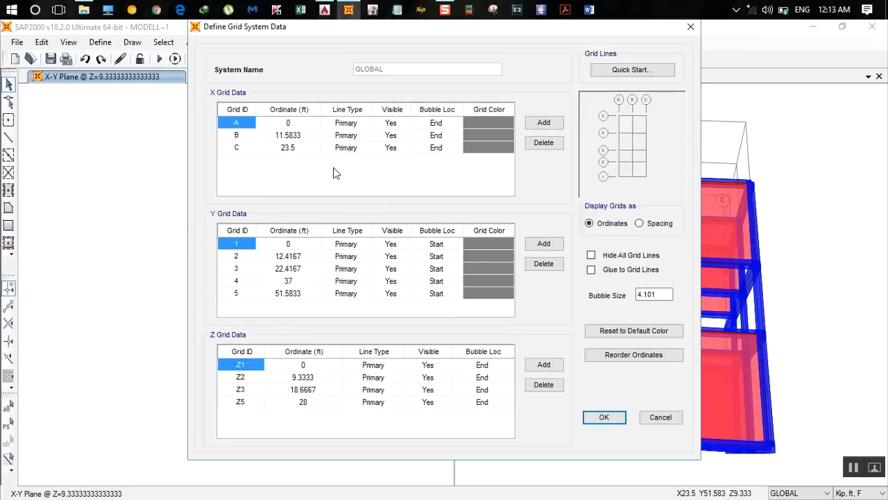
click(293, 295)
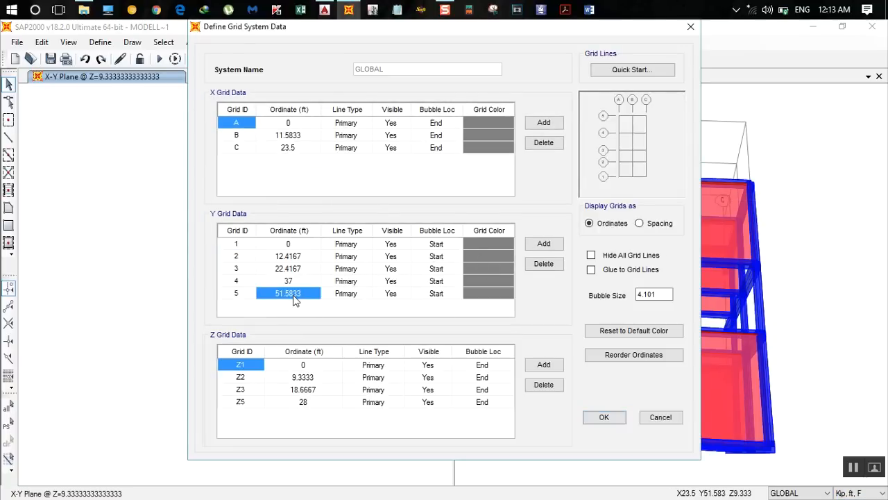
click(543, 265)
click(536, 244)
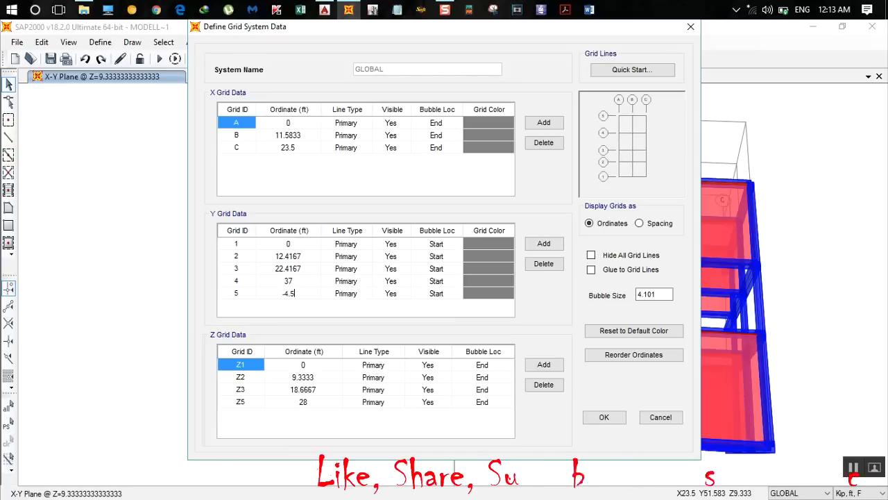
click(282, 295)
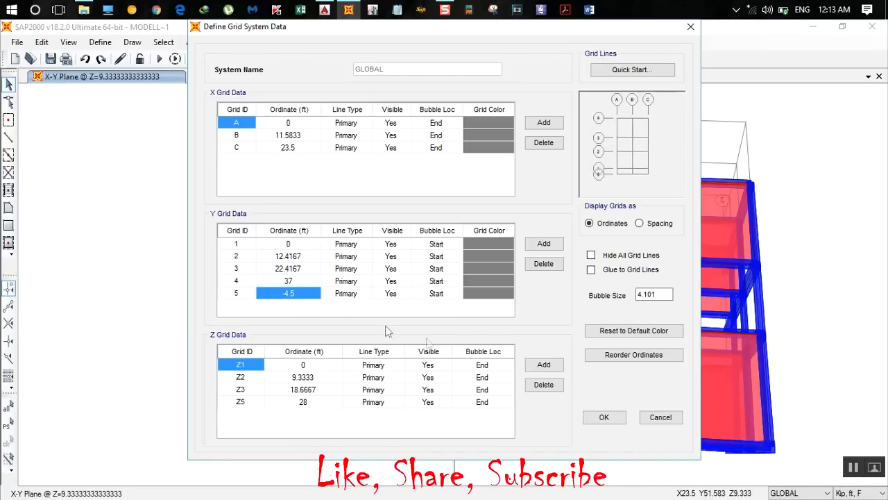
click(604, 418)
Clear the selection and restore the 3-D view to its default perspective
drag(350, 200, 323, 347)
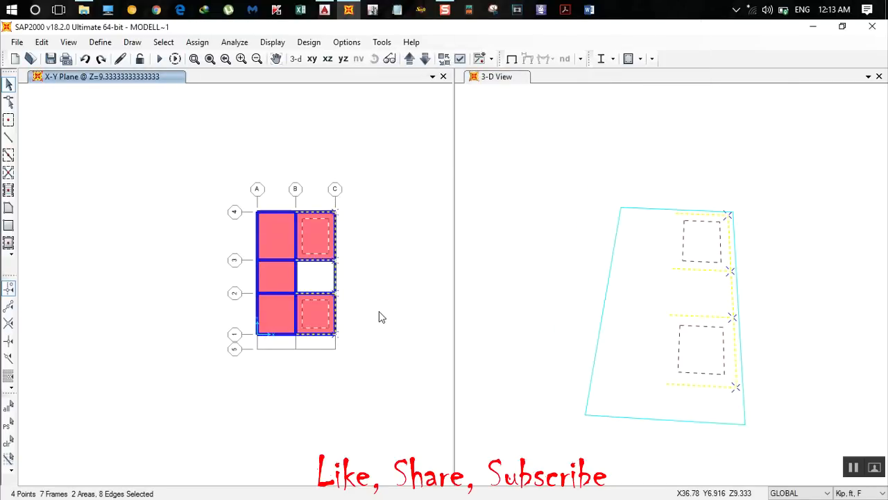
key(ctrl+q)
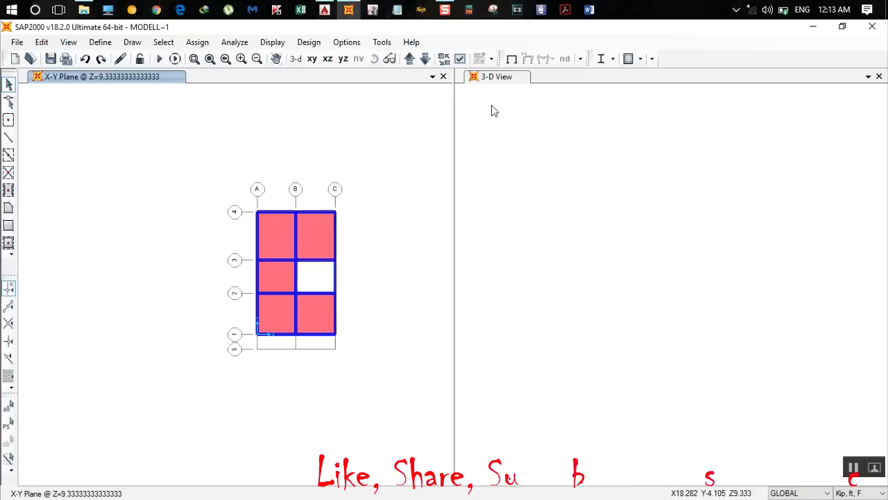
click(492, 111)
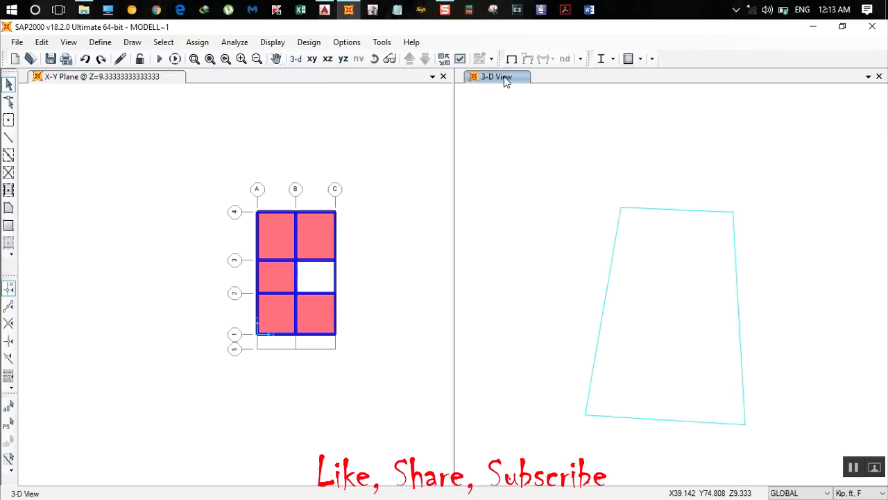
click(295, 58)
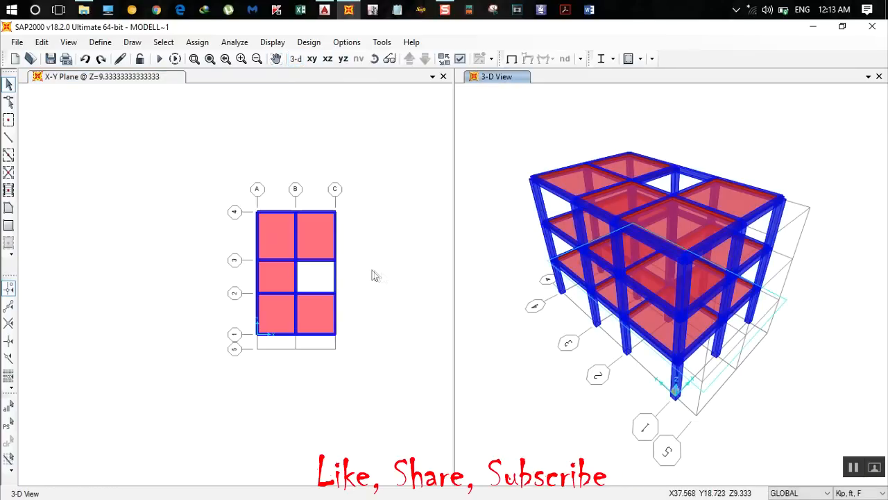
Try adding a rectangular Slab 130 area at Z=9.333 between grid lines B and C, from line 1 to line 5
middle_drag(373, 275, 322, 276)
scroll(250, 297, up, 3)
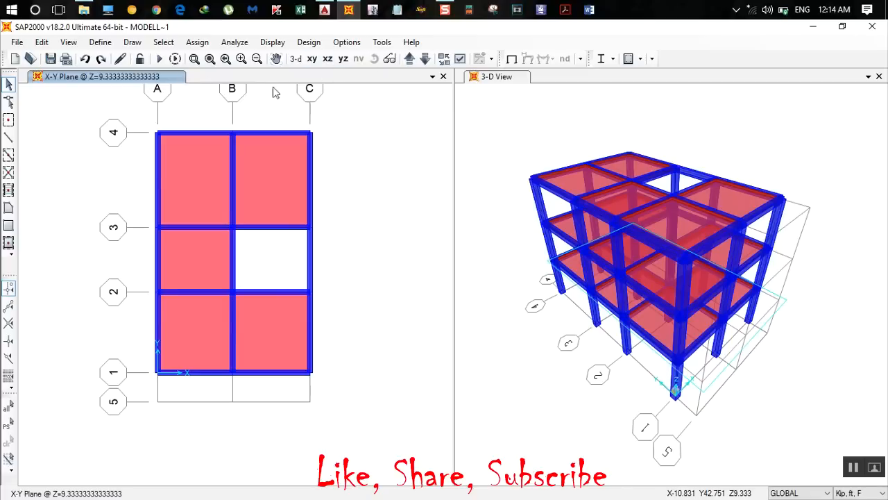
click(410, 59)
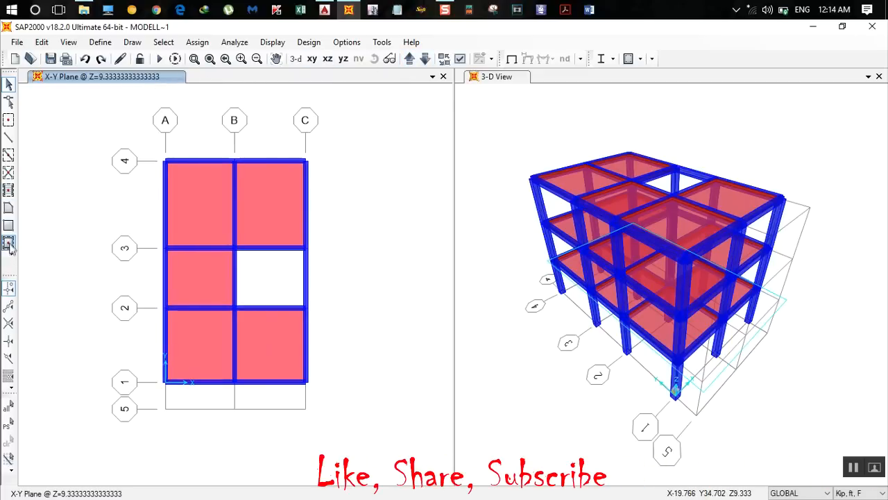
click(9, 225)
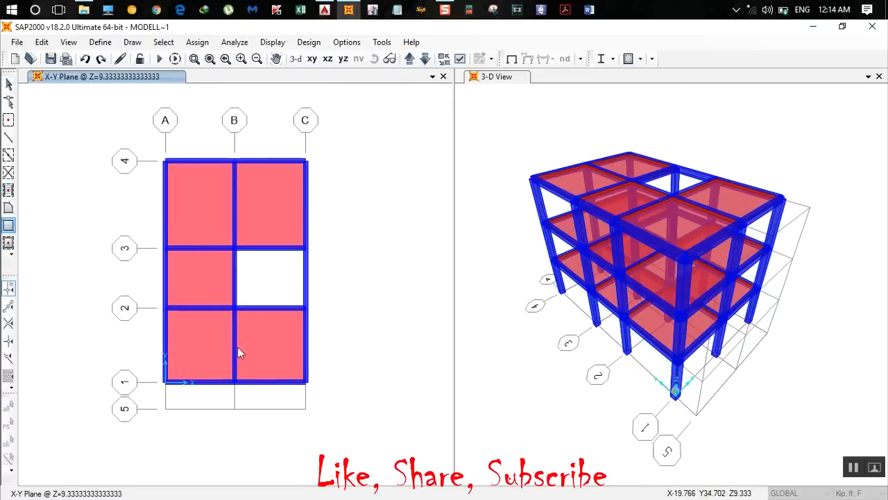
click(234, 382)
click(306, 409)
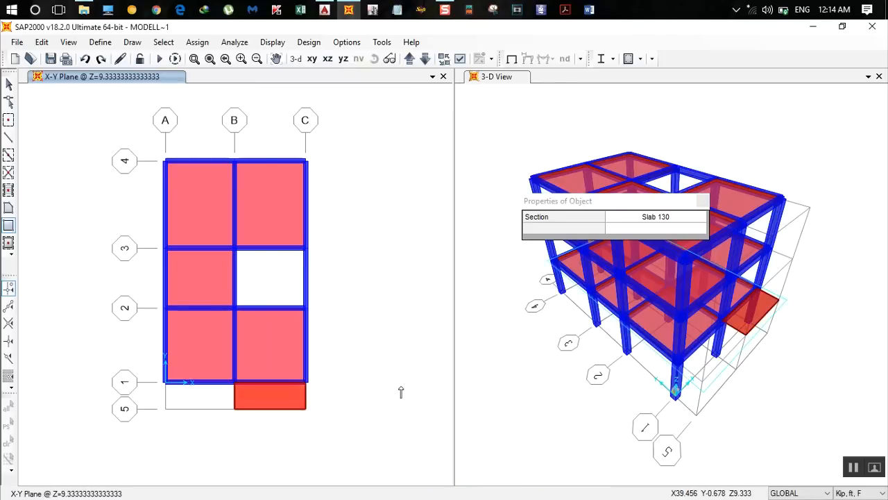
key(Escape)
Draw a rectangular Slab 130 area on the Z=28 plan between grid lines B and C, from line 1 to line 5
click(409, 60)
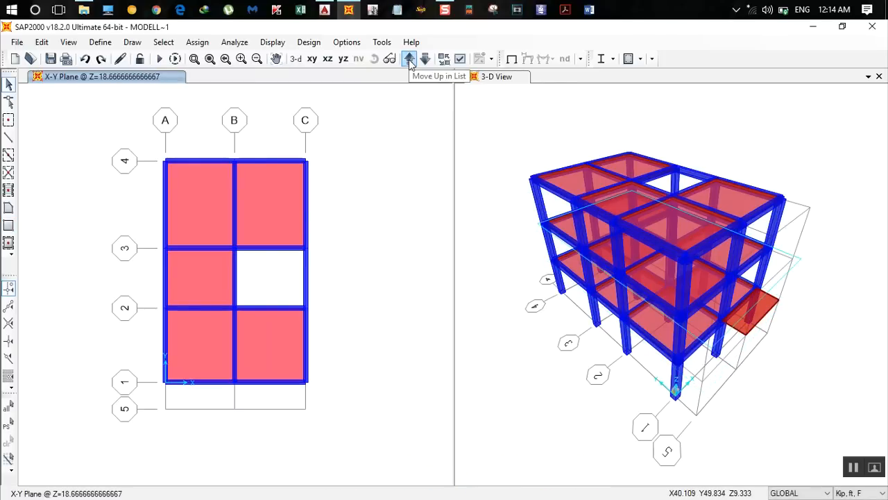
click(409, 59)
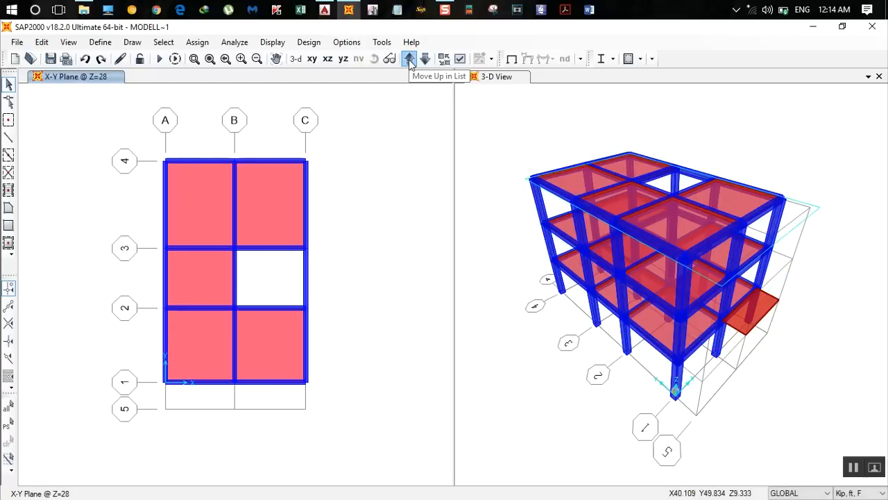
click(410, 60)
click(425, 60)
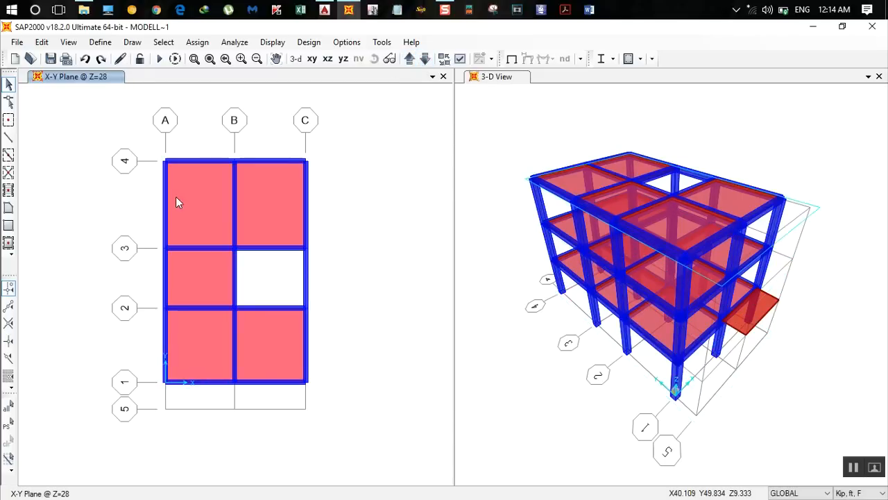
click(12, 227)
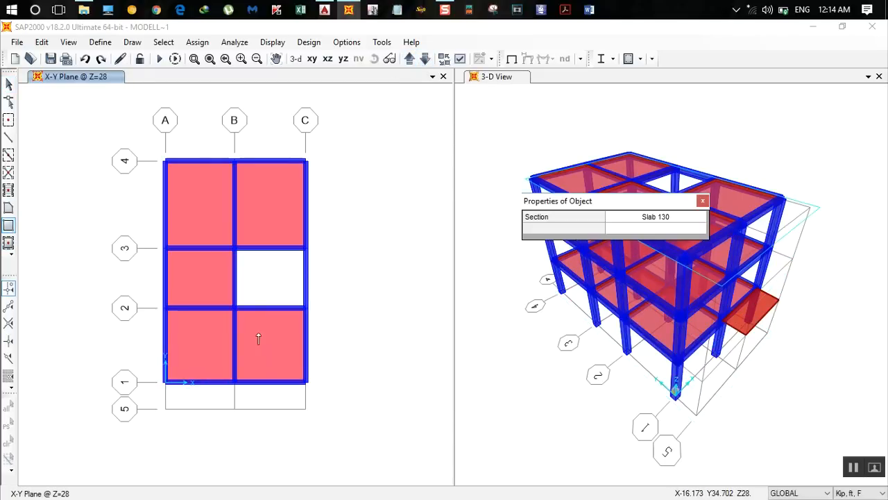
click(235, 383)
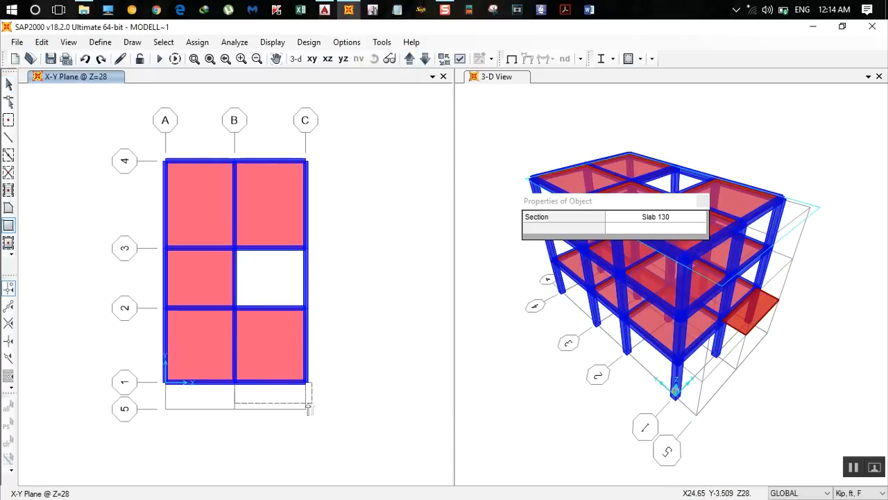
click(306, 409)
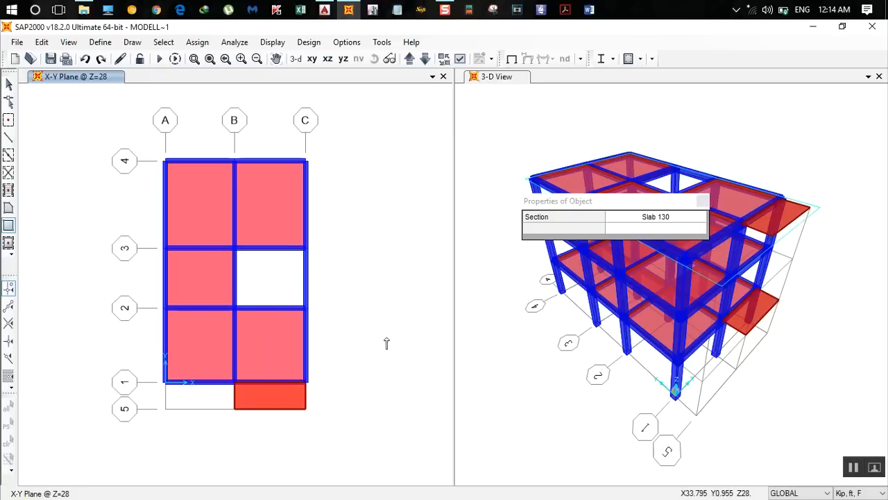
click(703, 201)
Draw the same projecting rectangular slab on the Z=18.667 plan between grid lines B and C, from line 1 to line 5
click(424, 59)
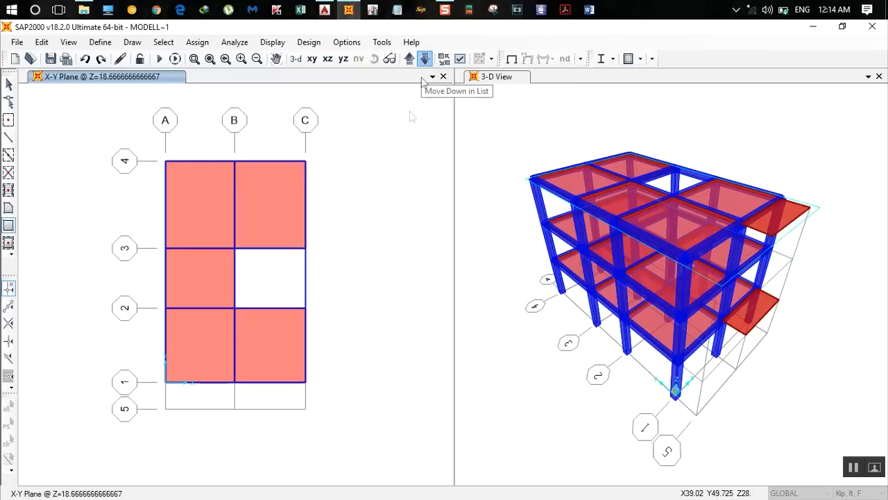
click(235, 382)
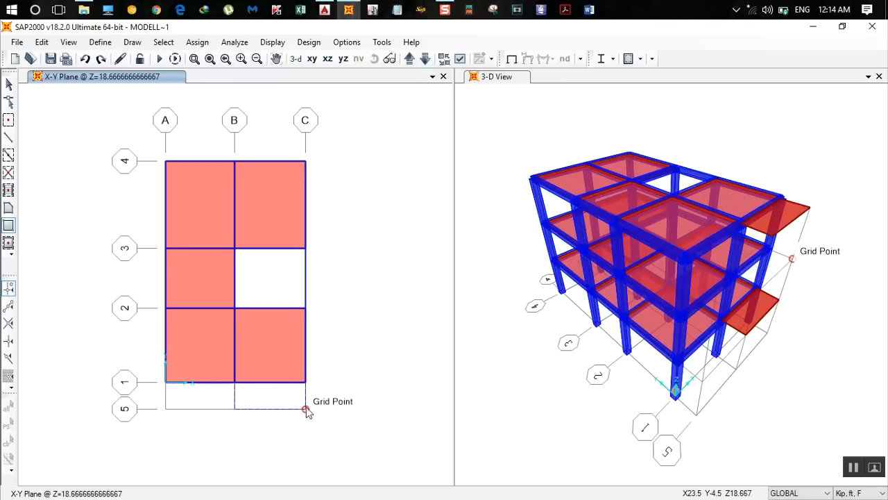
click(306, 408)
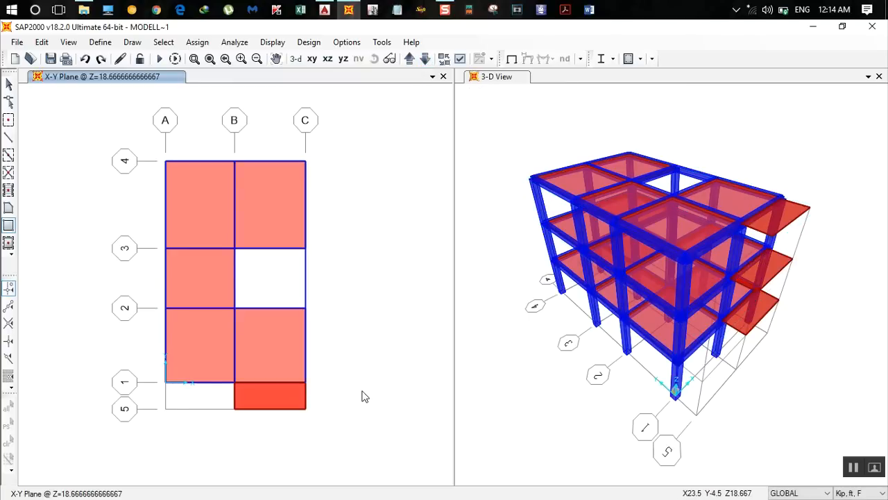
Delete the projecting slab between grid lines B and C on the Z=9.333 plan
click(425, 59)
click(275, 394)
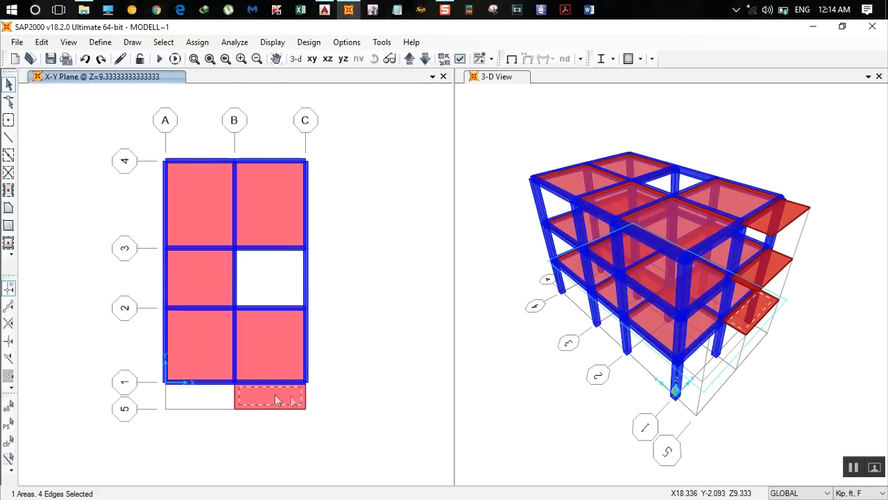
key(Delete)
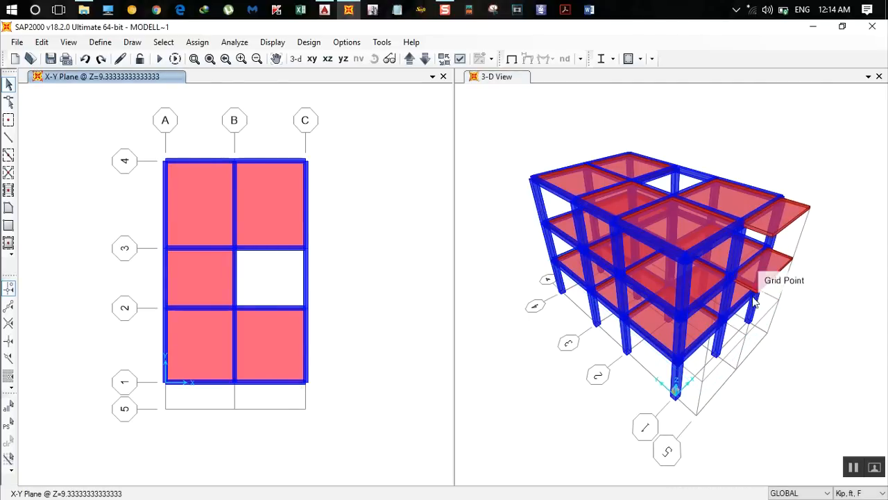
Switch to AutoCAD and compare the floor plans and staircase cover plan, examining the balcony, open terrace and staircase areas
click(325, 10)
scroll(468, 259, down, 3)
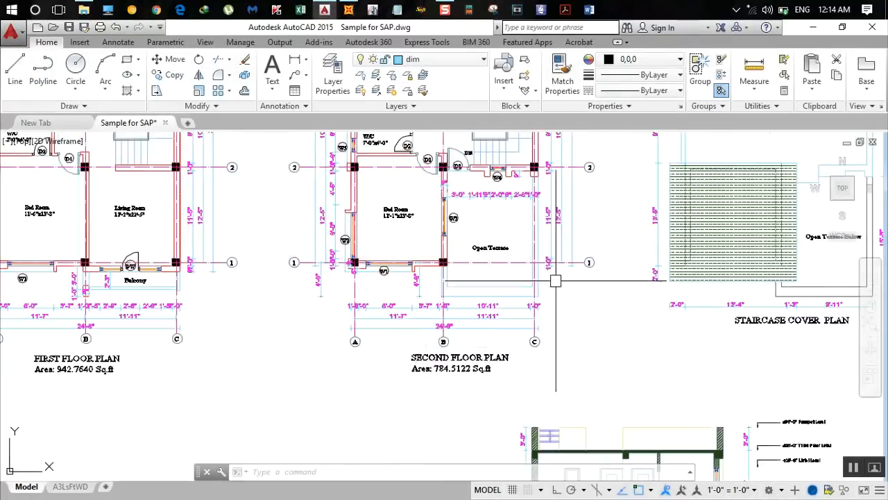
middle_drag(670, 297, 538, 308)
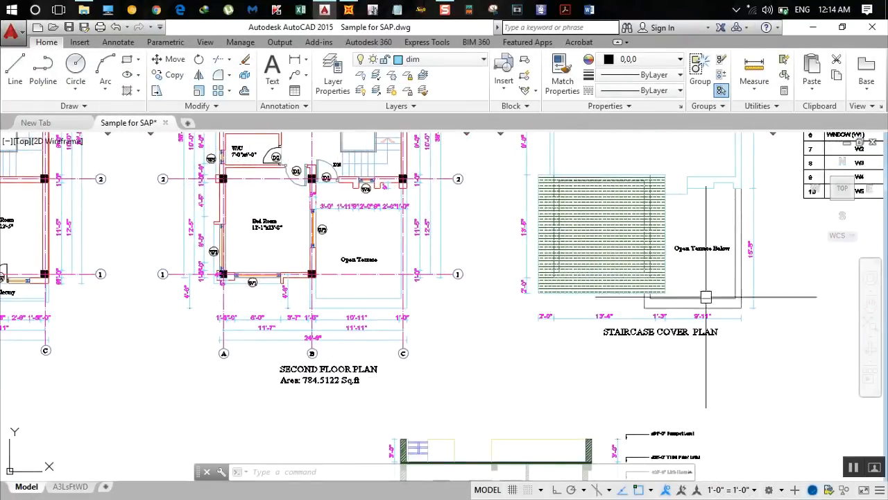
scroll(679, 298, down, 2)
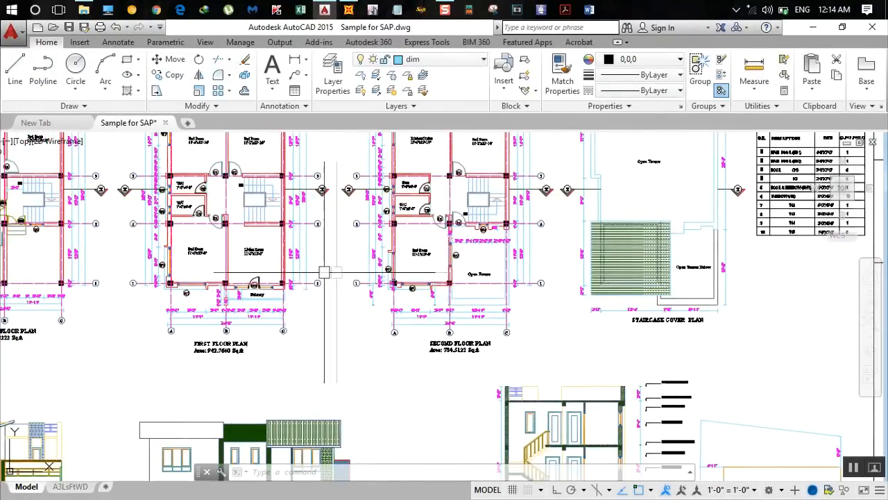
scroll(524, 276, down, 3)
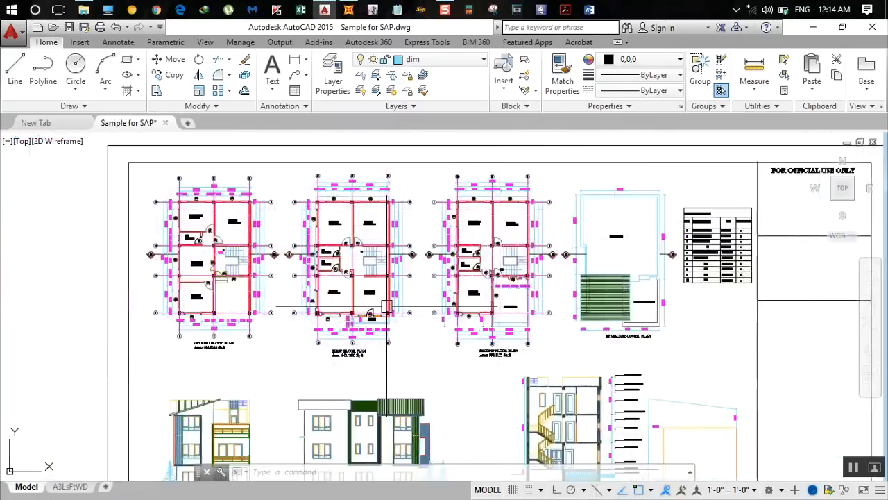
scroll(490, 279, up, 3)
middle_drag(222, 278, 358, 311)
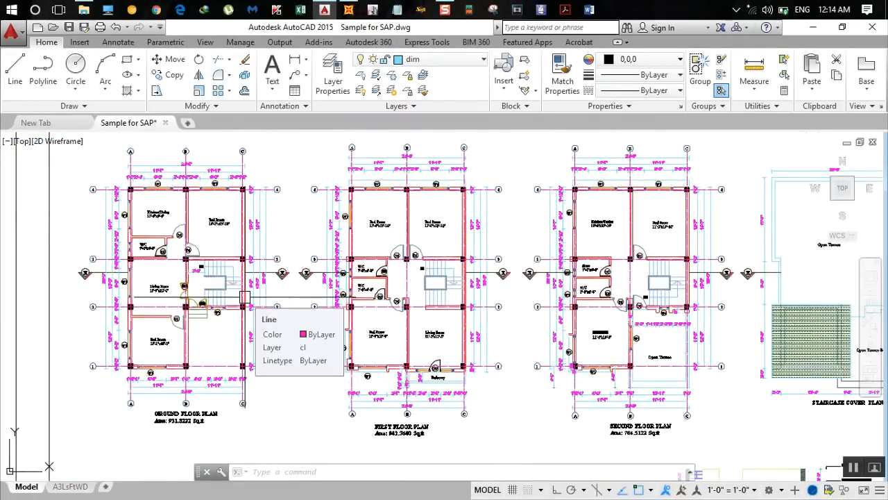
middle_drag(518, 303, 297, 295)
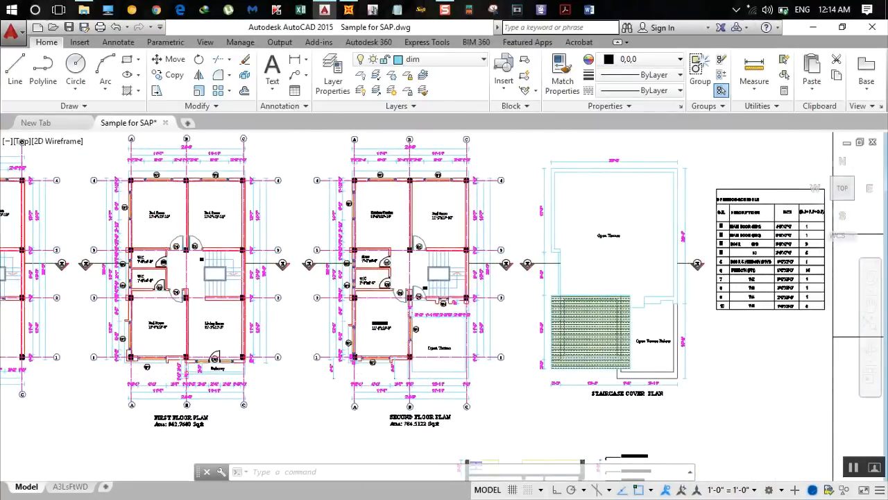
middle_drag(222, 290, 377, 287)
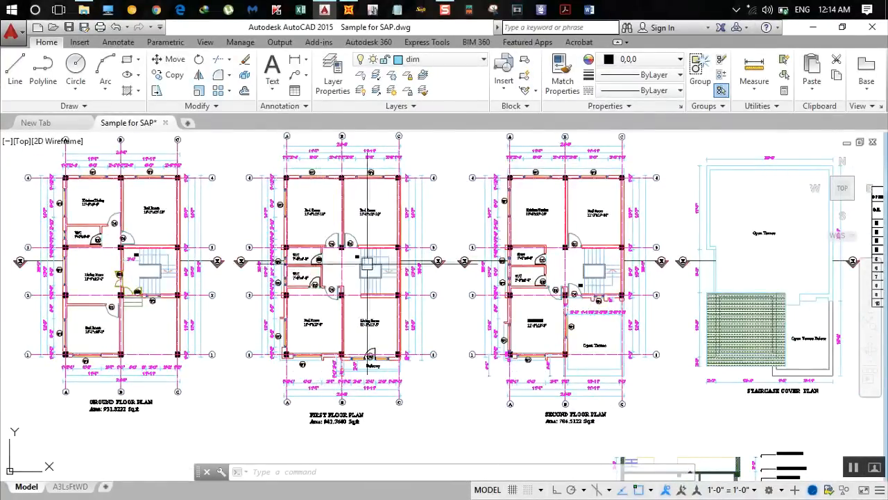
scroll(366, 262, up, 5)
scroll(367, 263, down, 5)
middle_drag(161, 276, 312, 277)
scroll(182, 255, up, 4)
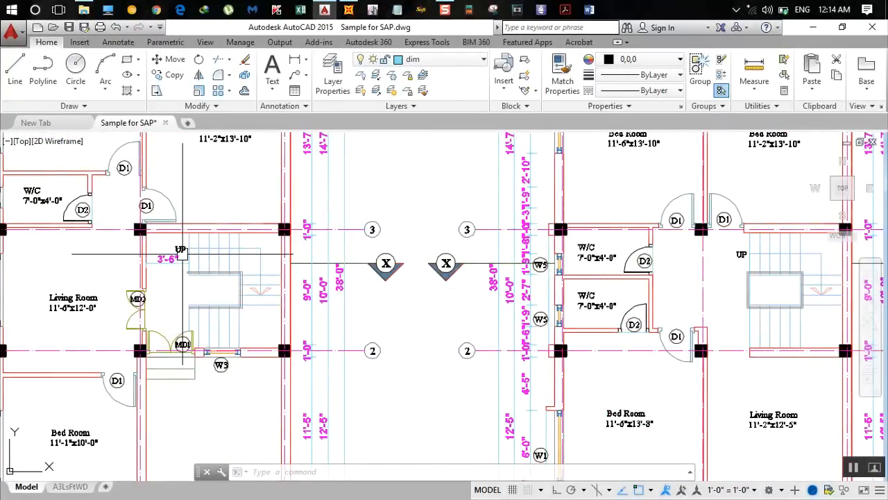
Add a vertical linear dimension from the plinth level to the first mid-flight landing in Section X-X
scroll(295, 280, down, 4)
mouse_move(494, 435)
middle_down()
mouse_move(345, 260)
mouse_move(283, 211)
middle_up()
scroll(474, 376, up, 4)
middle_drag(548, 375, 321, 269)
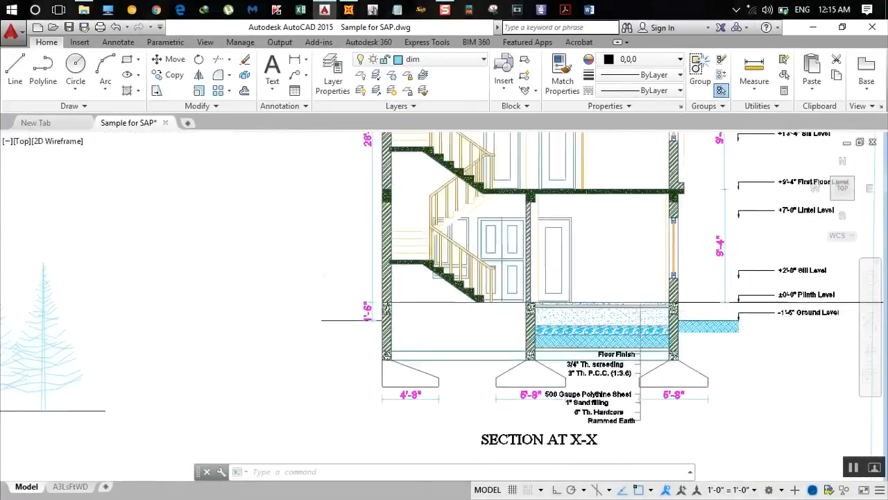
scroll(416, 263, down, 2)
scroll(385, 266, up, 4)
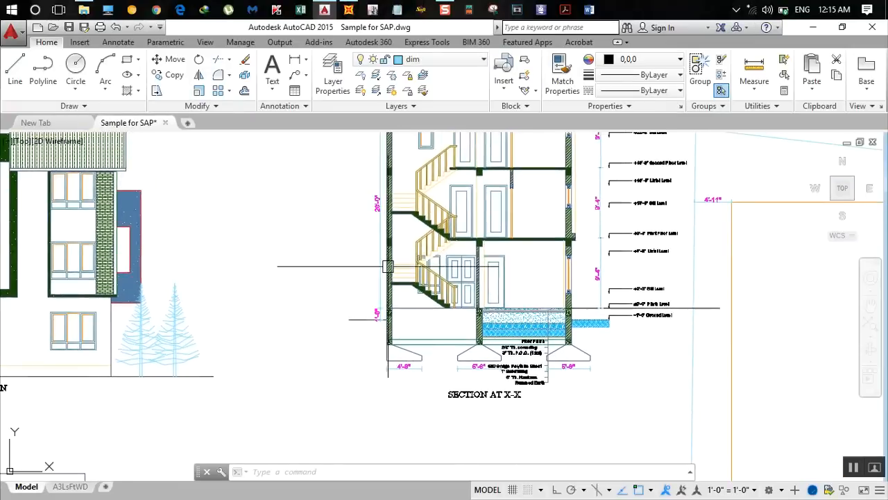
click(295, 61)
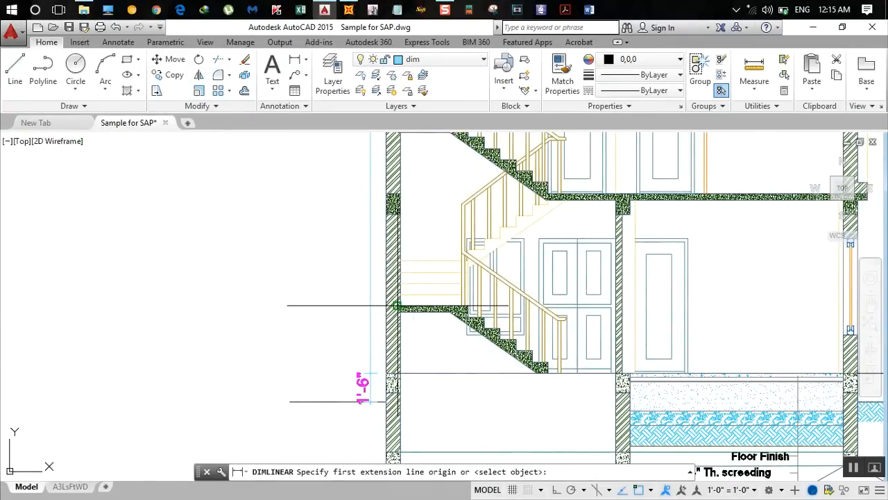
click(400, 305)
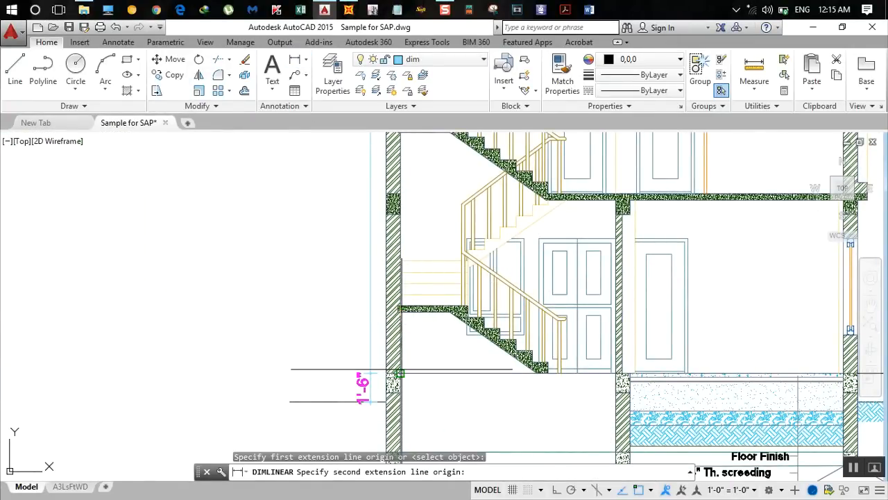
click(401, 373)
click(292, 339)
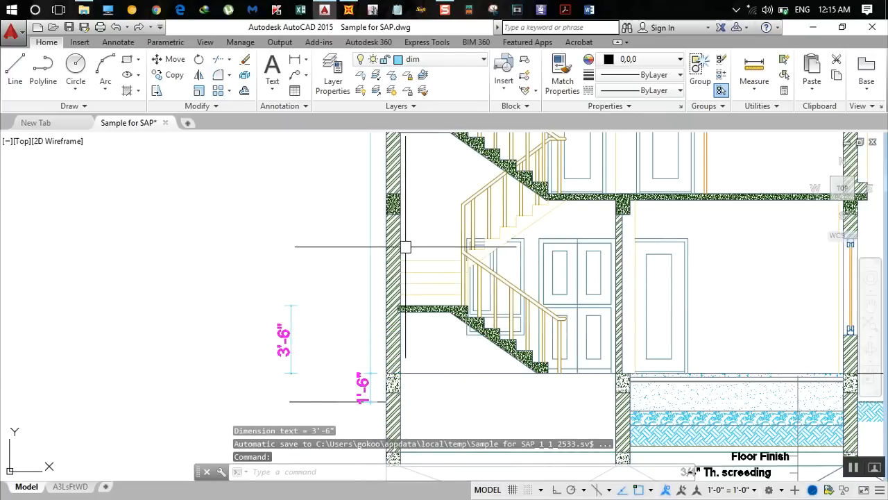
Add a vertical linear dimension between the first mid-flight landing and the first-floor level in Section X-X
click(295, 63)
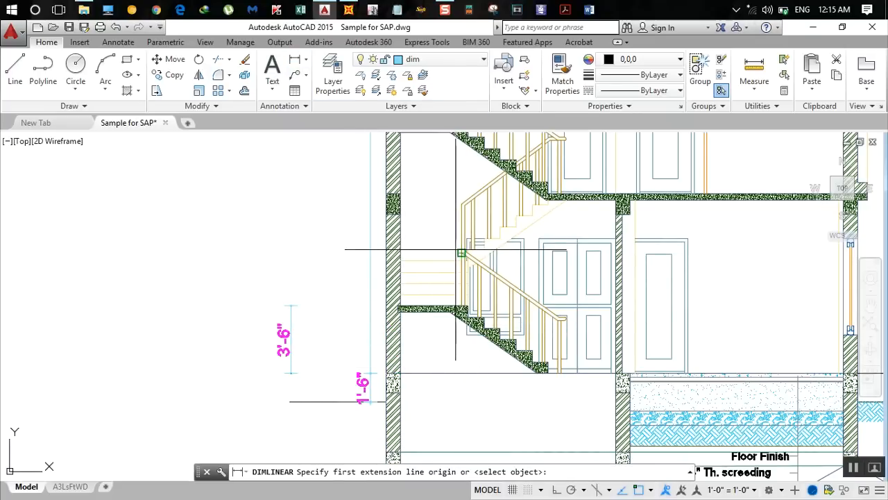
scroll(548, 192, up, 3)
click(548, 194)
scroll(466, 252, down, 5)
scroll(452, 291, up, 5)
click(453, 290)
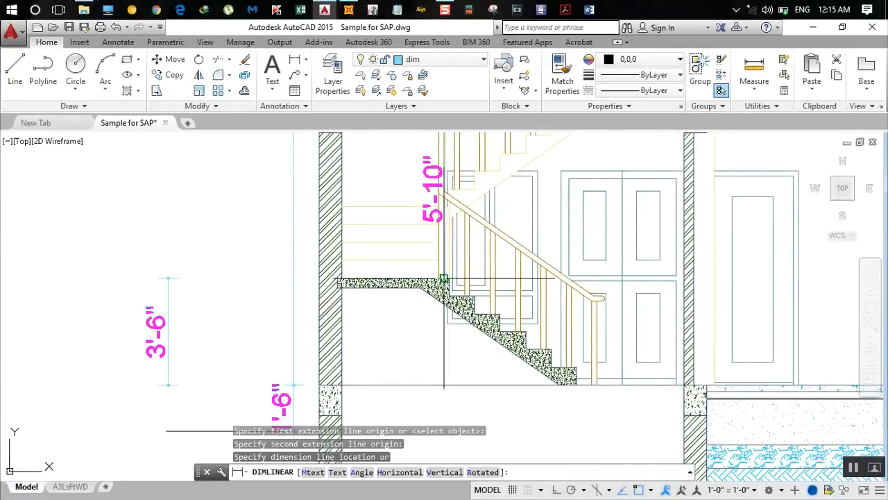
click(169, 280)
scroll(264, 280, down, 5)
middle_drag(265, 280, 256, 307)
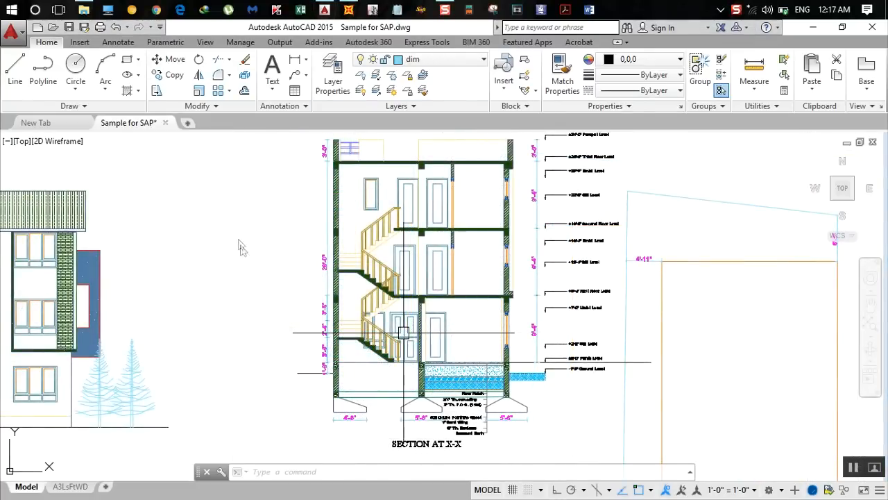
Compare the staircase in the floor plans with Section X-X, examining the landing and flight positions
click(349, 9)
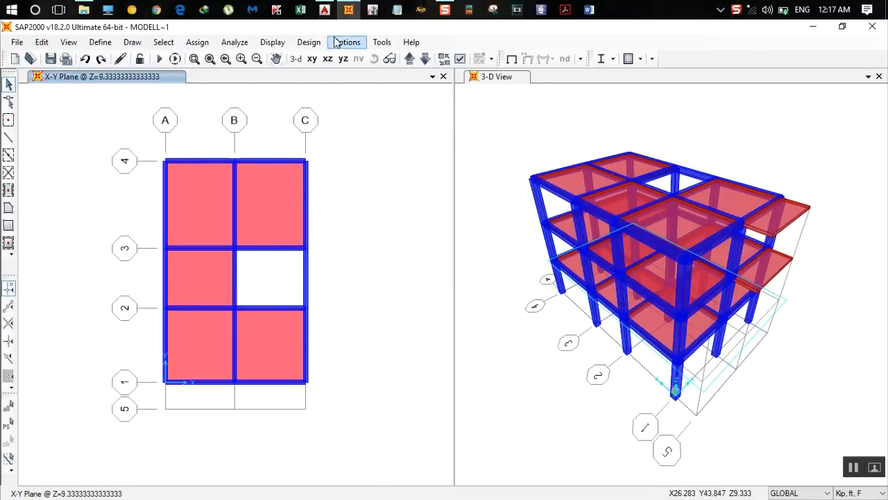
click(324, 9)
mouse_move(252, 248)
middle_down()
mouse_move(333, 333)
mouse_move(269, 255)
mouse_move(431, 330)
middle_up()
scroll(332, 333, down, 5)
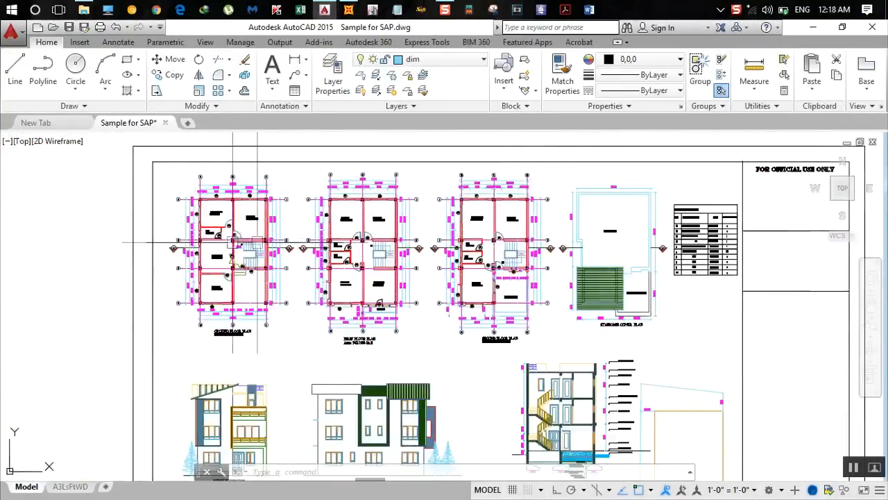
scroll(250, 249, up, 7)
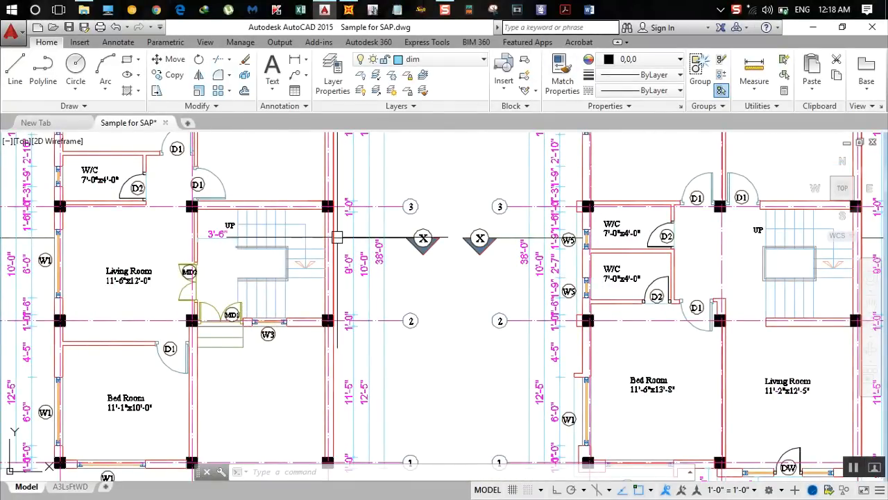
scroll(229, 243, up, 2)
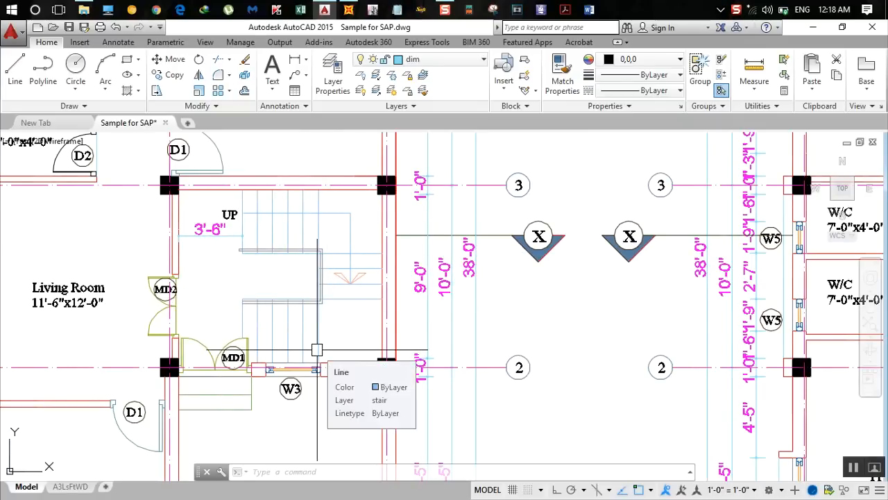
scroll(318, 350, down, 6)
middle_drag(561, 289, 378, 233)
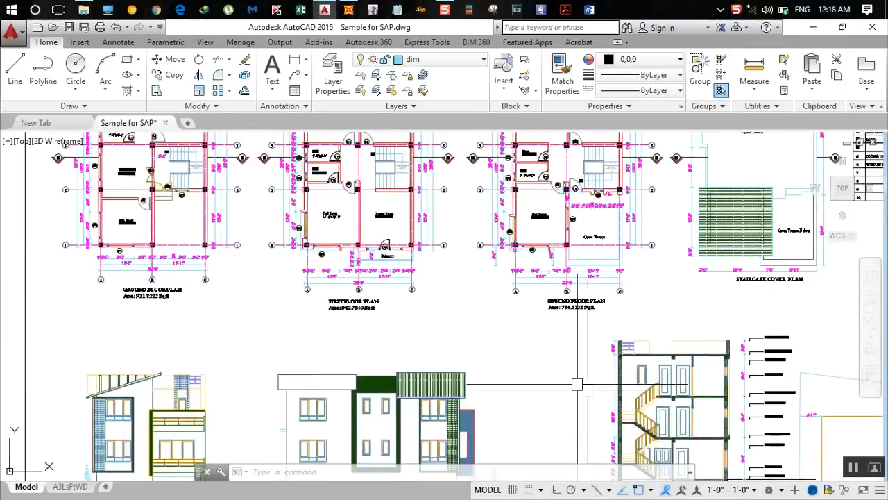
scroll(445, 312, up, 6)
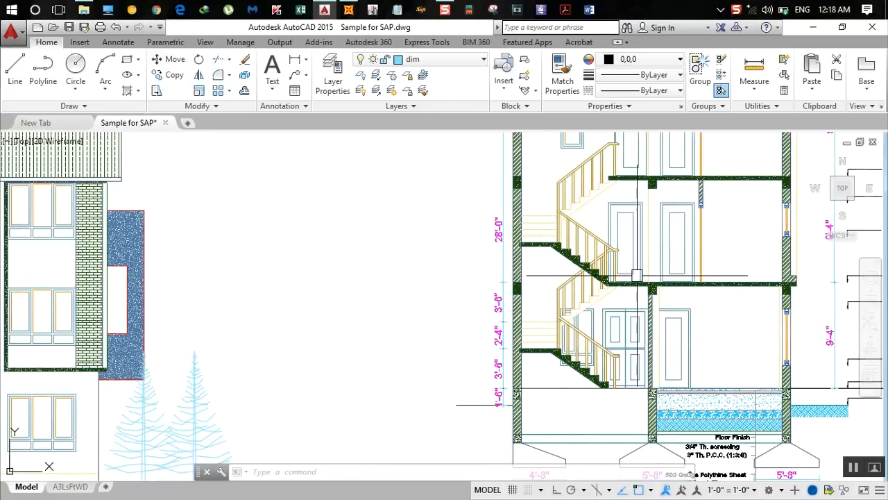
scroll(527, 326, down, 5)
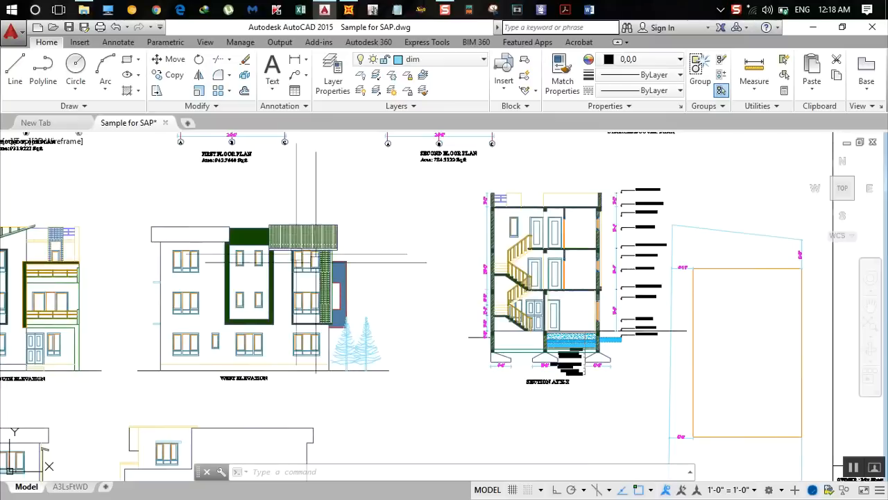
middle_drag(372, 338, 479, 438)
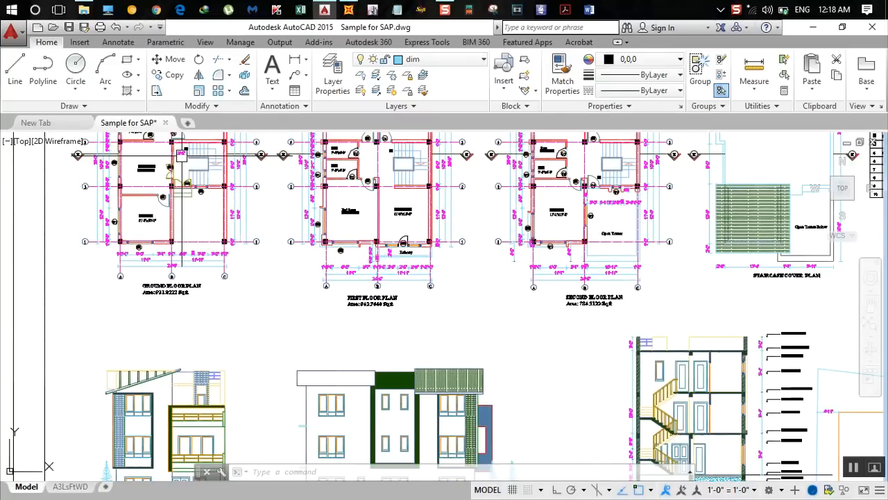
scroll(179, 154, up, 5)
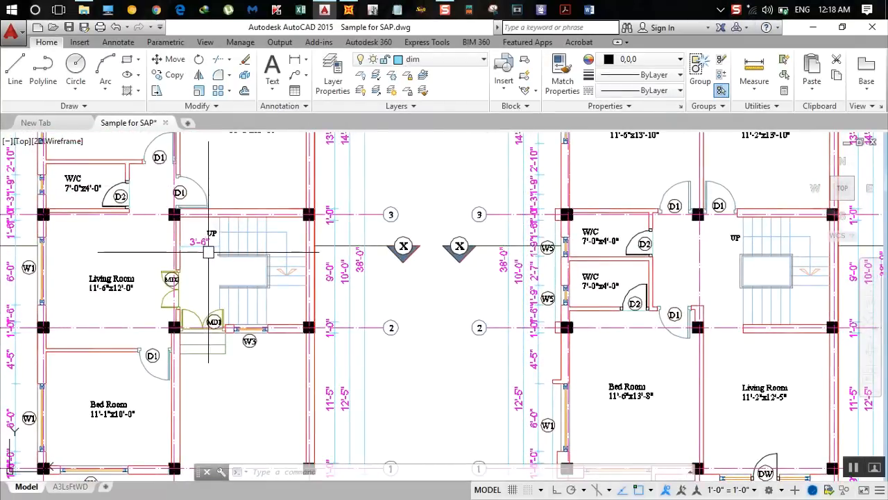
scroll(208, 252, down, 5)
middle_drag(233, 165, 255, 230)
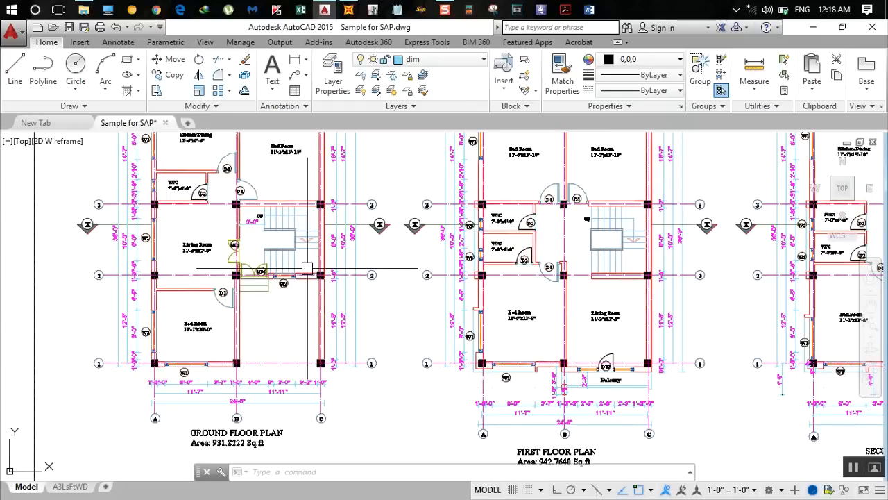
scroll(248, 236, up, 2)
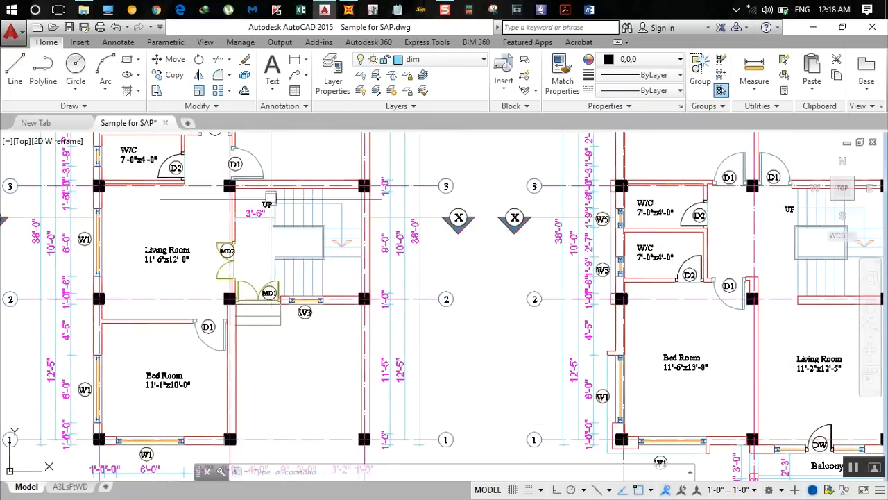
scroll(294, 257, down, 3)
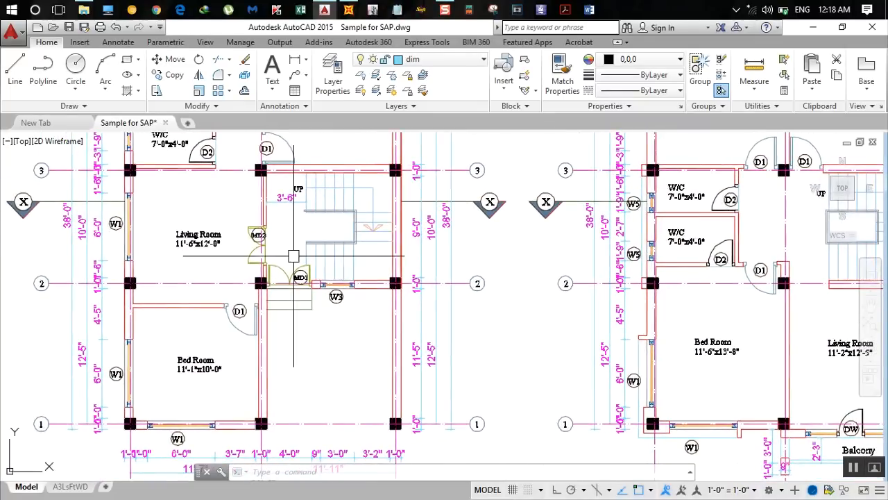
Dimension the horizontal distance from grid point A-1 to the staircase landing edge, placing the dimension below the ground floor plan title
click(295, 59)
scroll(208, 350, up, 3)
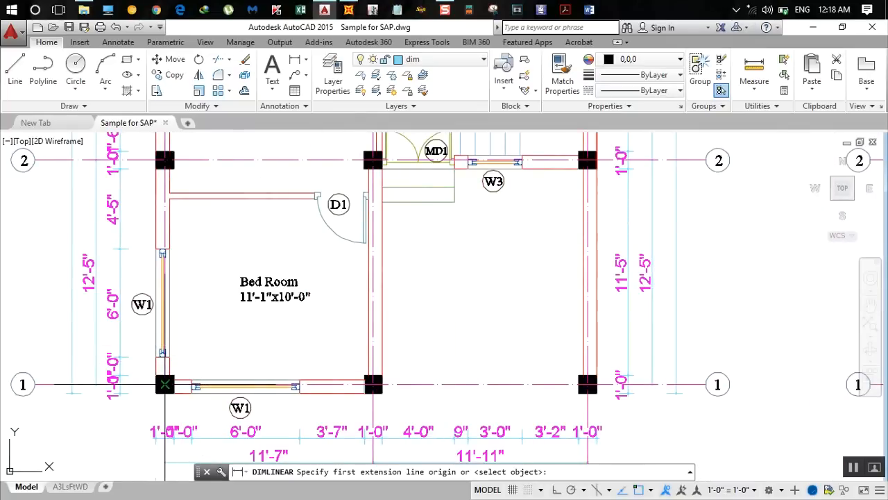
click(164, 383)
middle_drag(417, 288, 450, 431)
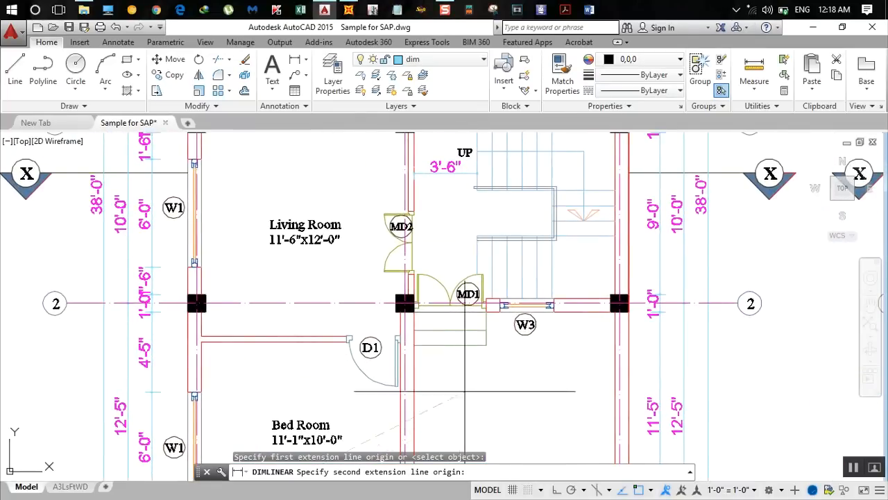
scroll(474, 248, up, 2)
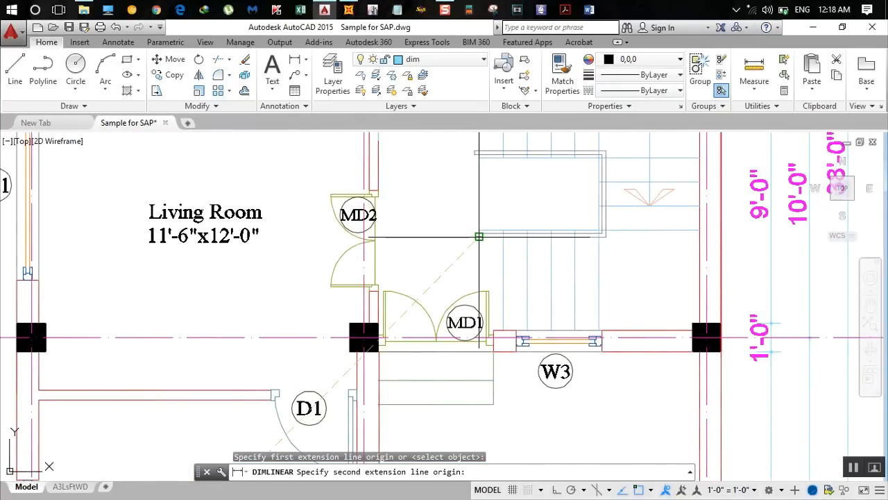
click(493, 350)
scroll(489, 334, down, 3)
mouse_move(492, 368)
middle_down()
mouse_move(516, 228)
mouse_move(533, 191)
middle_up()
middle_drag(515, 278, 537, 134)
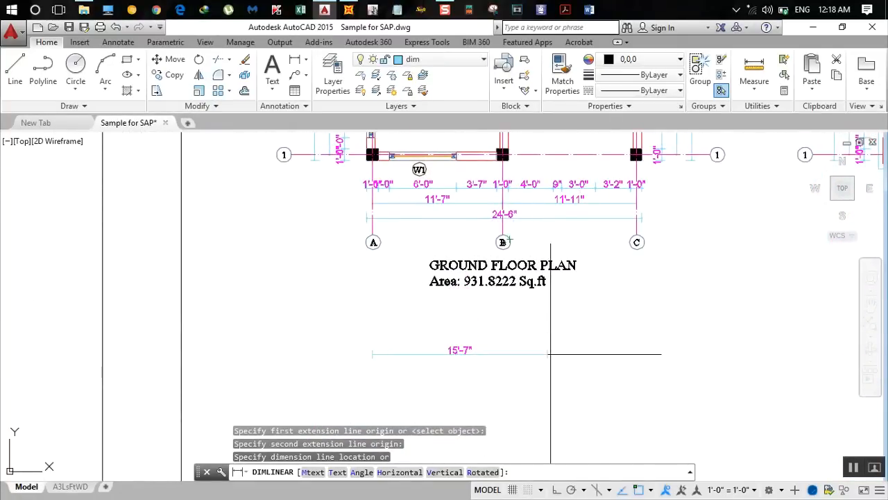
click(535, 353)
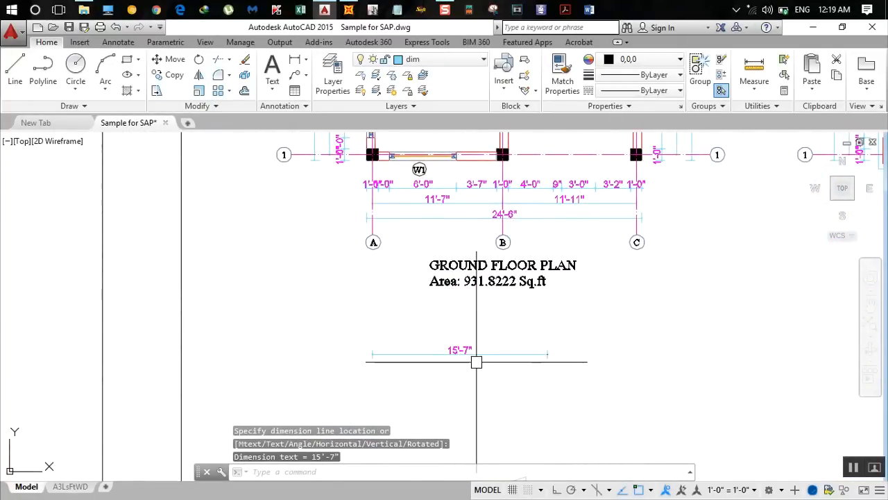
scroll(506, 254, down, 2)
middle_drag(531, 206, 526, 377)
scroll(524, 228, up, 2)
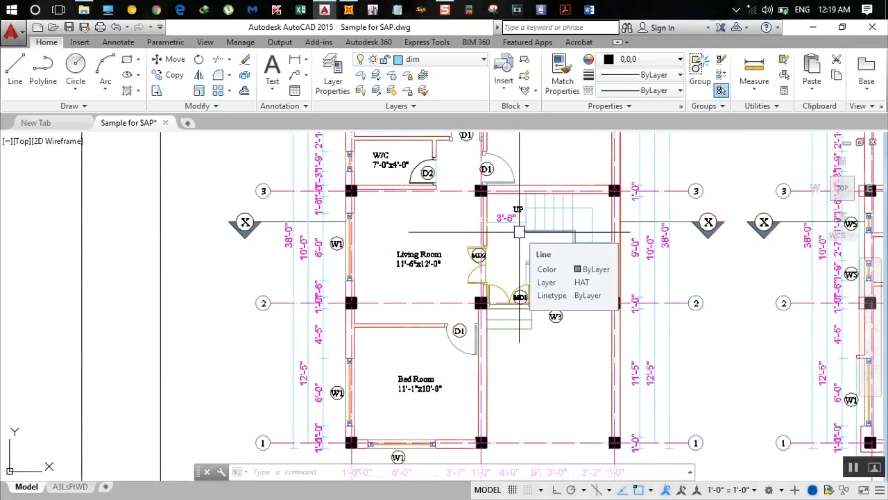
Switch to SAP2000 and add X grid line D at ordinate 15+7/12 ft to the global grid system
click(348, 10)
click(165, 162)
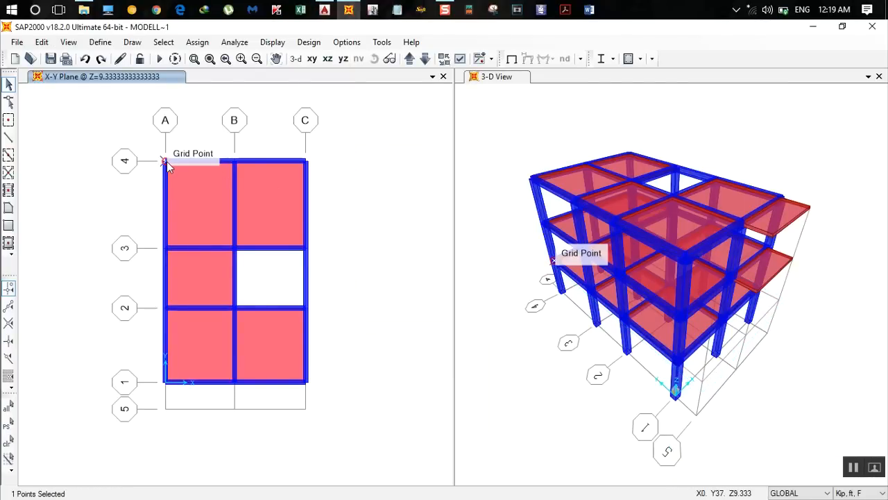
double_click(167, 164)
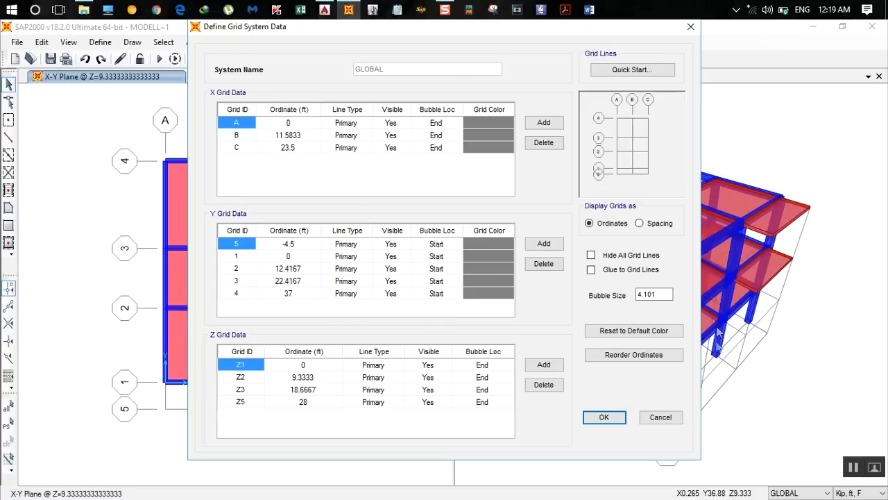
click(543, 122)
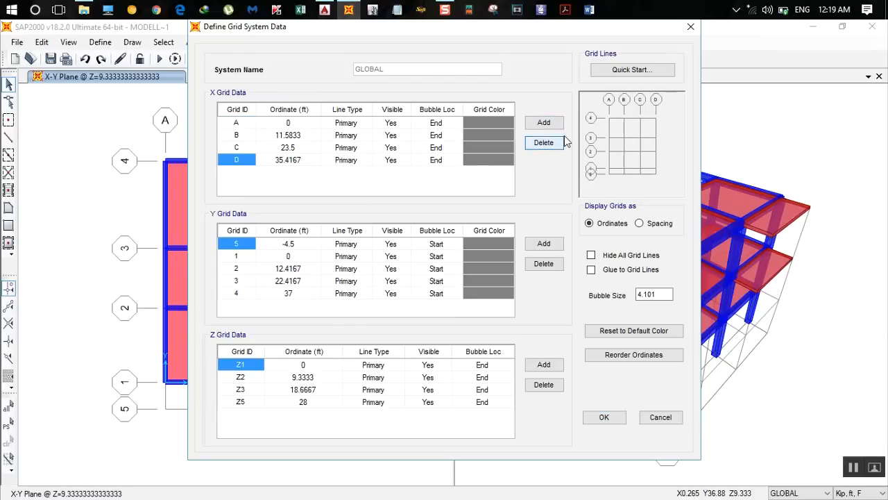
click(285, 160)
text(1)
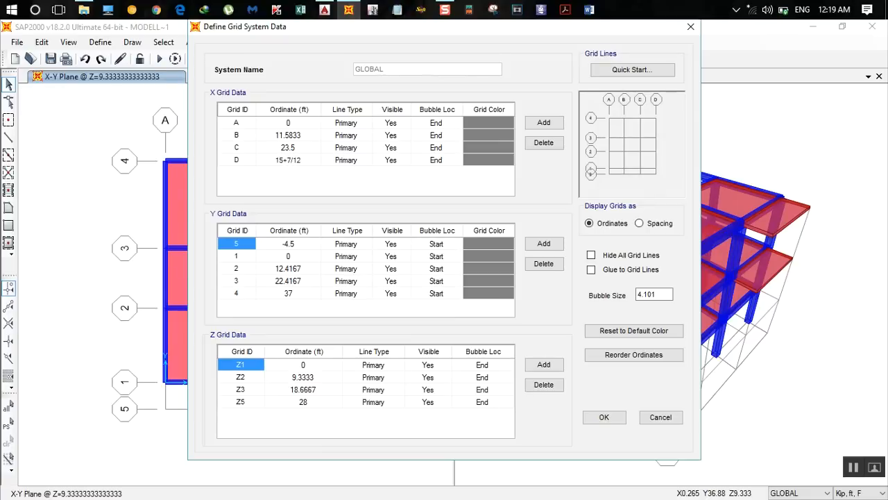
text(5+7/12)
key(Return)
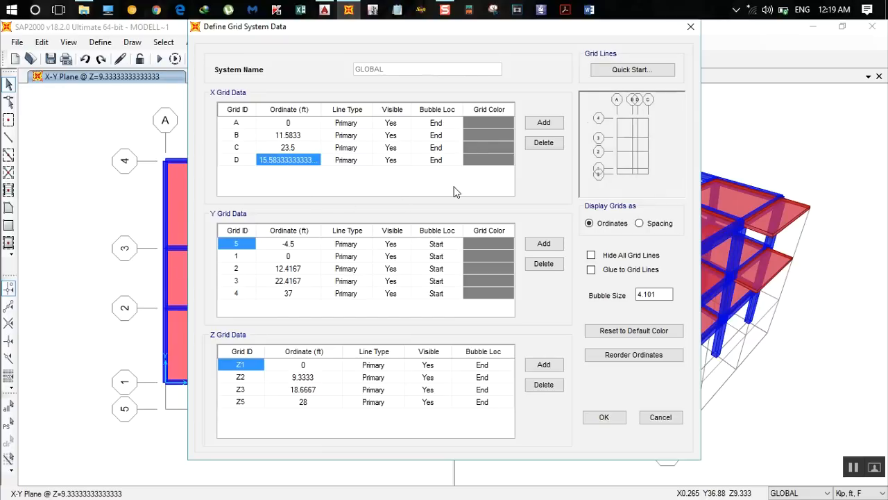
Switch to AutoCAD and dimension the stair well's horizontal width on the ground floor plan, placing it beside the 15'-7" dimension below the title
click(325, 10)
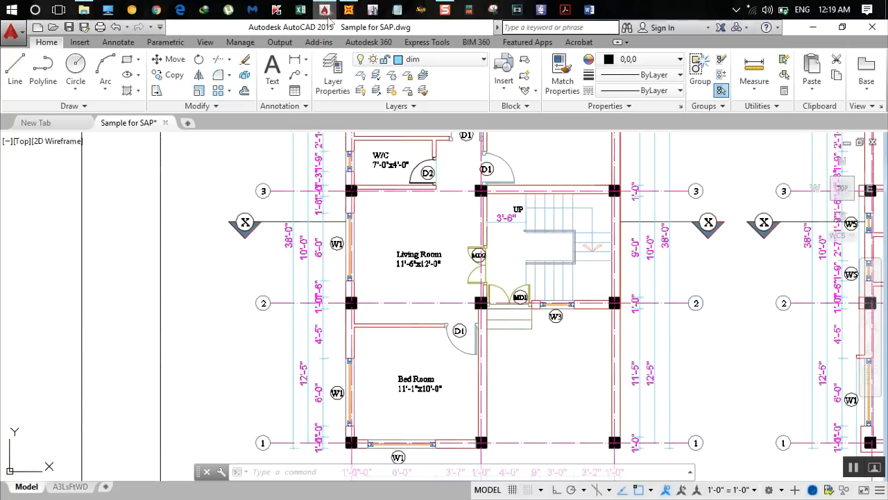
scroll(415, 258, down, 3)
mouse_move(416, 261)
middle_down()
mouse_move(367, 318)
mouse_move(359, 309)
middle_up()
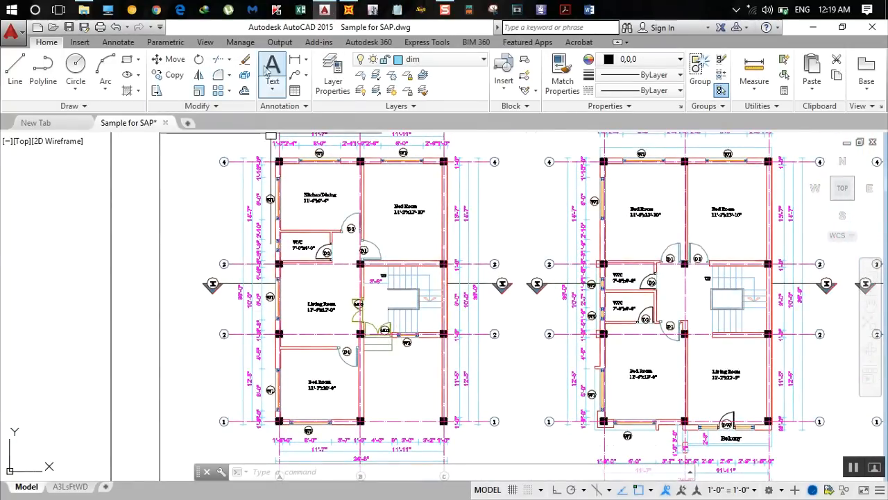
click(295, 59)
scroll(429, 296, up, 4)
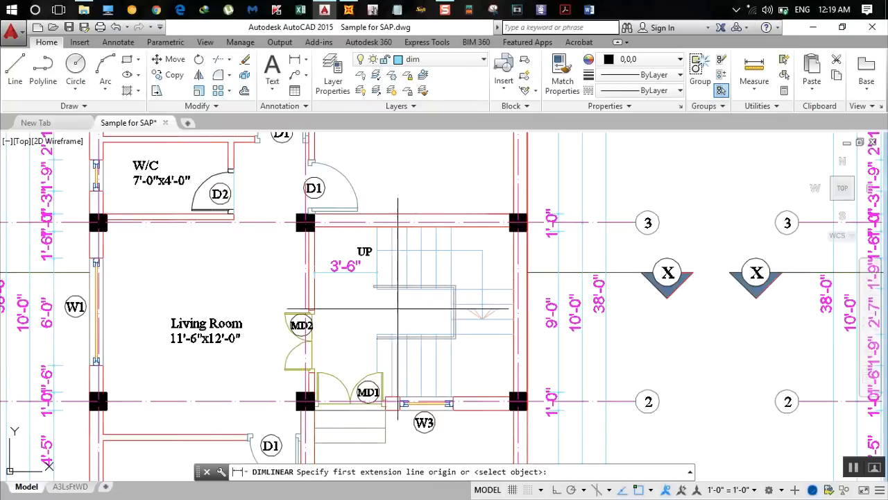
scroll(375, 319, up, 2)
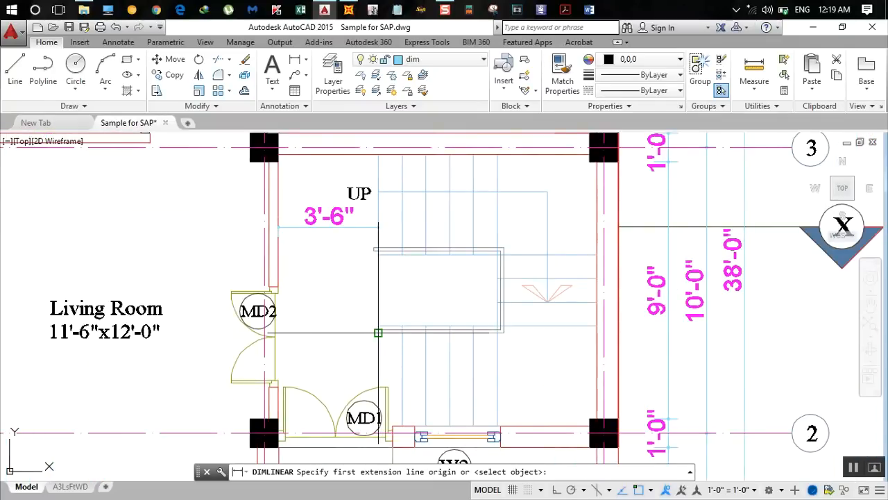
click(378, 332)
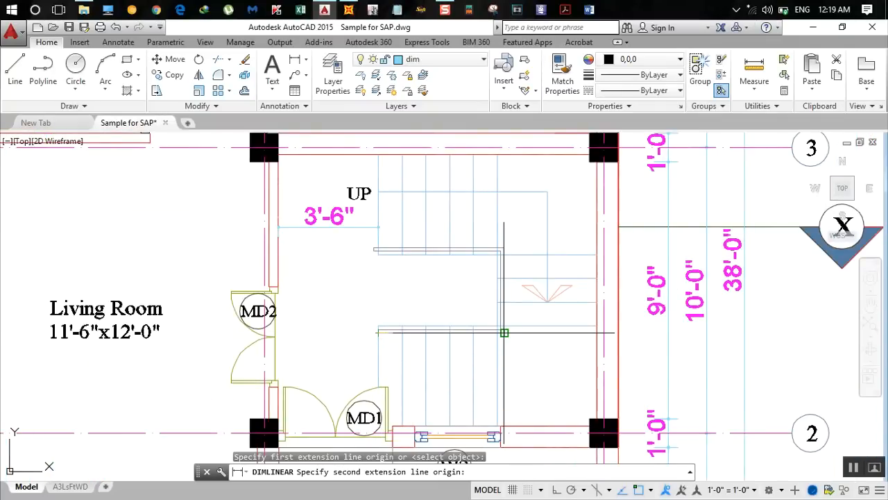
scroll(504, 333, up, 3)
click(506, 331)
scroll(506, 331, down, 8)
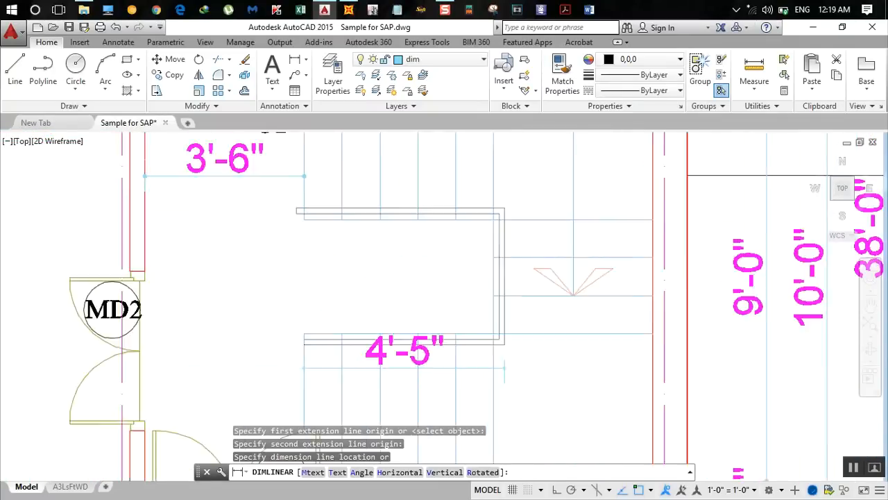
scroll(539, 347, up, 5)
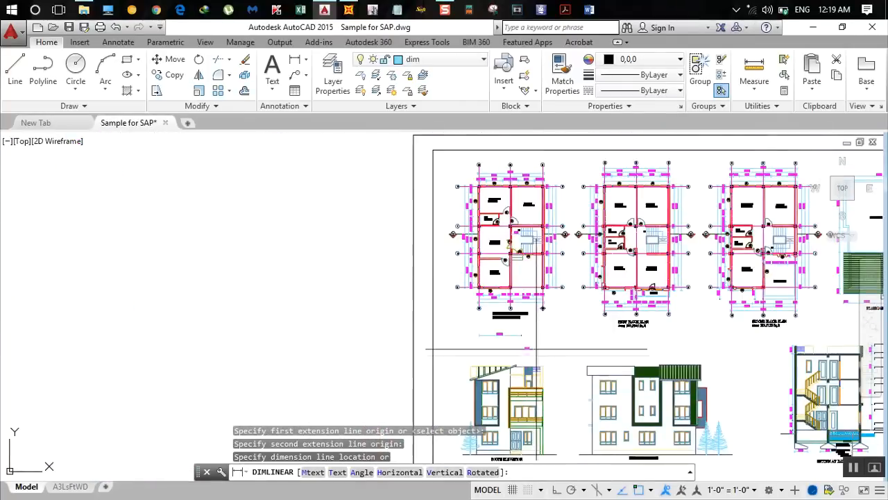
click(542, 313)
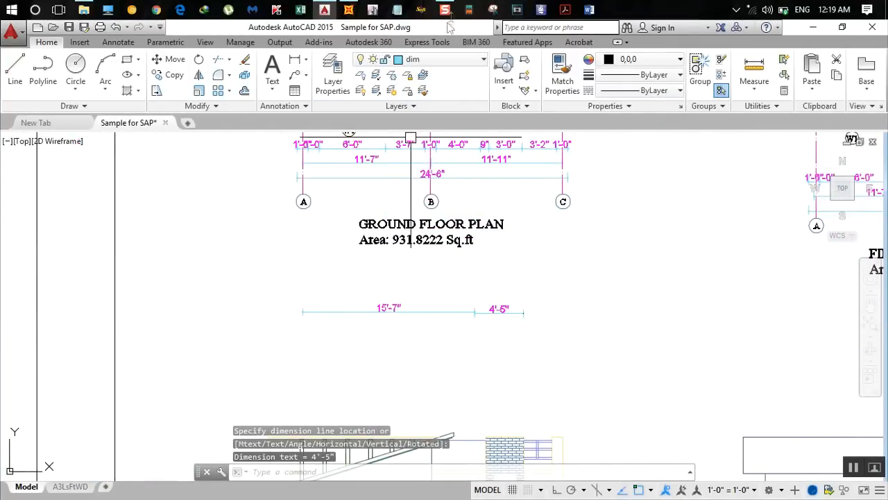
Switch to SAP2000, add X grid line E at ordinate 15.5833+4+5/12 ft, and apply the grid changes
click(349, 10)
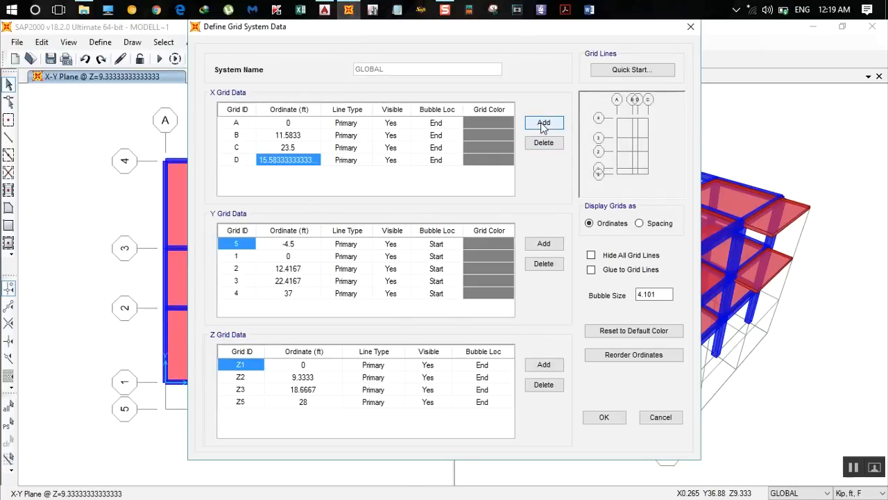
click(542, 123)
click(301, 174)
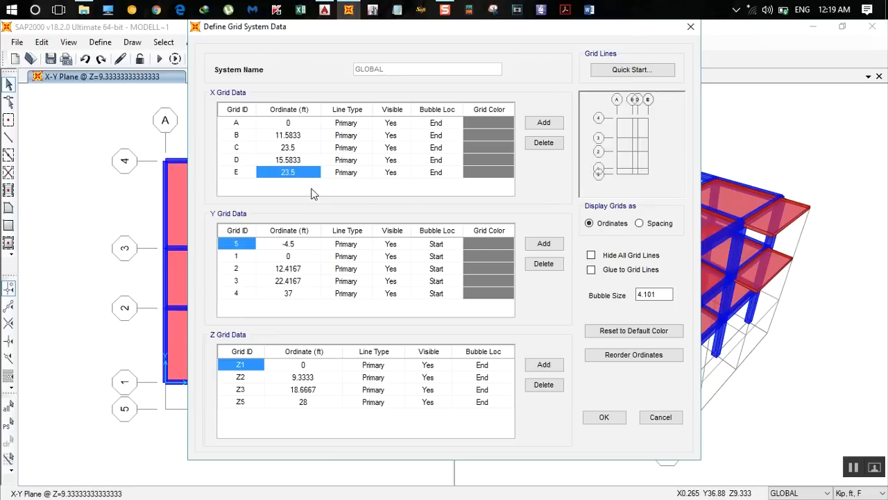
text(15)
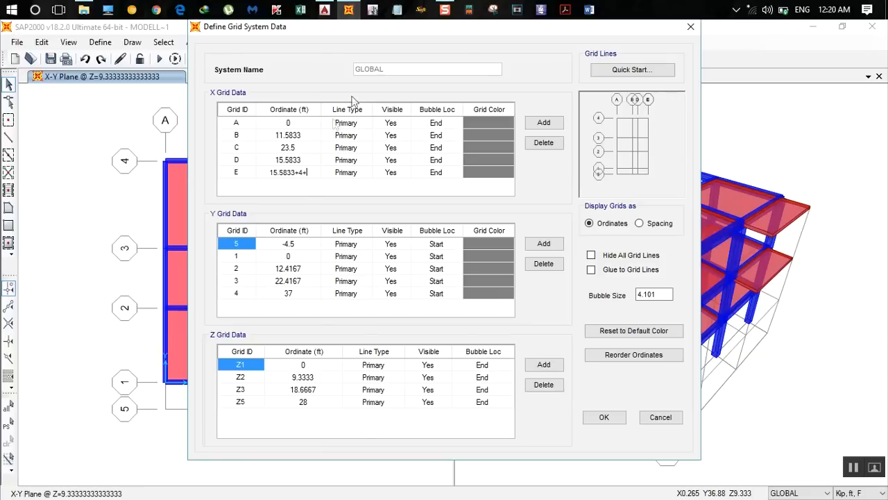
click(325, 10)
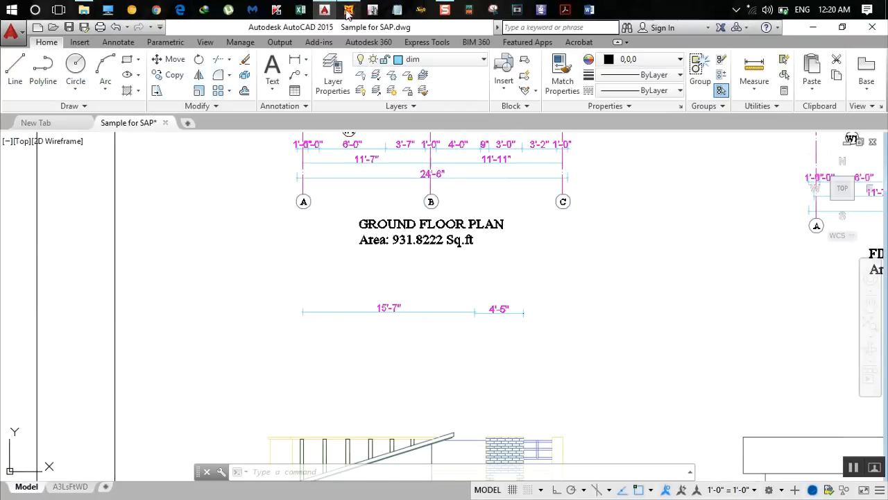
click(348, 10)
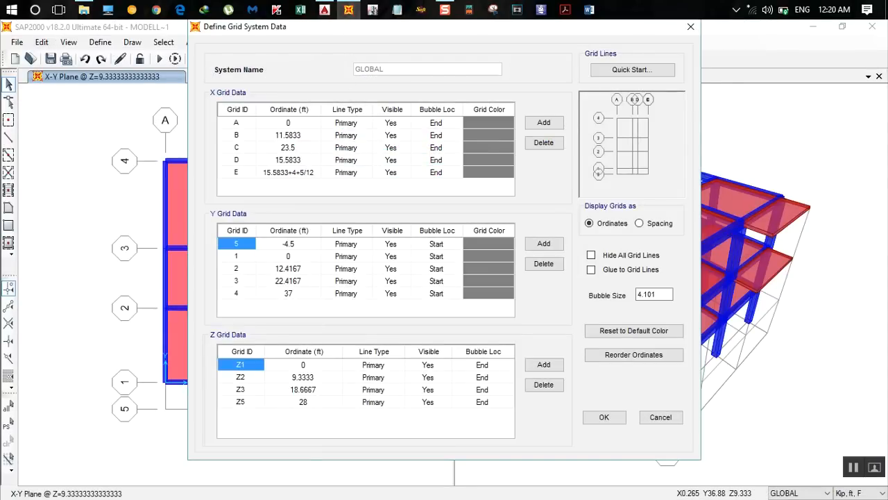
key(Return)
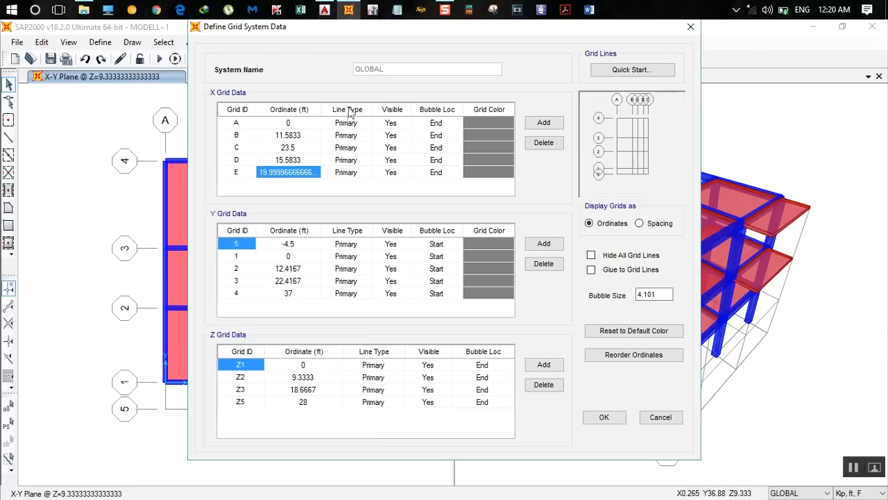
click(606, 419)
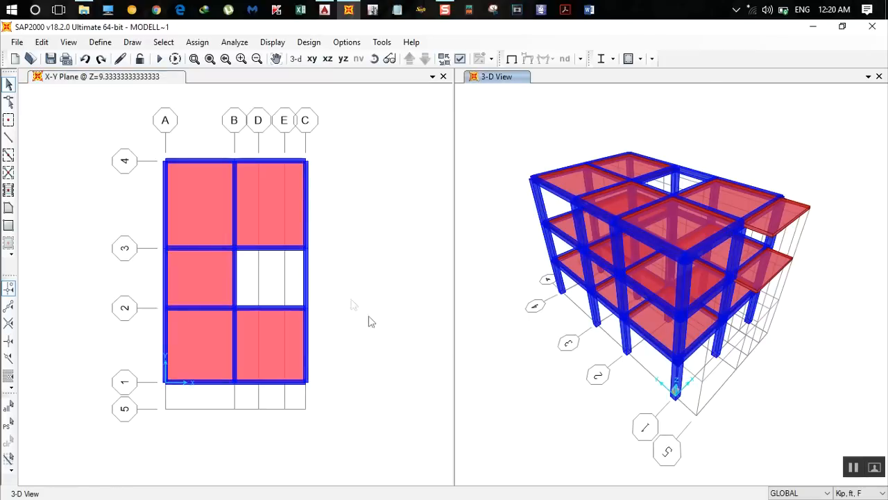
click(250, 277)
click(248, 277)
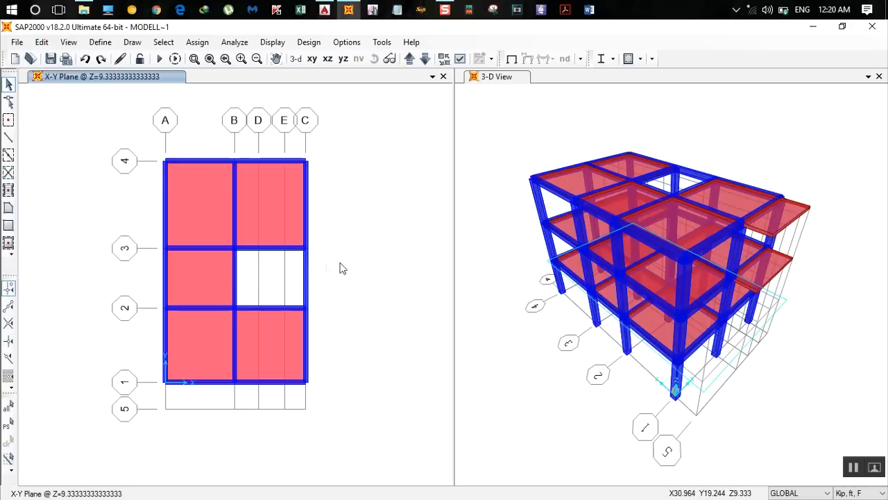
Switch to AutoCAD and dimension the vertical distance from grid point C-1 to the stair well's lower corner, placing it outside the ground floor plan
click(324, 10)
middle_drag(475, 259, 494, 454)
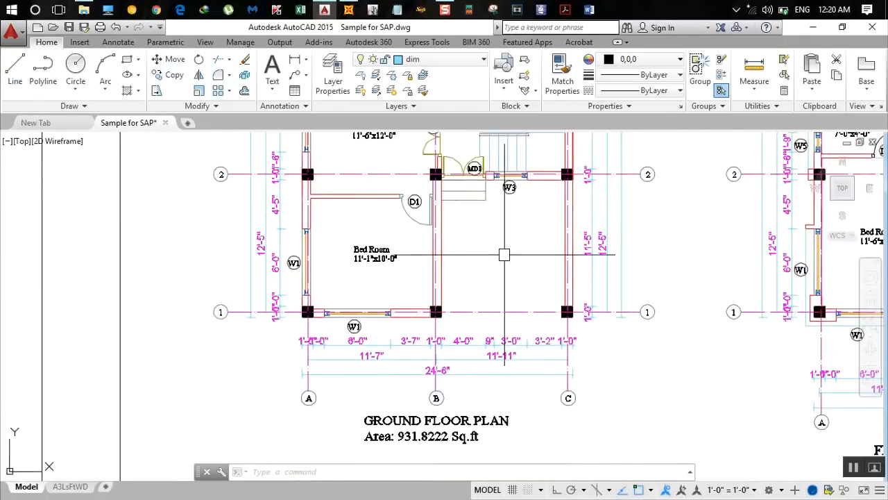
scroll(506, 252, down, 5)
scroll(511, 297, up, 7)
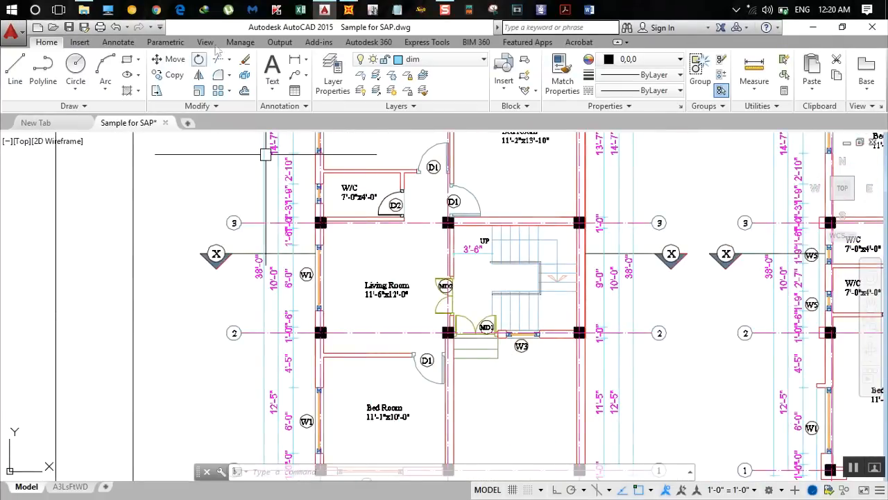
click(295, 59)
scroll(353, 230, down, 4)
scroll(287, 349, up, 8)
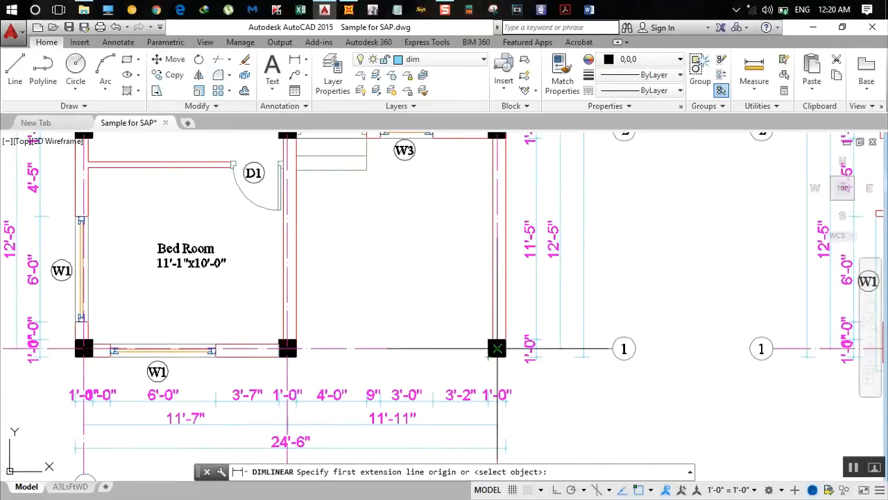
click(492, 351)
scroll(448, 278, down, 5)
scroll(466, 329, up, 3)
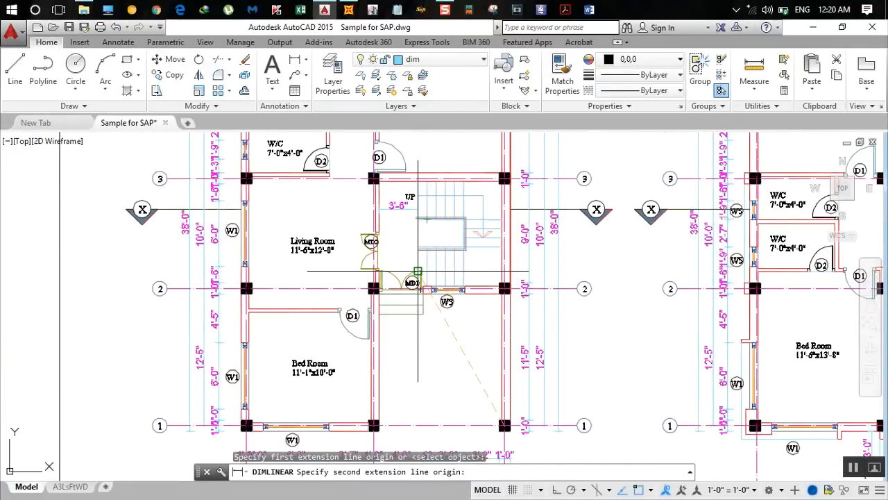
scroll(455, 300, up, 4)
mouse_move(463, 299)
middle_down()
mouse_move(483, 367)
mouse_move(499, 384)
middle_up()
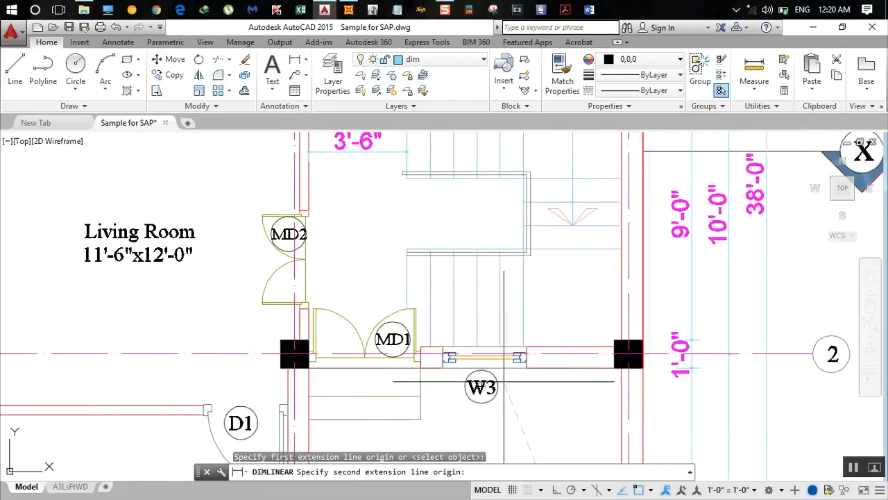
click(530, 255)
middle_drag(800, 275, 662, 200)
click(746, 204)
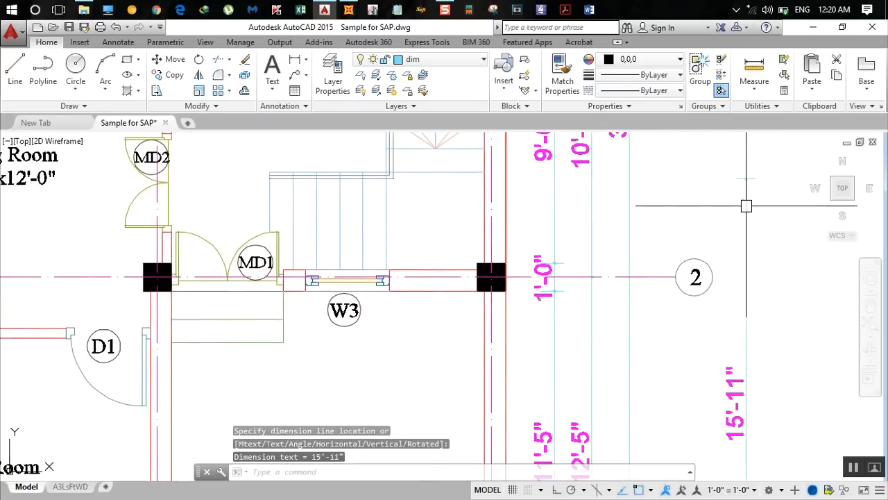
Switch to SAP2000, add a Y grid line at ordinate 15+11/12 ft to the global grid system, and append another Y grid row
click(348, 9)
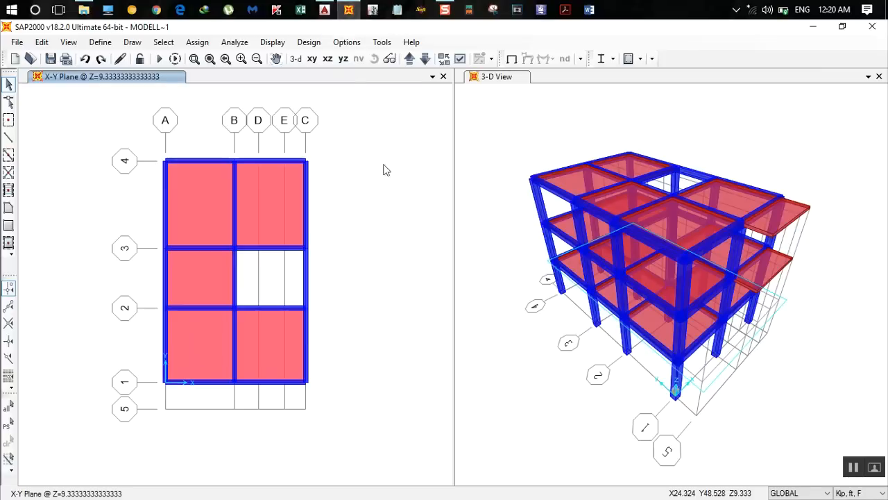
double_click(306, 162)
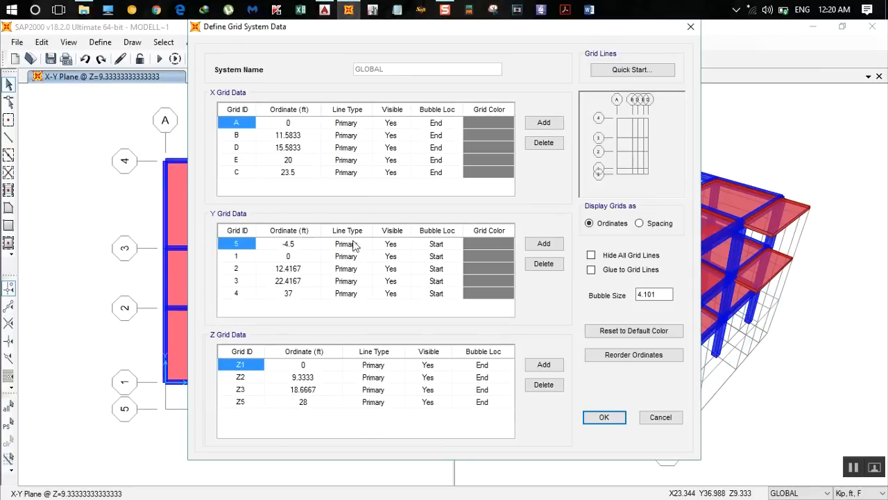
click(555, 245)
click(288, 307)
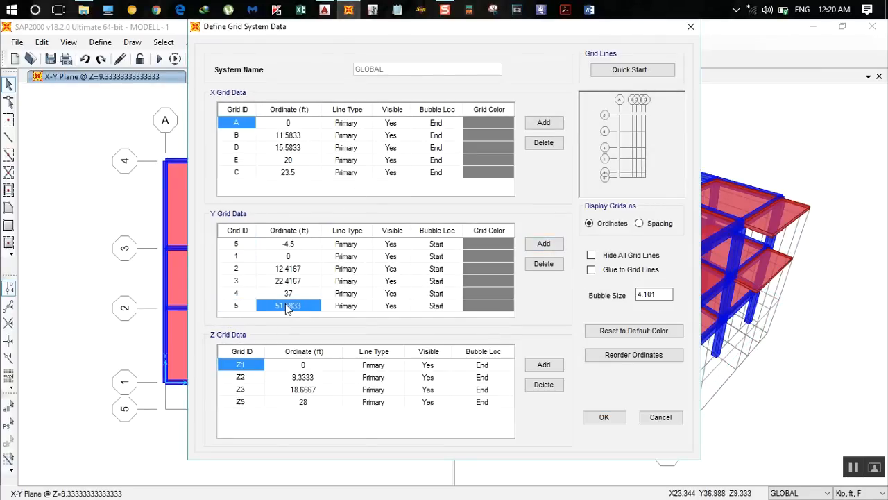
key(BackSpace)
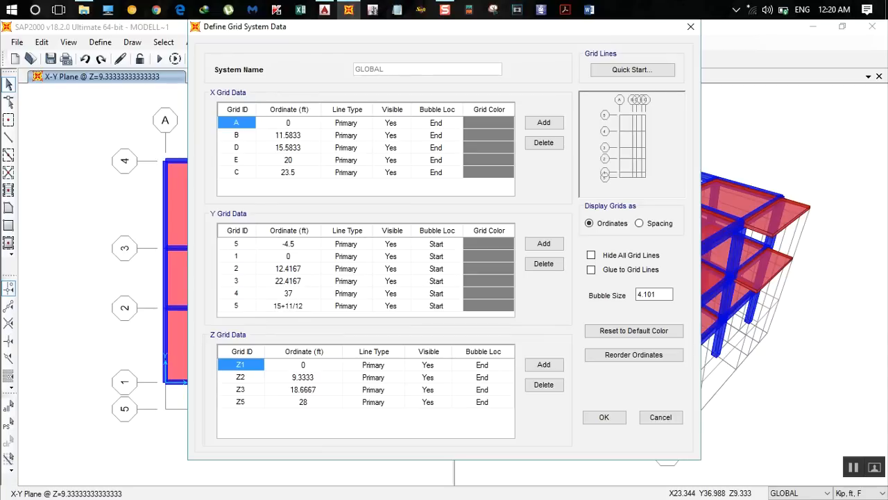
key(Return)
click(544, 244)
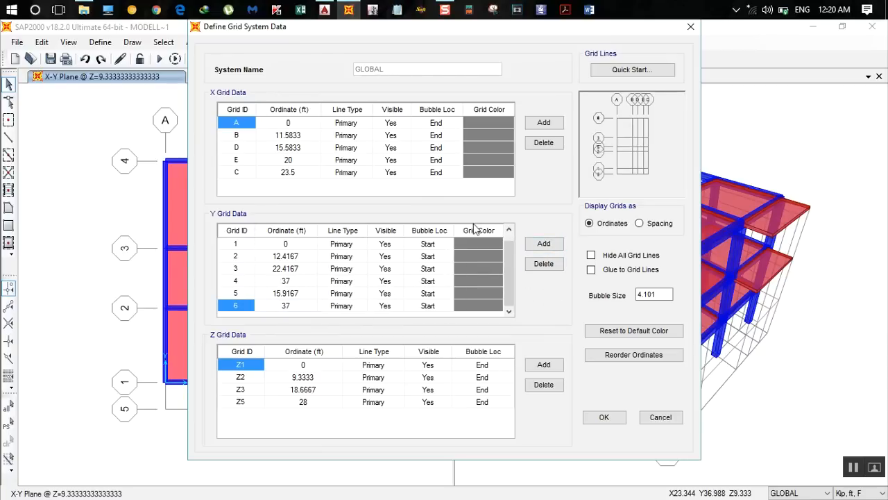
Switch to AutoCAD and dimension the vertical distance between the stair well's two outer corners on the ground floor plan
click(324, 9)
scroll(444, 309, down, 2)
middle_drag(442, 304, 446, 321)
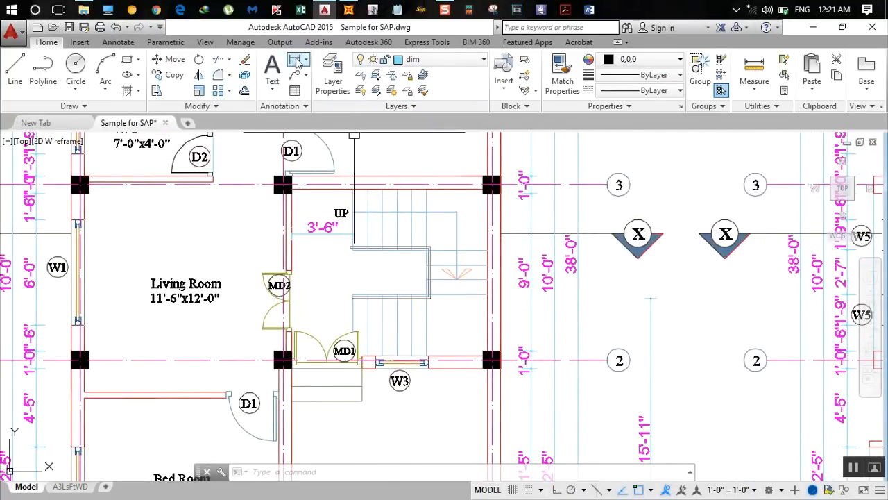
click(295, 59)
scroll(402, 320, up, 3)
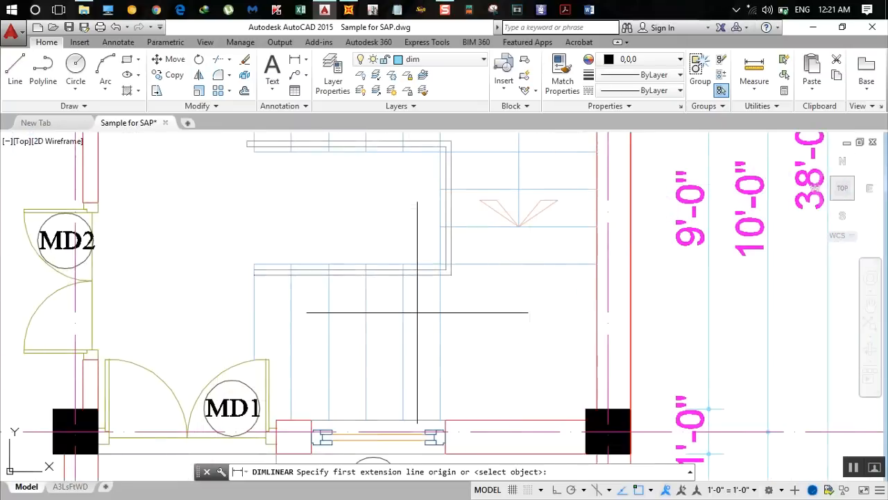
click(452, 271)
middle_drag(454, 238, 456, 266)
scroll(457, 265, down, 2)
click(460, 260)
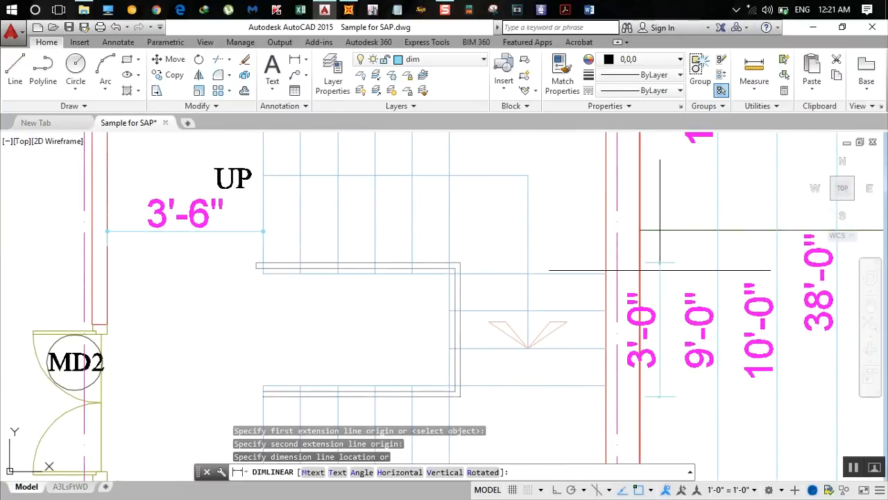
scroll(660, 281, down, 2)
middle_drag(664, 282, 520, 276)
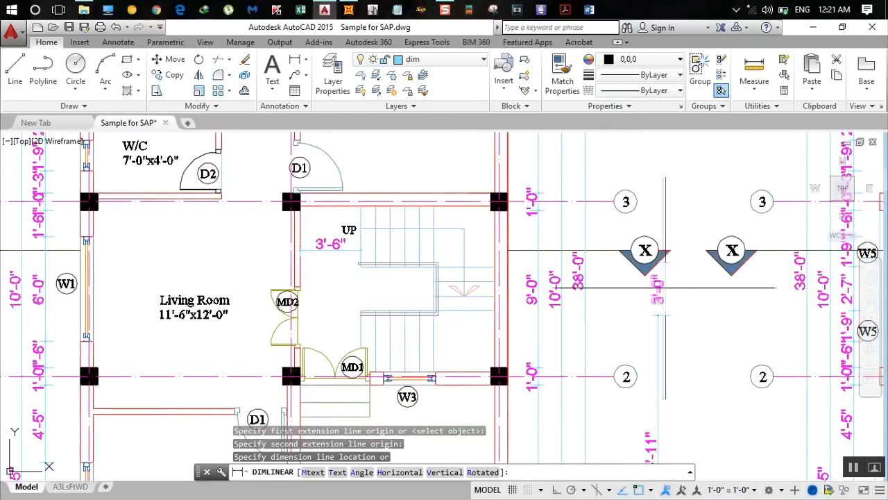
Switch to SAP2000, set Y grid line 6 to ordinate 15.9167+3 ft, and apply the grid changes
click(348, 9)
click(289, 306)
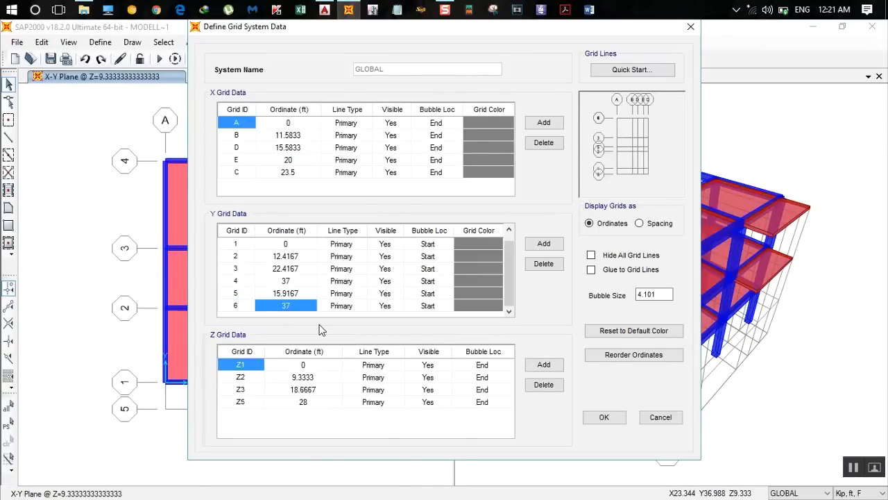
text(15.9167+)
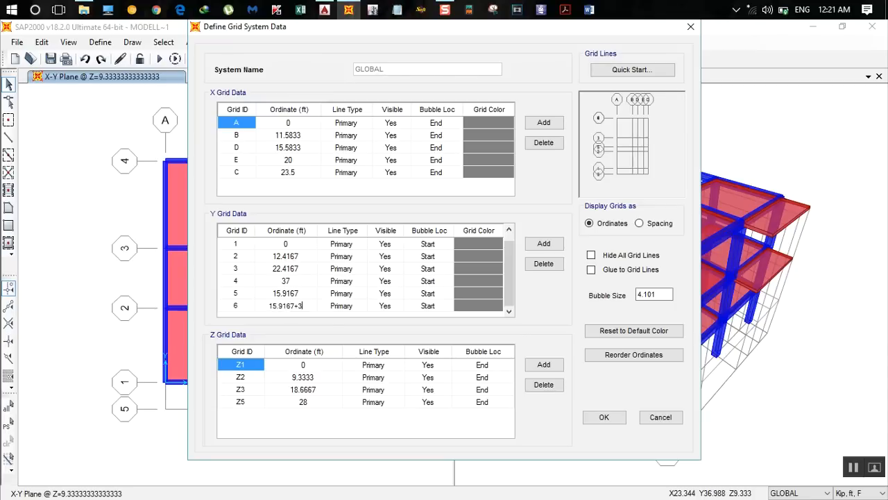
text(3)
key(Return)
click(606, 418)
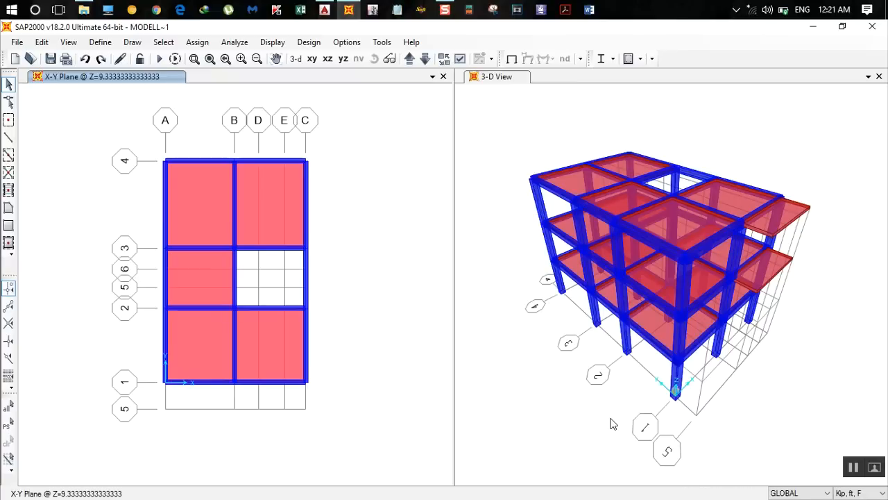
click(260, 276)
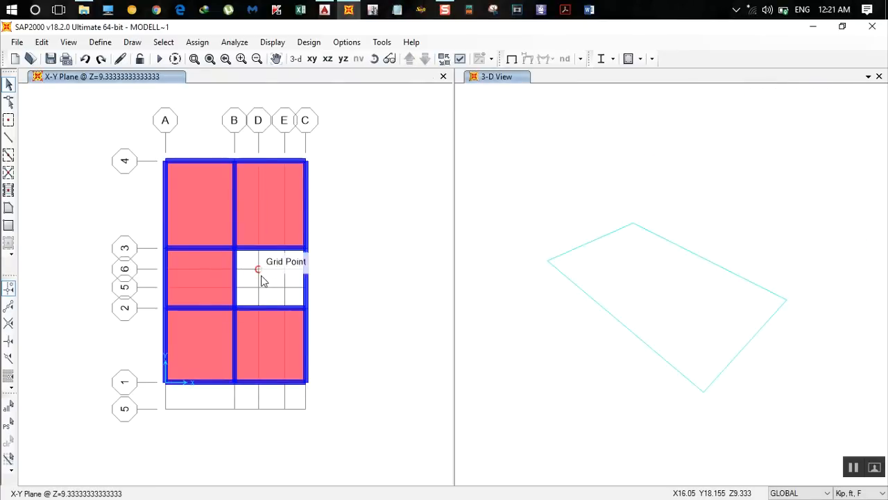
Show the whole building frame in the 3-D view and clear the selection of slab, beams and joints
click(499, 82)
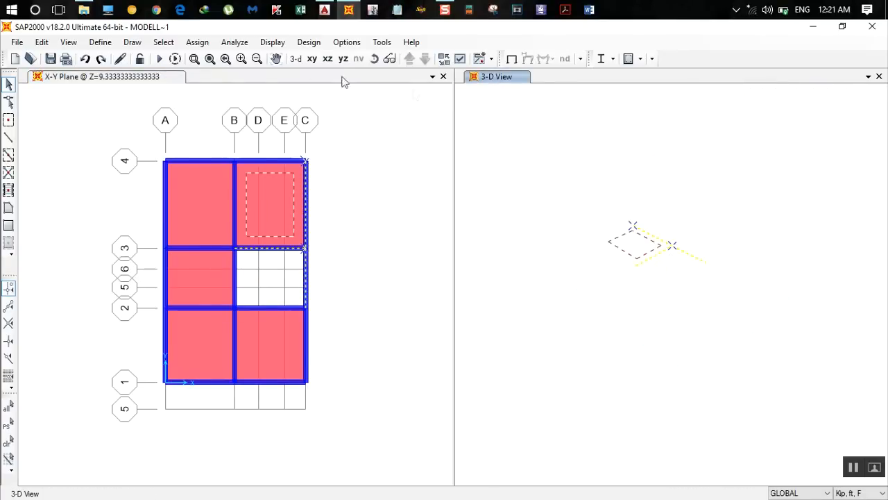
click(300, 62)
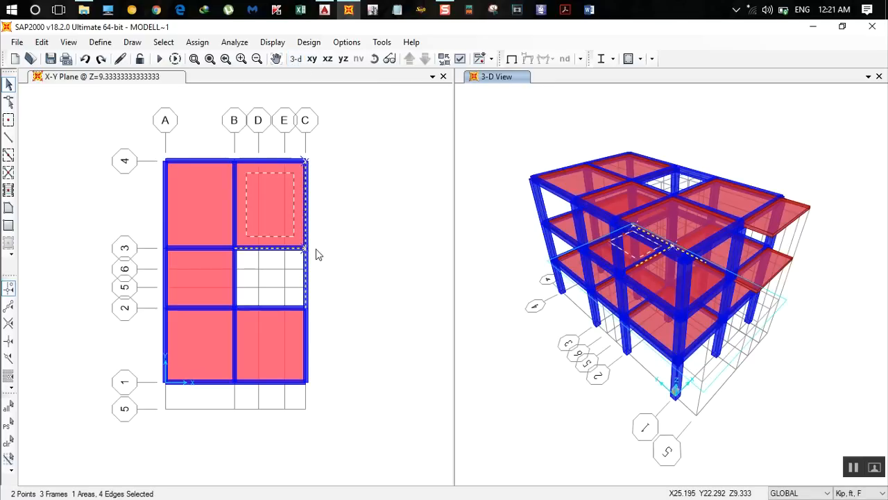
key(ctrl+q)
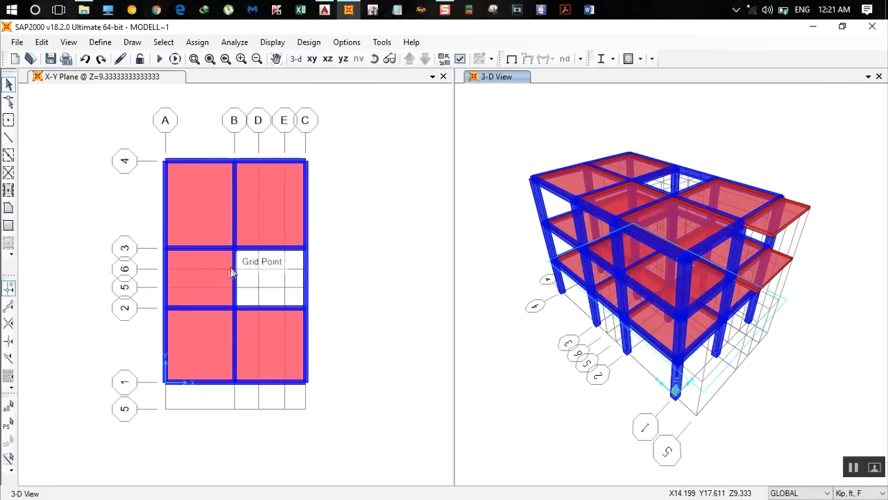
Open the global grid system data for editing from the plan view's grid lines
scroll(241, 277, up, 1)
scroll(264, 281, down, 1)
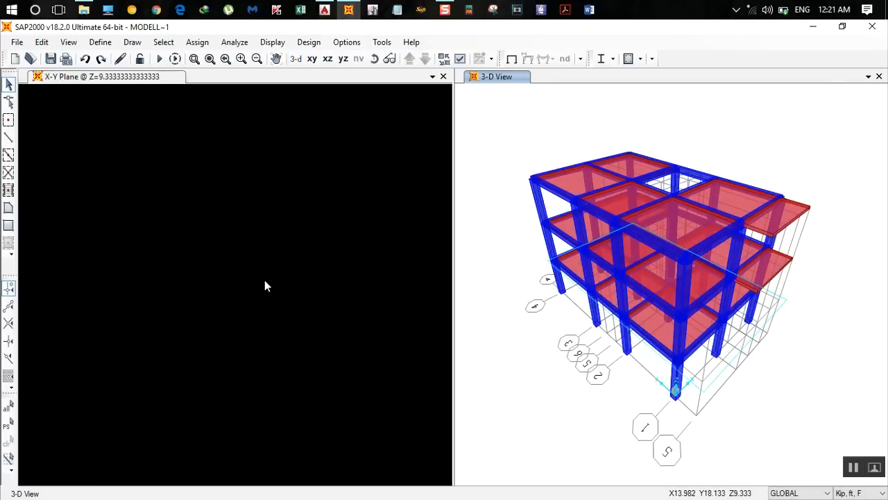
scroll(295, 294, up, 1)
scroll(296, 276, down, 1)
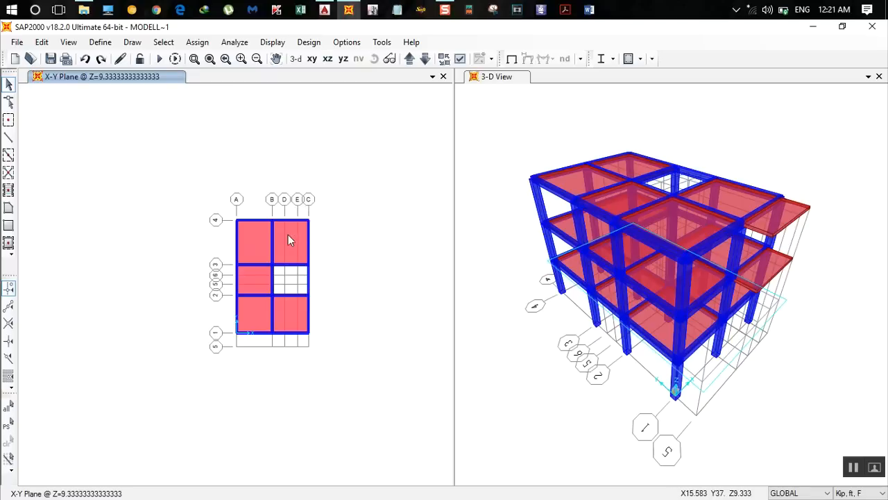
scroll(288, 235, up, 1)
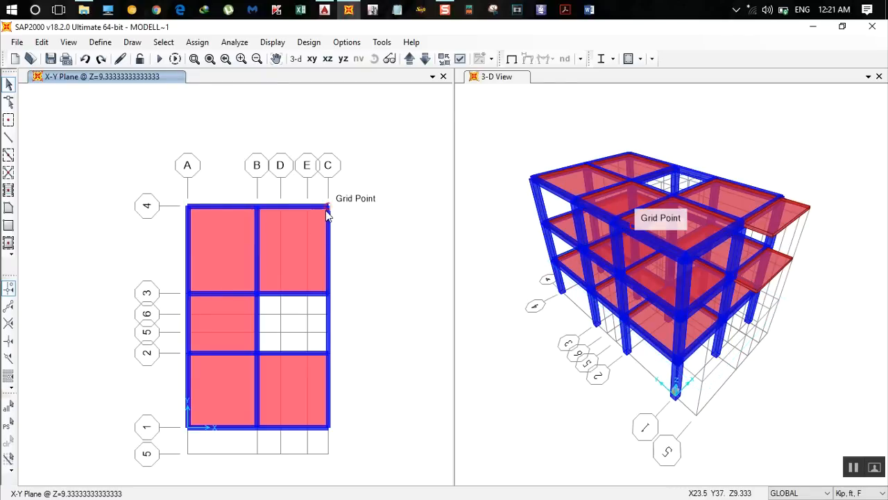
double_click(328, 212)
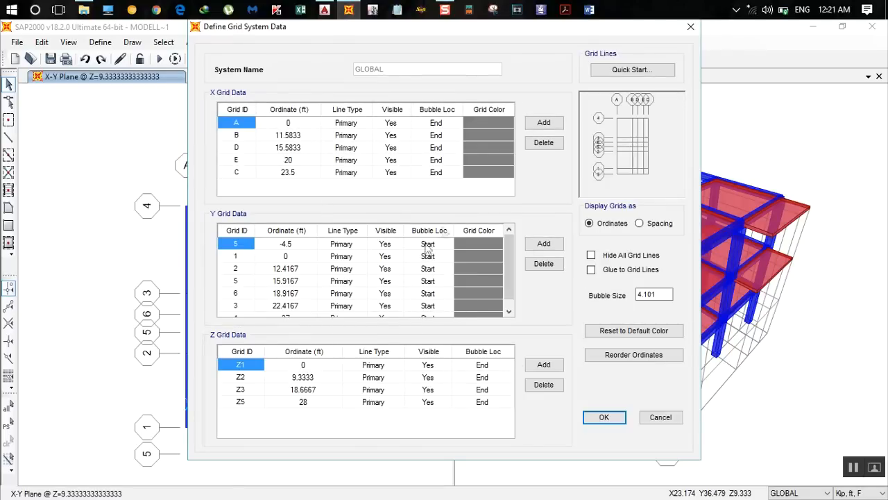
Switch to AutoCAD and examine the stair landing and flight height dimensions in Section at X-X
click(325, 9)
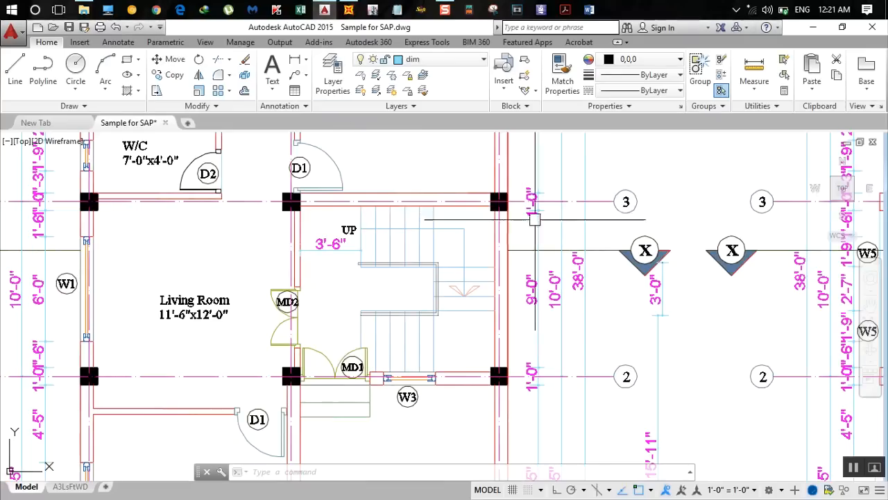
scroll(599, 324, down, 2)
mouse_move(599, 324)
middle_down()
mouse_move(440, 304)
mouse_move(403, 259)
middle_up()
scroll(442, 318, up, 5)
scroll(445, 318, up, 2)
middle_drag(454, 317, 303, 184)
scroll(309, 194, down, 2)
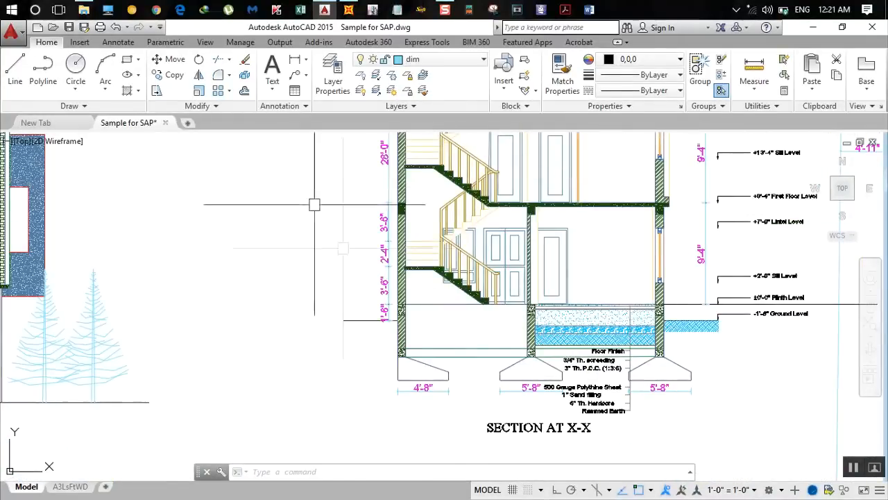
scroll(390, 293, up, 2)
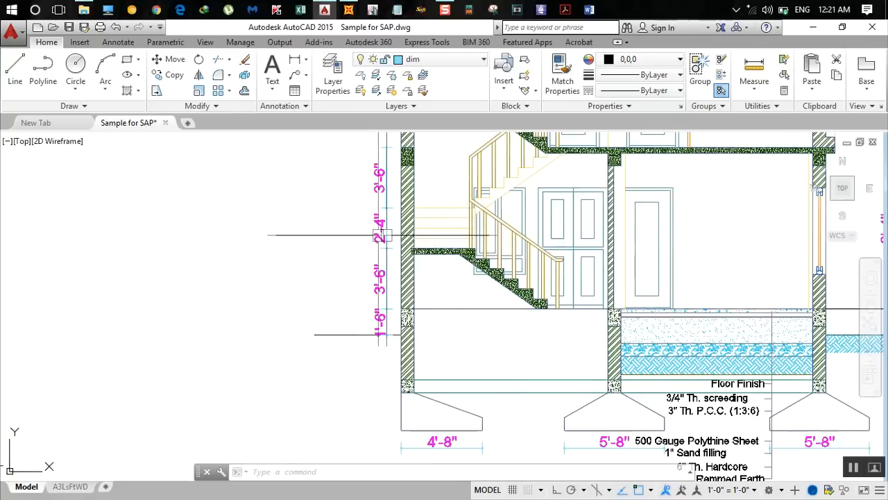
mouse_move(426, 194)
middle_down()
mouse_move(426, 278)
mouse_move(377, 247)
middle_up()
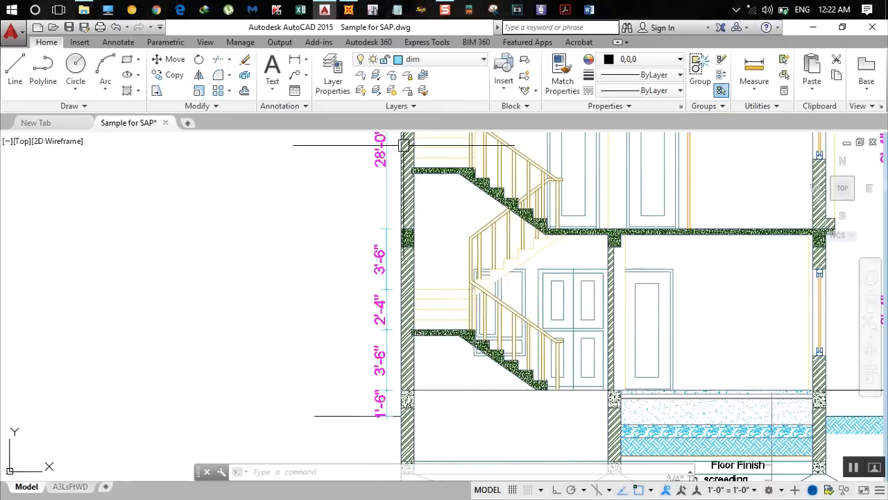
Switch to SAP2000 and add Z grid line z6 at ordinate 3.5 ft to the global grid system
click(348, 9)
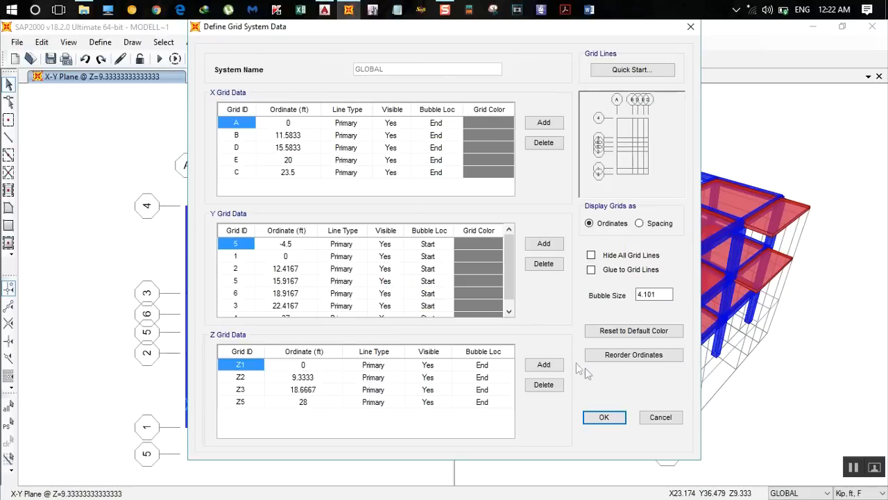
click(559, 365)
click(300, 414)
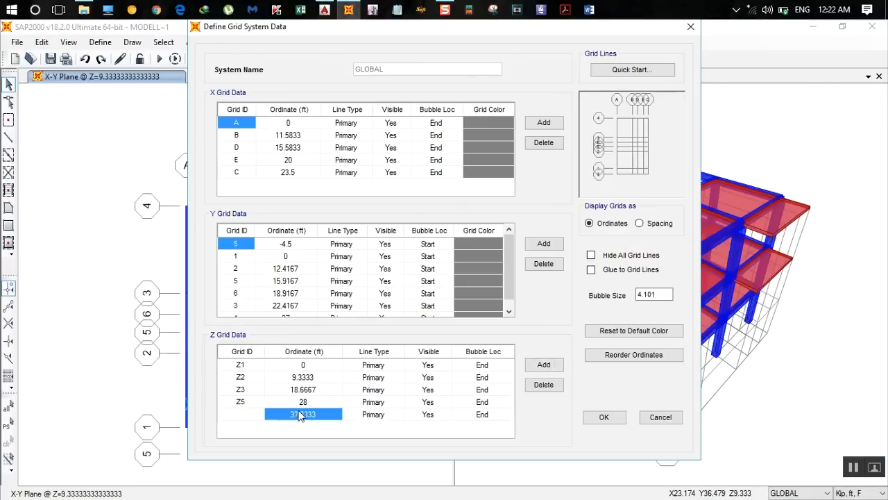
text(3.5)
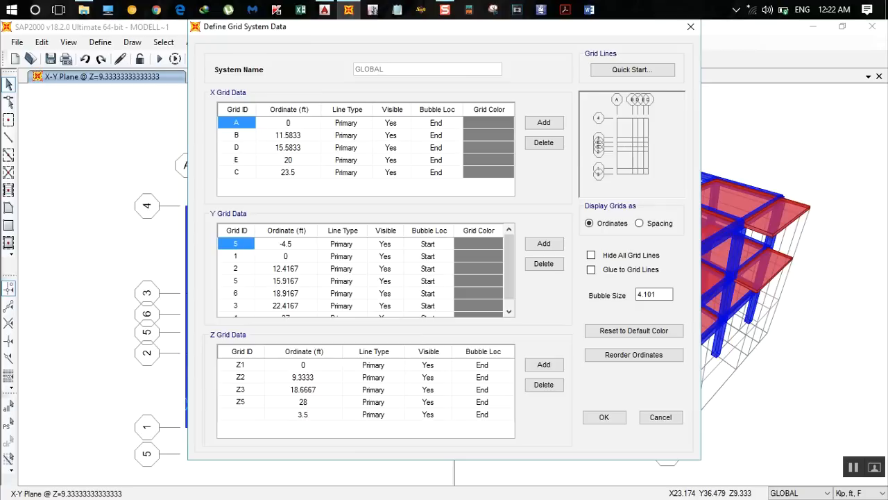
key(Return)
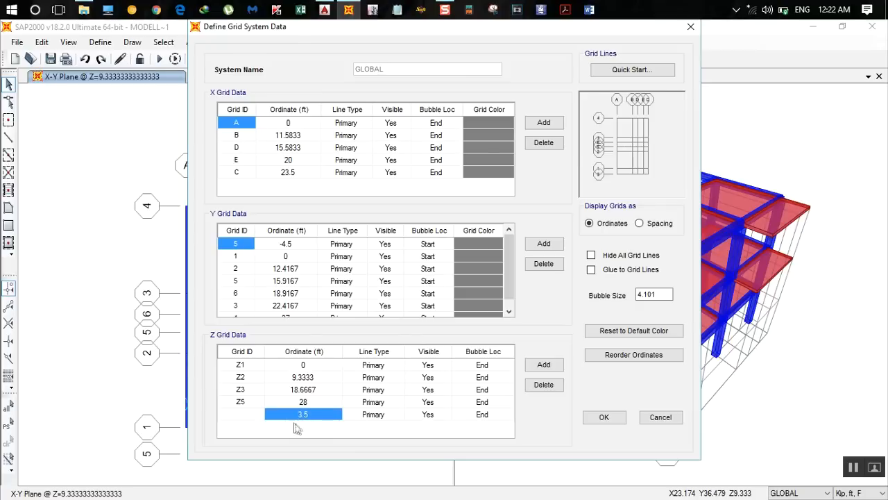
click(242, 416)
text(z)
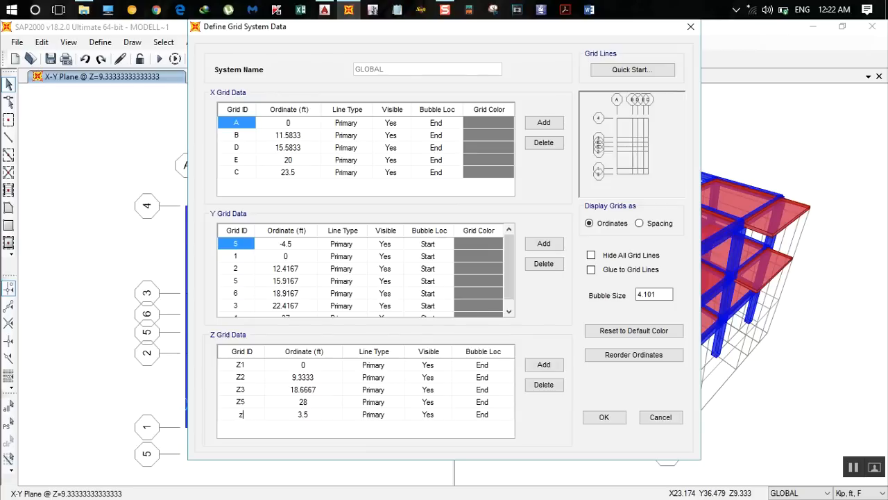
text(6)
key(Return)
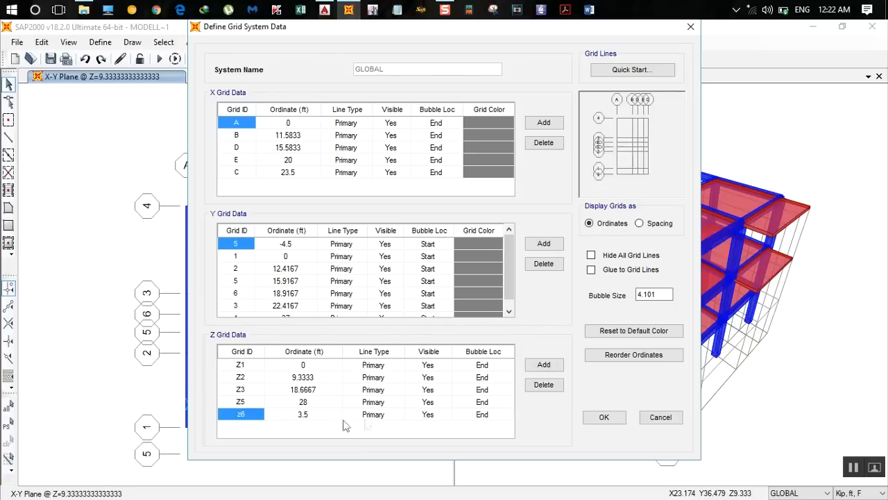
Add Z grid line z7 at ordinate 3.5+2+4/12 ft, checking the height in the AutoCAD stair section, and apply the grid changes
click(540, 365)
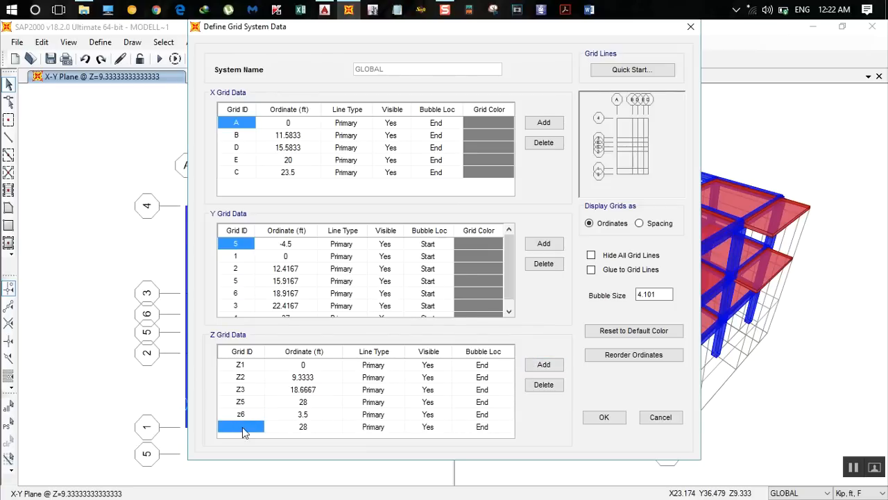
text(z7)
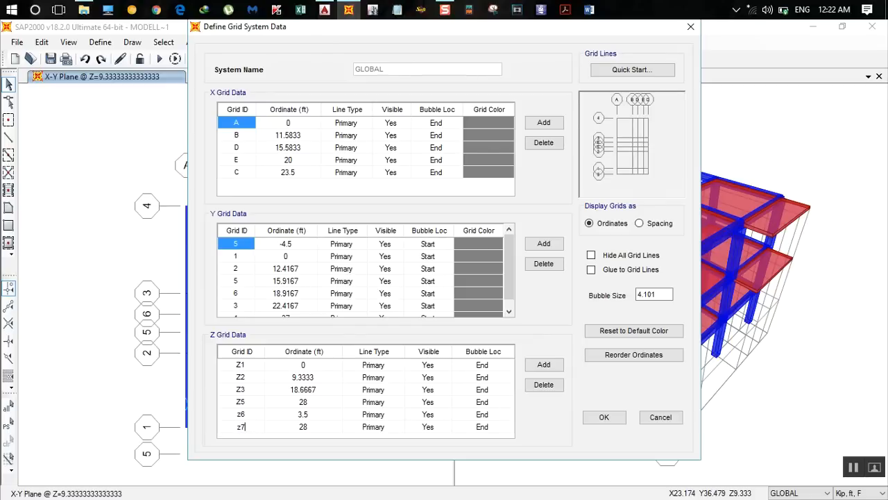
click(310, 430)
text(3.5+)
click(324, 10)
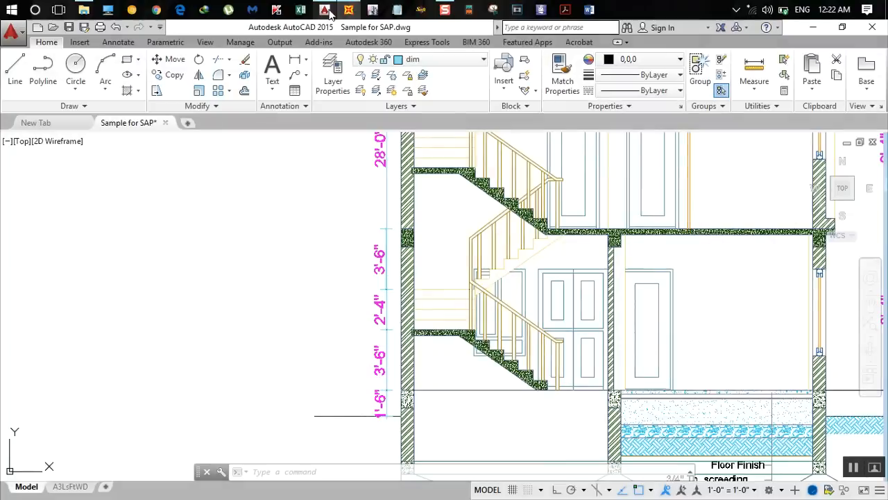
click(348, 10)
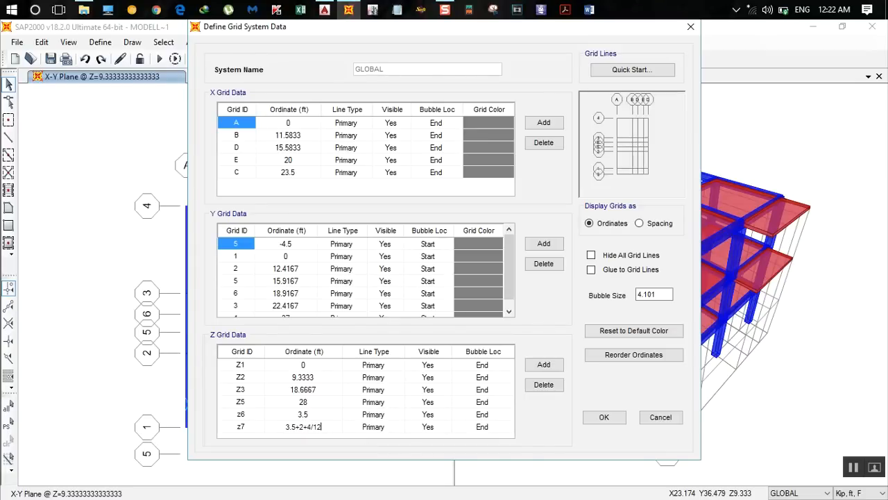
key(Return)
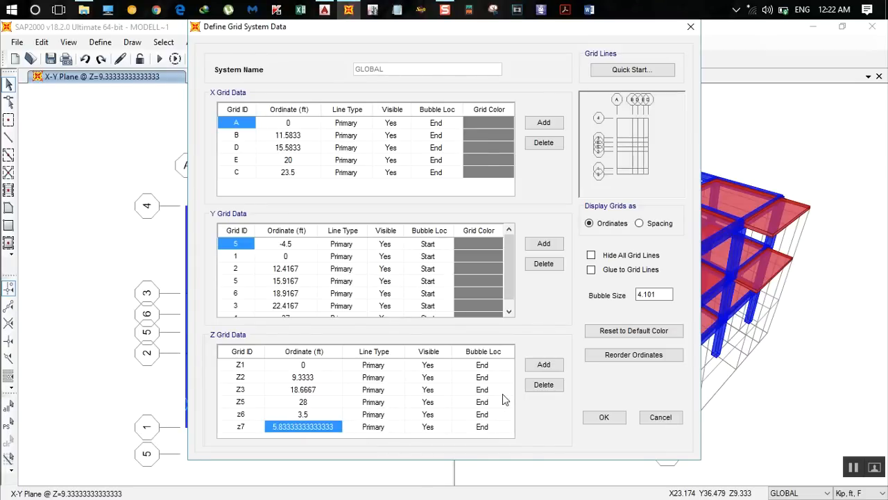
click(615, 417)
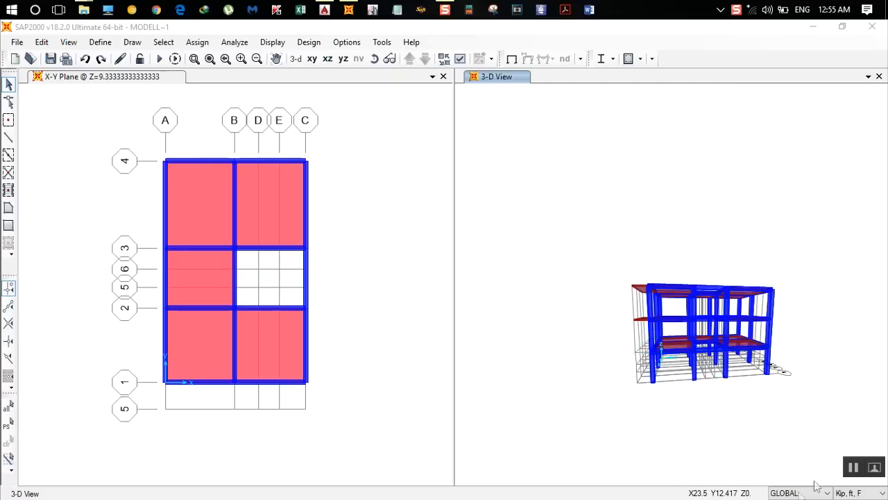
Change the model units to KN, mm, C and start a new shell area section named slab 125
click(858, 492)
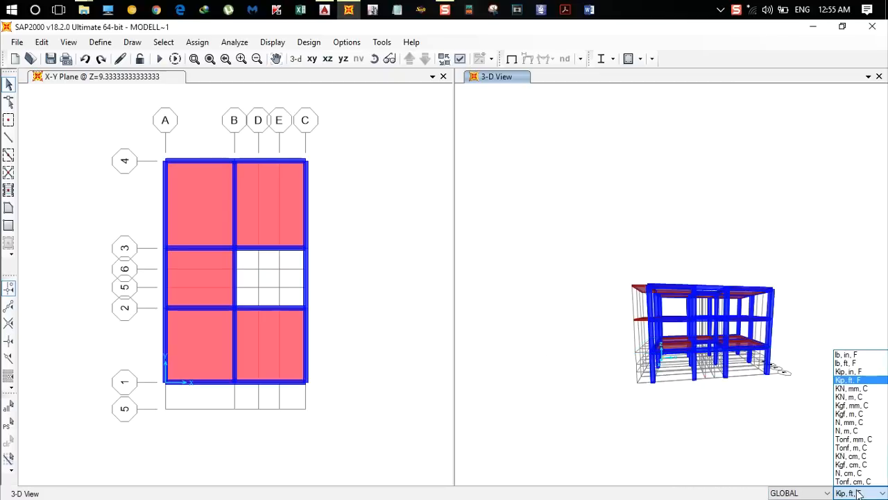
click(850, 388)
click(103, 43)
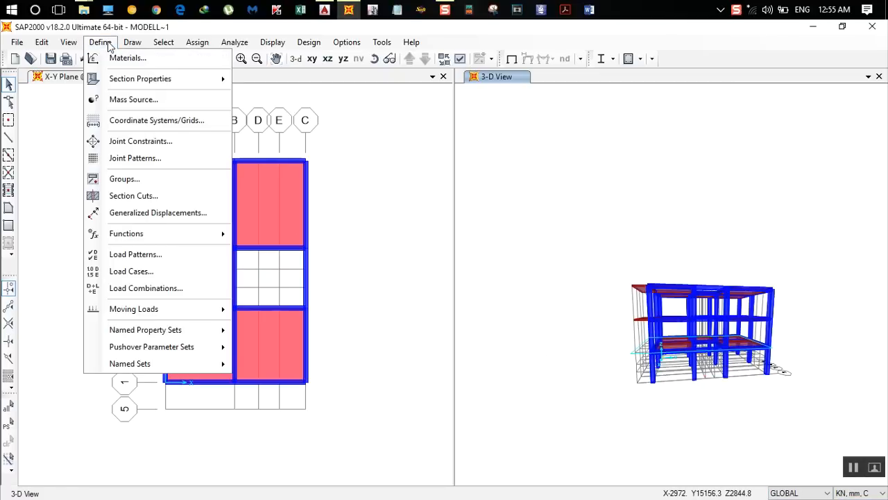
mouse_move(177, 78)
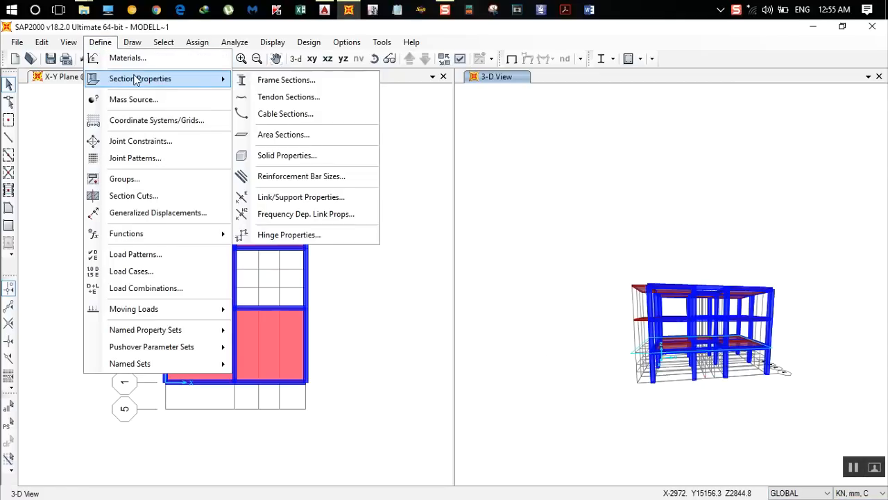
click(291, 136)
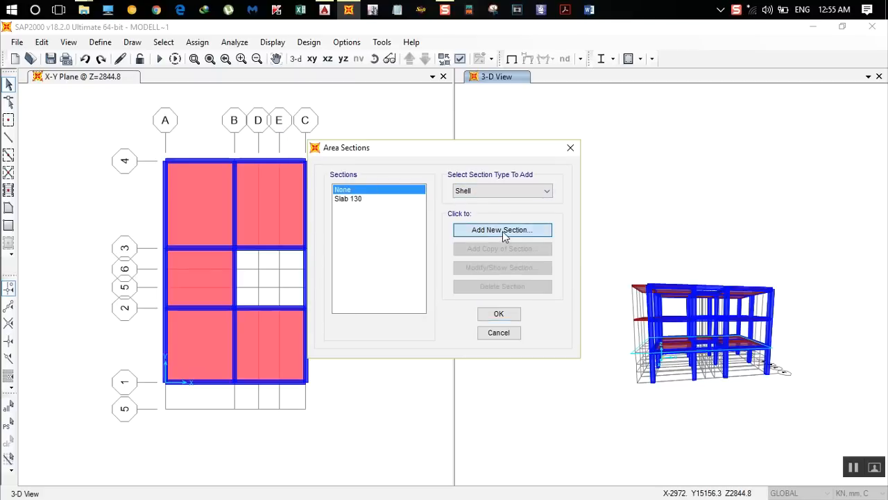
click(459, 231)
click(379, 141)
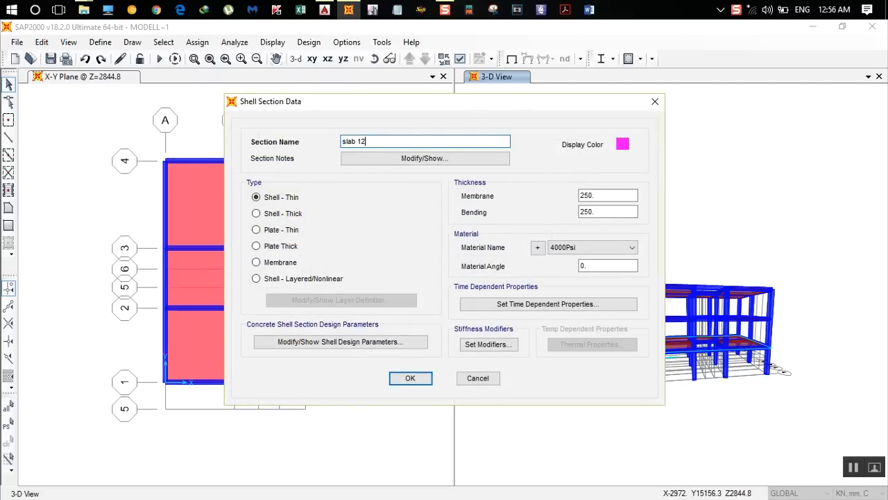
Set the shell section's membrane and bending thickness to 125 mm and its material to M20, and save the section
double_click(607, 195)
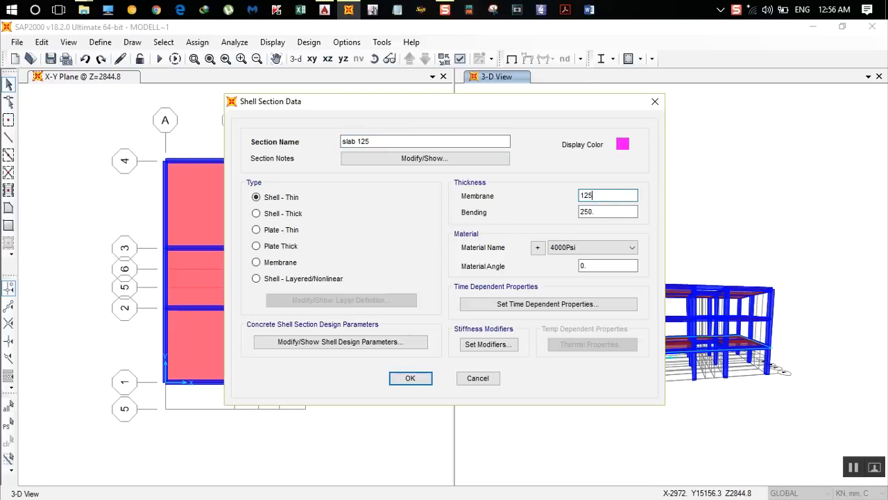
key(Tab)
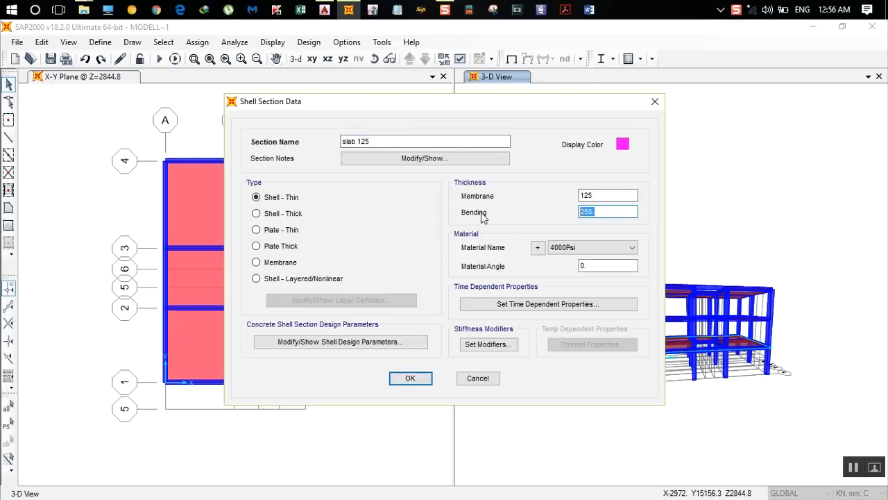
click(592, 247)
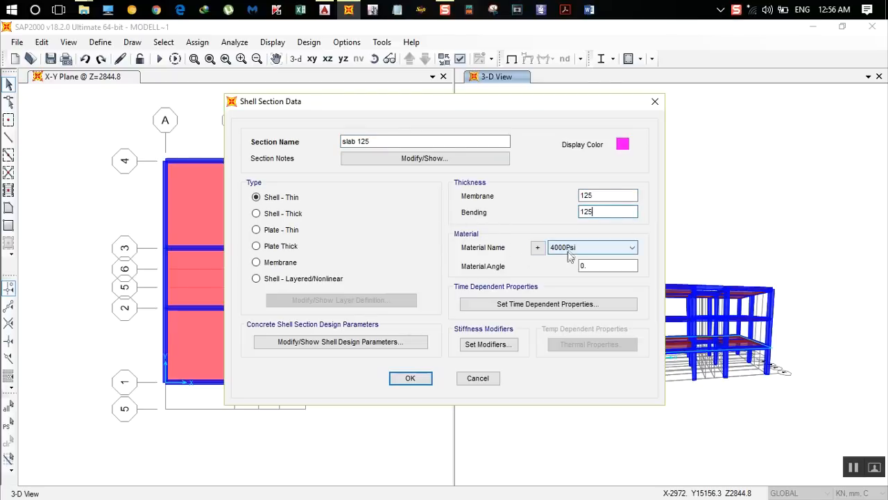
click(571, 288)
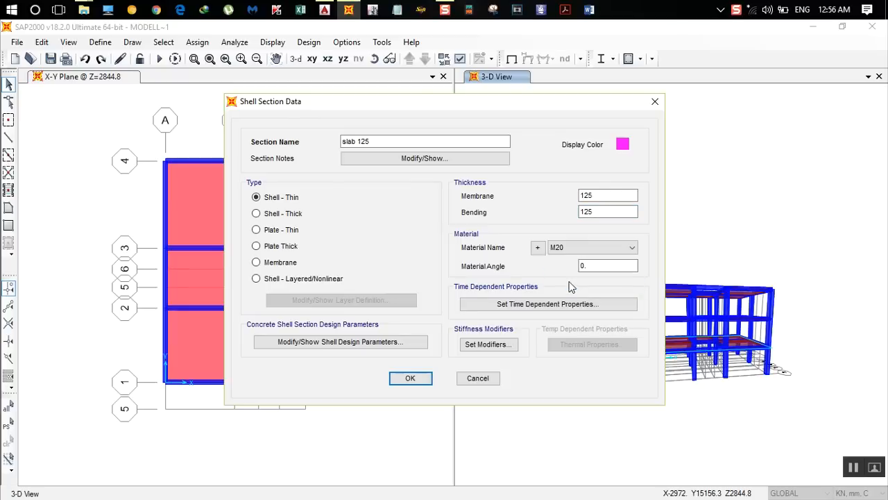
click(415, 381)
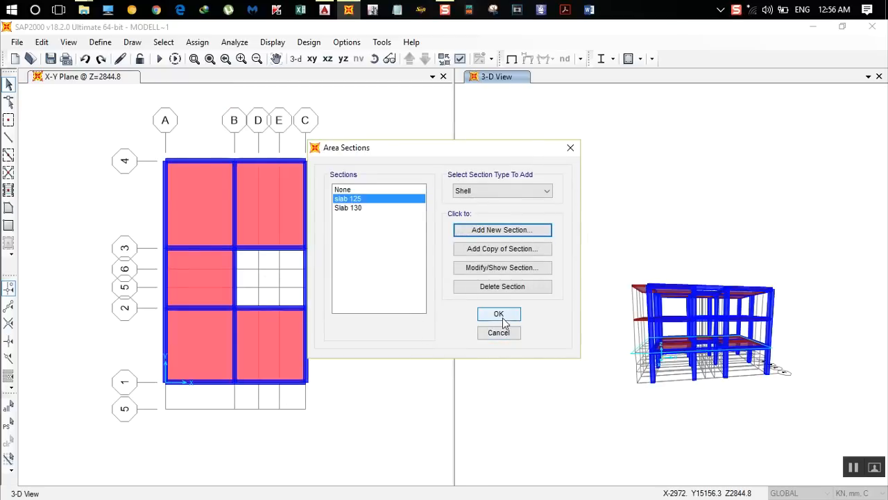
click(502, 314)
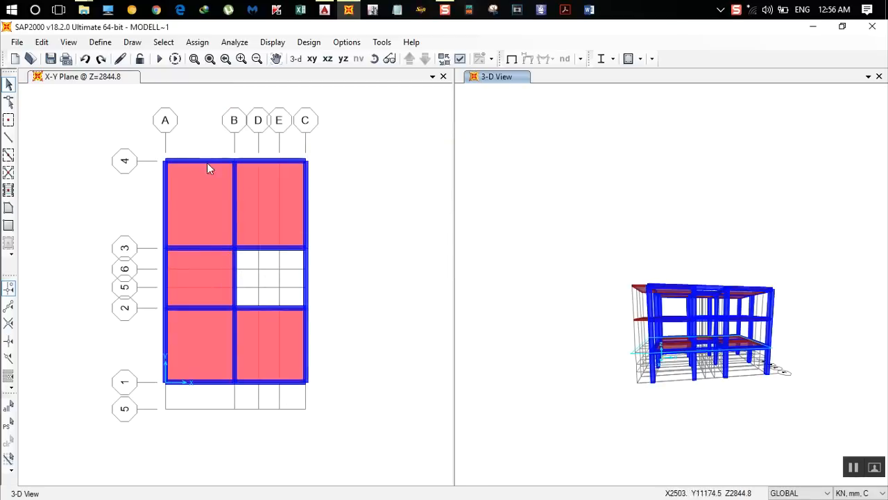
Lower the plan view to the X-Y plane at Z=0
click(125, 82)
click(421, 64)
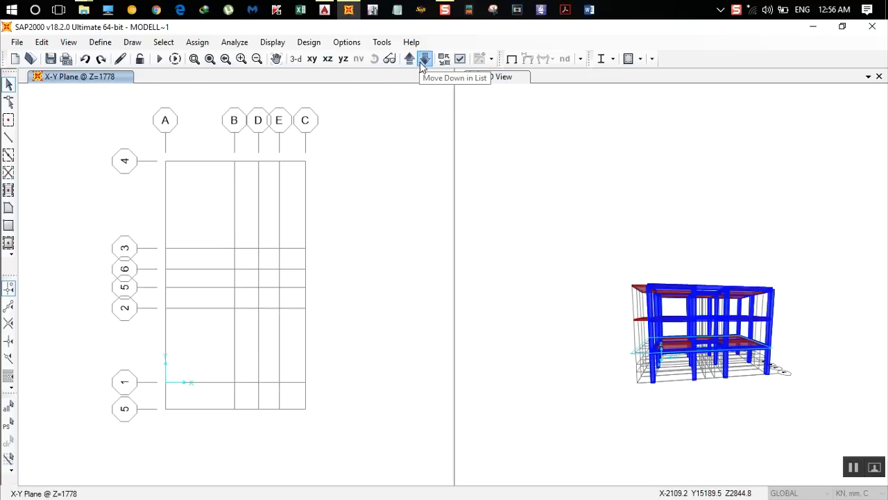
click(421, 64)
click(421, 64)
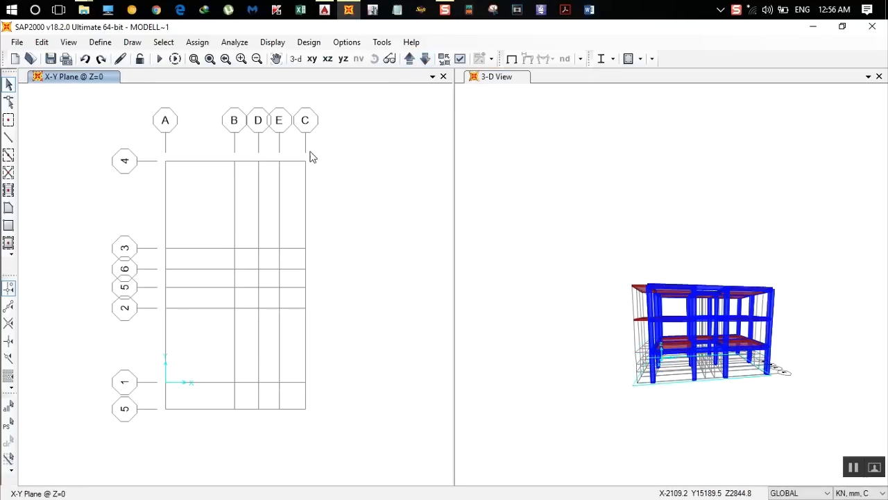
Switch to AutoCAD and examine the staircase's flights and landings on the floor plan
click(324, 9)
scroll(330, 244, down, 5)
scroll(331, 244, up, 4)
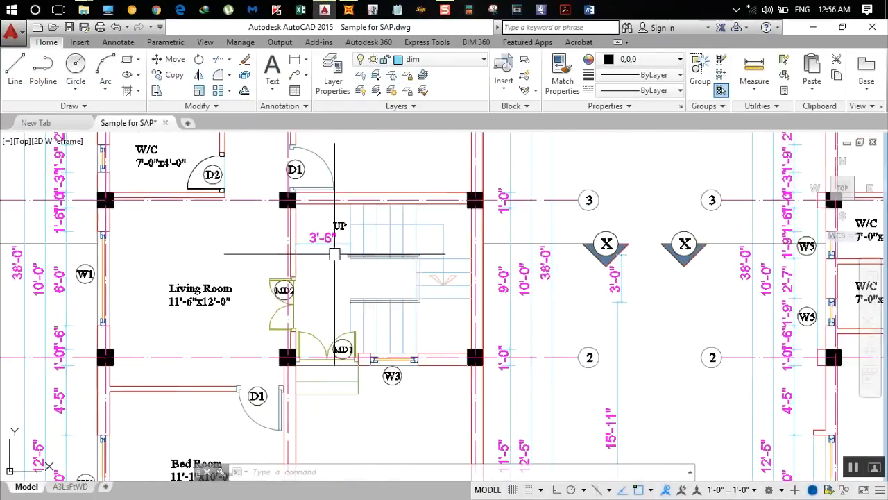
scroll(302, 248, up, 4)
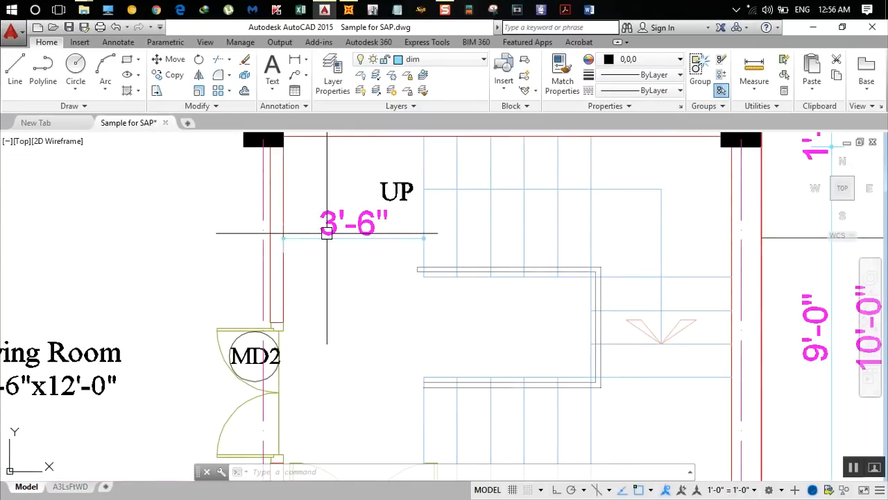
scroll(268, 166, down, 2)
scroll(266, 164, up, 2)
middle_drag(265, 165, 264, 247)
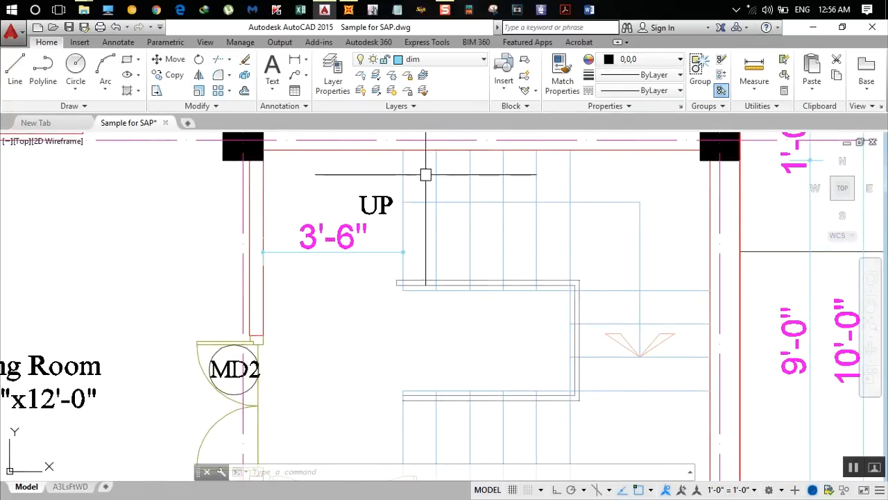
Switch to SAP2000 and draw the first sloped stair flight with section slab 125 between grids 3 and 6, from D at Z=0 to E at Z=1066.8
click(349, 9)
click(8, 207)
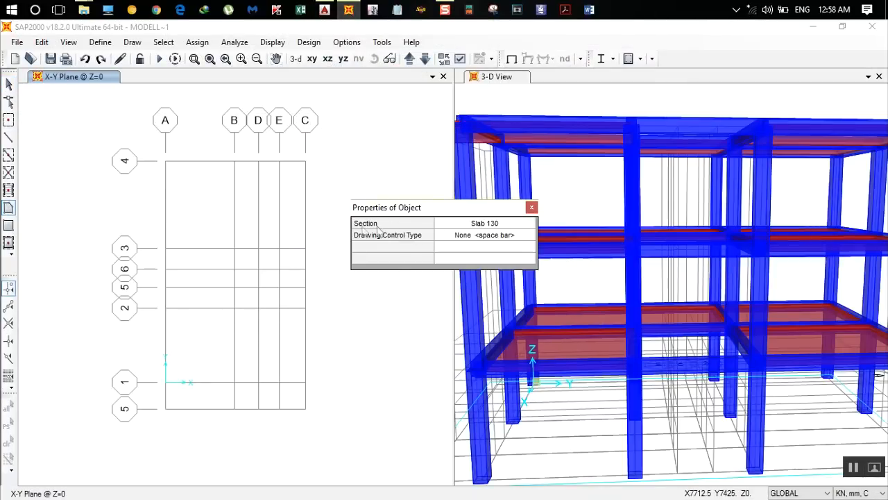
click(488, 223)
click(488, 251)
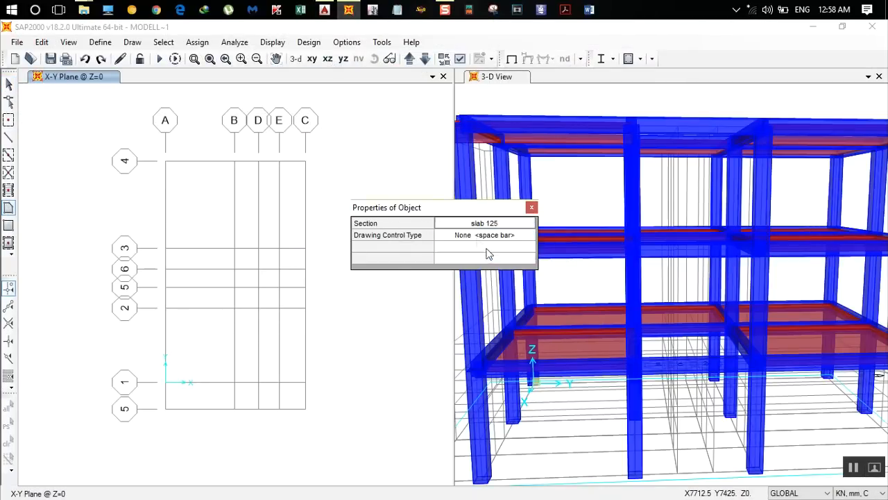
drag(445, 211, 589, 209)
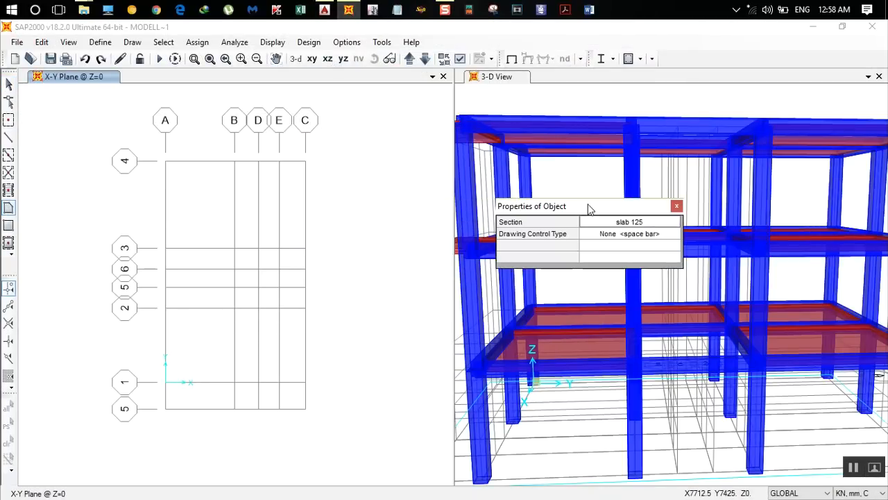
click(258, 248)
click(258, 268)
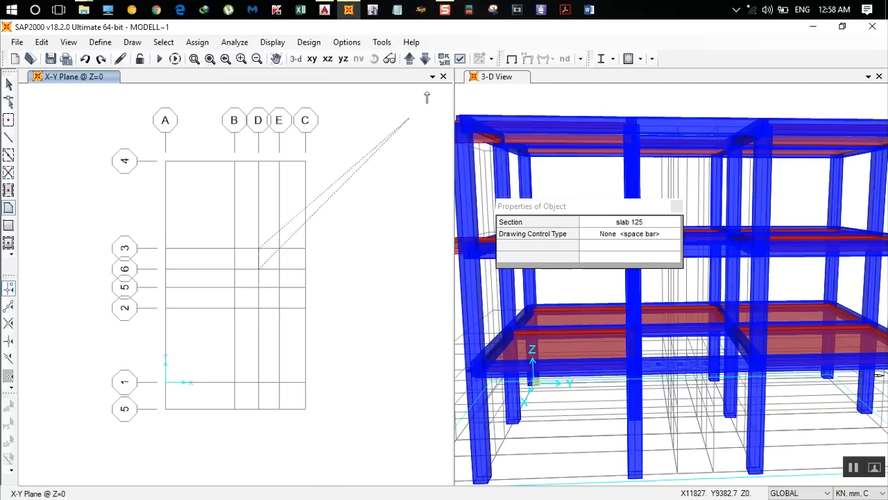
click(409, 59)
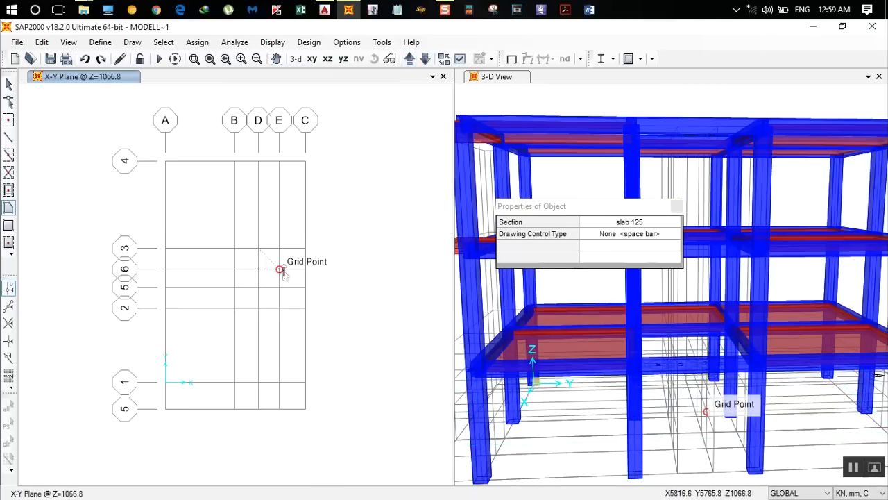
key(Escape)
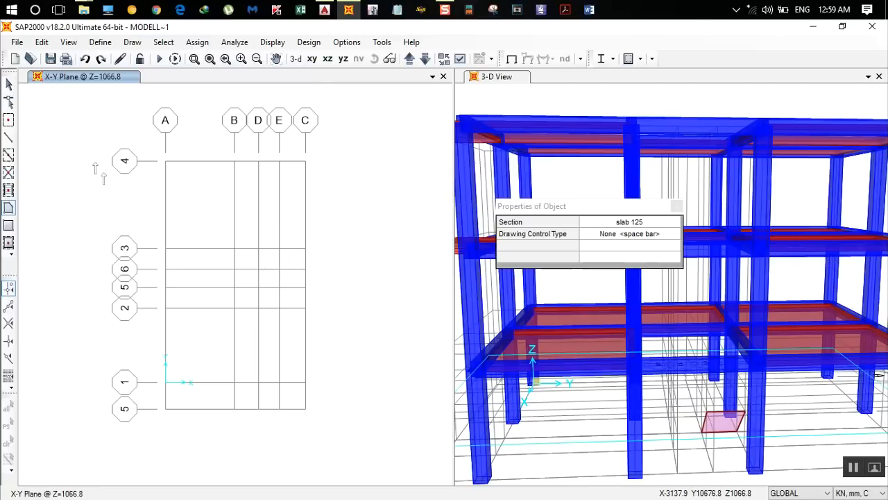
Draw a rectangular slab 125 landing between grids E and C and grids 3 and 6 at Z=1066.8
click(9, 225)
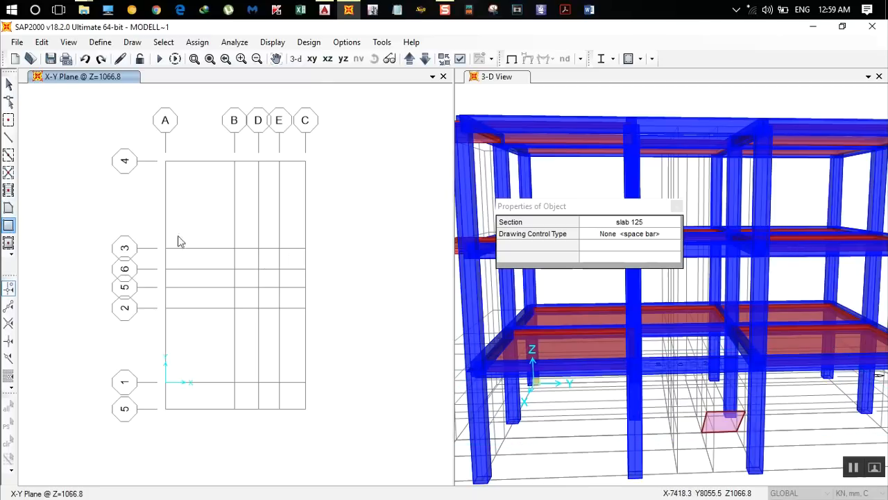
click(279, 247)
click(305, 268)
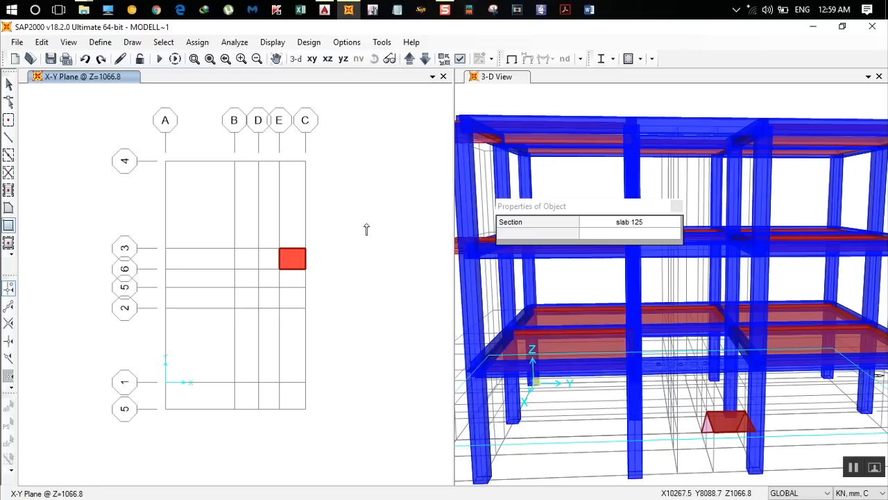
Draw the second sloped flight between grids E and C, from grid 6 at Z=1066.8 to grid 5 at Z=1778
click(9, 208)
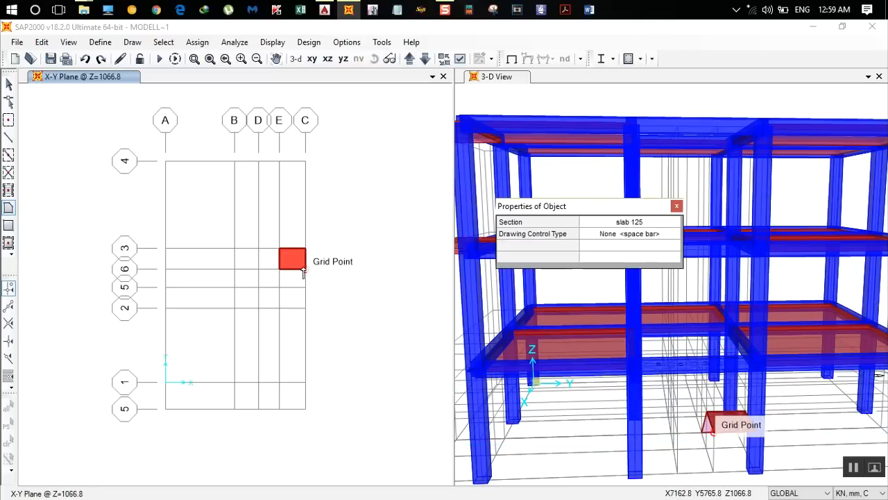
click(304, 269)
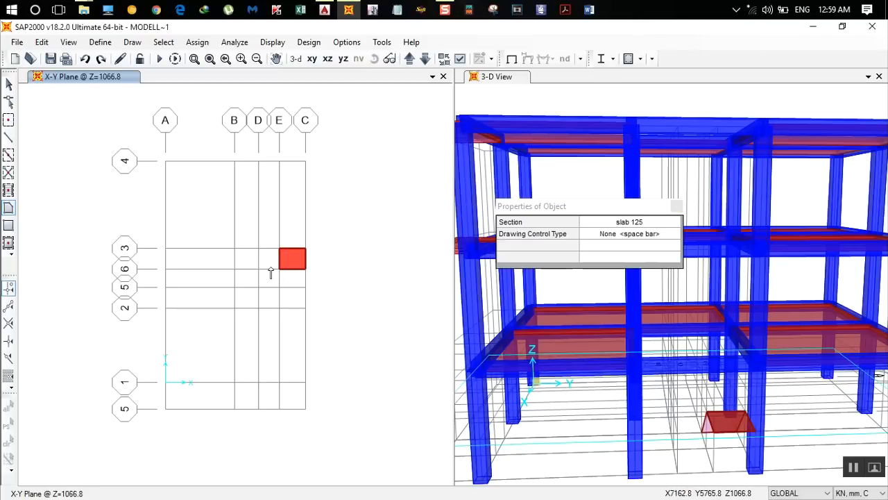
click(410, 59)
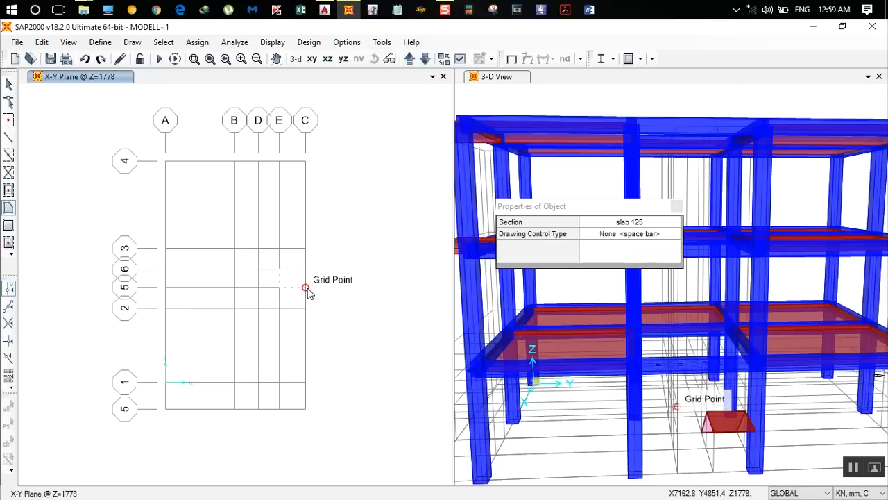
Draw a rectangular slab 125 landing between grids E and C and grids 5 and 2 at Z=1778
click(9, 225)
click(279, 288)
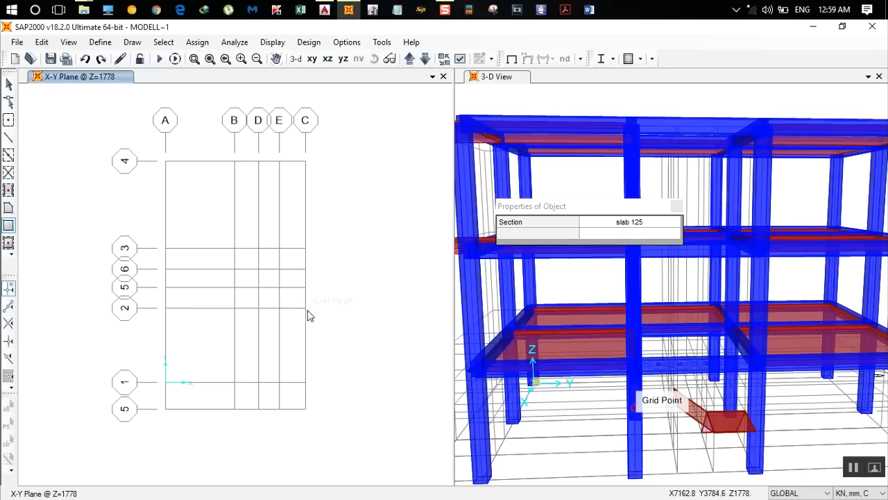
click(306, 308)
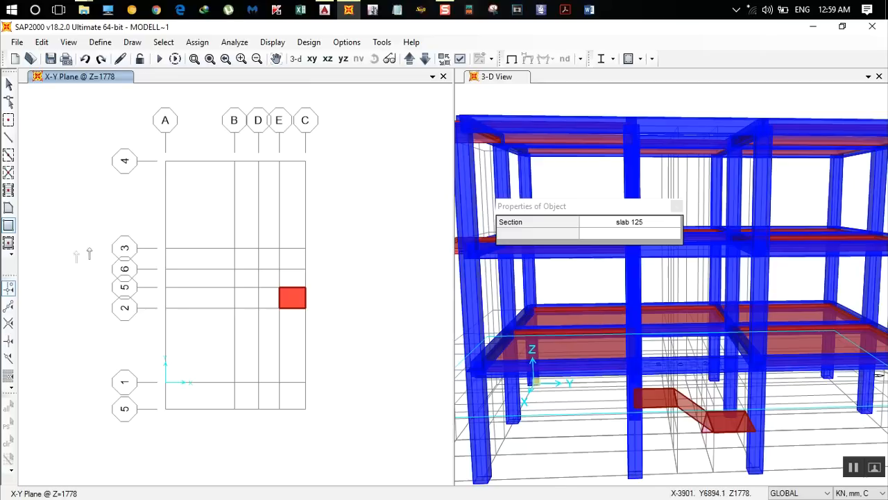
click(9, 208)
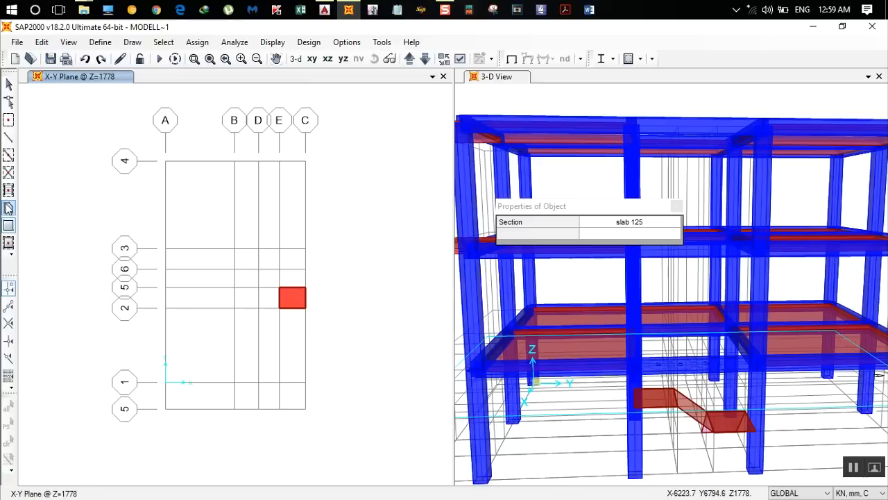
click(279, 288)
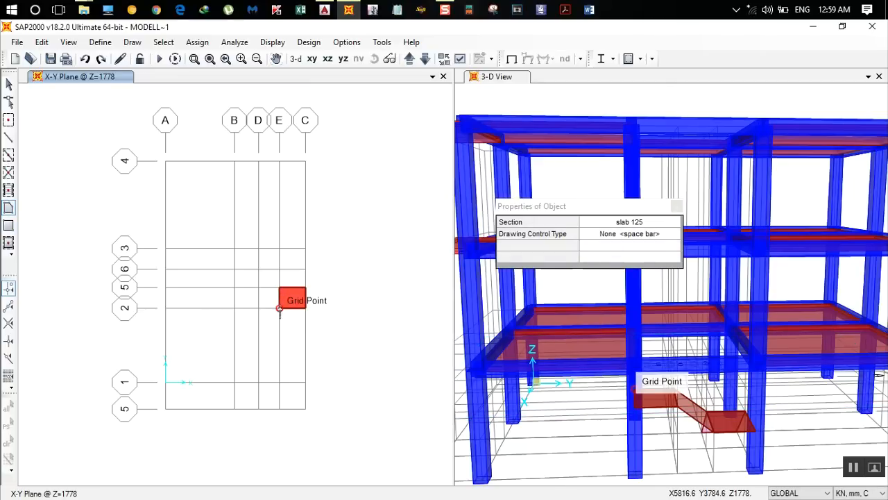
key(Escape)
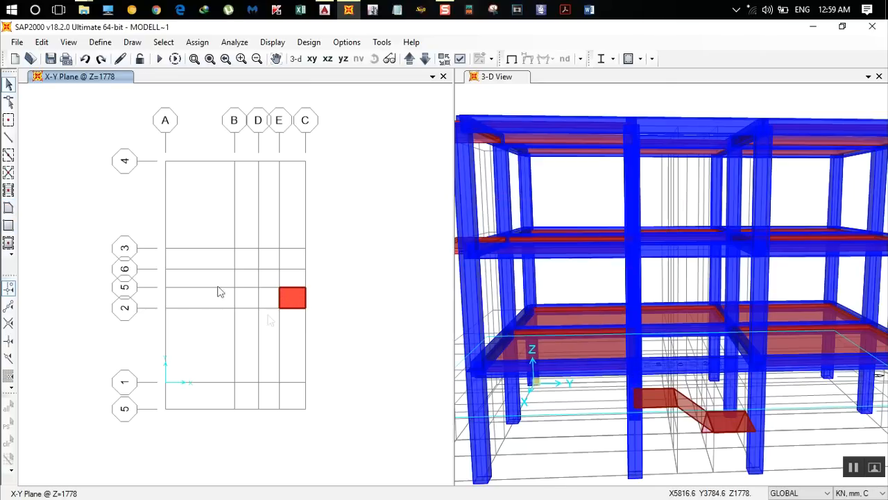
Draw the third sloped flight between grids 5 and 2, from grid E at Z=1778 to grid D at Z=2844.8
click(9, 208)
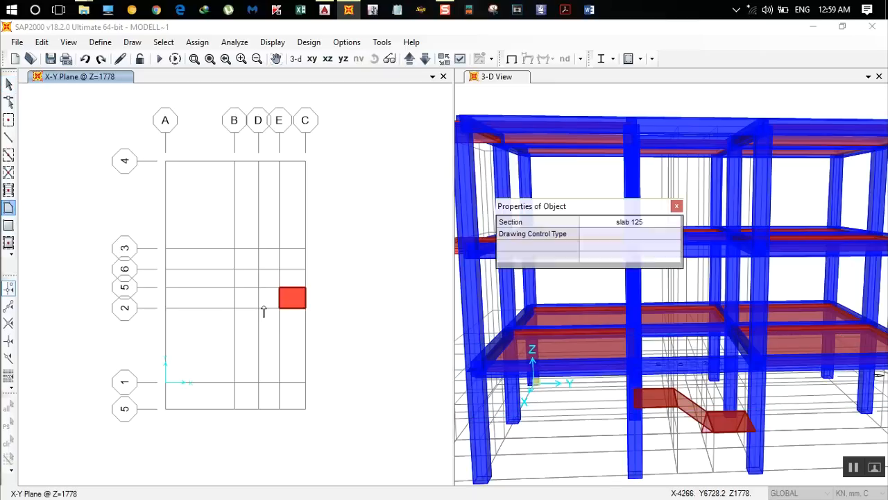
click(410, 58)
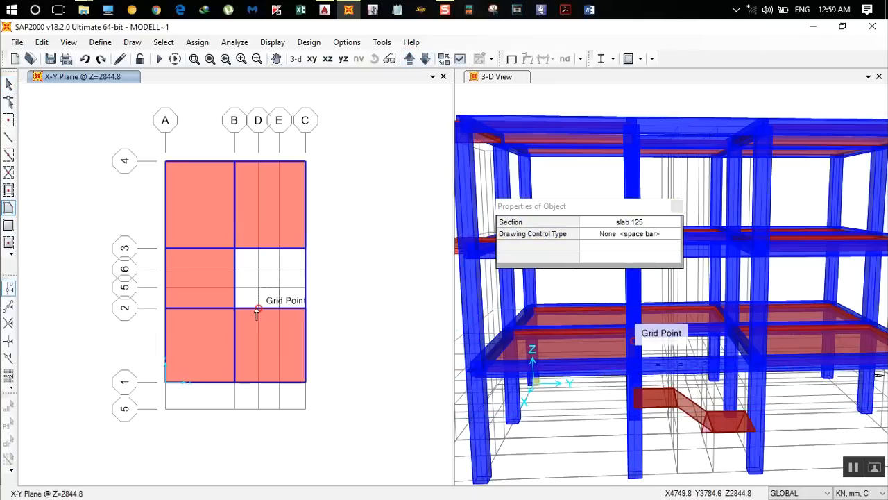
key(Return)
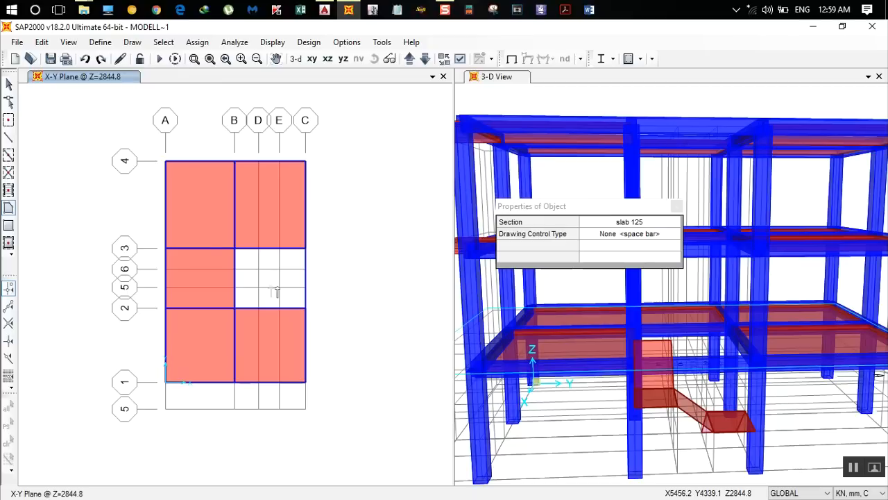
Draw a rectangular slab 125 floor strip between grids B and D and grids 3 and 2 at Z=2844.8
click(8, 225)
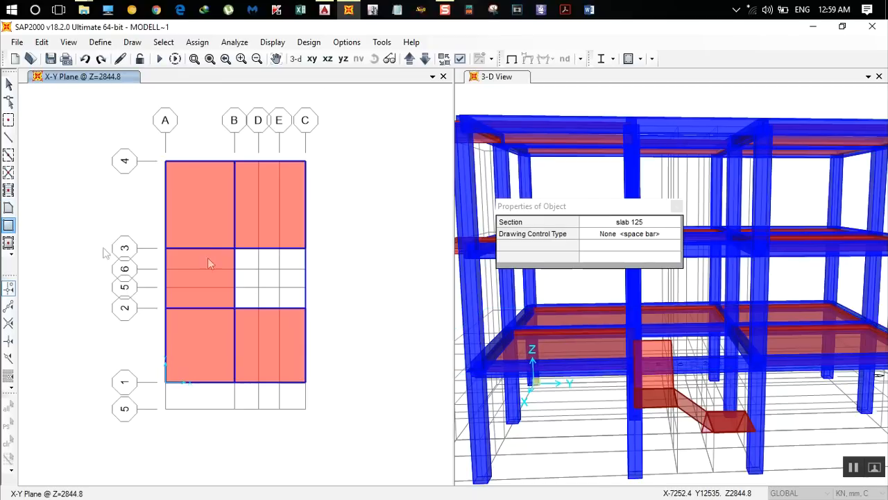
click(238, 250)
click(259, 309)
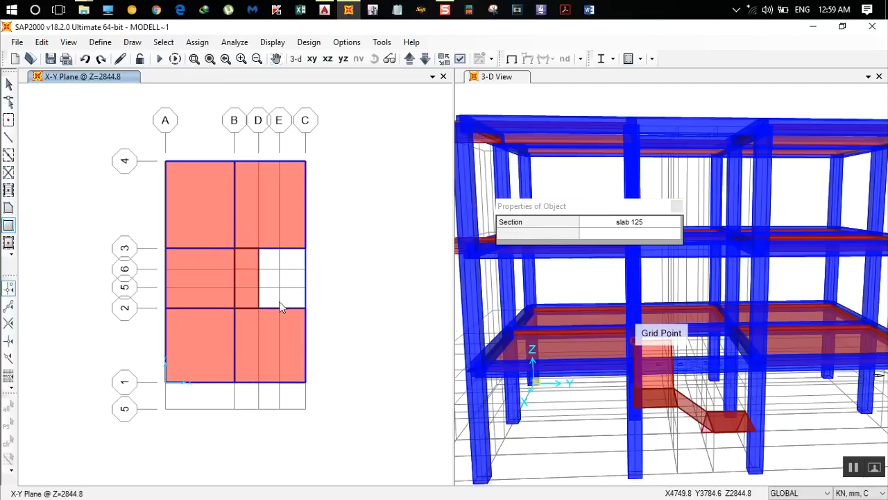
key(Escape)
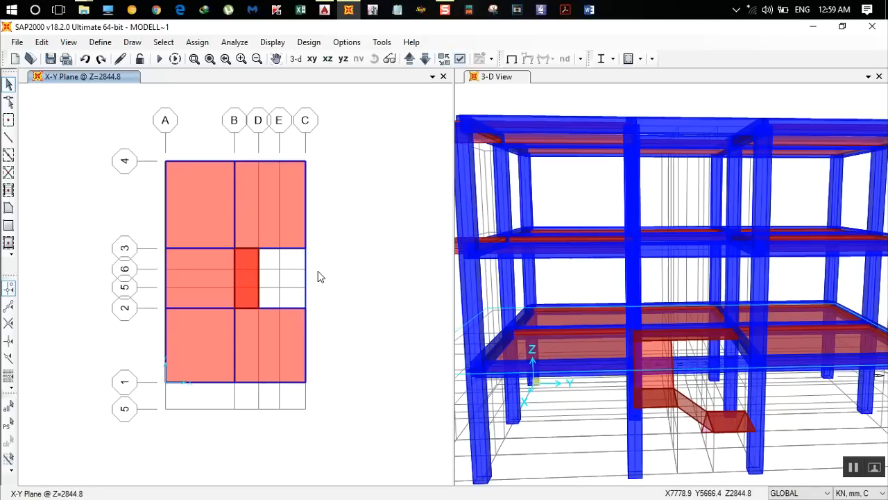
Change the model units to Kip, ft, F and select all areas assigned the section slab 125
click(841, 493)
click(848, 379)
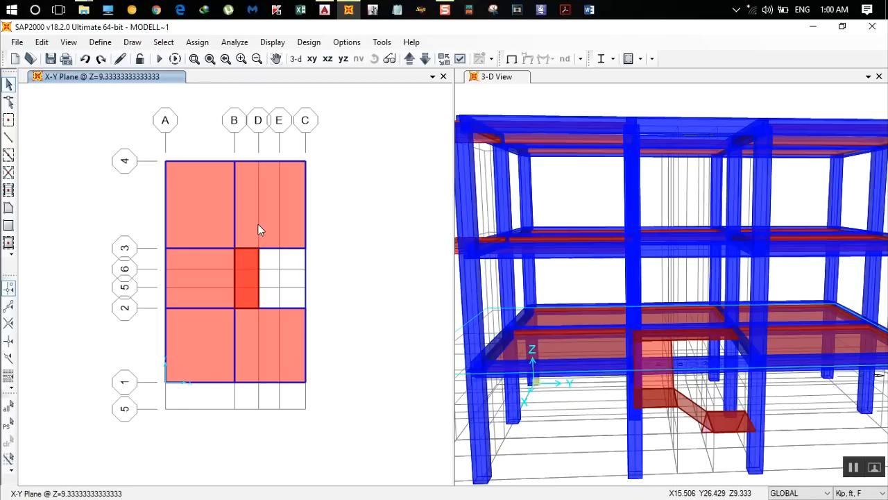
click(163, 42)
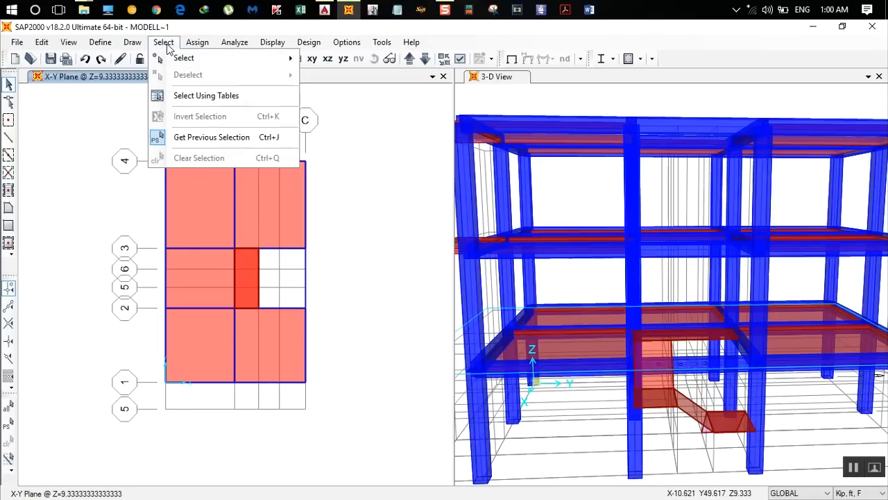
mouse_move(187, 61)
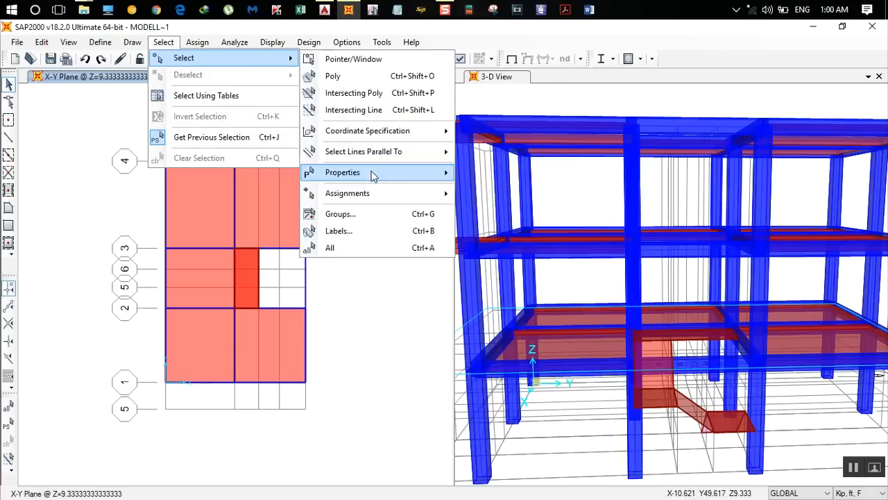
mouse_move(375, 177)
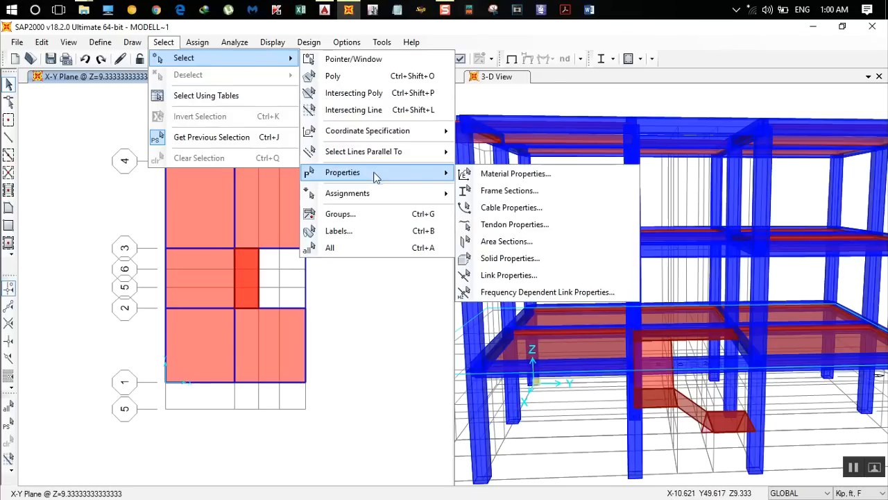
click(511, 243)
click(361, 177)
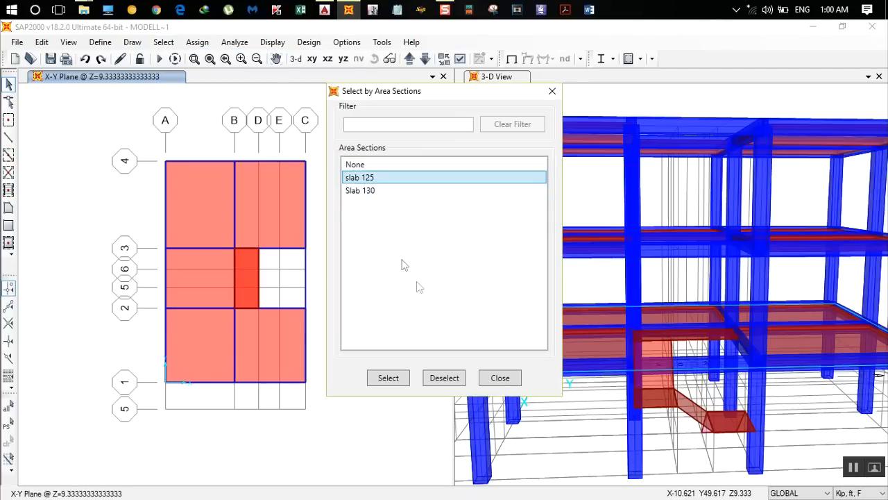
click(389, 377)
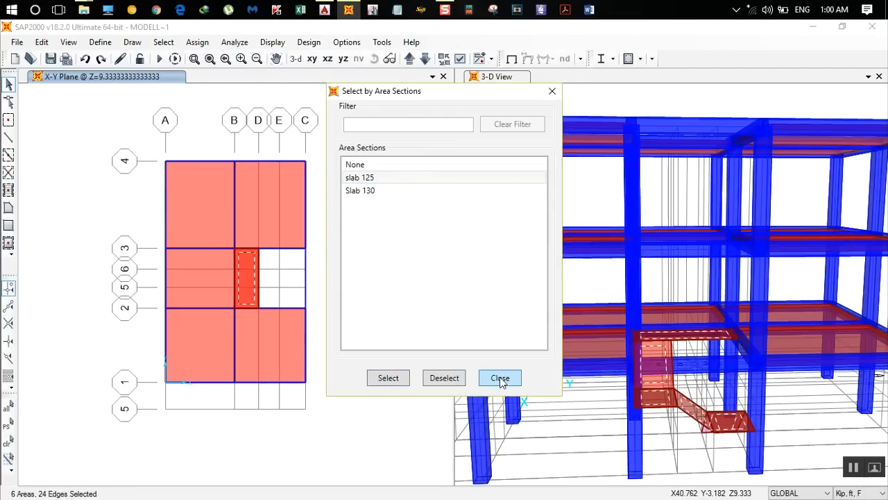
click(500, 379)
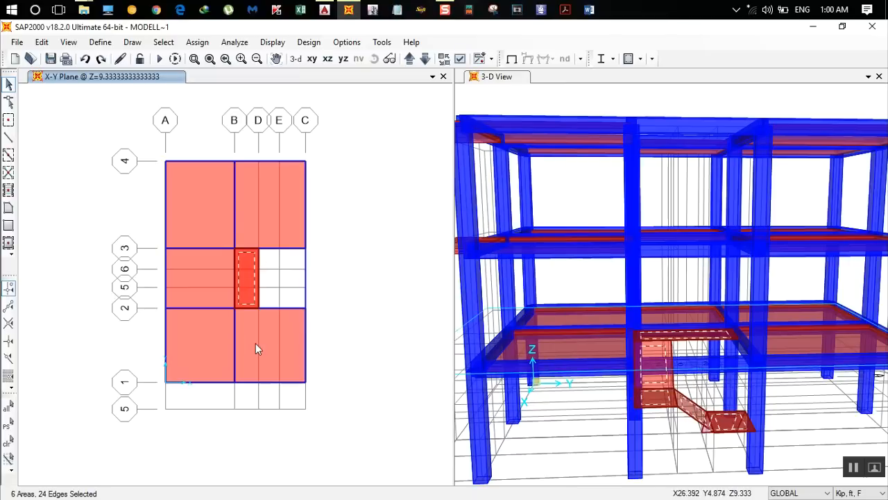
Replicate the selected slab 125 areas linearly with dz 9.333333333 ft and number 2
key(ctrl+r)
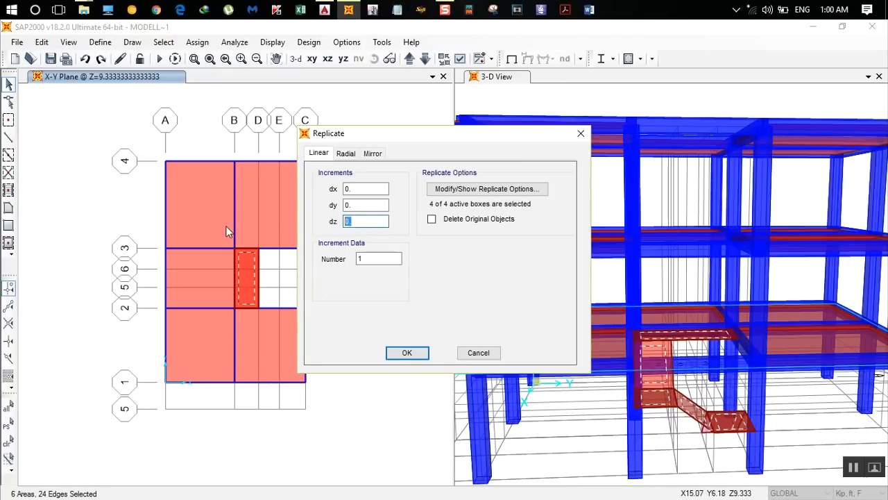
text(9.333333333)
double_click(370, 262)
text(2)
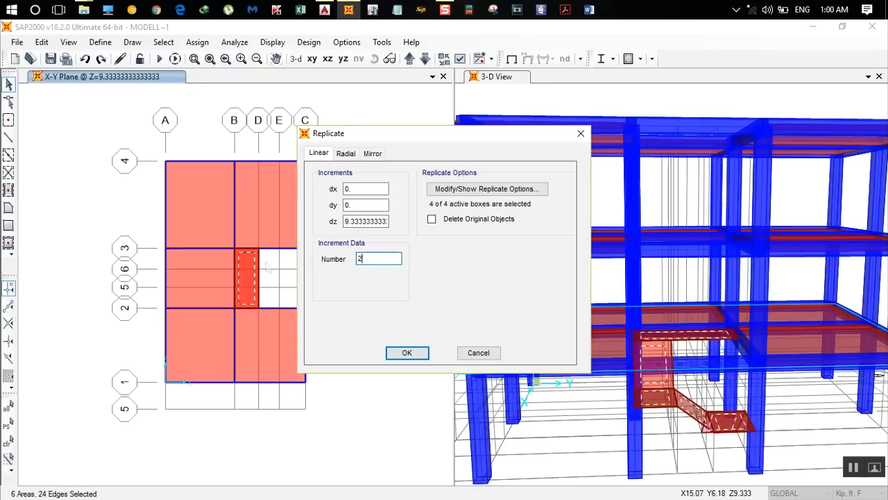
click(407, 353)
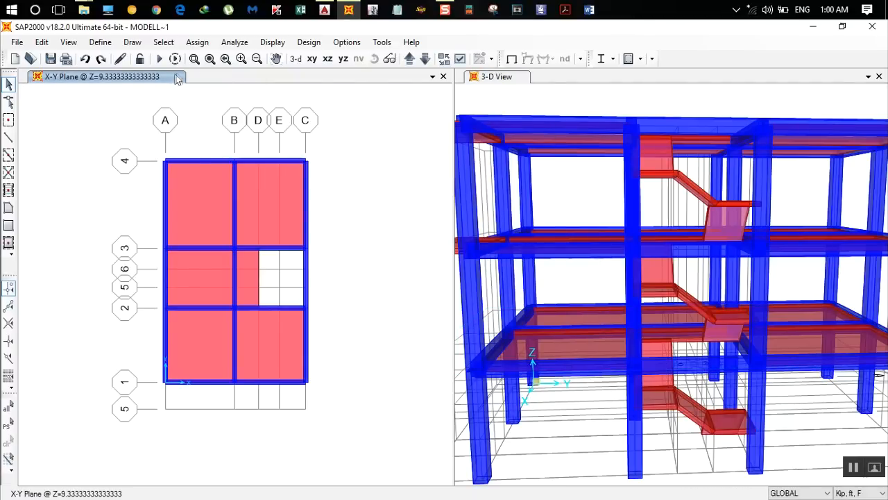
Examine the replicated staircase flights and floors in the 3-D view from several angles
click(542, 188)
scroll(542, 187, down, 3)
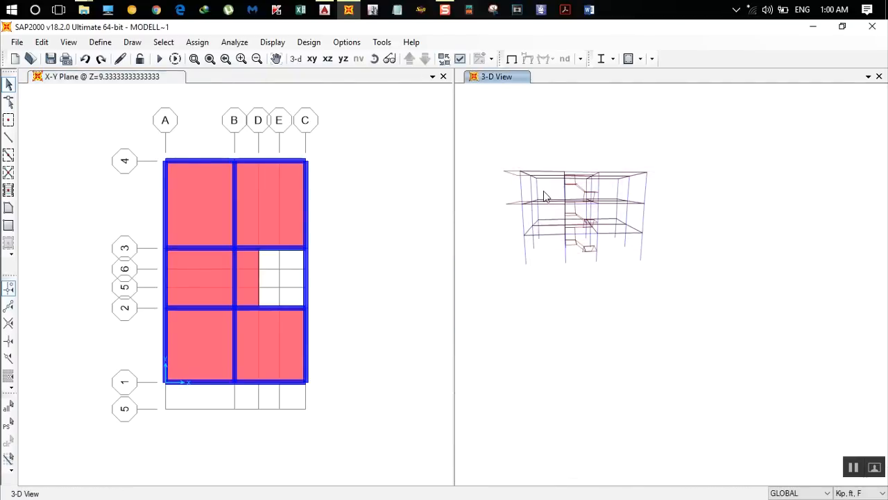
scroll(552, 173, up, 2)
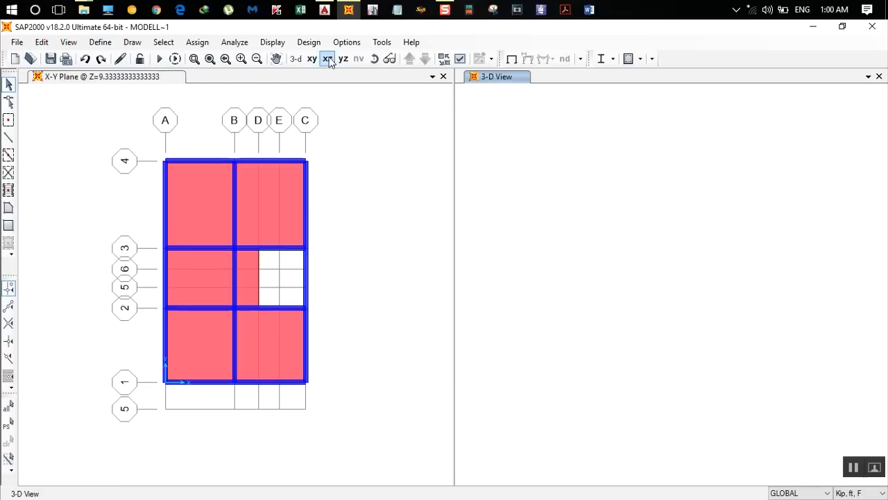
click(373, 60)
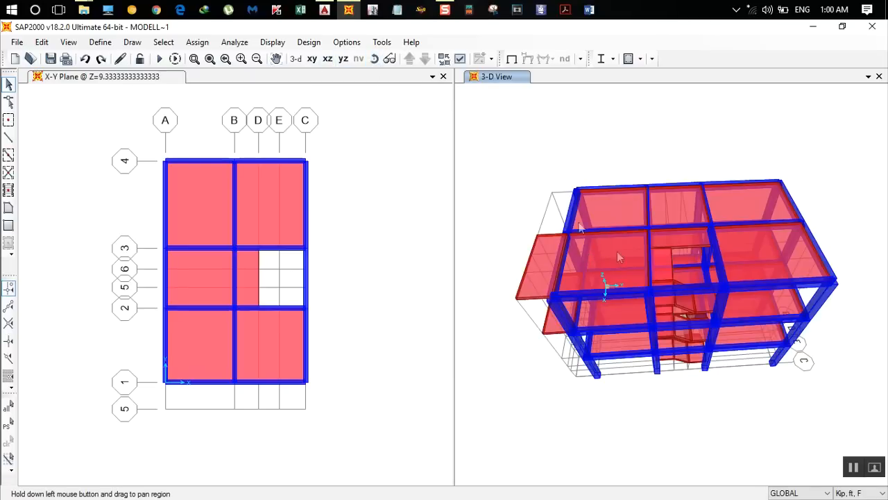
click(373, 61)
drag(561, 235, 527, 172)
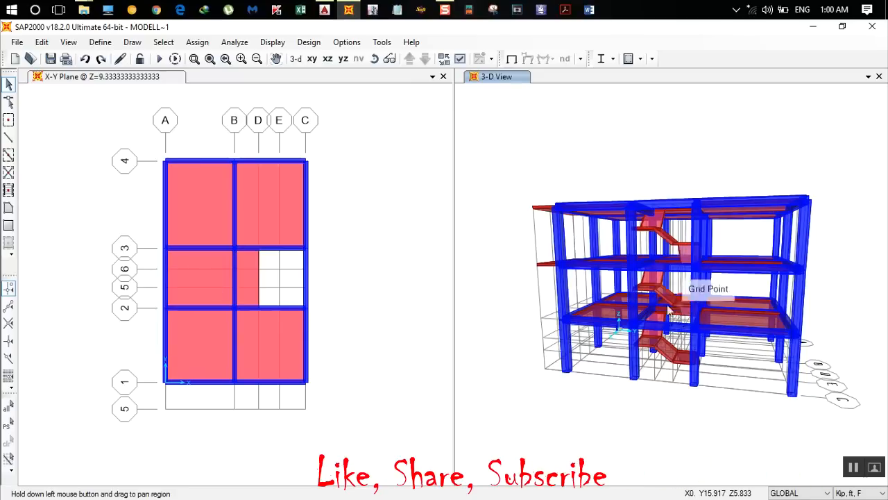
click(390, 59)
drag(659, 298, 564, 310)
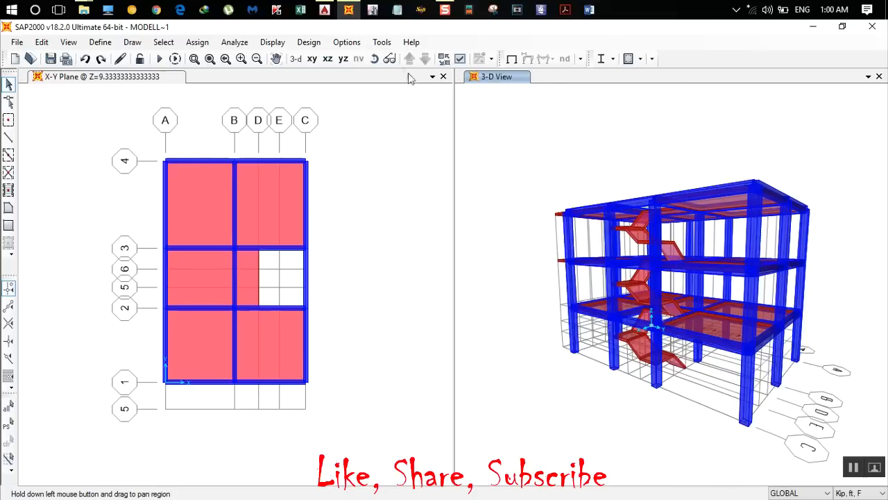
click(375, 59)
drag(574, 198, 601, 111)
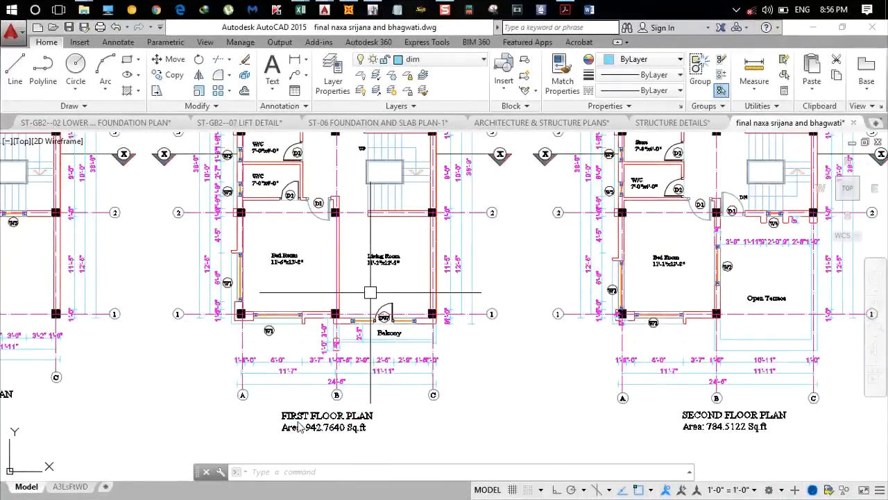
Check the balcony on the AutoCAD first floor plan and set the SAP2000 model units to Kip, ft, F
scroll(380, 347, up, 4)
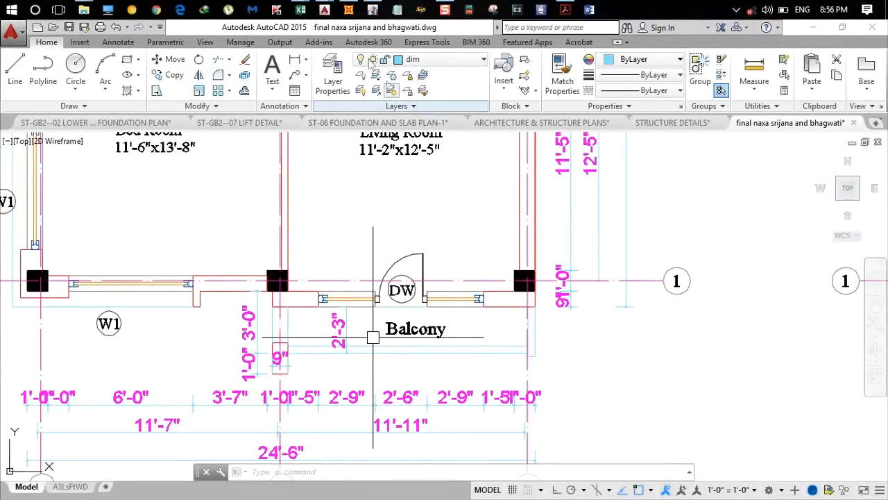
click(349, 10)
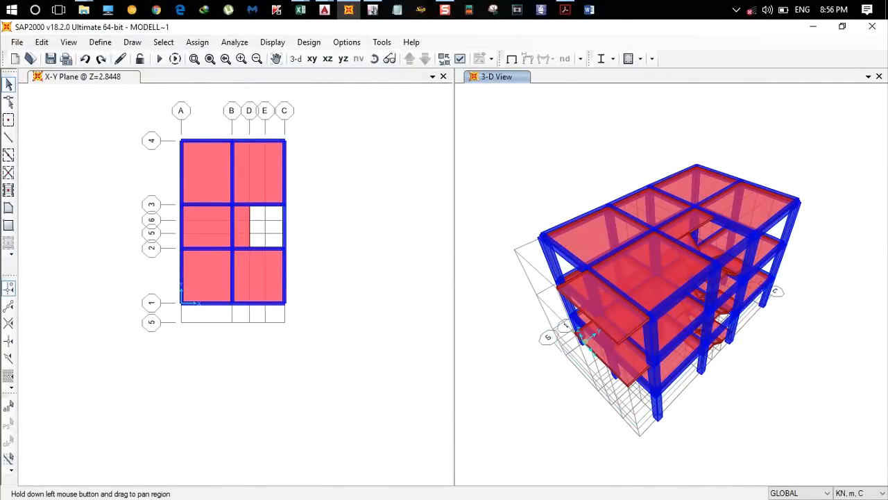
click(854, 493)
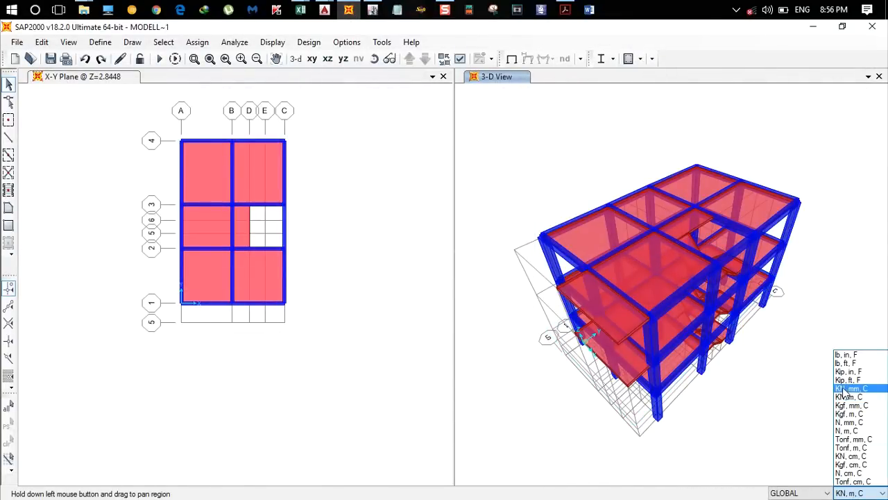
click(842, 386)
click(154, 82)
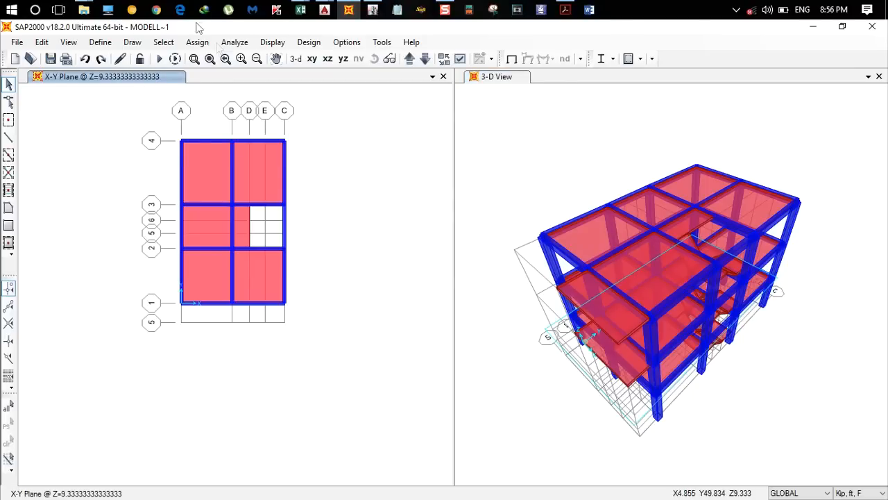
Draw a rectangular Slab 130 balcony area between grids B and C and grids 1 and 5 at Z=9.333 ft
click(9, 224)
click(507, 224)
click(507, 223)
click(449, 208)
drag(448, 208, 559, 214)
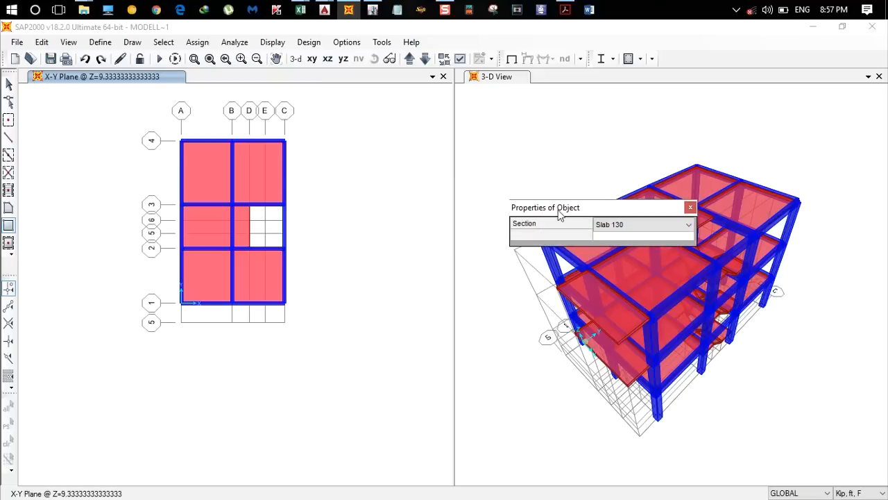
click(283, 323)
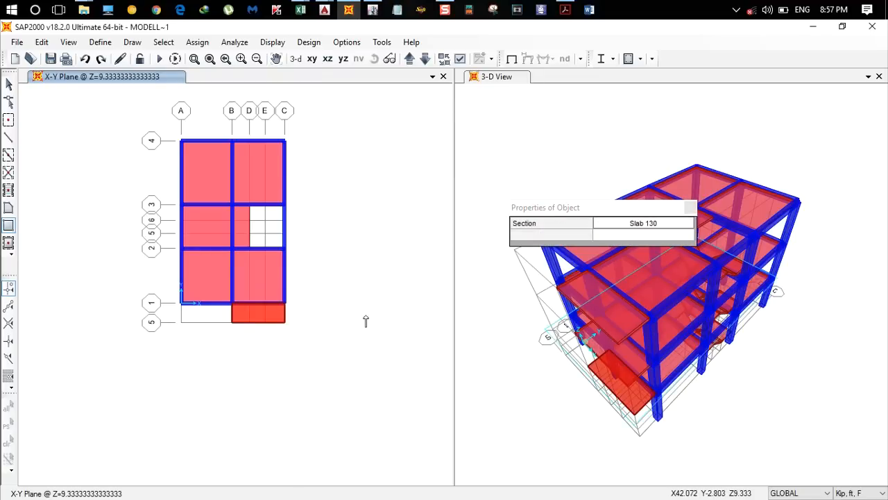
key(Escape)
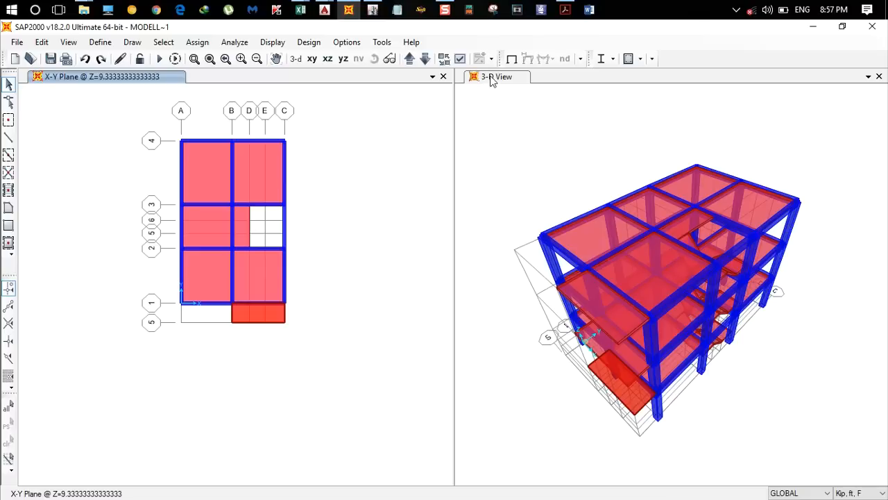
Inspect the balcony slabs in the 3-D view and bring up the X-Y plan of the storey at Z=18.667 ft
click(491, 77)
click(375, 58)
drag(462, 204, 566, 191)
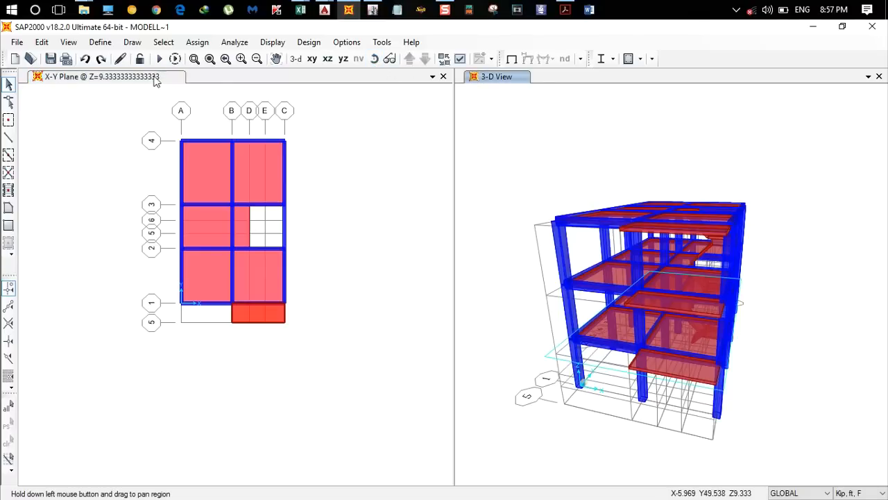
click(156, 79)
click(410, 60)
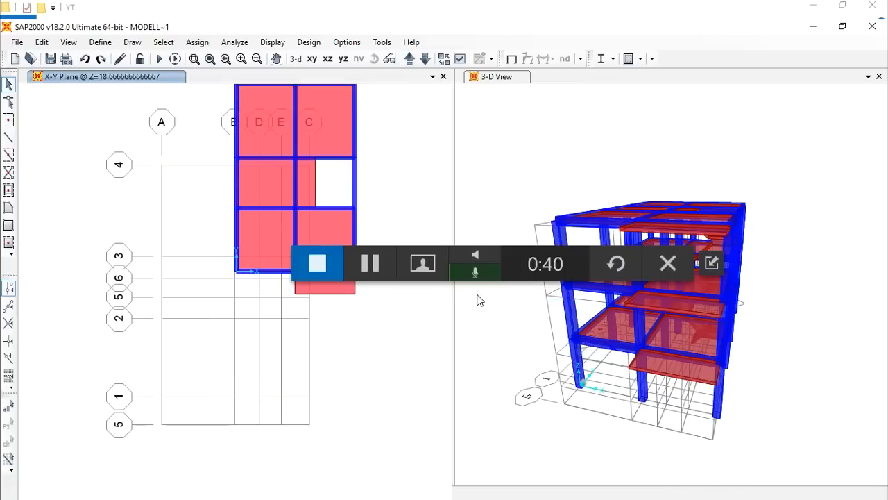
click(477, 299)
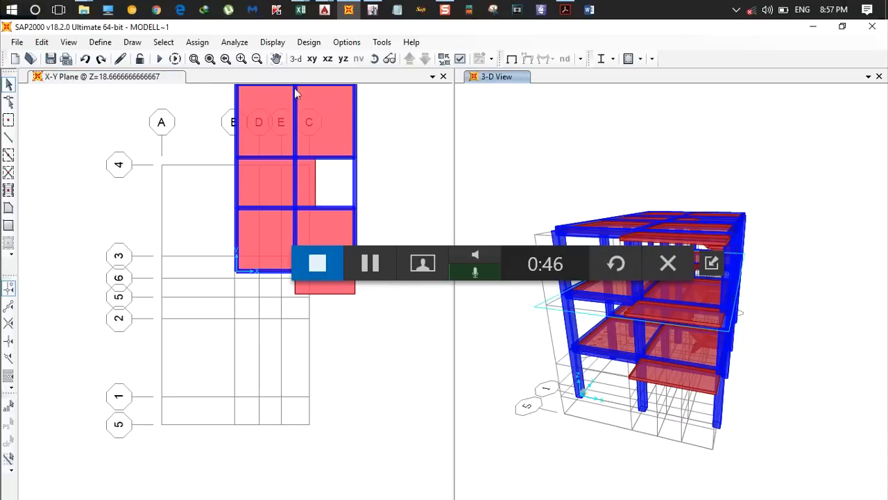
click(138, 78)
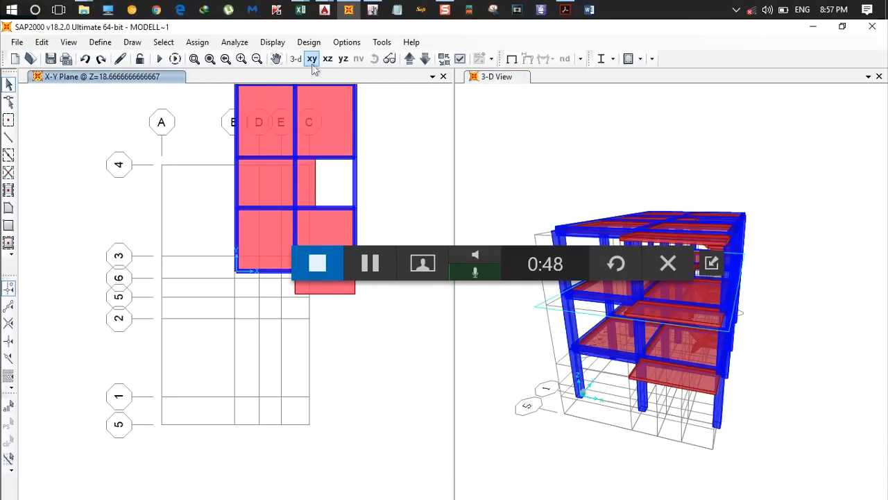
click(312, 59)
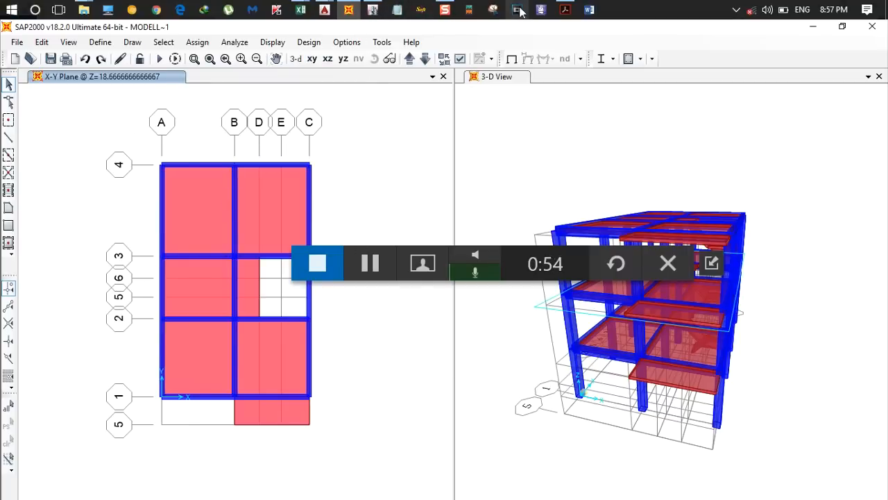
Examine the open terrace area on the second floor plan and the staircase cover plan in AutoCAD
mouse_move(332, 15)
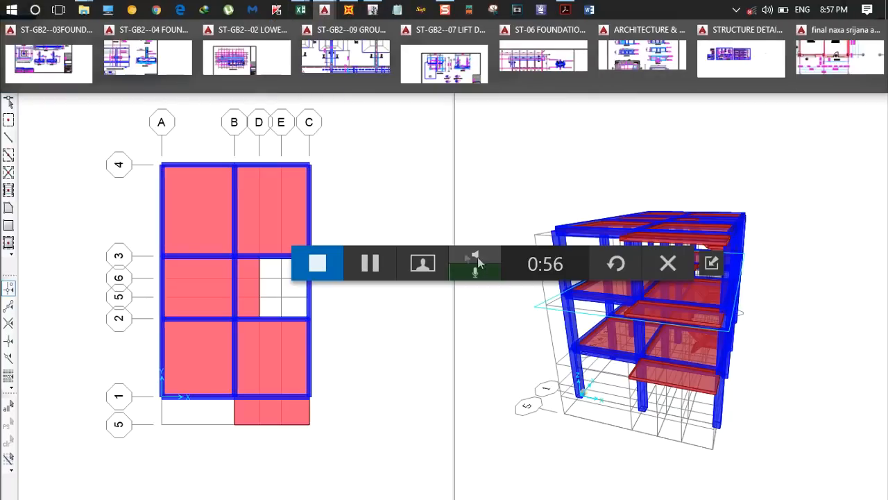
click(836, 53)
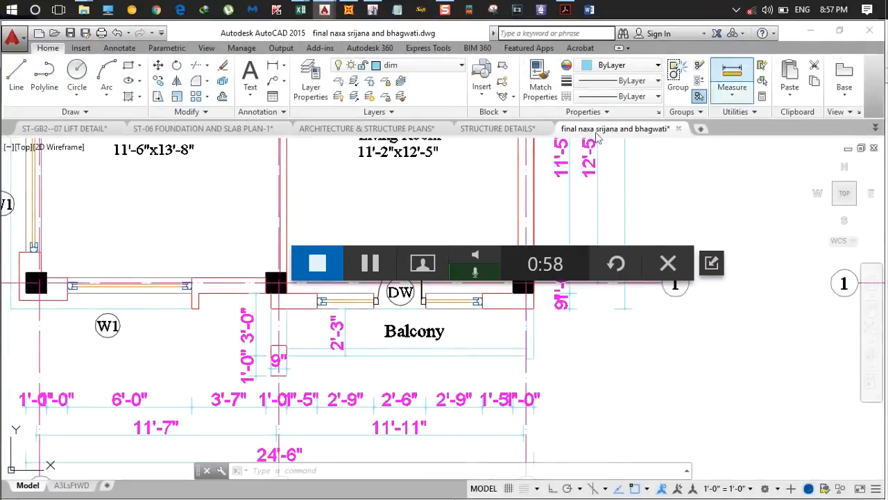
click(620, 385)
scroll(619, 385, down, 4)
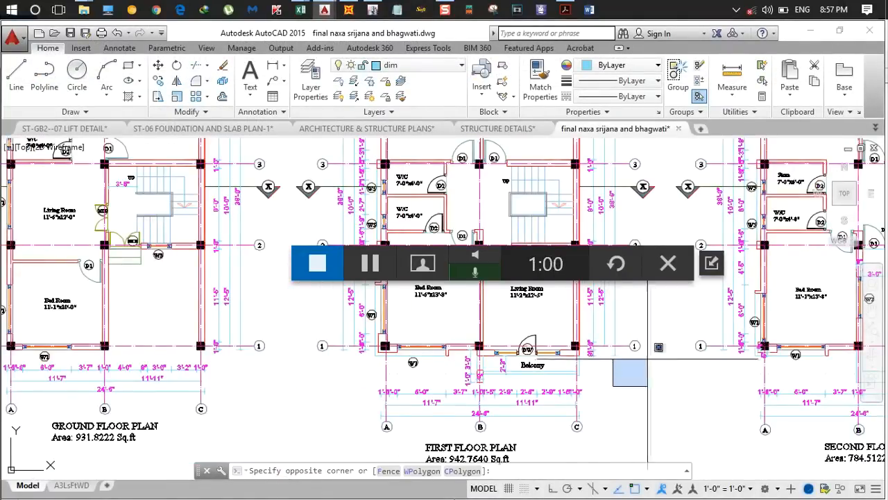
middle_drag(711, 370, 561, 386)
click(532, 419)
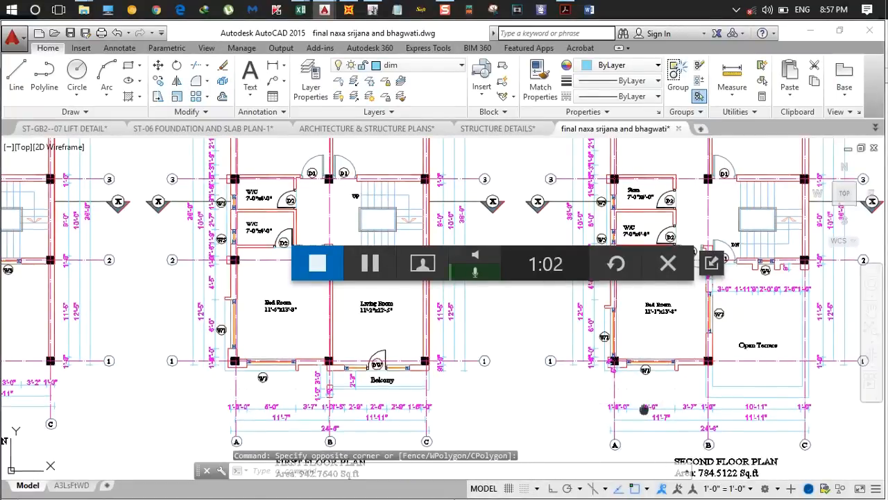
middle_drag(644, 411, 561, 416)
scroll(555, 416, up, 2)
scroll(513, 412, down, 2)
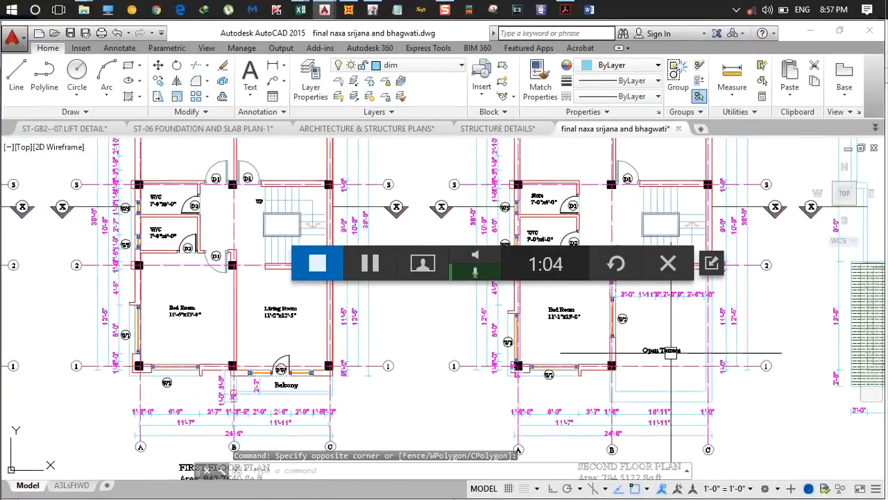
scroll(687, 361, down, 2)
scroll(685, 361, up, 4)
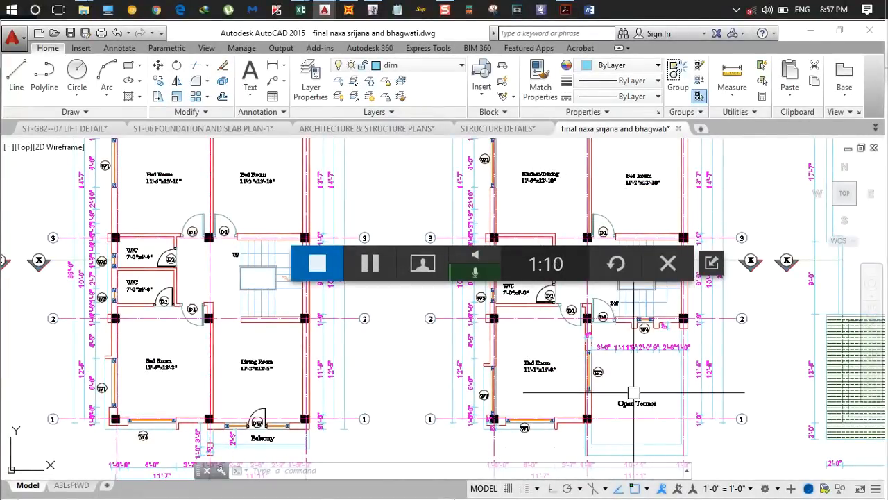
scroll(635, 401, down, 2)
drag(640, 398, 347, 398)
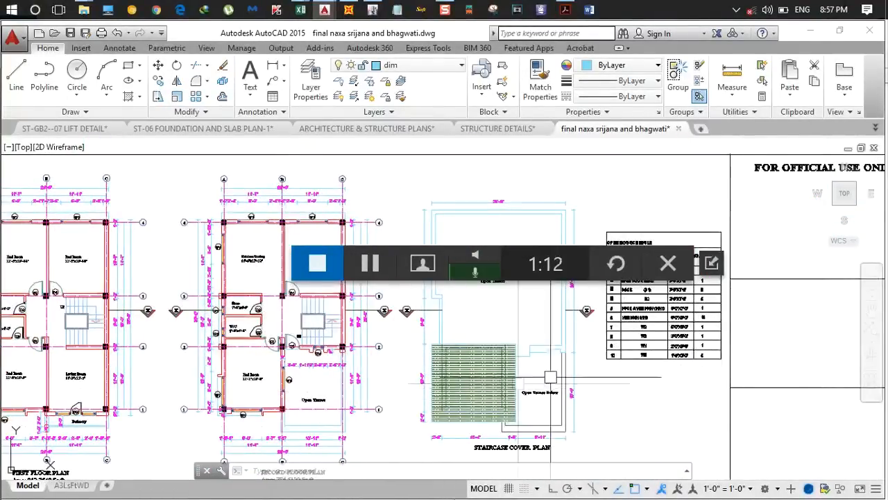
scroll(536, 395, up, 2)
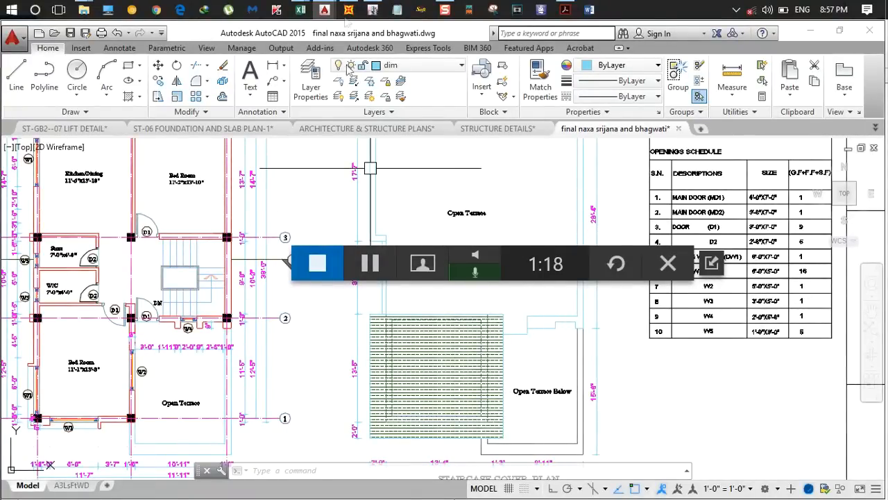
Back in SAP2000, delete the slabs between grids B and C from grid 2 to grid 5 on the Z=28 ft plan
click(348, 10)
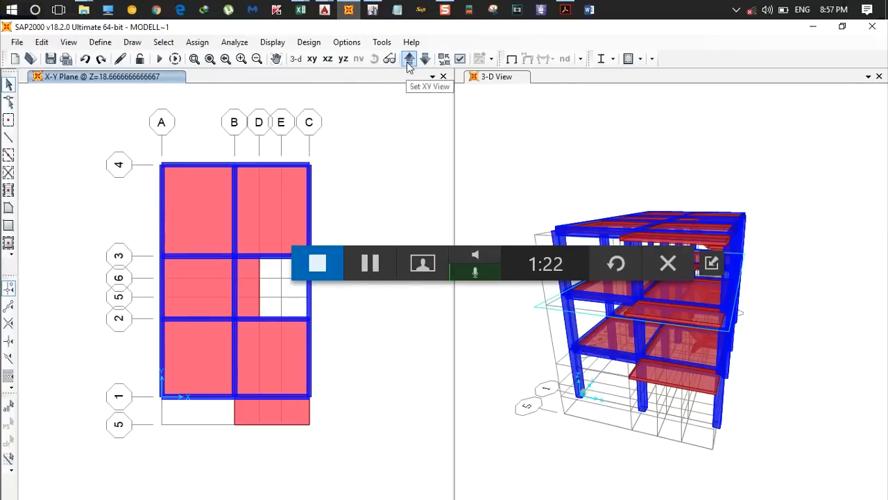
click(350, 245)
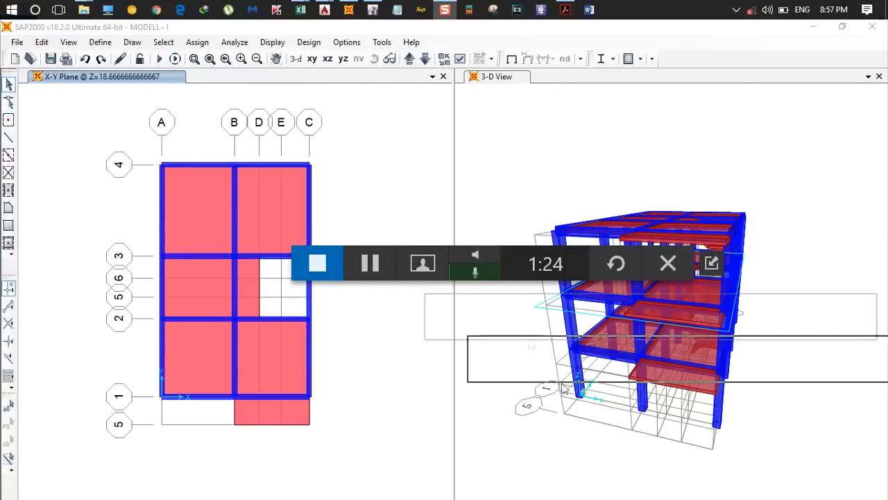
click(395, 81)
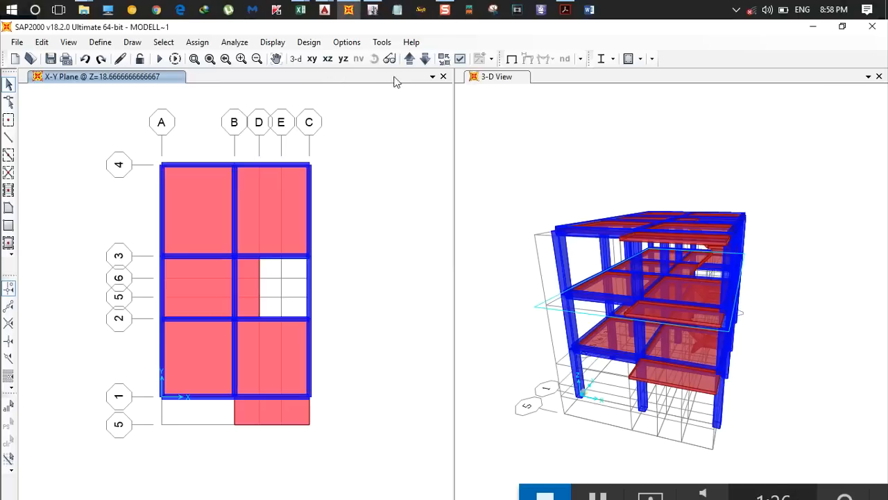
click(409, 60)
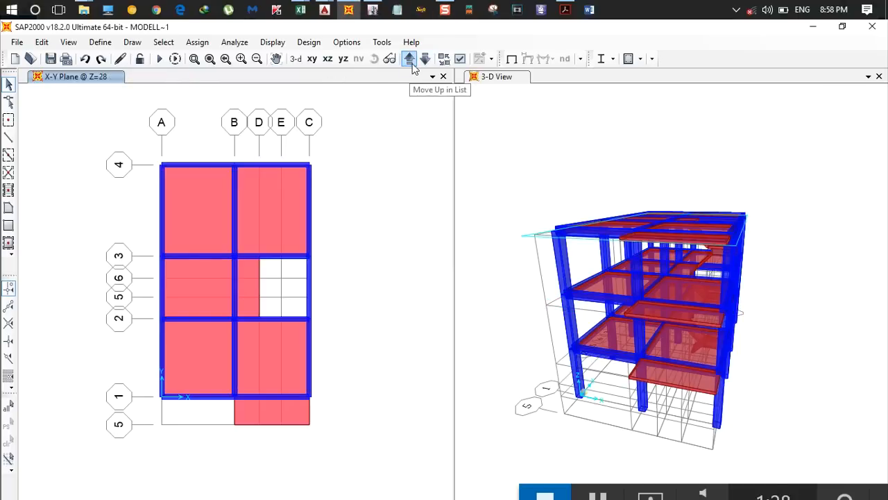
click(275, 346)
click(282, 410)
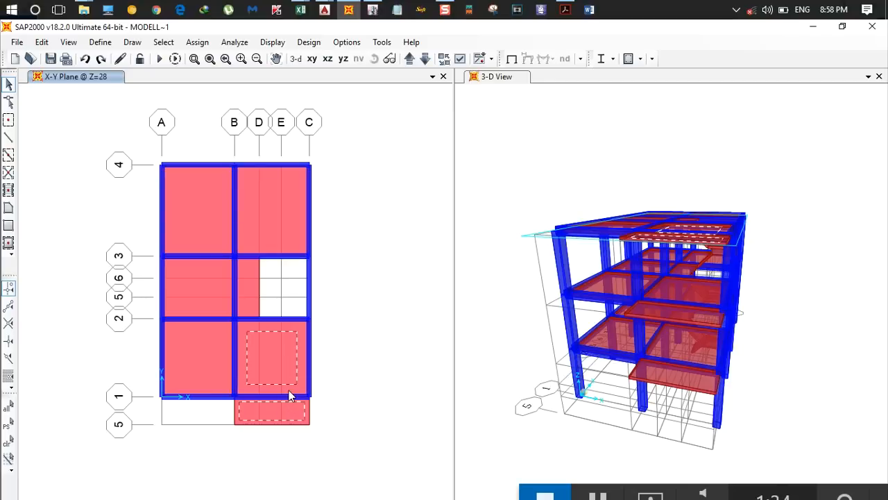
key(Delete)
click(309, 394)
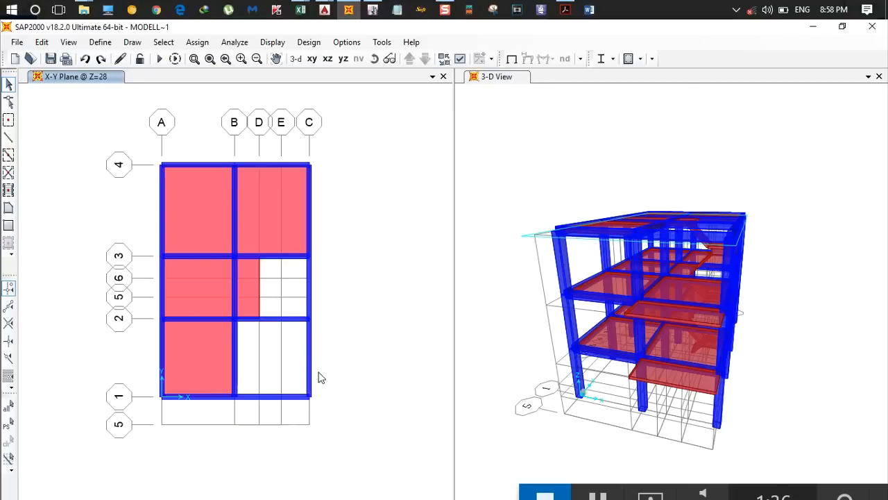
Delete the Z=28 ft beams on grid C (1–2) and grid 1 (B–C), plus the top-storey column at grid intersection C-1
click(310, 374)
key(Delete)
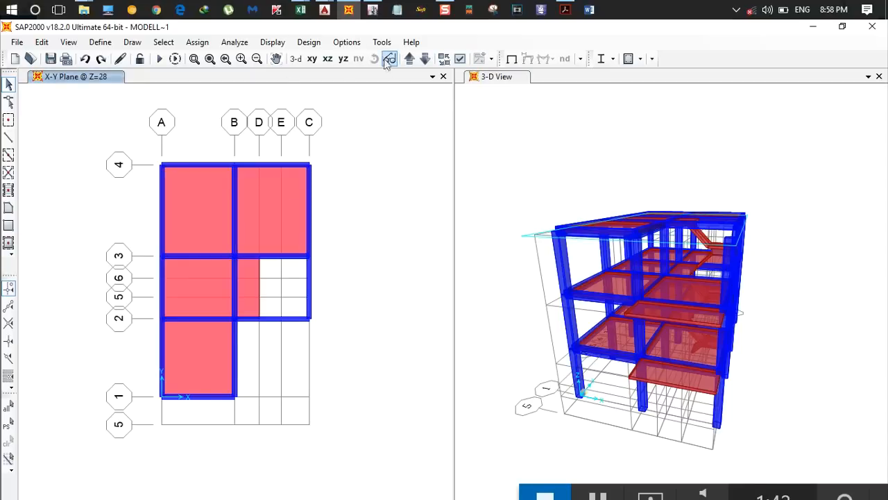
click(328, 60)
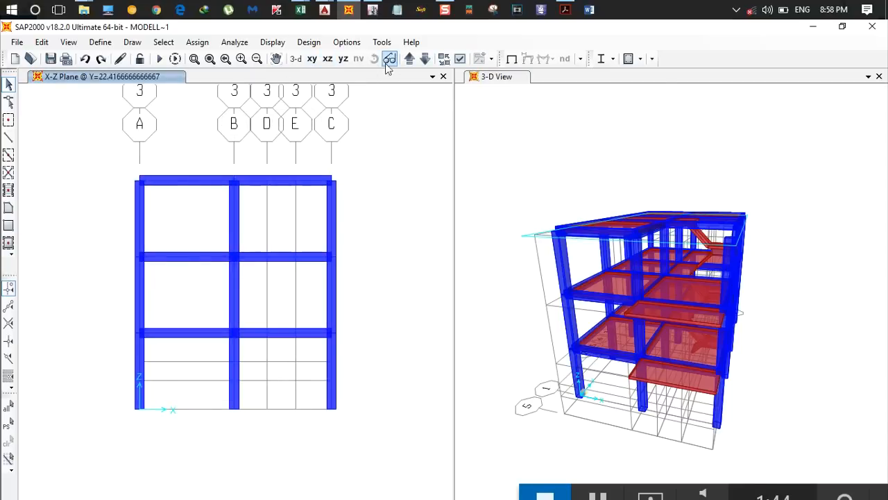
click(410, 60)
click(409, 60)
click(409, 60)
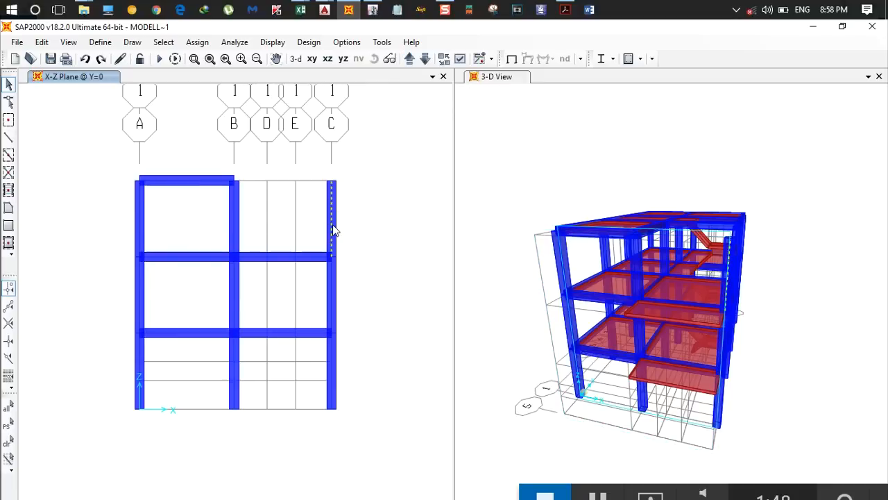
key(Delete)
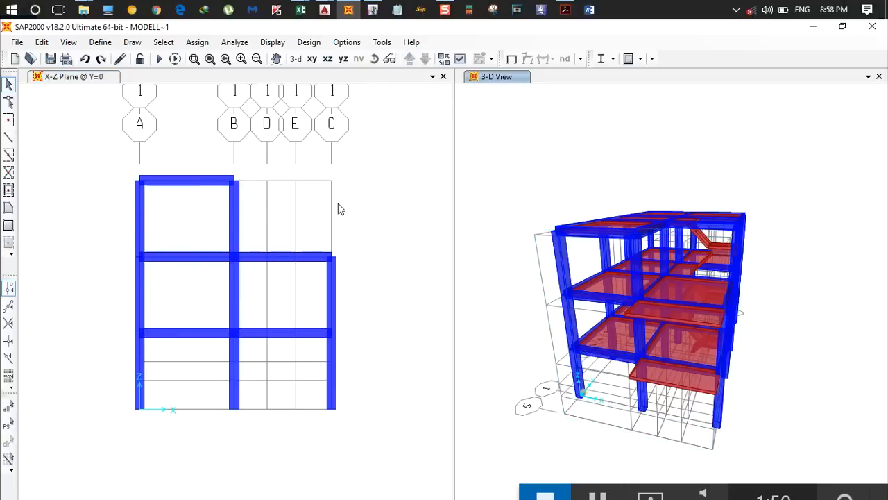
Bring back the X-Y plan at Z=28 ft and check the open terrace extents on the staircase cover plan in AutoCAD
click(314, 60)
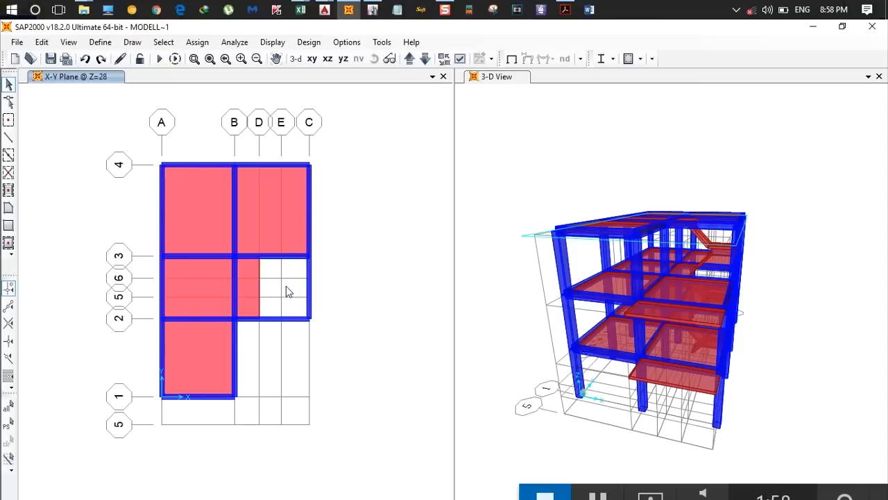
click(324, 9)
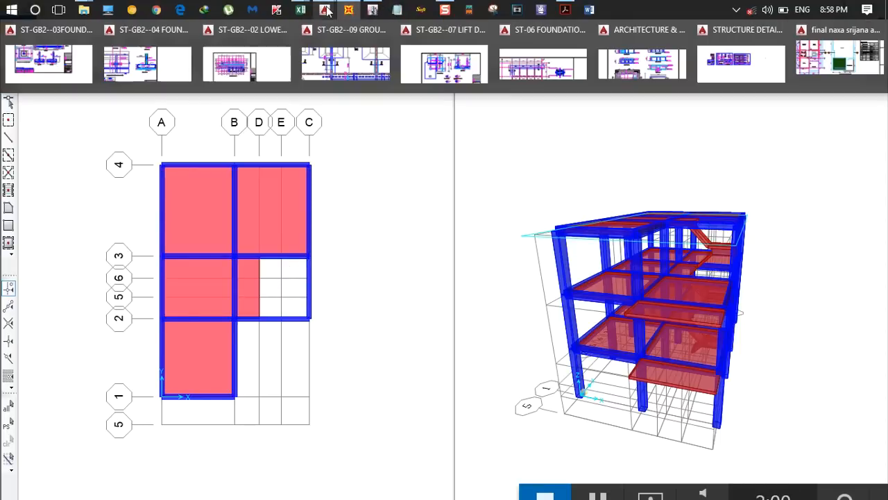
click(836, 59)
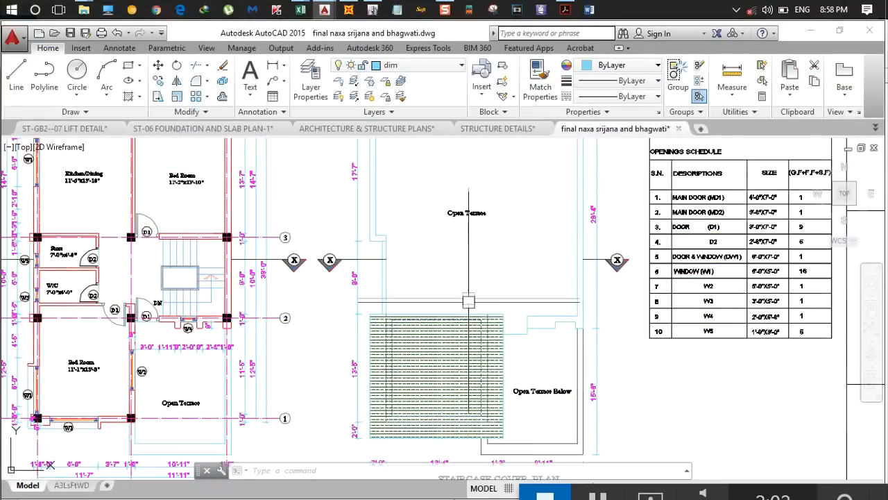
scroll(486, 285, down, 1)
scroll(440, 317, up, 3)
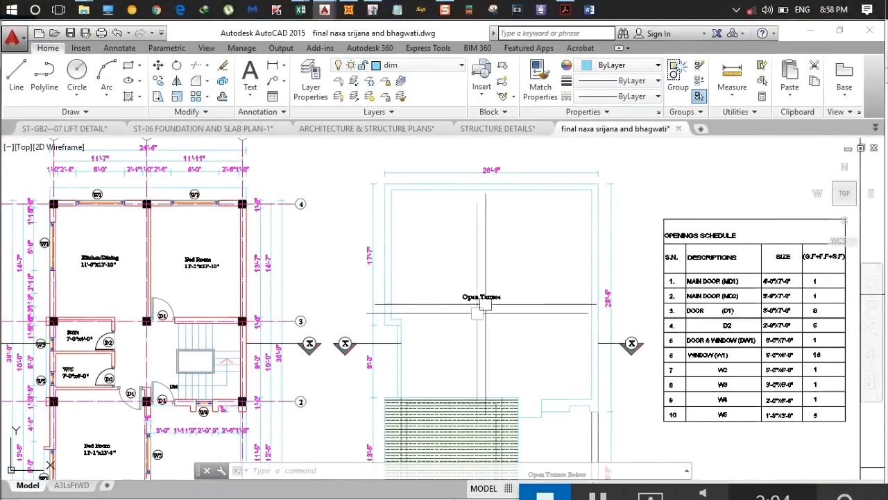
Back in SAP2000, draw a rectangular Slab 130 area between grids B and C and grids 2 and 3 at Z=28 ft
click(350, 11)
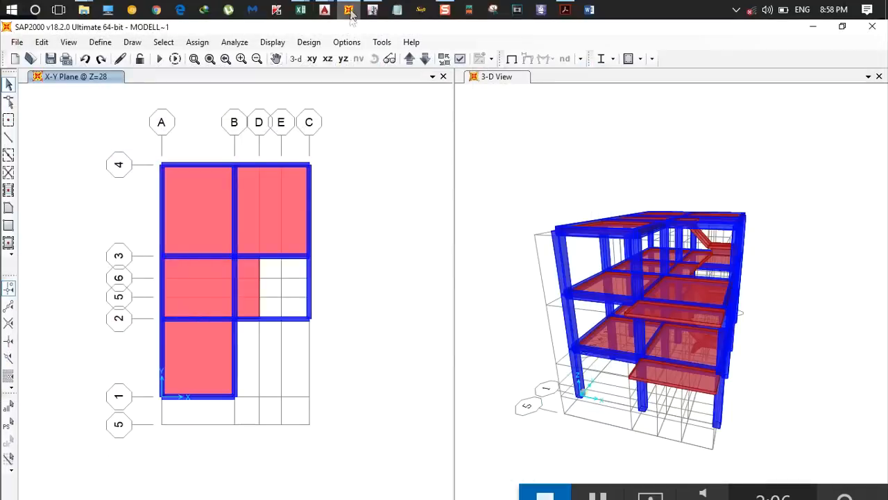
click(8, 225)
click(236, 257)
click(310, 319)
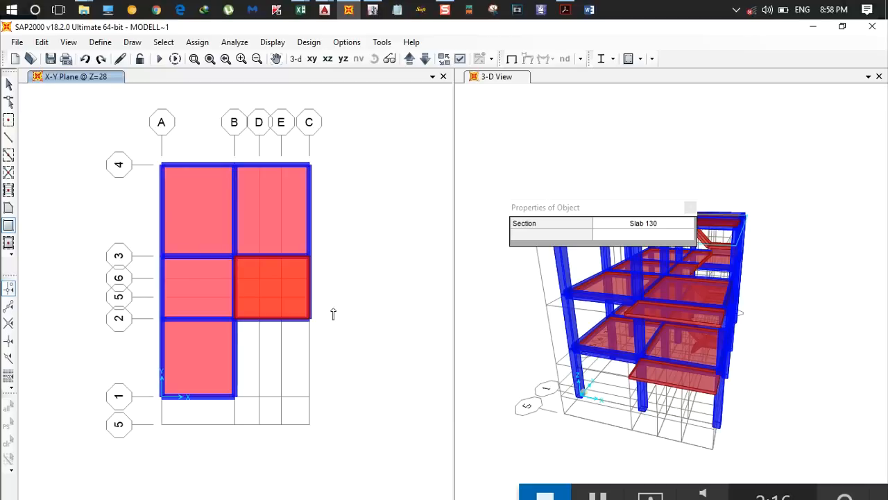
click(693, 207)
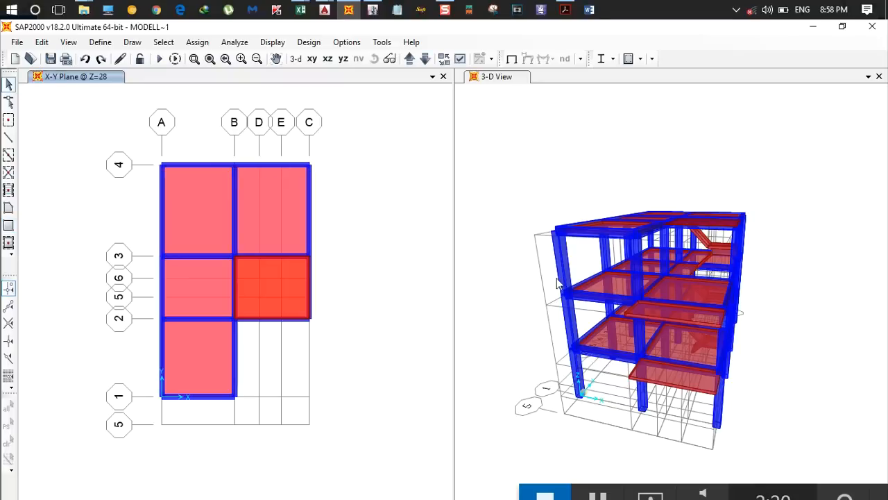
Inspect the top-floor slabs, terrace opening and staircase of the whole frame from several angles in the 3-D view
scroll(501, 272, down, 6)
scroll(548, 264, up, 5)
scroll(548, 263, down, 2)
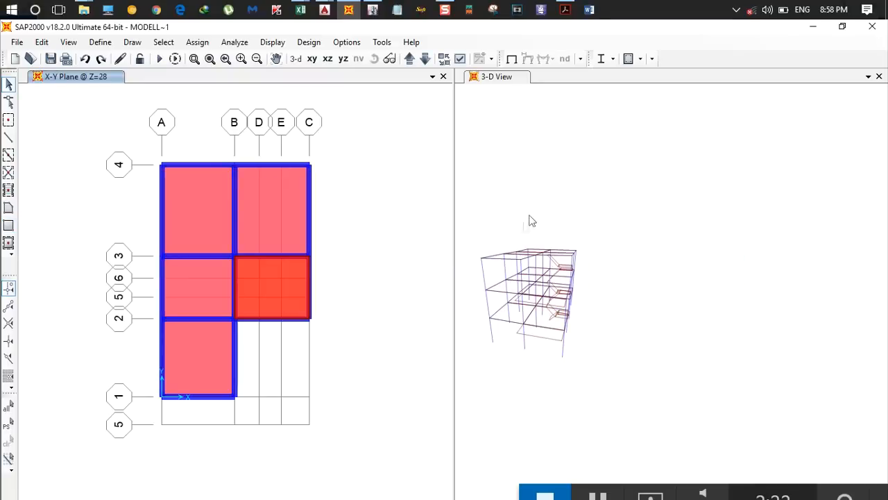
middle_drag(531, 238, 580, 240)
middle_drag(606, 282, 660, 273)
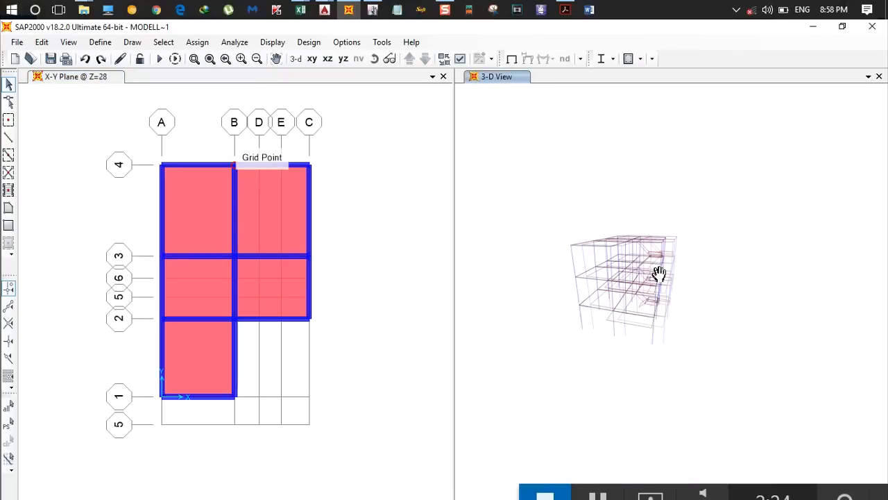
shift+middle_drag(527, 226, 560, 261)
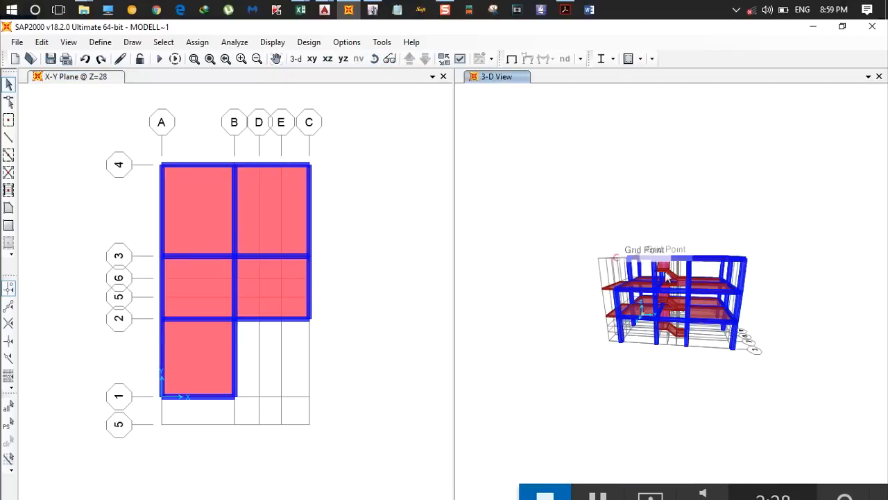
scroll(664, 271, up, 3)
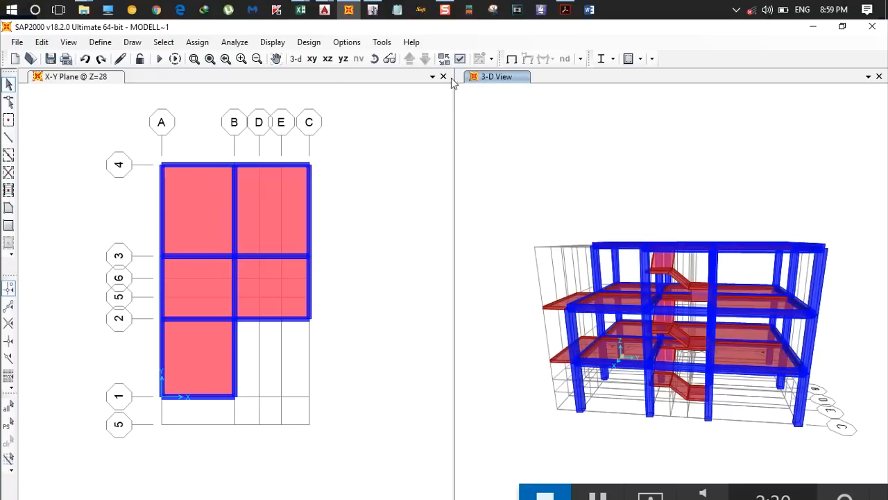
shift+middle_drag(533, 182, 601, 222)
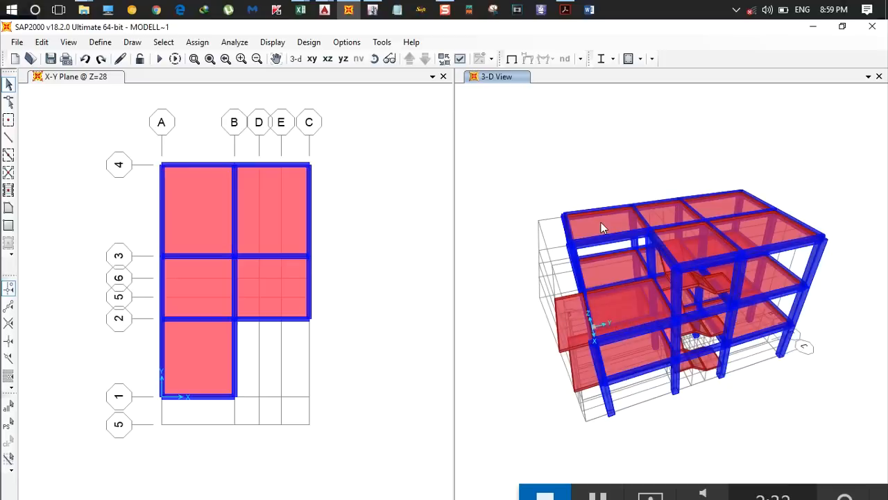